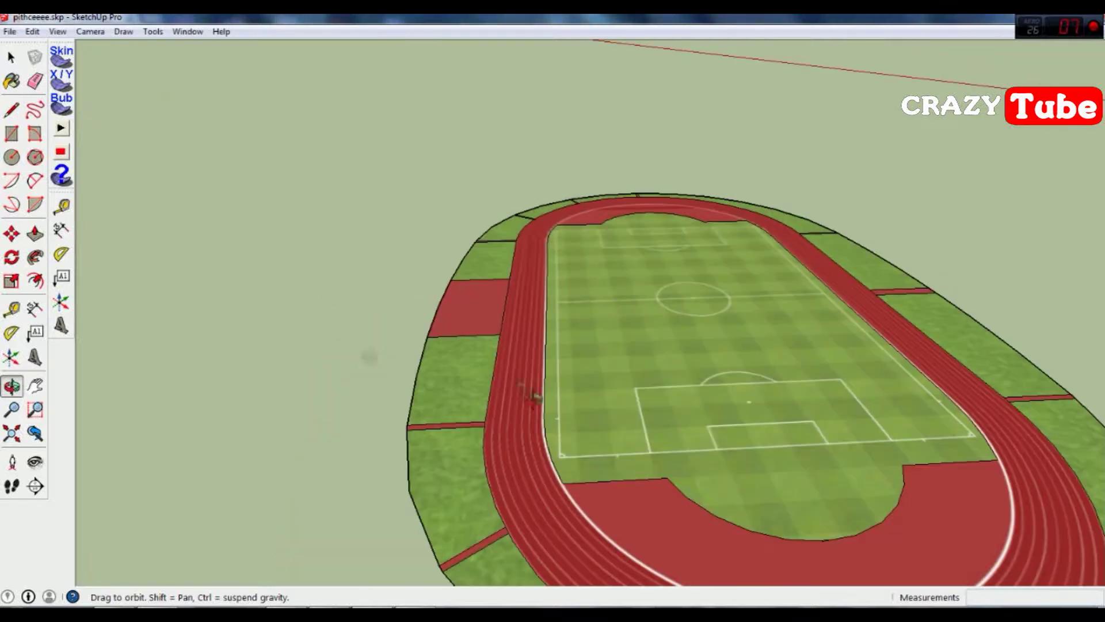
- Close the triangle into a dark upright stand profile face beside the track
{"action": "scroll", "coordinate": [521, 332], "scroll_direction": "up", "scroll_amount": 2}
{"action": "scroll", "coordinate": [541, 340], "scroll_direction": "up", "scroll_amount": 3}
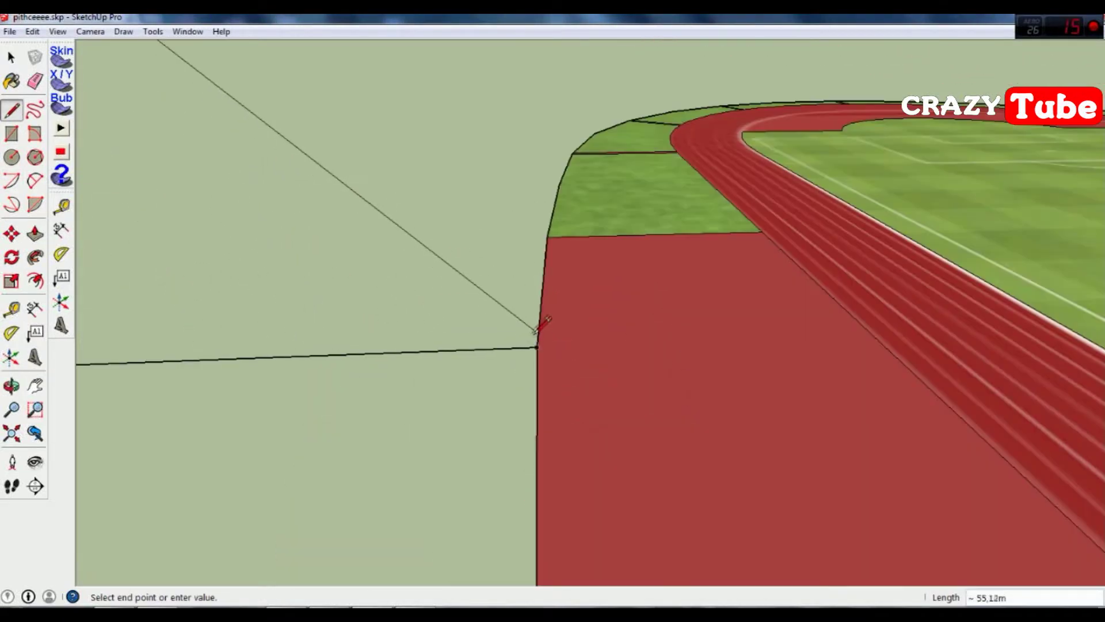
{"action": "left_click", "coordinate": [538, 339]}
{"action": "scroll", "coordinate": [518, 340], "scroll_direction": "down", "scroll_amount": 3}
{"action": "scroll", "coordinate": [369, 300], "scroll_direction": "up", "scroll_amount": 2}
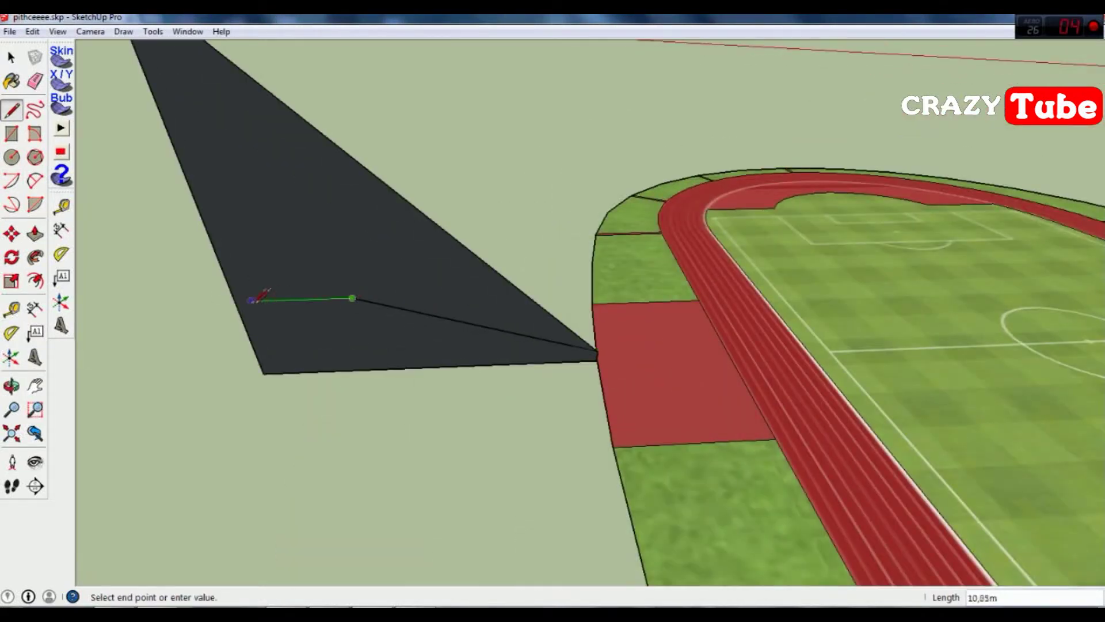
{"action": "left_click", "coordinate": [256, 300]}
{"action": "key", "text": "o"}
{"action": "left_click_drag", "start_coordinate": [257, 301], "coordinate": [493, 346]}
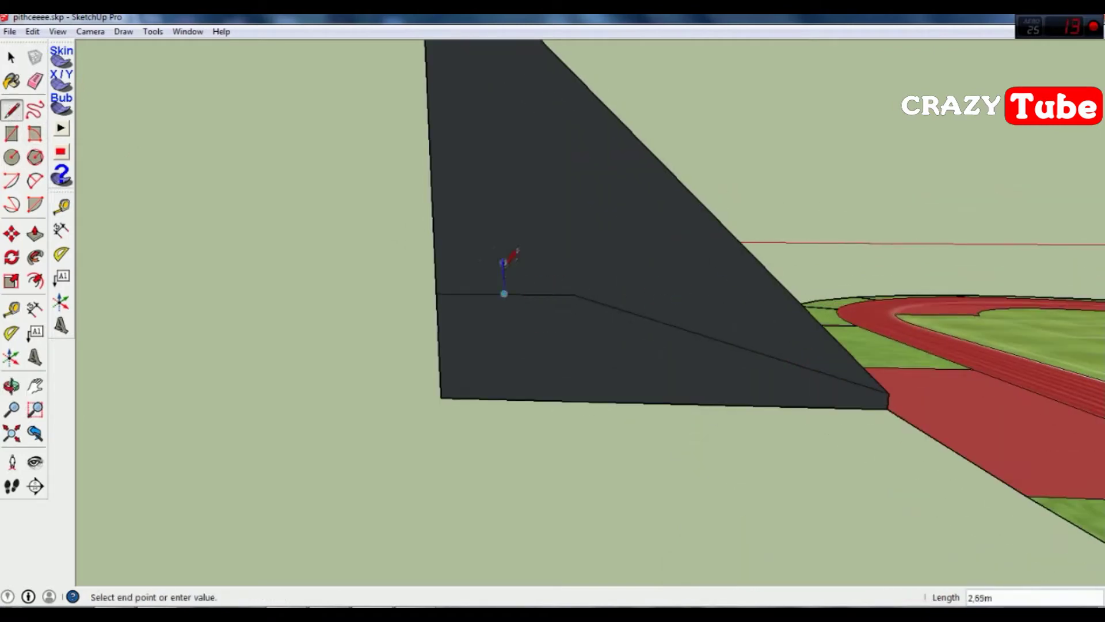
- Draw the first horizontal tier ledge line across the profile face
{"action": "left_click", "coordinate": [628, 268]}
{"action": "scroll", "coordinate": [630, 268], "scroll_direction": "up", "scroll_amount": 1}
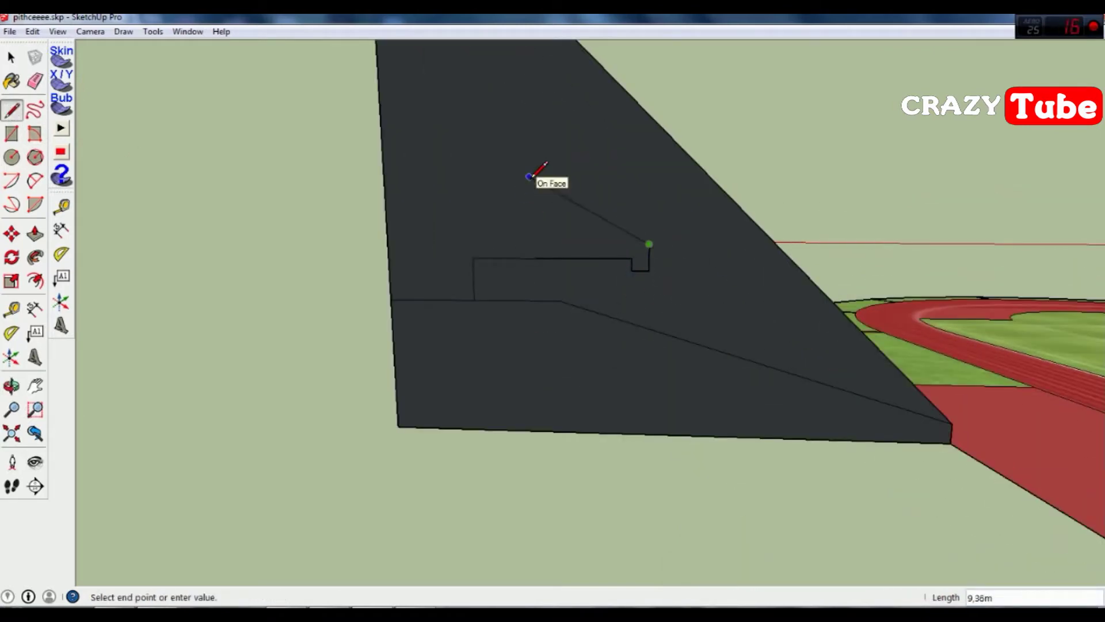
{"action": "left_click", "coordinate": [401, 178]}
{"action": "scroll", "coordinate": [613, 173], "scroll_direction": "up", "scroll_amount": 2}
{"action": "left_click", "coordinate": [655, 297]}
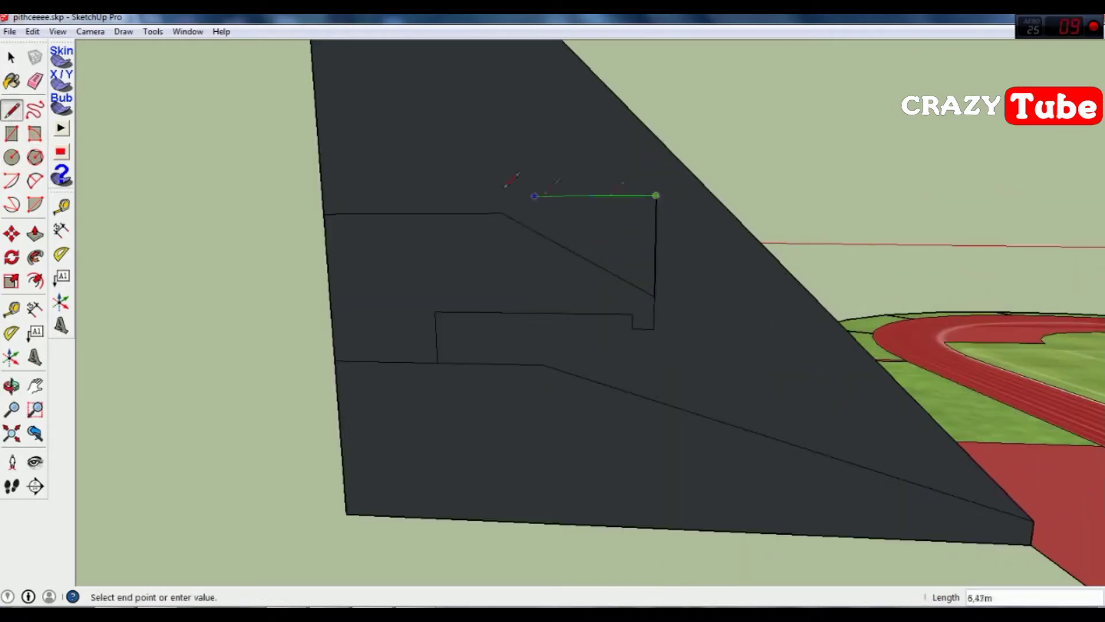
{"action": "right_click", "coordinate": [612, 246]}
{"action": "scroll", "coordinate": [615, 219], "scroll_direction": "up", "scroll_amount": 3}
- Outline a higher tier ledge with a short vertical segment on the face
{"action": "left_click", "coordinate": [614, 219]}
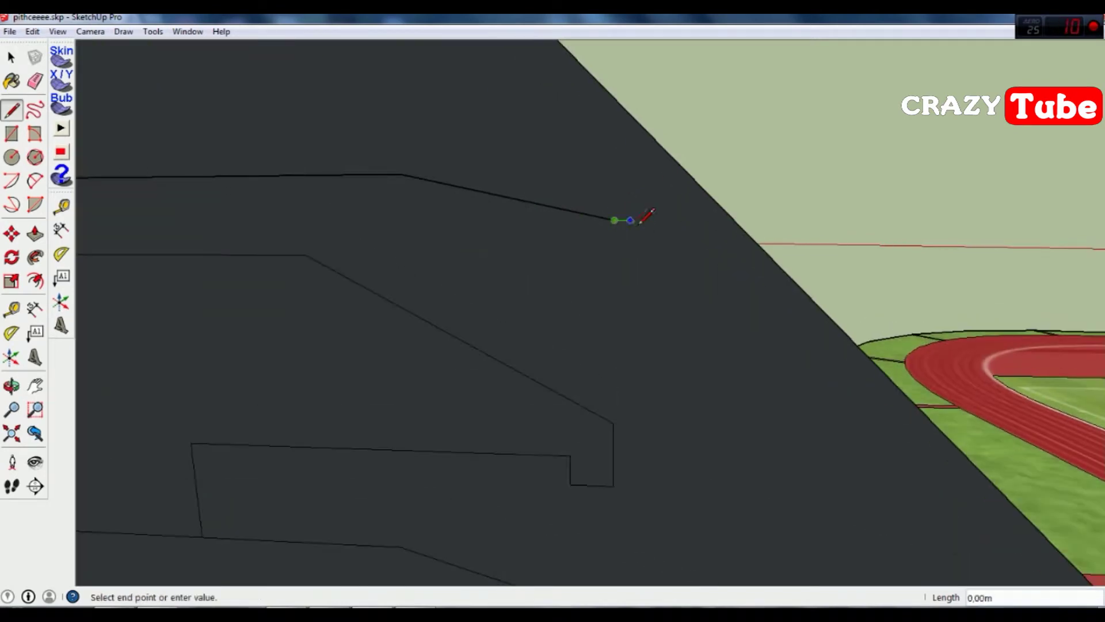
{"action": "left_click", "coordinate": [632, 187]}
{"action": "scroll", "coordinate": [407, 73], "scroll_direction": "down", "scroll_amount": 5}
{"action": "scroll", "coordinate": [402, 74], "scroll_direction": "up", "scroll_amount": 1}
{"action": "scroll", "coordinate": [580, 202], "scroll_direction": "up", "scroll_amount": 2}
{"action": "scroll", "coordinate": [308, 96], "scroll_direction": "up", "scroll_amount": 1}
{"action": "scroll", "coordinate": [434, 188], "scroll_direction": "down", "scroll_amount": 3}
{"action": "scroll", "coordinate": [419, 179], "scroll_direction": "up", "scroll_amount": 1}
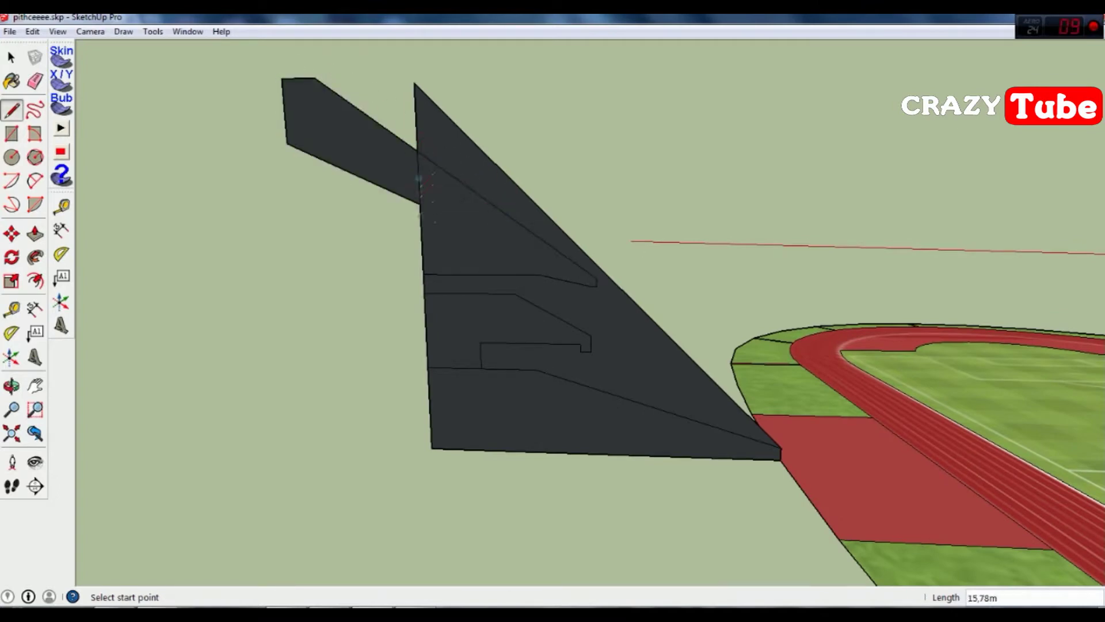
{"action": "scroll", "coordinate": [489, 271], "scroll_direction": "up", "scroll_amount": 3}
{"action": "left_click", "coordinate": [35, 81]}
{"action": "scroll", "coordinate": [419, 358], "scroll_direction": "down", "scroll_amount": 3}
{"action": "scroll", "coordinate": [432, 153], "scroll_direction": "down", "scroll_amount": 2}
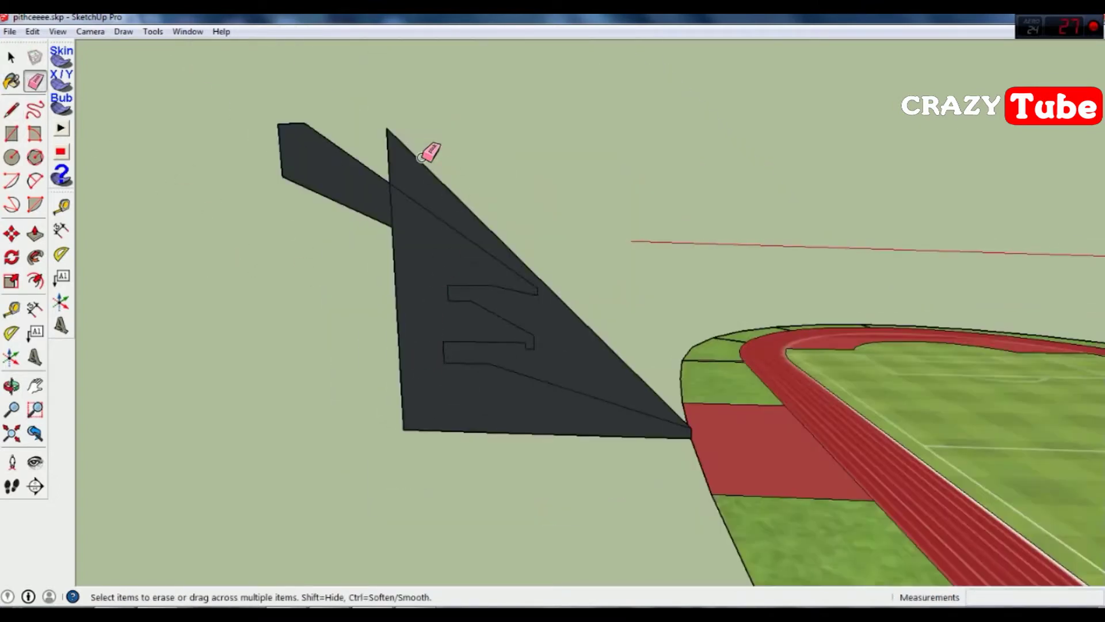
- Erase the unwanted part of the stand profile face
{"action": "scroll", "coordinate": [570, 374], "scroll_direction": "up", "scroll_amount": 2}
{"action": "right_click", "coordinate": [503, 364]}
{"action": "left_click", "coordinate": [550, 387]}
{"action": "key", "text": "l"}
{"action": "scroll", "coordinate": [633, 241], "scroll_direction": "down", "scroll_amount": 2}
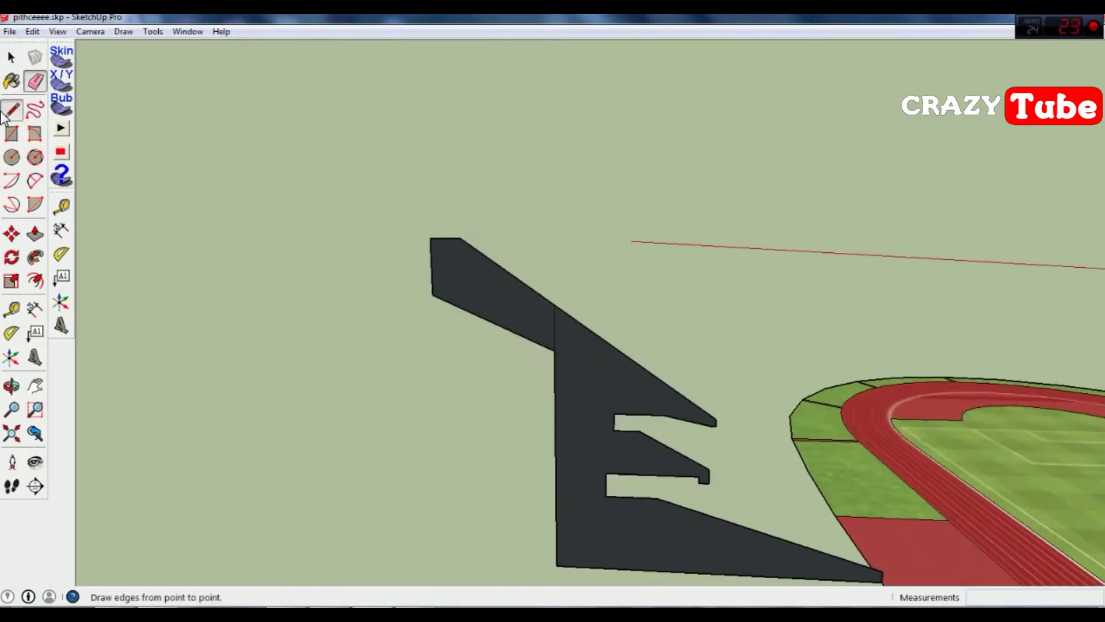
{"action": "scroll", "coordinate": [633, 242], "scroll_direction": "up", "scroll_amount": 3}
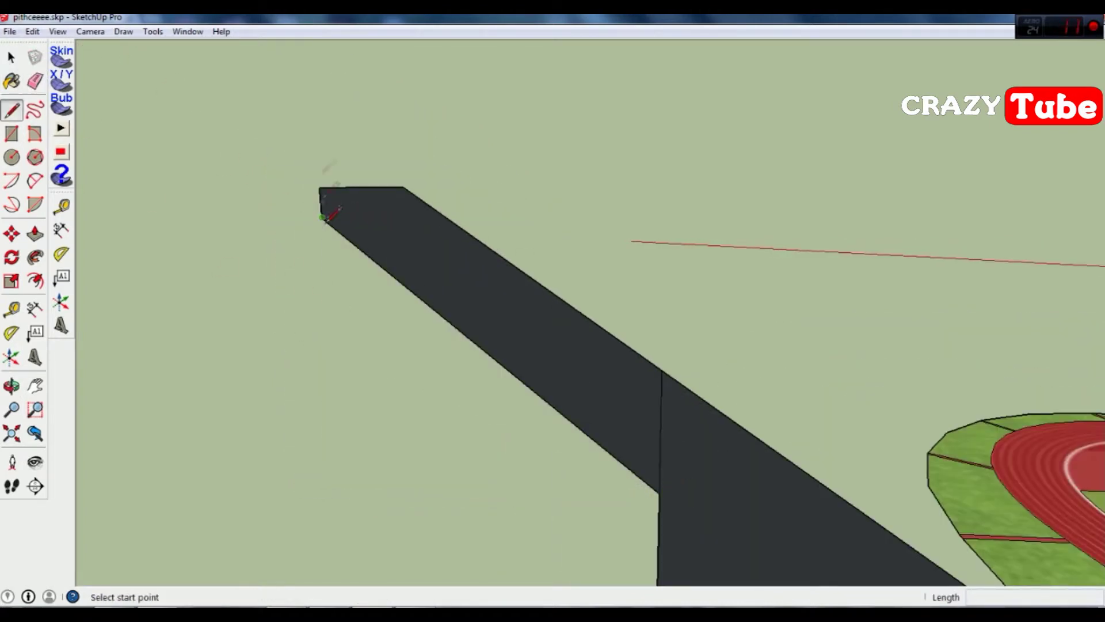
{"action": "scroll", "coordinate": [438, 219], "scroll_direction": "down", "scroll_amount": 2}
- Add the back wall and a vertical divider, erasing leftover edges inside the profile
{"action": "left_click", "coordinate": [440, 216]}
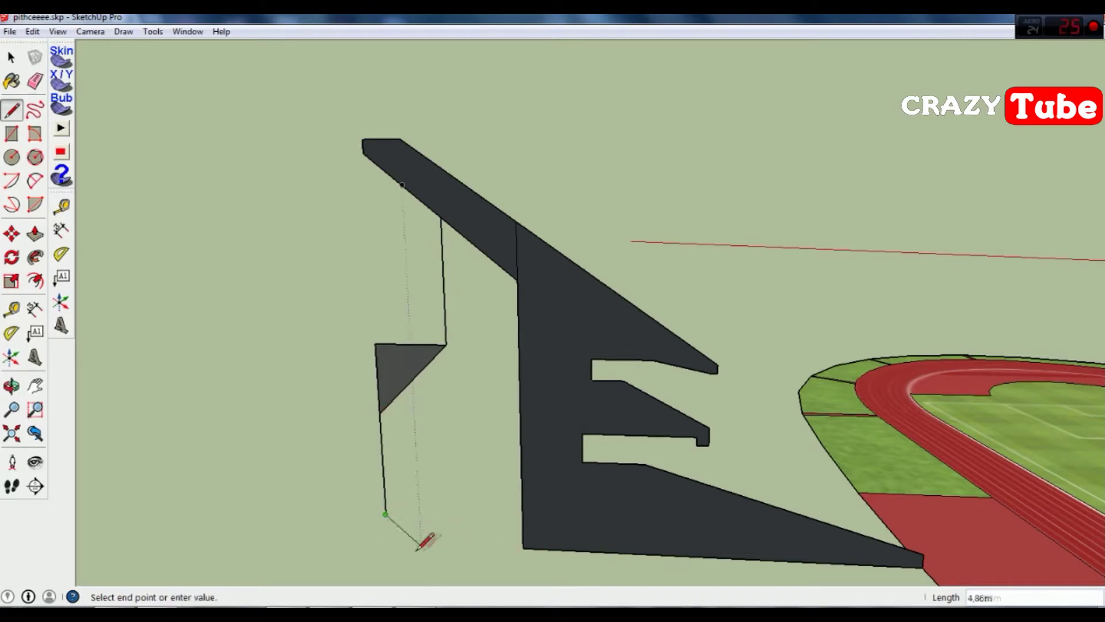
{"action": "left_click", "coordinate": [521, 547]}
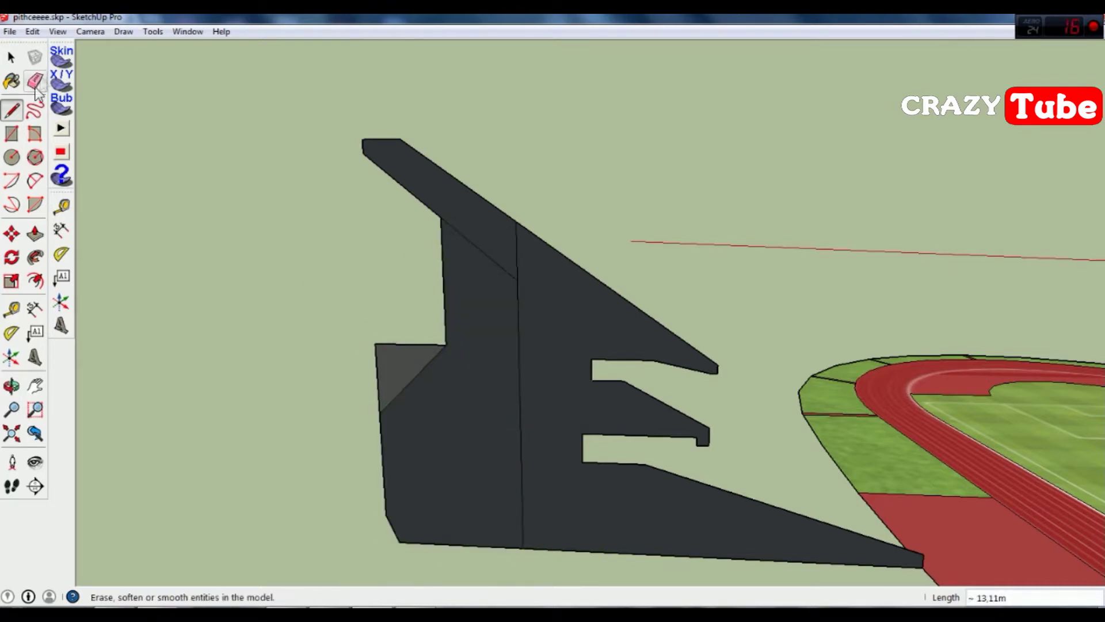
{"action": "middle_click_drag", "start_coordinate": [161, 309], "coordinate": [248, 339]}
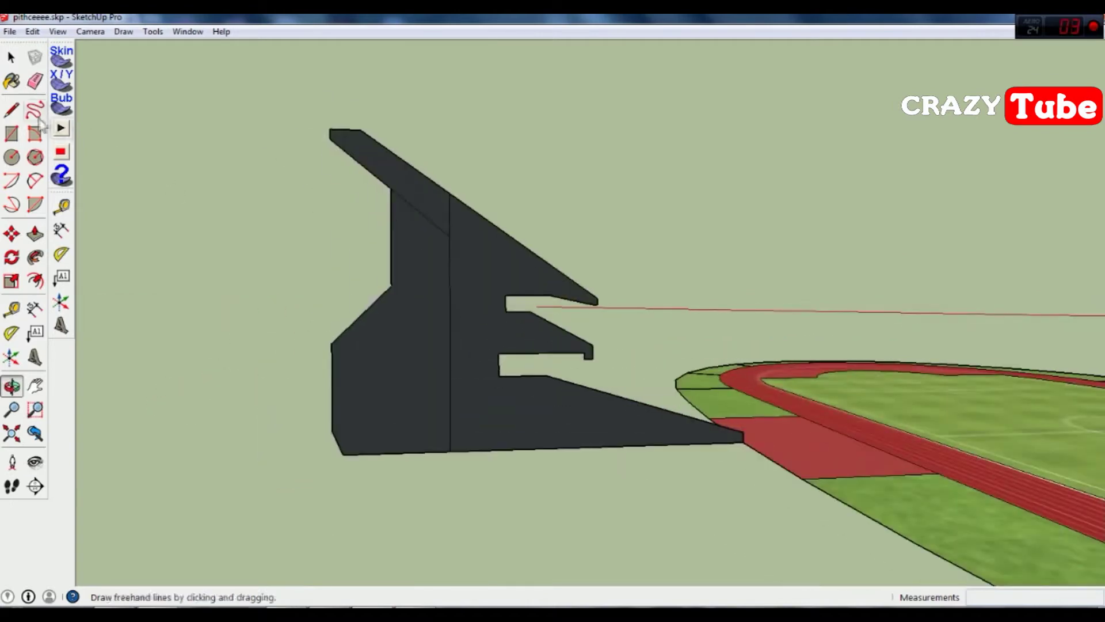
{"action": "left_click", "coordinate": [11, 109]}
{"action": "left_click", "coordinate": [361, 315]}
{"action": "left_click", "coordinate": [361, 163]}
{"action": "left_click", "coordinate": [34, 80]}
{"action": "left_click", "coordinate": [361, 230]}
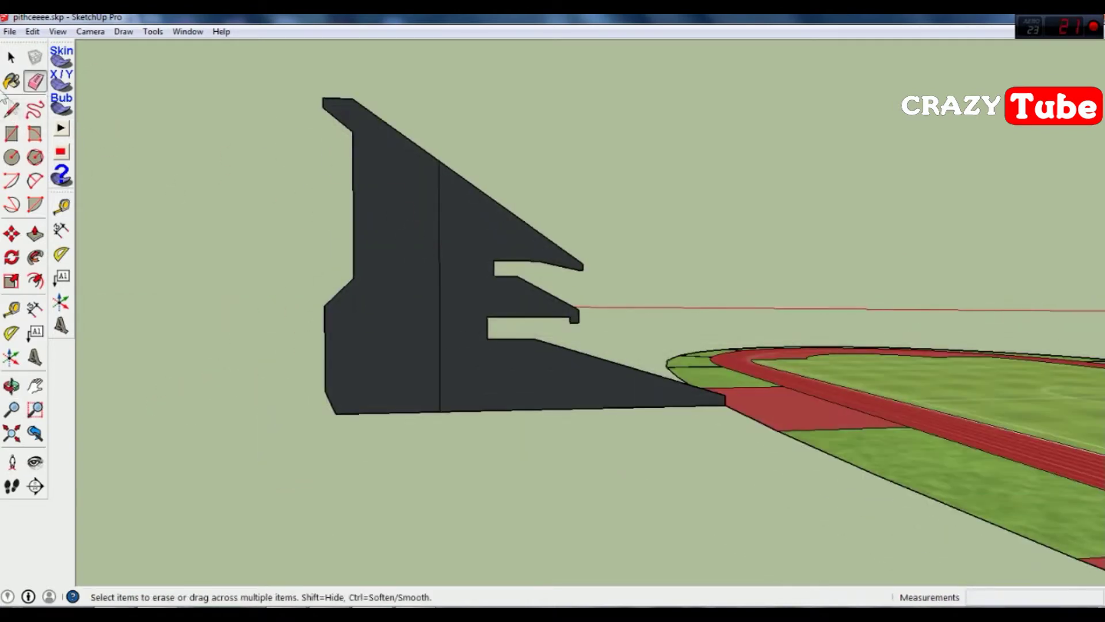
{"action": "middle_click_drag", "start_coordinate": [388, 197], "coordinate": [374, 208]}
- Close the top edge and draw the sloping roof overhang to its outer tip
{"action": "key", "text": "l"}
{"action": "scroll", "coordinate": [366, 216], "scroll_direction": "up", "scroll_amount": 3}
{"action": "left_click", "coordinate": [389, 223]}
{"action": "scroll", "coordinate": [459, 402], "scroll_direction": "down", "scroll_amount": 5}
{"action": "scroll", "coordinate": [518, 494], "scroll_direction": "up", "scroll_amount": 2}
{"action": "scroll", "coordinate": [198, 444], "scroll_direction": "down", "scroll_amount": 3}
{"action": "scroll", "coordinate": [212, 478], "scroll_direction": "up", "scroll_amount": 2}
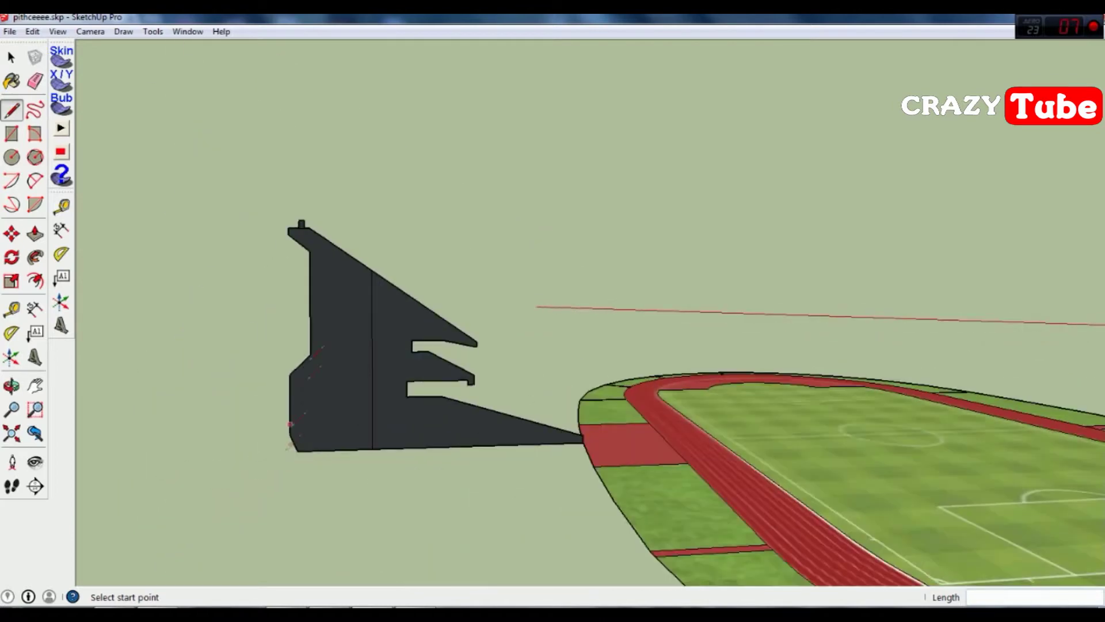
{"action": "scroll", "coordinate": [365, 276], "scroll_direction": "up", "scroll_amount": 2}
{"action": "scroll", "coordinate": [371, 283], "scroll_direction": "up", "scroll_amount": 2}
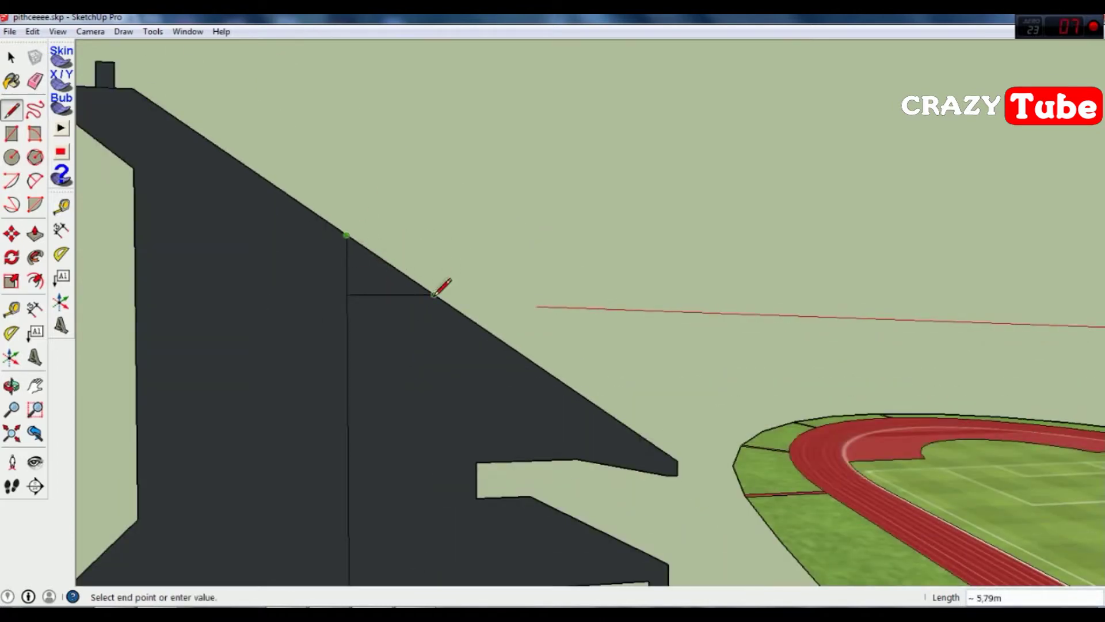
{"action": "left_click", "coordinate": [461, 260]}
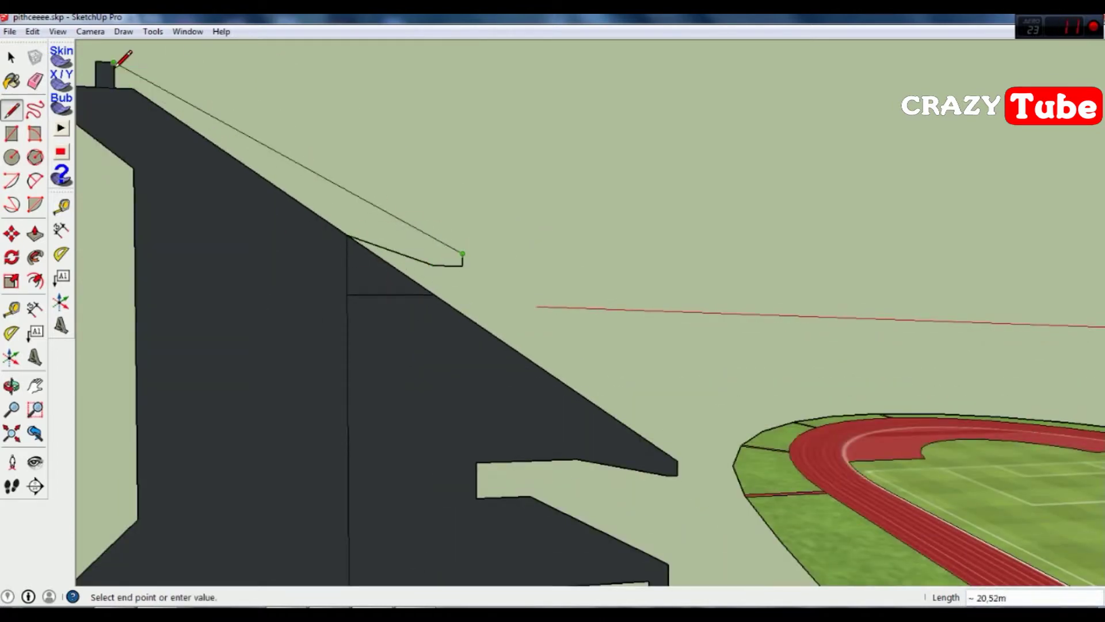
{"action": "scroll", "coordinate": [241, 259], "scroll_direction": "down", "scroll_amount": 4}
{"action": "scroll", "coordinate": [192, 151], "scroll_direction": "up", "scroll_amount": 1}
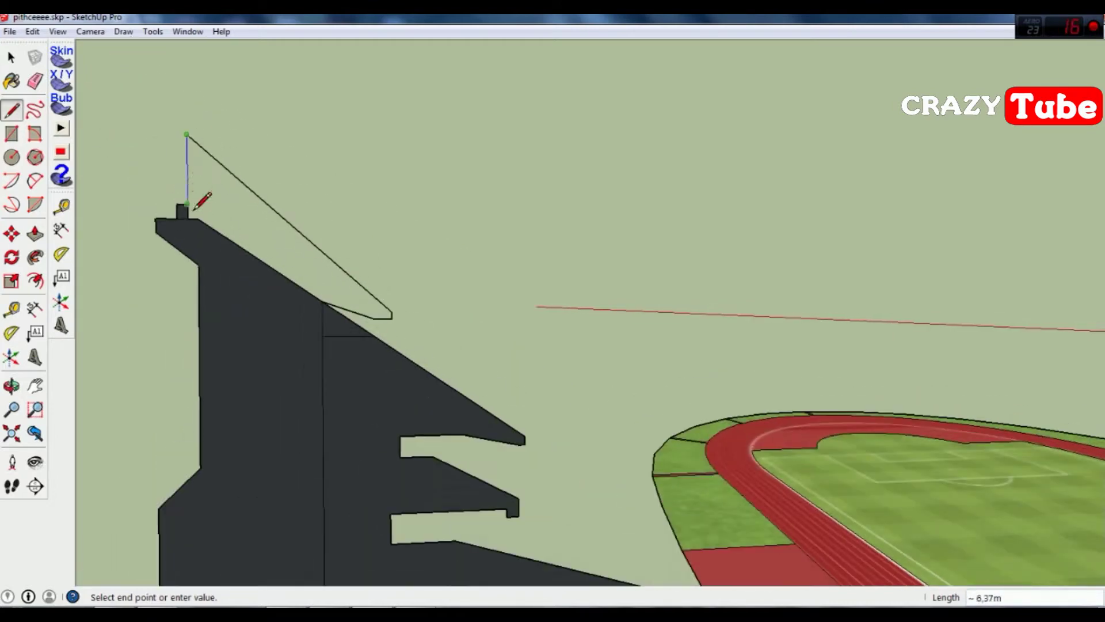
{"action": "key", "text": "e"}
{"action": "scroll", "coordinate": [344, 337], "scroll_direction": "up", "scroll_amount": 2}
{"action": "scroll", "coordinate": [340, 402], "scroll_direction": "down", "scroll_amount": 3}
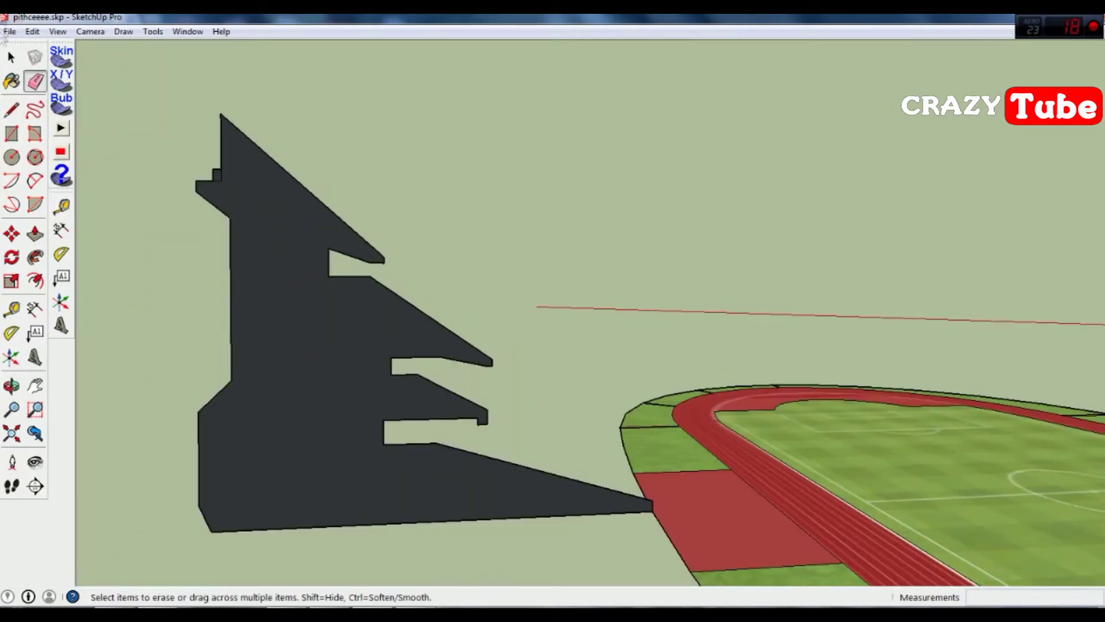
- Cut the pointed peak off the stand profile and view it edge-on
{"action": "key", "text": "l"}
{"action": "scroll", "coordinate": [230, 104], "scroll_direction": "up", "scroll_amount": 3}
{"action": "scroll", "coordinate": [233, 101], "scroll_direction": "up", "scroll_amount": 1}
{"action": "left_click", "coordinate": [222, 116]}
{"action": "key", "text": "e"}
{"action": "left_click", "coordinate": [230, 96]}
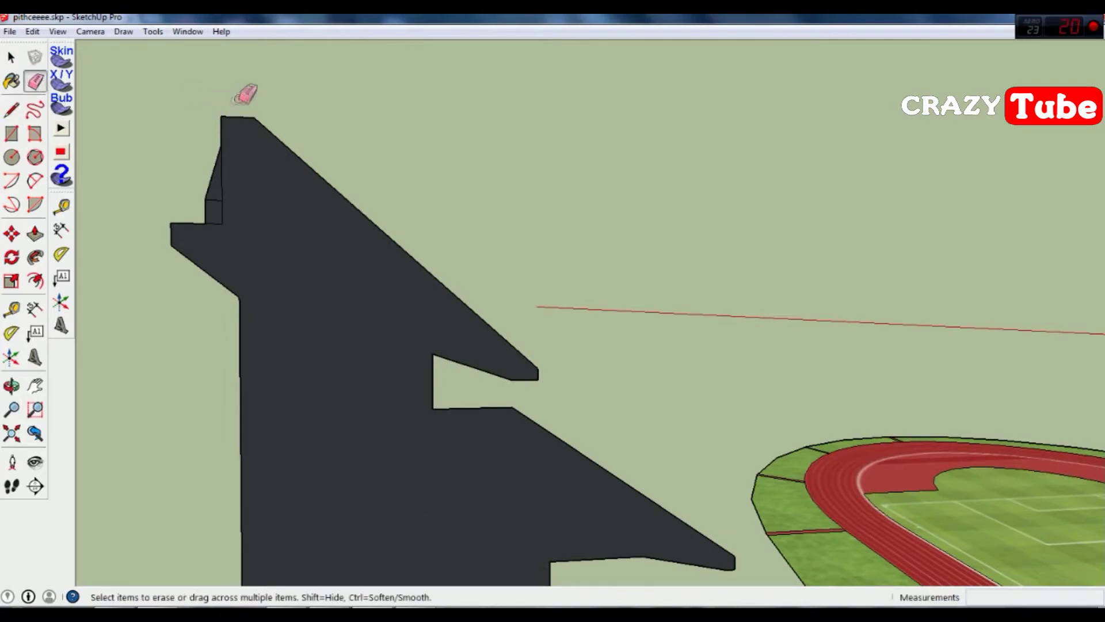
{"action": "scroll", "coordinate": [173, 288], "scroll_direction": "down", "scroll_amount": 5}
{"action": "mouse_move", "coordinate": [153, 352]}
{"action": "middle_mouse_down"}
{"action": "mouse_move", "coordinate": [468, 290]}
{"action": "mouse_move", "coordinate": [469, 469]}
{"action": "middle_mouse_up"}
- Push/Pull the stand profile along the track edge into a 3D stand
{"action": "key", "text": "p"}
{"action": "left_click", "coordinate": [484, 363]}
{"action": "scroll", "coordinate": [483, 363], "scroll_direction": "up", "scroll_amount": 5}
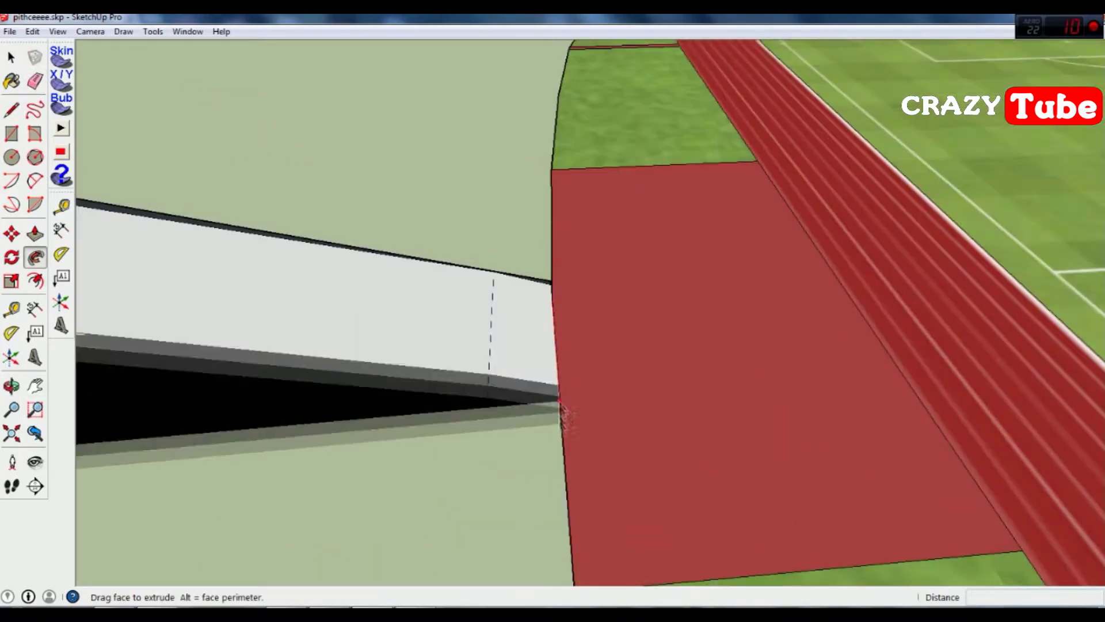
{"action": "scroll", "coordinate": [573, 492], "scroll_direction": "down", "scroll_amount": 5}
{"action": "mouse_move", "coordinate": [572, 492]}
{"action": "middle_mouse_down"}
{"action": "mouse_move", "coordinate": [697, 374]}
{"action": "mouse_move", "coordinate": [597, 252]}
{"action": "middle_mouse_up"}
{"action": "scroll", "coordinate": [698, 374], "scroll_direction": "up", "scroll_amount": 5}
{"action": "scroll", "coordinate": [629, 414], "scroll_direction": "down", "scroll_amount": 3}
{"action": "middle_click_drag", "start_coordinate": [629, 415], "coordinate": [760, 420]}
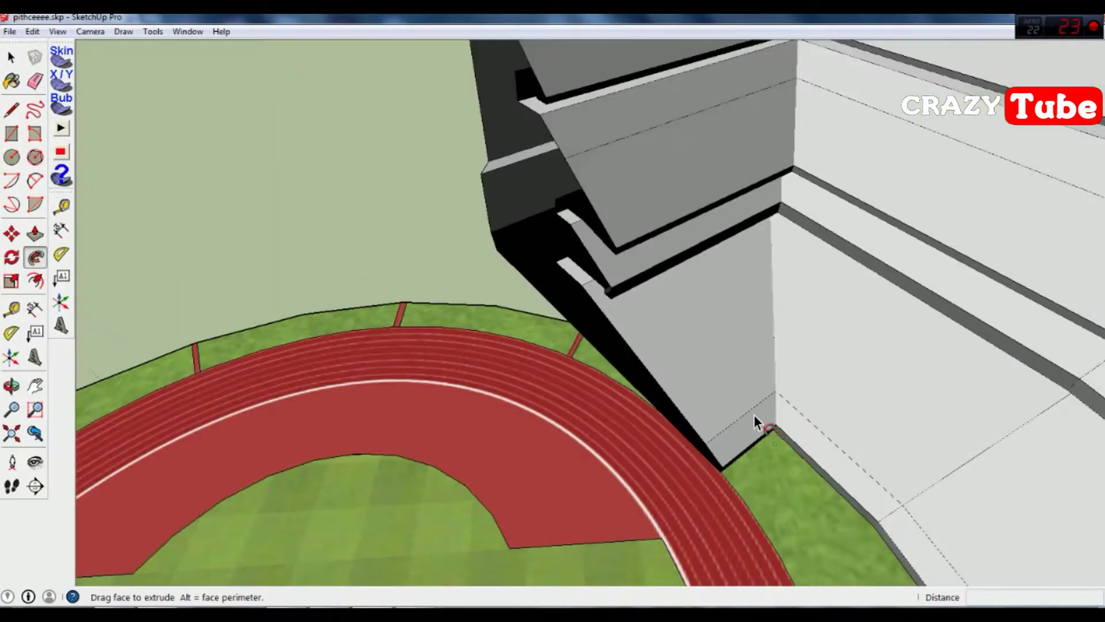
{"action": "scroll", "coordinate": [790, 371], "scroll_direction": "up", "scroll_amount": 3}
{"action": "scroll", "coordinate": [790, 371], "scroll_direction": "up", "scroll_amount": 3}
{"action": "scroll", "coordinate": [775, 271], "scroll_direction": "down", "scroll_amount": 3}
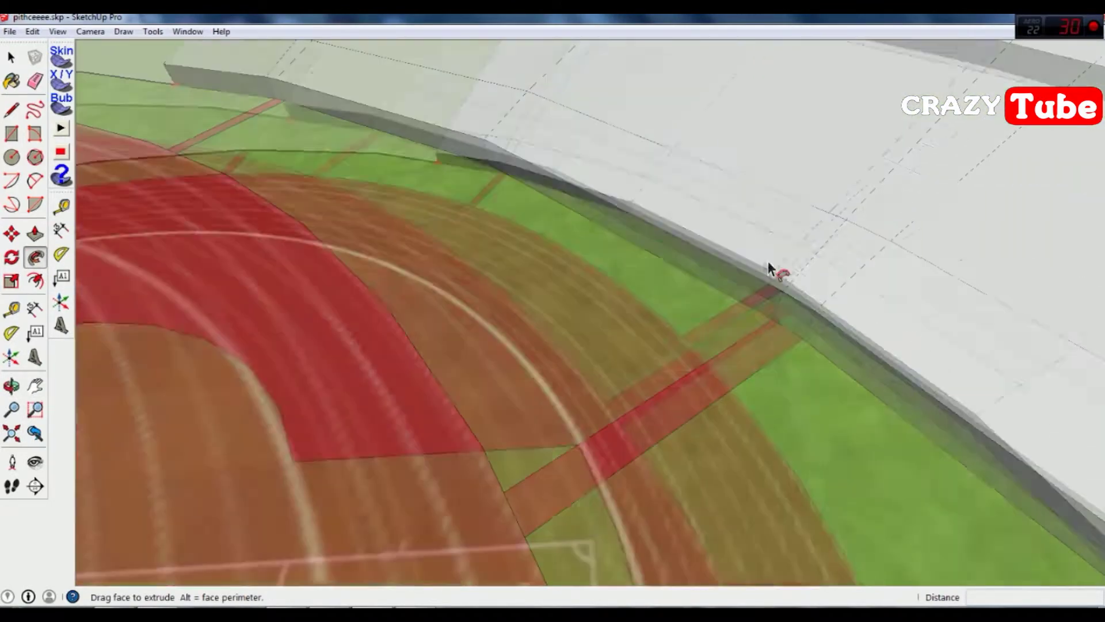
{"action": "middle_click_drag", "start_coordinate": [774, 271], "coordinate": [827, 242]}
{"action": "left_click_drag", "start_coordinate": [827, 242], "coordinate": [511, 221]}
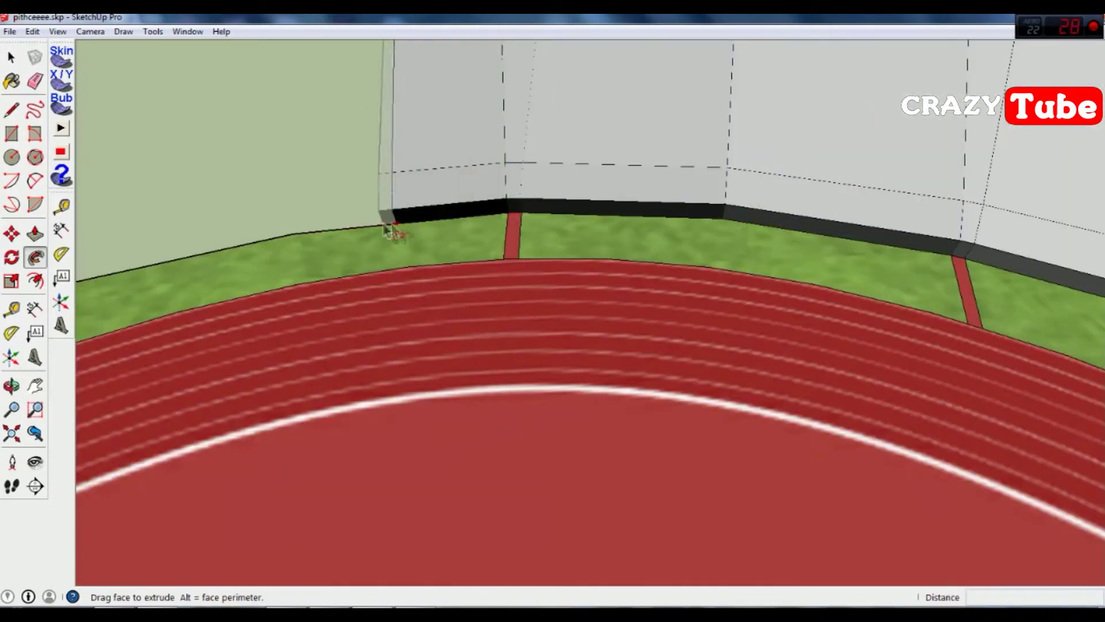
- Zoom around the track to inspect the stands and strips encircling the pitch
{"action": "scroll", "coordinate": [389, 231], "scroll_direction": "down", "scroll_amount": 5}
{"action": "scroll", "coordinate": [443, 265], "scroll_direction": "up", "scroll_amount": 4}
{"action": "scroll", "coordinate": [512, 279], "scroll_direction": "up", "scroll_amount": 3}
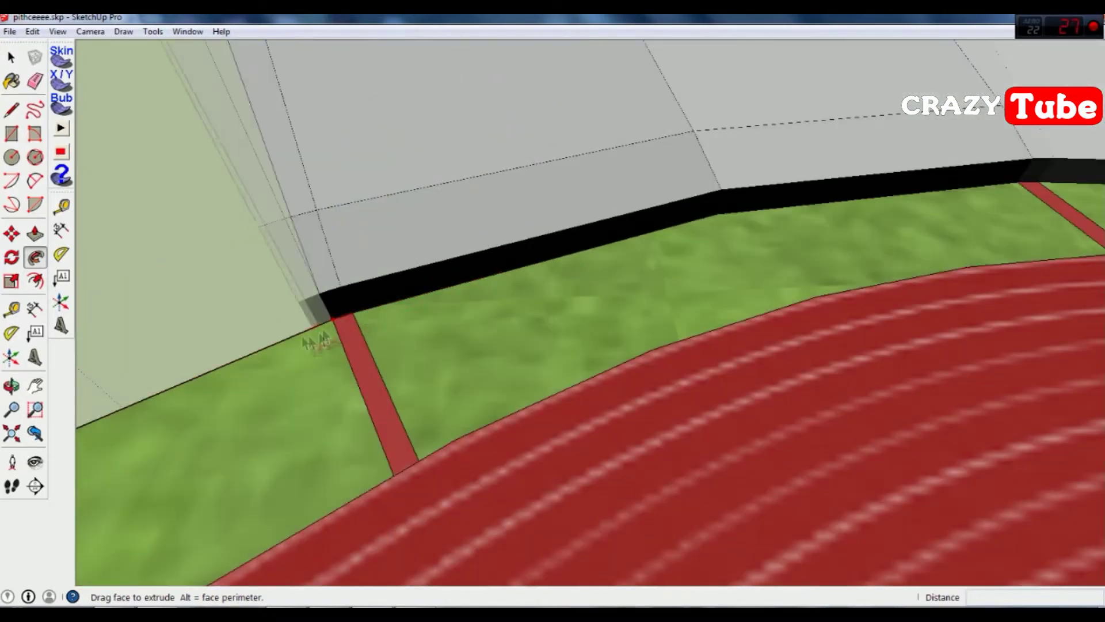
{"action": "scroll", "coordinate": [317, 343], "scroll_direction": "down", "scroll_amount": 2}
{"action": "scroll", "coordinate": [229, 378], "scroll_direction": "down", "scroll_amount": 3}
{"action": "scroll", "coordinate": [257, 451], "scroll_direction": "down", "scroll_amount": 4}
{"action": "scroll", "coordinate": [108, 476], "scroll_direction": "up", "scroll_amount": 3}
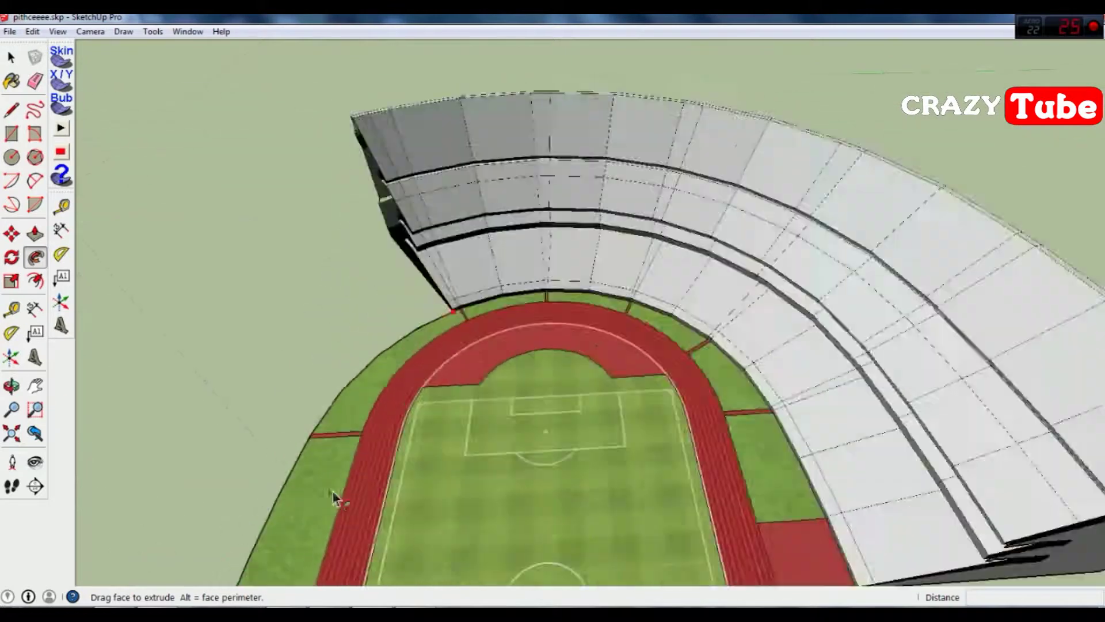
{"action": "scroll", "coordinate": [333, 490], "scroll_direction": "up", "scroll_amount": 3}
{"action": "scroll", "coordinate": [417, 193], "scroll_direction": "down", "scroll_amount": 2}
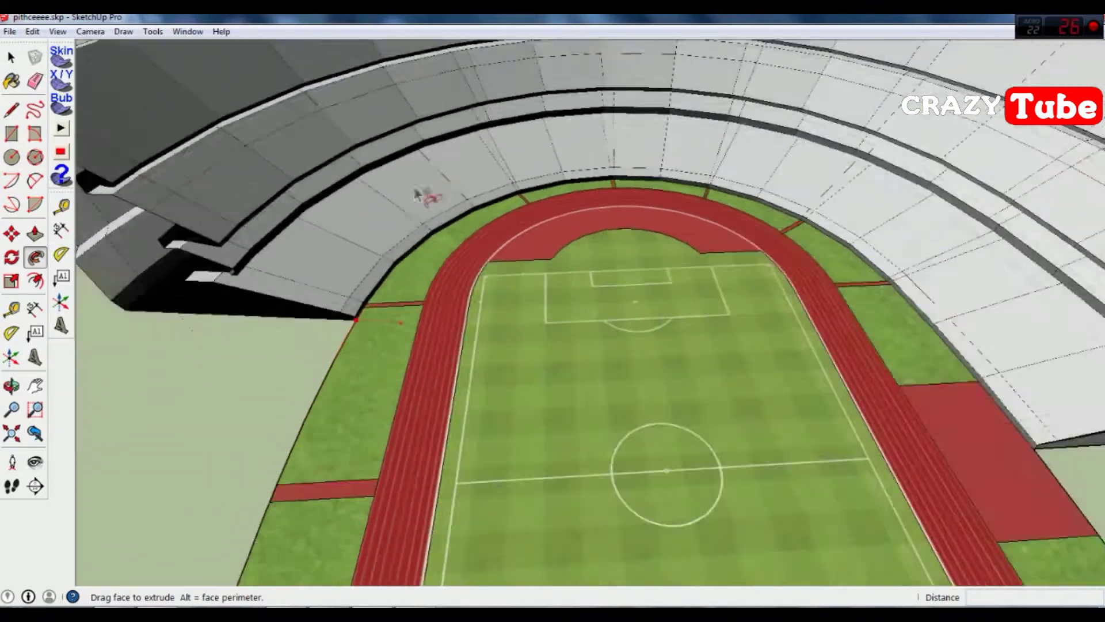
{"action": "scroll", "coordinate": [345, 368], "scroll_direction": "down", "scroll_amount": 1}
{"action": "scroll", "coordinate": [282, 512], "scroll_direction": "down", "scroll_amount": 3}
{"action": "scroll", "coordinate": [354, 420], "scroll_direction": "up", "scroll_amount": 2}
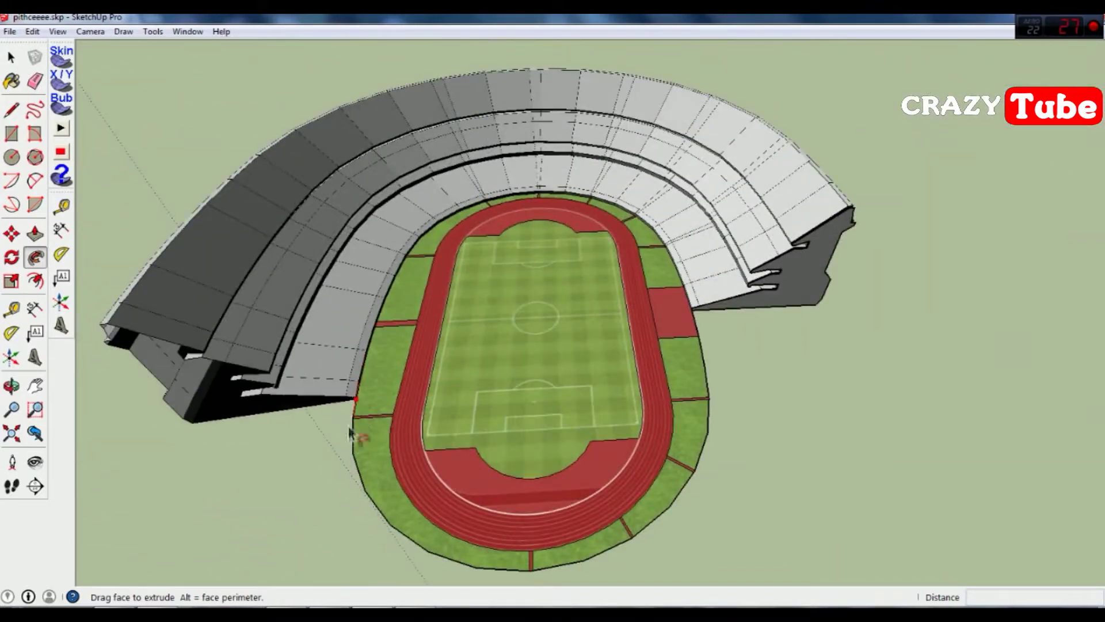
{"action": "scroll", "coordinate": [355, 413], "scroll_direction": "up", "scroll_amount": 2}
{"action": "scroll", "coordinate": [368, 495], "scroll_direction": "down", "scroll_amount": 3}
{"action": "scroll", "coordinate": [371, 513], "scroll_direction": "down", "scroll_amount": 2}
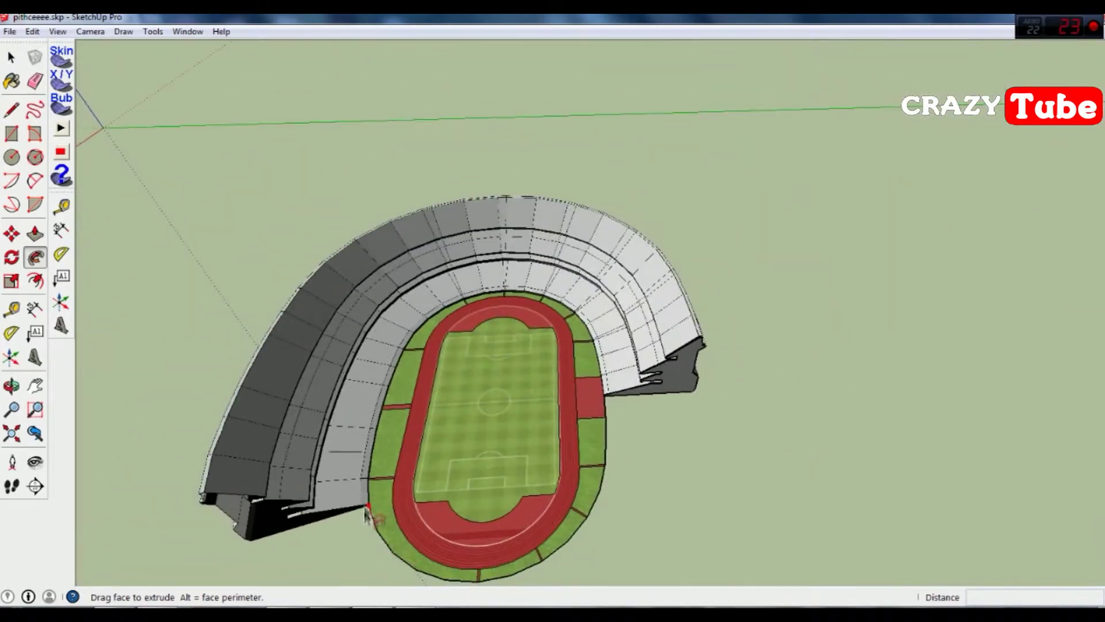
{"action": "scroll", "coordinate": [369, 510], "scroll_direction": "down", "scroll_amount": 1}
{"action": "scroll", "coordinate": [380, 438], "scroll_direction": "up", "scroll_amount": 4}
{"action": "scroll", "coordinate": [360, 345], "scroll_direction": "up", "scroll_amount": 2}
{"action": "scroll", "coordinate": [365, 350], "scroll_direction": "up", "scroll_amount": 1}
{"action": "scroll", "coordinate": [483, 495], "scroll_direction": "down", "scroll_amount": 2}
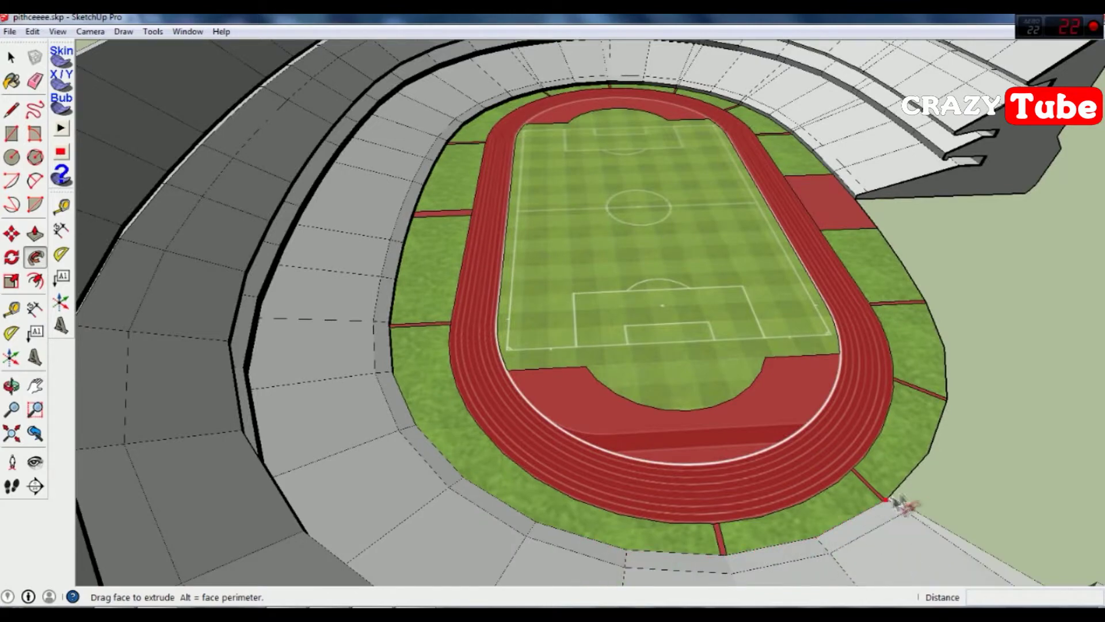
{"action": "scroll", "coordinate": [950, 332], "scroll_direction": "up", "scroll_amount": 4}
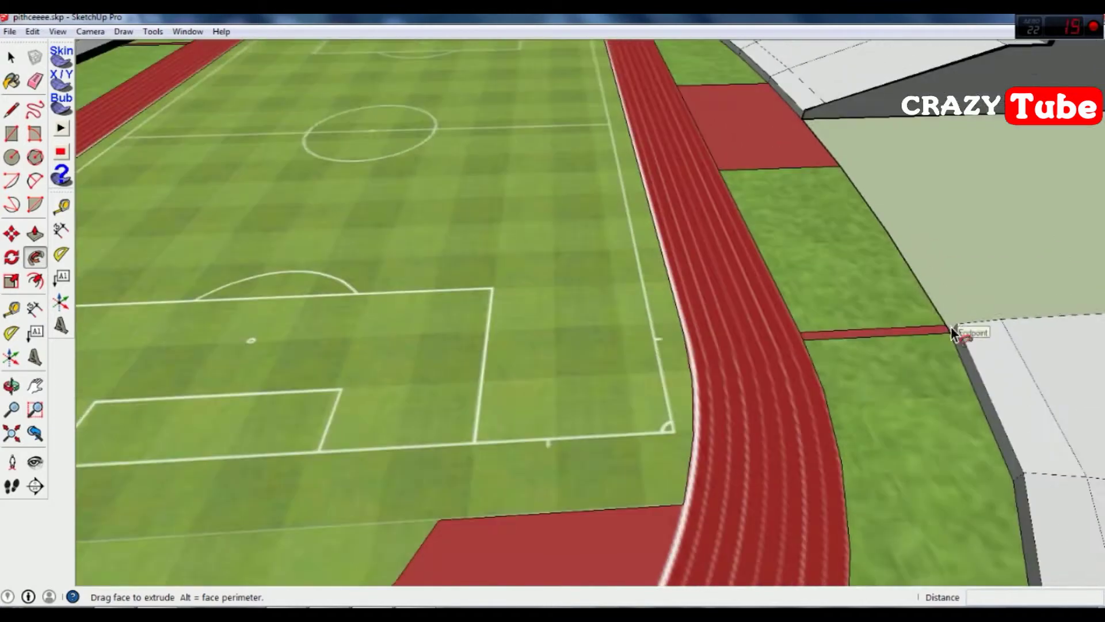
{"action": "scroll", "coordinate": [806, 121], "scroll_direction": "up", "scroll_amount": 4}
{"action": "scroll", "coordinate": [794, 173], "scroll_direction": "up", "scroll_amount": 2}
{"action": "scroll", "coordinate": [772, 226], "scroll_direction": "down", "scroll_amount": 3}
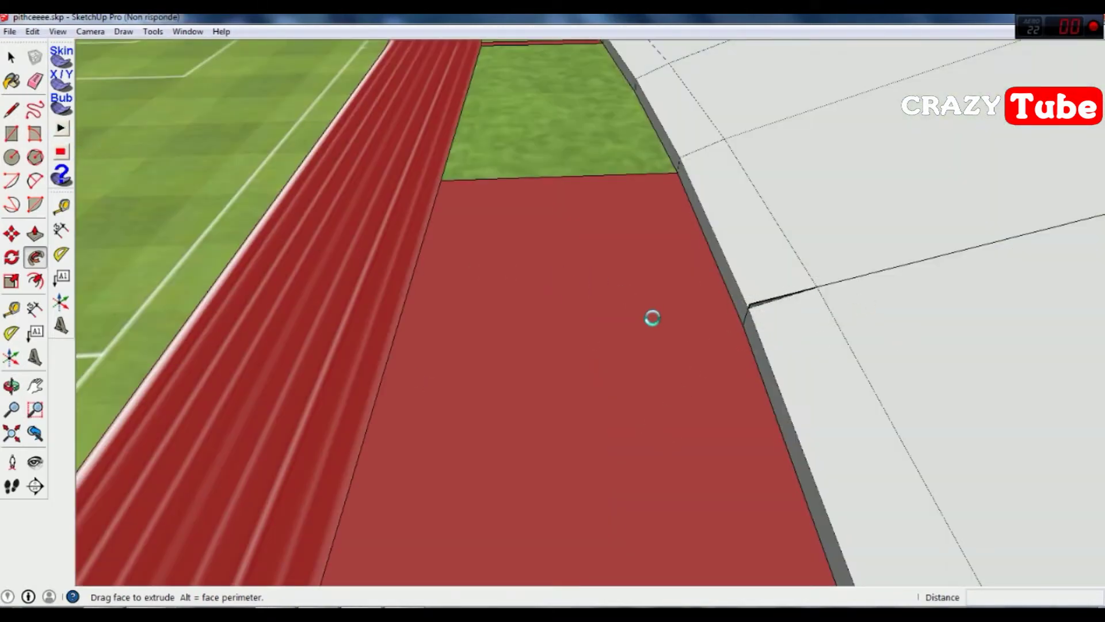
{"action": "key", "text": "e"}
{"action": "scroll", "coordinate": [724, 352], "scroll_direction": "down", "scroll_amount": 5}
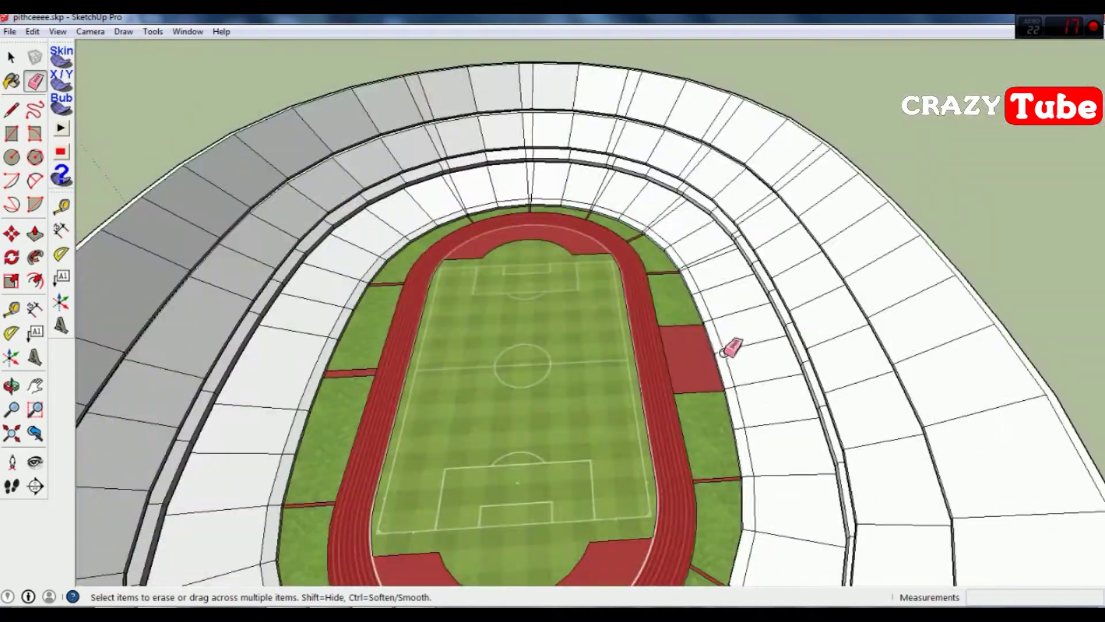
{"action": "left_click", "coordinate": [11, 386]}
{"action": "mouse_move", "coordinate": [403, 230]}
{"action": "left_mouse_down"}
{"action": "mouse_move", "coordinate": [469, 135]}
{"action": "mouse_move", "coordinate": [407, 240]}
{"action": "mouse_move", "coordinate": [353, 153]}
{"action": "mouse_move", "coordinate": [647, 143]}
{"action": "mouse_move", "coordinate": [563, 308]}
{"action": "mouse_move", "coordinate": [568, 223]}
{"action": "left_mouse_up"}
{"action": "scroll", "coordinate": [568, 222], "scroll_direction": "down", "scroll_amount": 5}
{"action": "scroll", "coordinate": [702, 314], "scroll_direction": "up", "scroll_amount": 4}
{"action": "scroll", "coordinate": [702, 313], "scroll_direction": "down", "scroll_amount": 5}
{"action": "left_click_drag", "start_coordinate": [662, 288], "coordinate": [316, 365]}
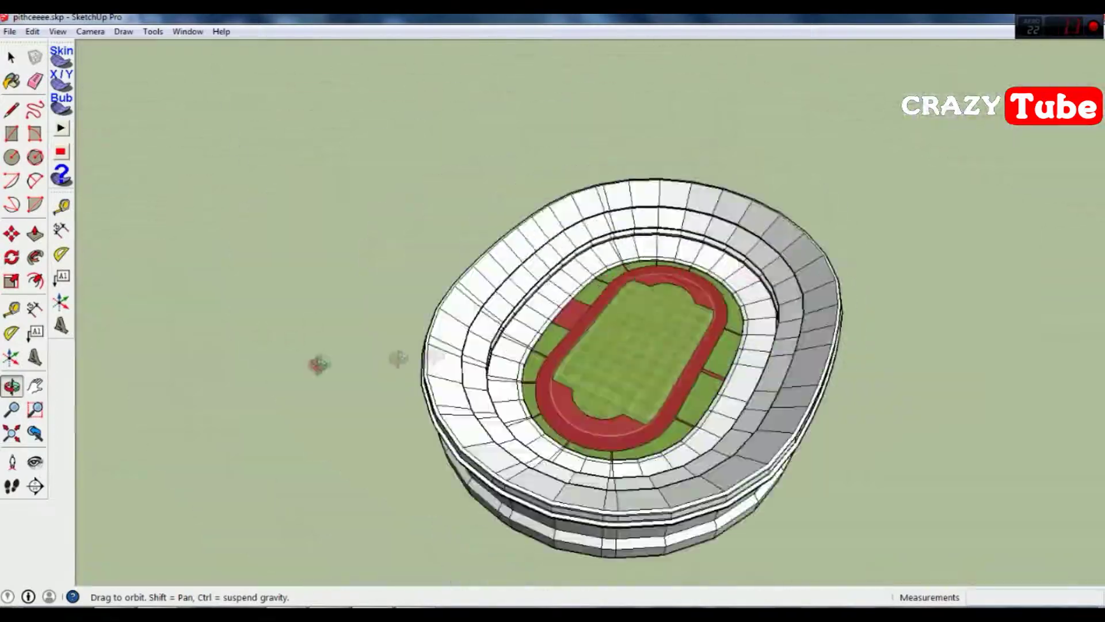
{"action": "scroll", "coordinate": [251, 230], "scroll_direction": "up", "scroll_amount": 5}
{"action": "mouse_move", "coordinate": [252, 231]}
{"action": "left_mouse_down"}
{"action": "mouse_move", "coordinate": [925, 292]}
{"action": "mouse_move", "coordinate": [565, 402]}
{"action": "mouse_move", "coordinate": [552, 424]}
{"action": "mouse_move", "coordinate": [517, 352]}
{"action": "mouse_move", "coordinate": [403, 288]}
{"action": "mouse_move", "coordinate": [284, 264]}
{"action": "mouse_move", "coordinate": [593, 224]}
{"action": "mouse_move", "coordinate": [728, 168]}
{"action": "mouse_move", "coordinate": [762, 75]}
{"action": "mouse_move", "coordinate": [457, 81]}
{"action": "mouse_move", "coordinate": [637, 420]}
{"action": "left_mouse_up"}
{"action": "scroll", "coordinate": [517, 352], "scroll_direction": "down", "scroll_amount": 2}
{"action": "scroll", "coordinate": [284, 264], "scroll_direction": "down", "scroll_amount": 5}
{"action": "scroll", "coordinate": [283, 264], "scroll_direction": "up", "scroll_amount": 5}
{"action": "scroll", "coordinate": [637, 240], "scroll_direction": "down", "scroll_amount": 5}
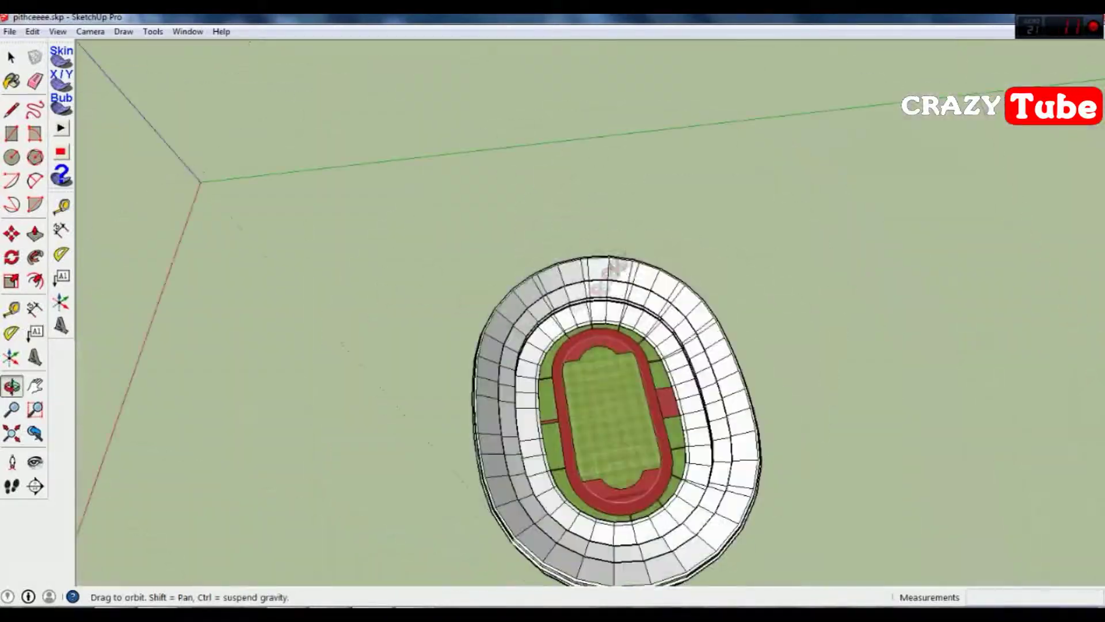
{"action": "scroll", "coordinate": [495, 291], "scroll_direction": "up", "scroll_amount": 5}
{"action": "scroll", "coordinate": [495, 291], "scroll_direction": "up", "scroll_amount": 3}
- Draw vertical and horizontal guide lines and a 2-Point Arc forming a curved face
{"action": "left_click_drag", "start_coordinate": [598, 297], "coordinate": [595, 407]}
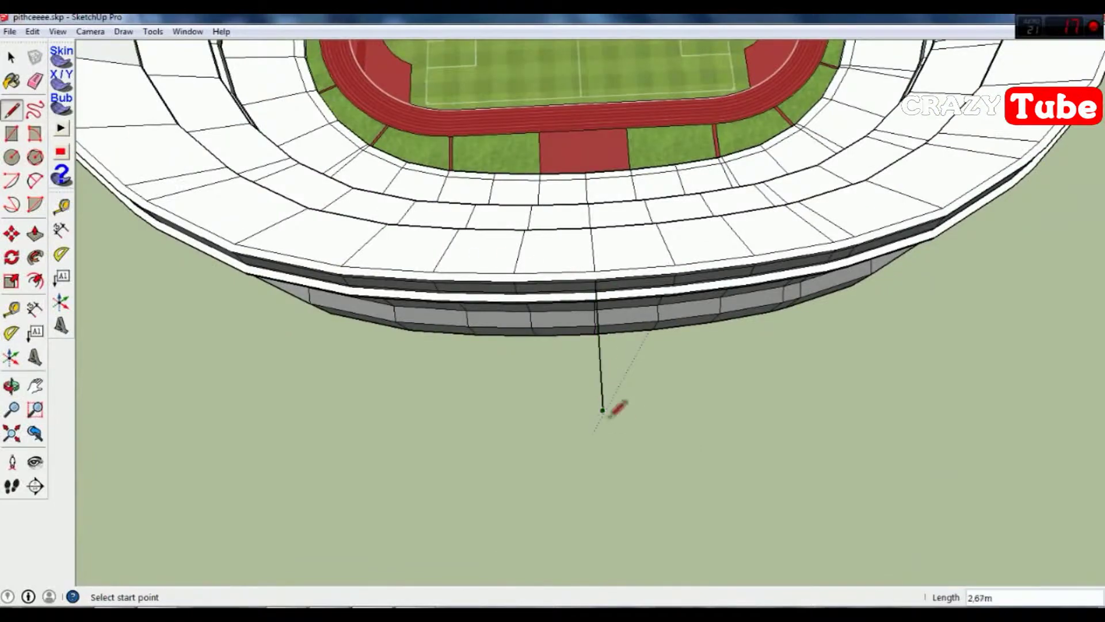
{"action": "scroll", "coordinate": [520, 348], "scroll_direction": "down", "scroll_amount": 5}
{"action": "left_click", "coordinate": [703, 338]}
{"action": "key", "text": "space"}
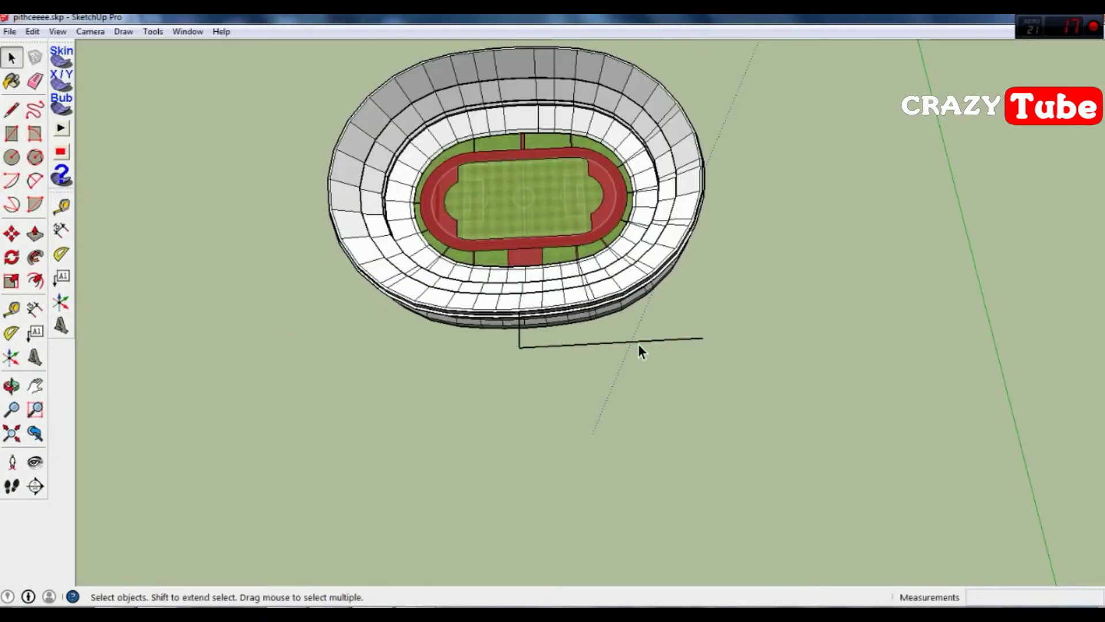
{"action": "left_click", "coordinate": [10, 109]}
{"action": "scroll", "coordinate": [403, 316], "scroll_direction": "up", "scroll_amount": 2}
{"action": "left_click", "coordinate": [604, 375]}
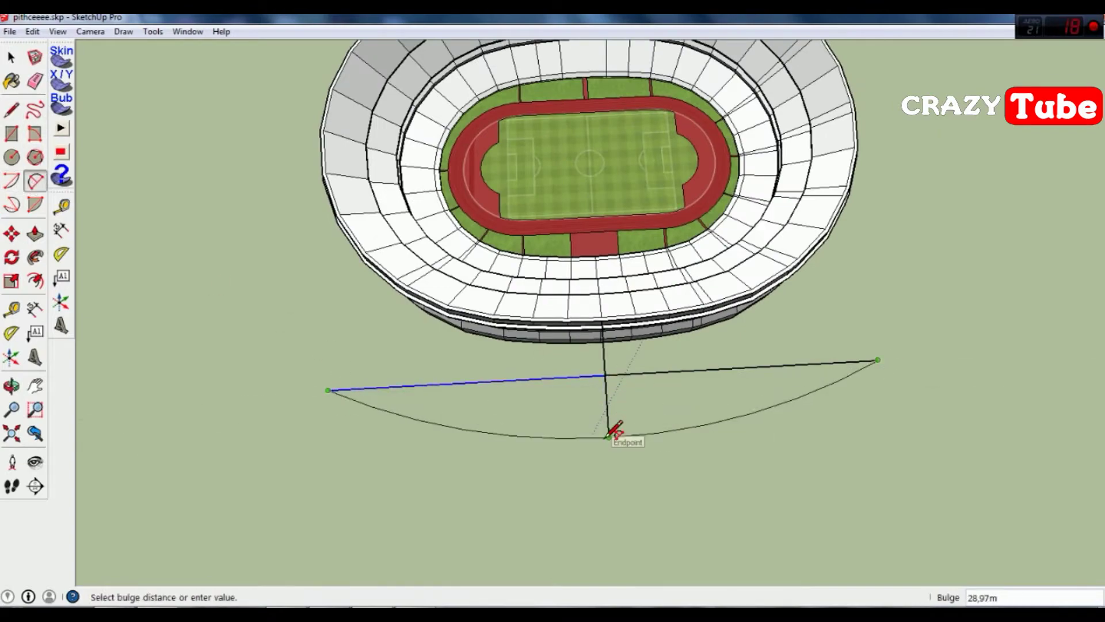
{"action": "left_click", "coordinate": [608, 436]}
{"action": "left_click", "coordinate": [11, 385]}
{"action": "left_click_drag", "start_coordinate": [679, 135], "coordinate": [839, 201]}
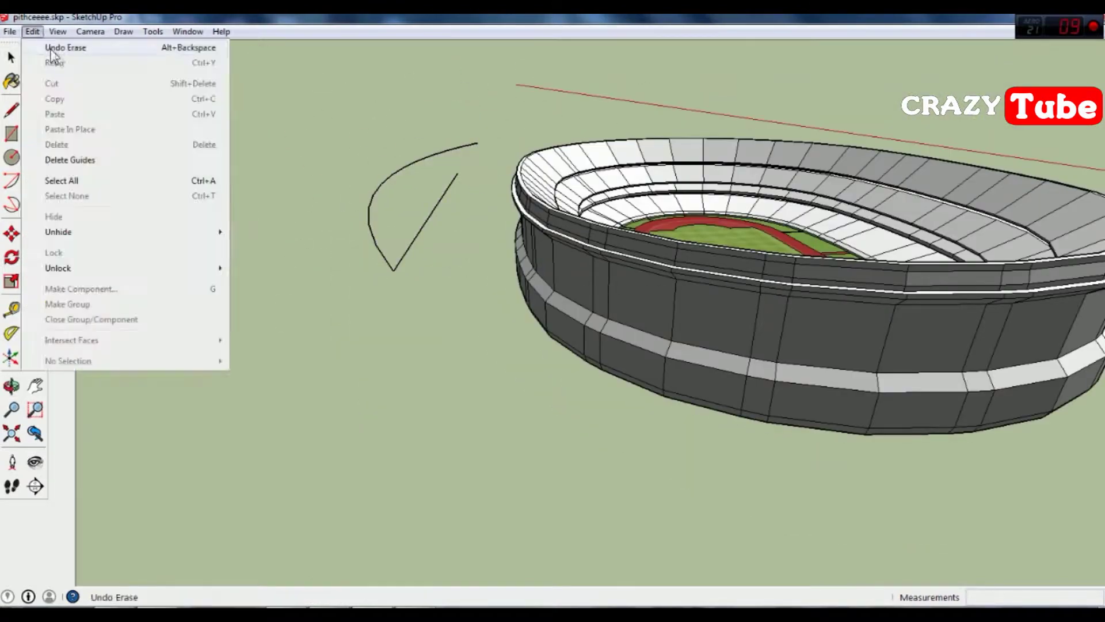
- Copy the arc-shaped face upward with Move and place it above the original
{"action": "key", "text": "space"}
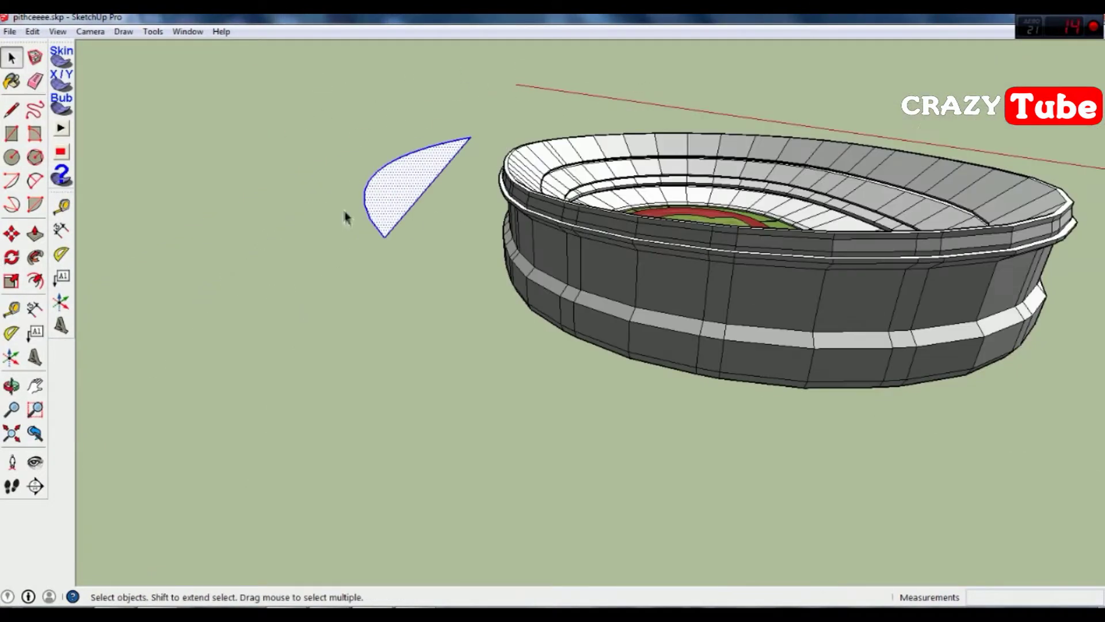
{"action": "left_click", "coordinate": [403, 184]}
{"action": "mouse_move", "coordinate": [180, 347]}
{"action": "left_mouse_down"}
{"action": "mouse_move", "coordinate": [292, 242]}
{"action": "mouse_move", "coordinate": [459, 246]}
{"action": "left_mouse_up"}
{"action": "key", "text": "space"}
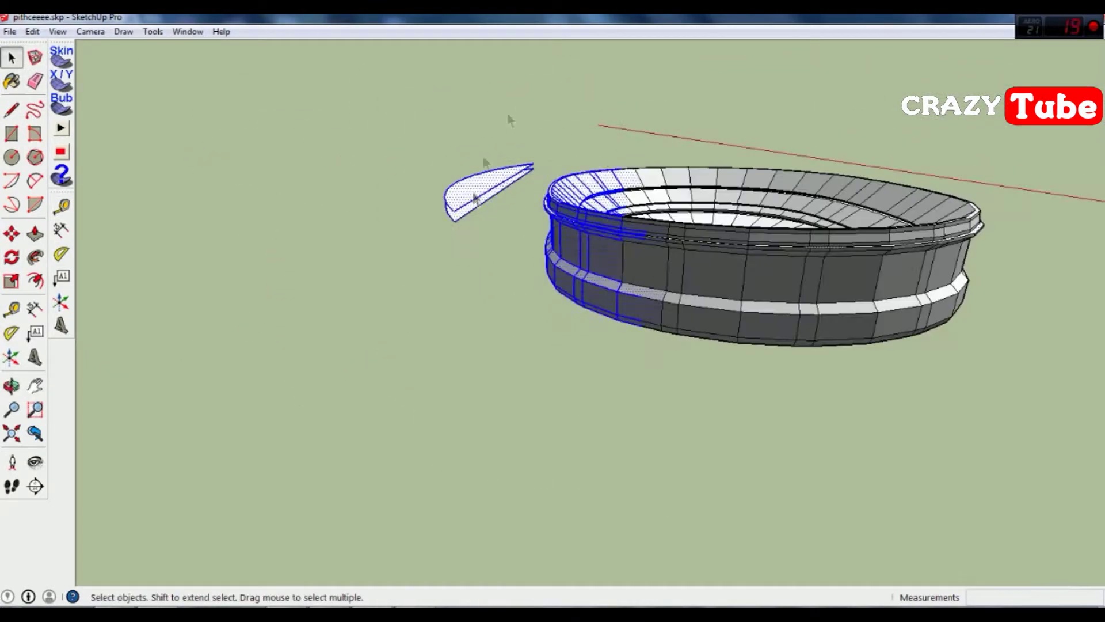
{"action": "double_click", "coordinate": [495, 184]}
{"action": "middle_click_drag", "start_coordinate": [485, 192], "coordinate": [439, 216]}
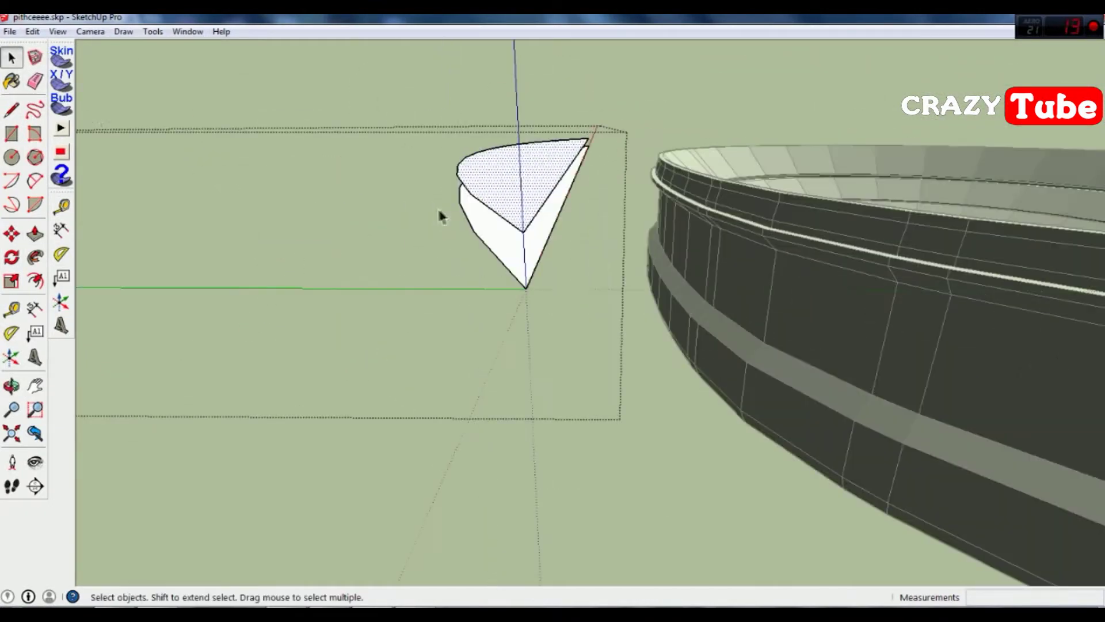
{"action": "left_click", "coordinate": [528, 94]}
{"action": "key", "text": "space"}
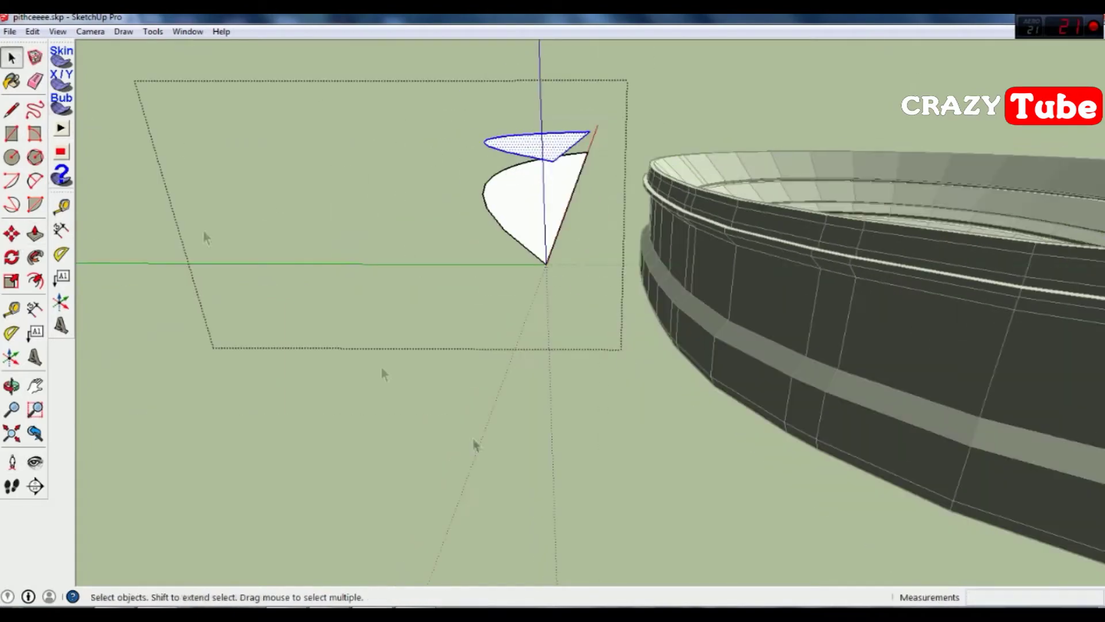
- Select both arc faces and rotate them to lie flat above the stands
{"action": "left_click", "coordinate": [432, 211]}
{"action": "left_click", "coordinate": [12, 257]}
{"action": "left_click", "coordinate": [12, 386]}
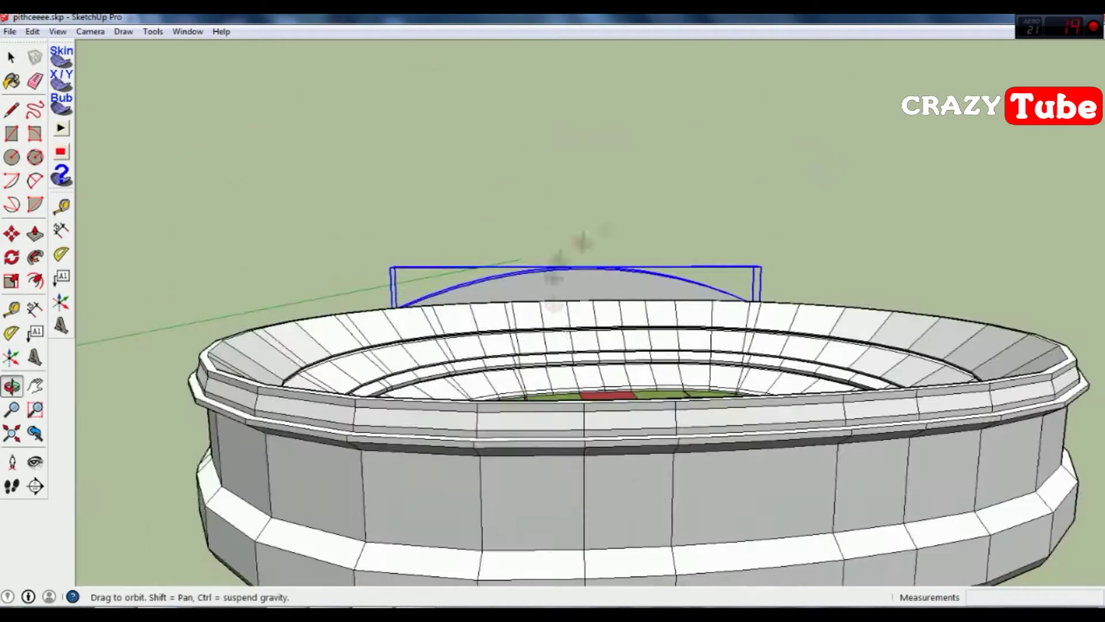
{"action": "mouse_move", "coordinate": [579, 240]}
{"action": "left_mouse_down"}
{"action": "mouse_move", "coordinate": [304, 239]}
{"action": "mouse_move", "coordinate": [493, 263]}
{"action": "mouse_move", "coordinate": [555, 309]}
{"action": "left_mouse_up"}
{"action": "scroll", "coordinate": [555, 308], "scroll_direction": "up", "scroll_amount": 3}
{"action": "scroll", "coordinate": [555, 309], "scroll_direction": "up", "scroll_amount": 5}
{"action": "scroll", "coordinate": [619, 277], "scroll_direction": "down", "scroll_amount": 5}
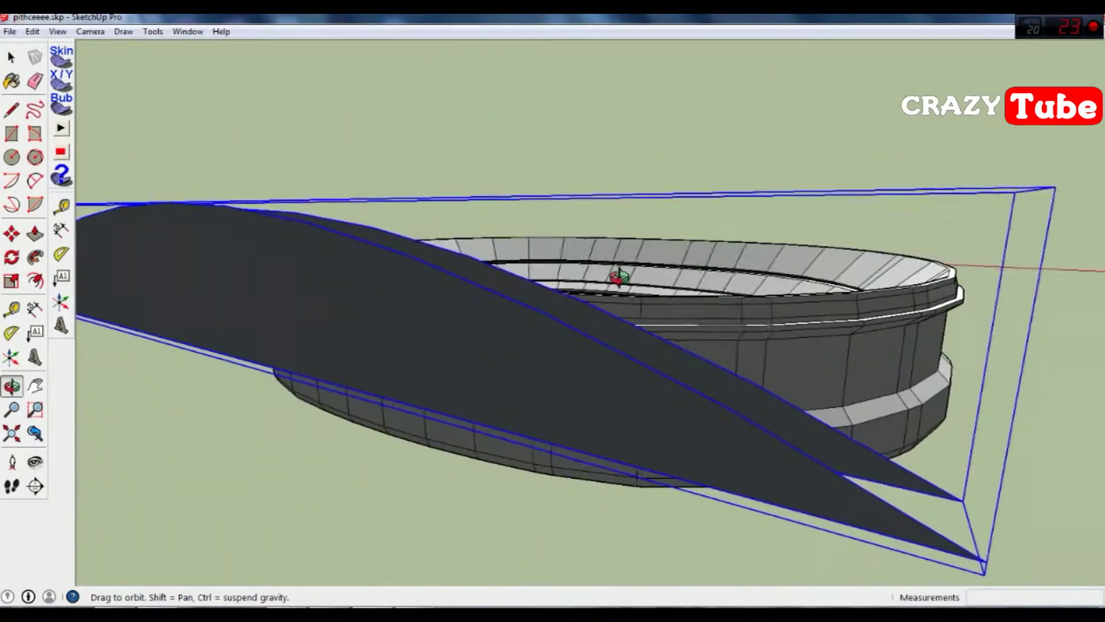
{"action": "mouse_move", "coordinate": [618, 277]}
{"action": "left_mouse_down"}
{"action": "mouse_move", "coordinate": [518, 172]}
{"action": "mouse_move", "coordinate": [403, 287]}
{"action": "left_mouse_up"}
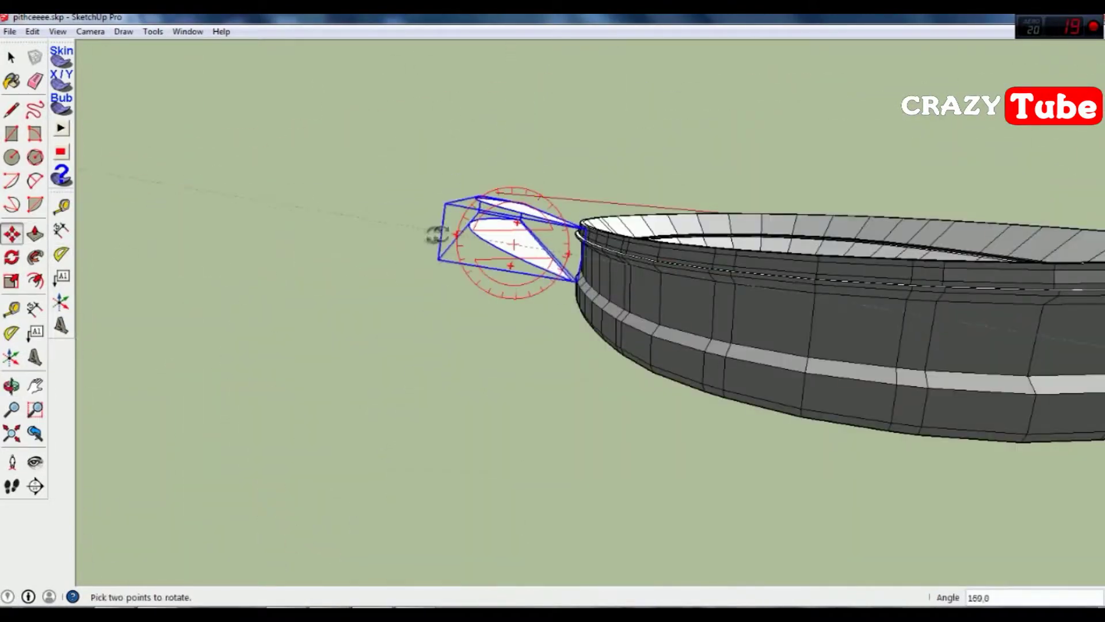
{"action": "left_click", "coordinate": [11, 386]}
{"action": "left_click_drag", "start_coordinate": [519, 288], "coordinate": [868, 257]}
- Move the arc faces by a corner to sit over one side of the stands
{"action": "key", "text": "space"}
{"action": "key", "text": "m"}
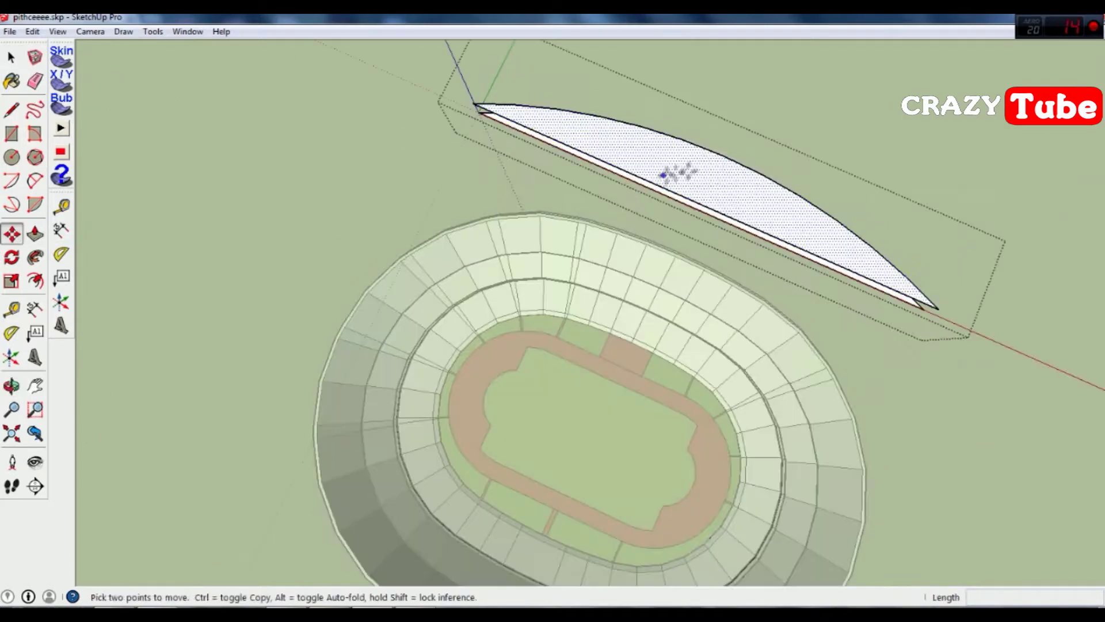
{"action": "left_click", "coordinate": [666, 178]}
{"action": "scroll", "coordinate": [664, 204], "scroll_direction": "up", "scroll_amount": 5}
{"action": "middle_click_drag", "start_coordinate": [664, 203], "coordinate": [757, 101]}
{"action": "key", "text": "o"}
{"action": "scroll", "coordinate": [382, 278], "scroll_direction": "down", "scroll_amount": 10}
{"action": "mouse_move", "coordinate": [382, 277]}
{"action": "left_mouse_down"}
{"action": "mouse_move", "coordinate": [301, 249]}
{"action": "mouse_move", "coordinate": [399, 106]}
{"action": "mouse_move", "coordinate": [494, 110]}
{"action": "left_mouse_up"}
- Scale the arc faces to fit, checking them from several angles
{"action": "key", "text": "s"}
{"action": "scroll", "coordinate": [555, 188], "scroll_direction": "up", "scroll_amount": 5}
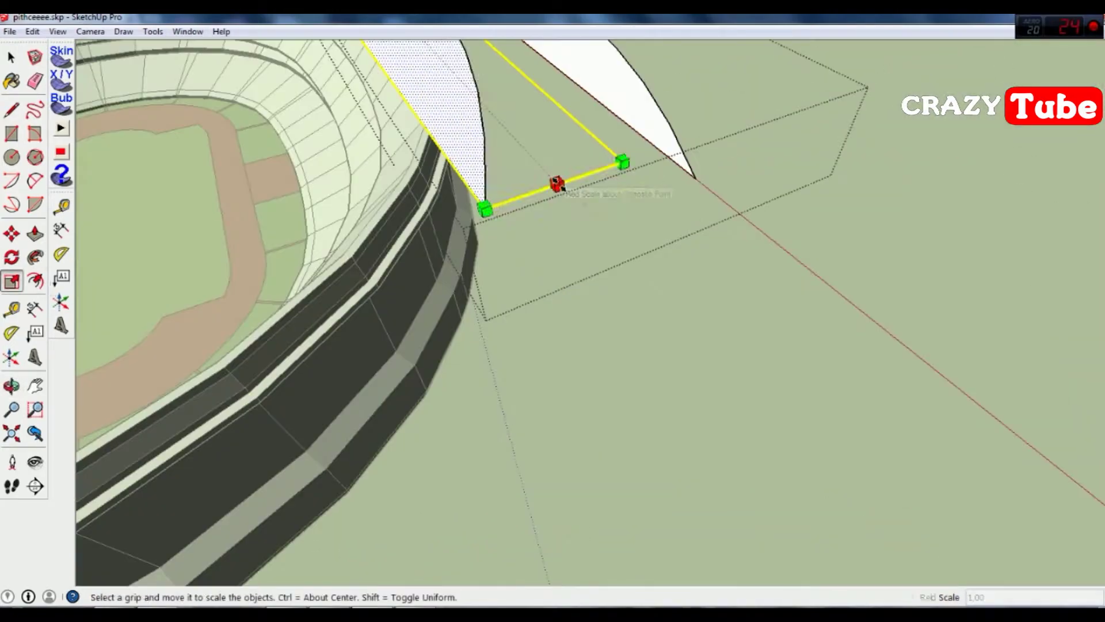
{"action": "scroll", "coordinate": [633, 230], "scroll_direction": "down", "scroll_amount": 5}
{"action": "middle_click_drag", "start_coordinate": [633, 230], "coordinate": [513, 255]}
{"action": "scroll", "coordinate": [512, 255], "scroll_direction": "up", "scroll_amount": 5}
{"action": "mouse_move", "coordinate": [501, 161]}
{"action": "left_mouse_down"}
{"action": "mouse_move", "coordinate": [496, 328]}
{"action": "mouse_move", "coordinate": [131, 60]}
{"action": "left_mouse_up"}
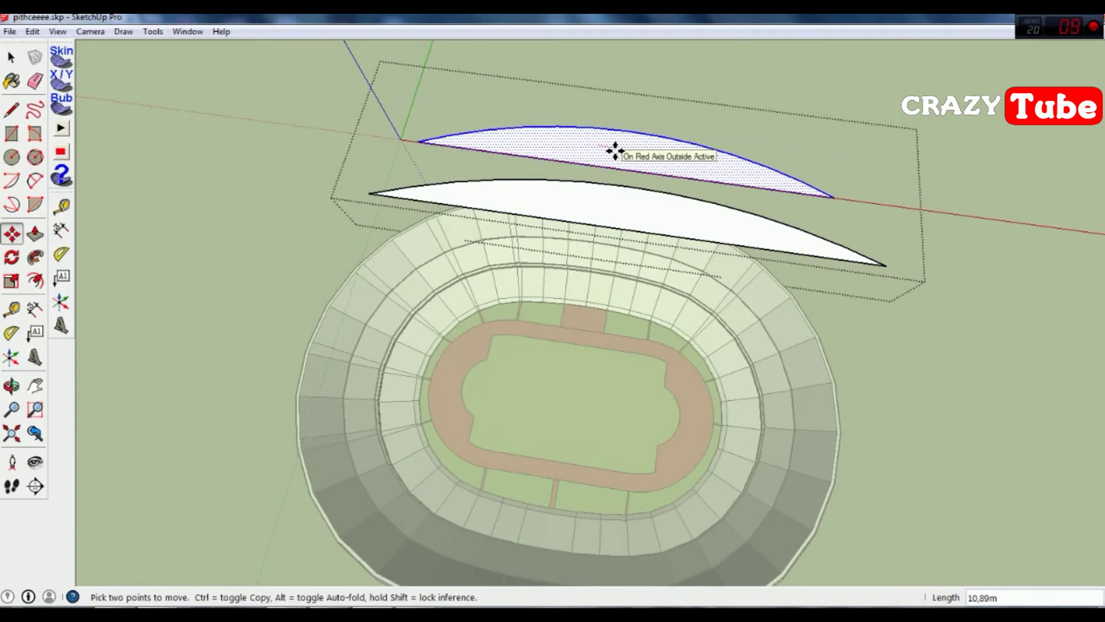
{"action": "scroll", "coordinate": [653, 180], "scroll_direction": "up", "scroll_amount": 2}
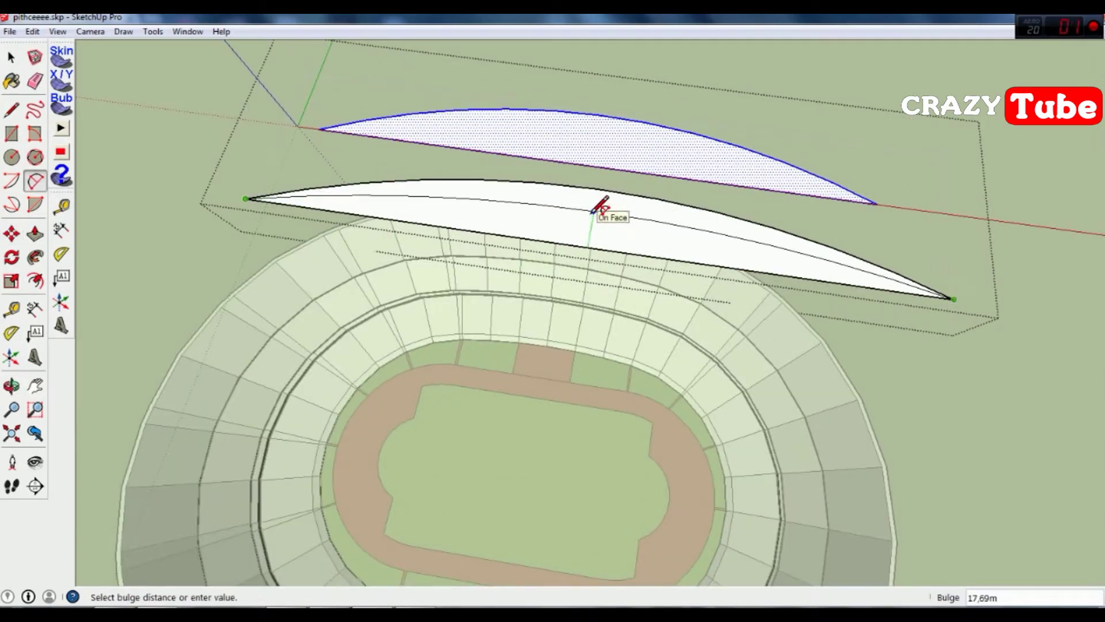
- Erase the flat arc face and draw a closing line joining the two arc ends
{"action": "left_click", "coordinate": [580, 160]}
{"action": "key", "text": "l"}
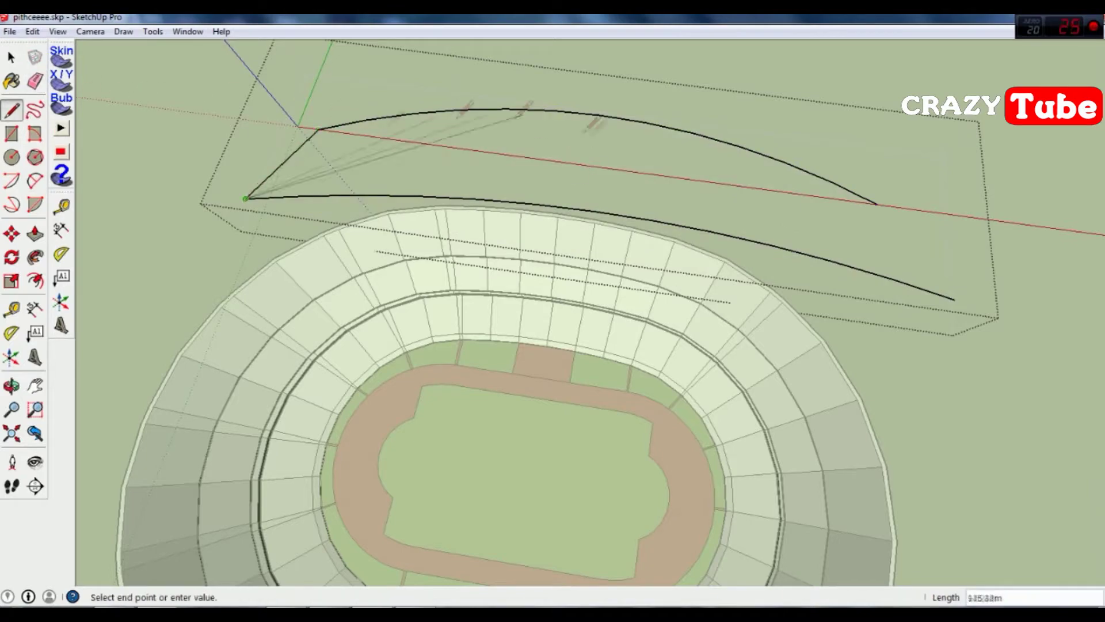
{"action": "left_click", "coordinate": [877, 204]}
{"action": "scroll", "coordinate": [877, 203], "scroll_direction": "down", "scroll_amount": 5}
{"action": "scroll", "coordinate": [716, 202], "scroll_direction": "up", "scroll_amount": 5}
{"action": "left_click", "coordinate": [780, 333]}
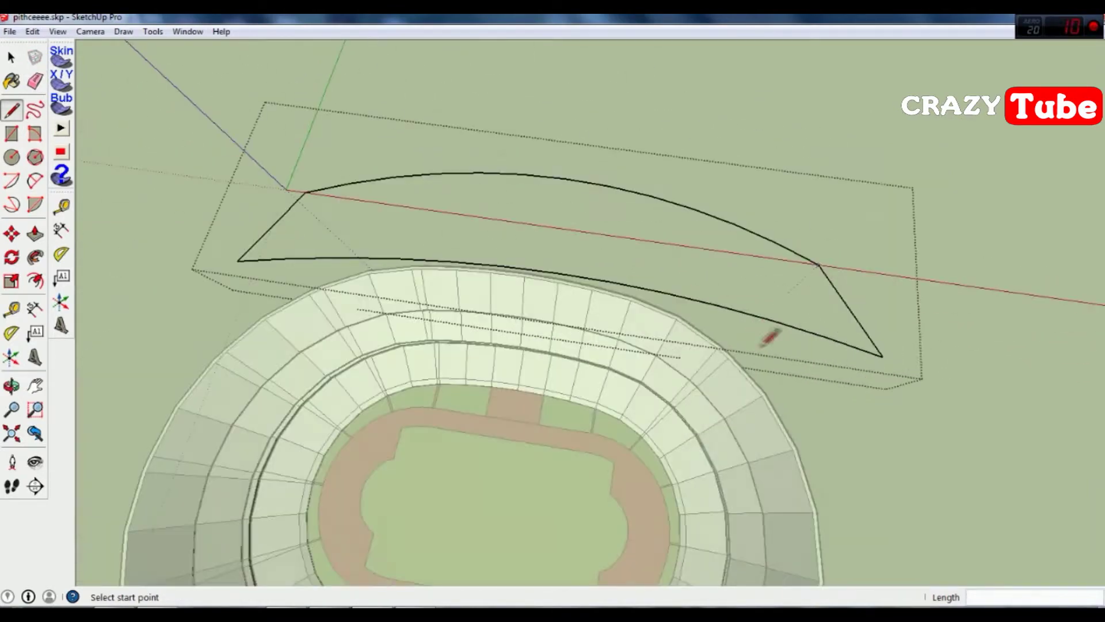
{"action": "scroll", "coordinate": [768, 338], "scroll_direction": "down", "scroll_amount": 2}
- Select the boundary curves and generate a gridded soap-skin mesh between them
{"action": "key", "text": "space"}
{"action": "key", "text": "ctrl+a"}
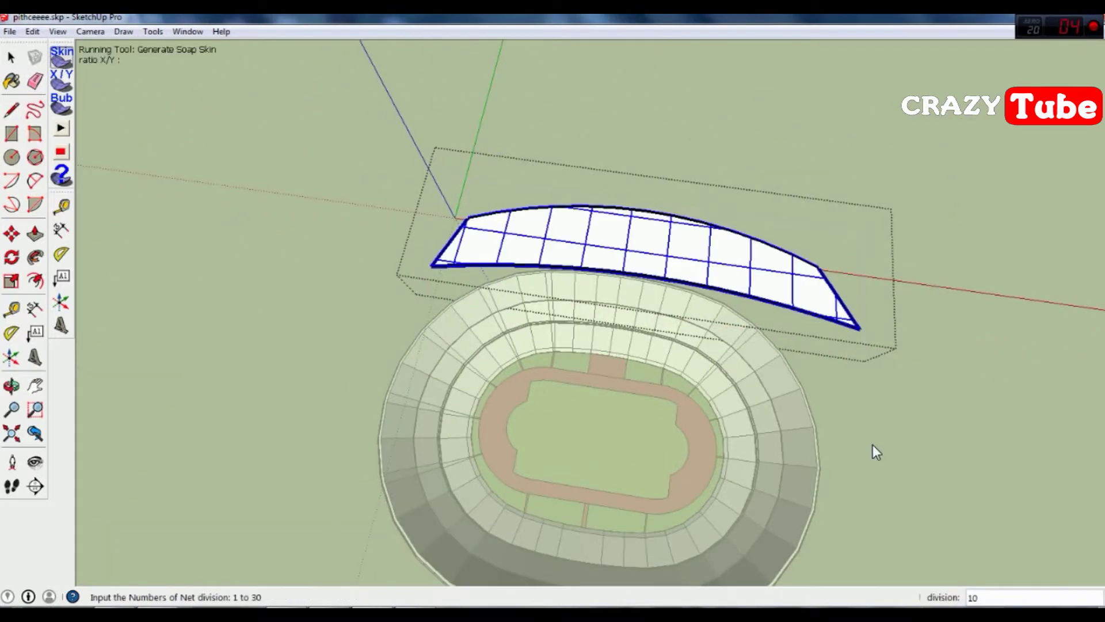
{"action": "key", "text": "Return"}
{"action": "scroll", "coordinate": [872, 444], "scroll_direction": "up", "scroll_amount": 2}
{"action": "scroll", "coordinate": [745, 369], "scroll_direction": "up", "scroll_amount": 3}
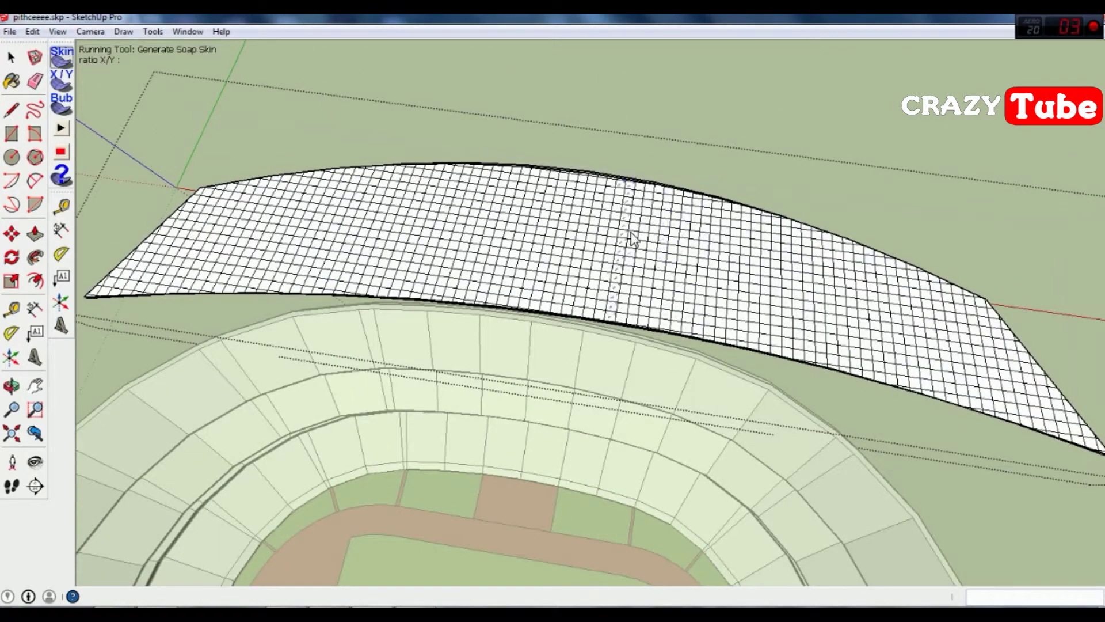
{"action": "scroll", "coordinate": [584, 156], "scroll_direction": "up", "scroll_amount": 3}
{"action": "mouse_move", "coordinate": [585, 172]}
{"action": "middle_mouse_down"}
{"action": "mouse_move", "coordinate": [566, 223]}
{"action": "mouse_move", "coordinate": [444, 400]}
{"action": "mouse_move", "coordinate": [622, 323]}
{"action": "mouse_move", "coordinate": [353, 306]}
{"action": "mouse_move", "coordinate": [438, 314]}
{"action": "mouse_move", "coordinate": [637, 296]}
{"action": "mouse_move", "coordinate": [532, 167]}
{"action": "mouse_move", "coordinate": [646, 444]}
{"action": "mouse_move", "coordinate": [716, 192]}
{"action": "mouse_move", "coordinate": [575, 277]}
{"action": "mouse_move", "coordinate": [599, 269]}
{"action": "mouse_move", "coordinate": [637, 306]}
{"action": "mouse_move", "coordinate": [730, 298]}
{"action": "mouse_move", "coordinate": [668, 298]}
{"action": "mouse_move", "coordinate": [802, 241]}
{"action": "mouse_move", "coordinate": [795, 482]}
{"action": "mouse_move", "coordinate": [617, 291]}
{"action": "mouse_move", "coordinate": [826, 280]}
{"action": "mouse_move", "coordinate": [760, 271]}
{"action": "middle_mouse_up"}
{"action": "key", "text": "space"}
{"action": "left_click", "coordinate": [806, 270]}
- Move the gridded soap-skin mesh group up above the stadium rim's long side
{"action": "key", "text": "m"}
{"action": "scroll", "coordinate": [748, 253], "scroll_direction": "up", "scroll_amount": 3}
{"action": "scroll", "coordinate": [614, 180], "scroll_direction": "down", "scroll_amount": 4}
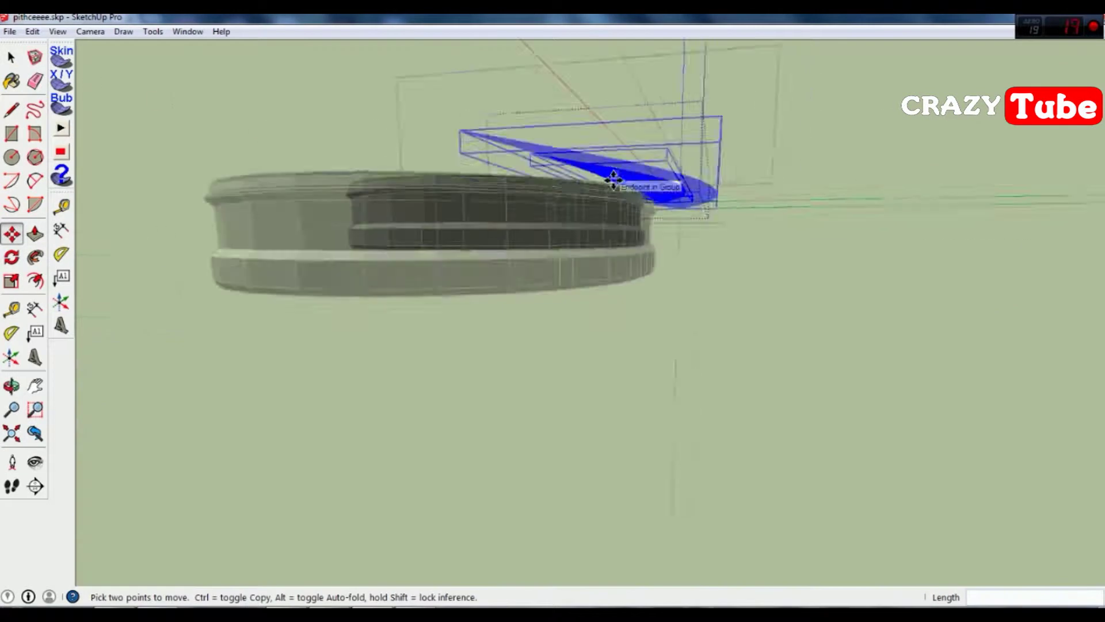
{"action": "scroll", "coordinate": [615, 180], "scroll_direction": "up", "scroll_amount": 5}
{"action": "mouse_move", "coordinate": [395, 197]}
{"action": "middle_mouse_down"}
{"action": "mouse_move", "coordinate": [521, 313]}
{"action": "mouse_move", "coordinate": [476, 296]}
{"action": "mouse_move", "coordinate": [507, 291]}
{"action": "middle_mouse_up"}
{"action": "scroll", "coordinate": [520, 313], "scroll_direction": "down", "scroll_amount": 5}
{"action": "key", "text": "m"}
{"action": "scroll", "coordinate": [525, 288], "scroll_direction": "up", "scroll_amount": 2}
{"action": "scroll", "coordinate": [525, 289], "scroll_direction": "down", "scroll_amount": 3}
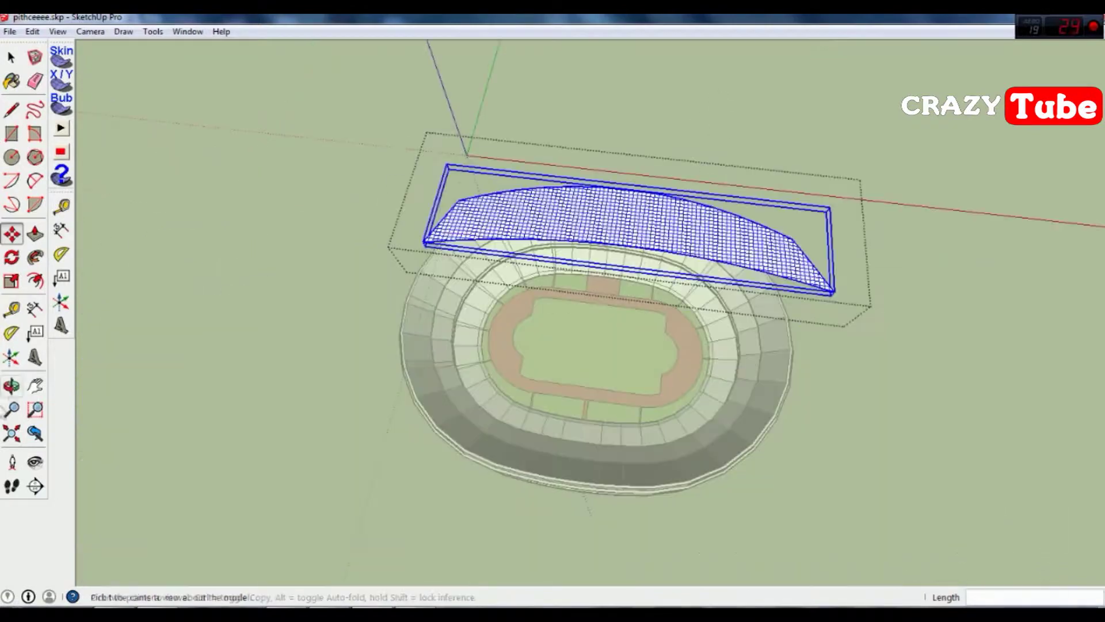
{"action": "scroll", "coordinate": [586, 303], "scroll_direction": "up", "scroll_amount": 3}
{"action": "middle_click_drag", "start_coordinate": [586, 304], "coordinate": [477, 336]}
{"action": "scroll", "coordinate": [477, 337], "scroll_direction": "down", "scroll_amount": 4}
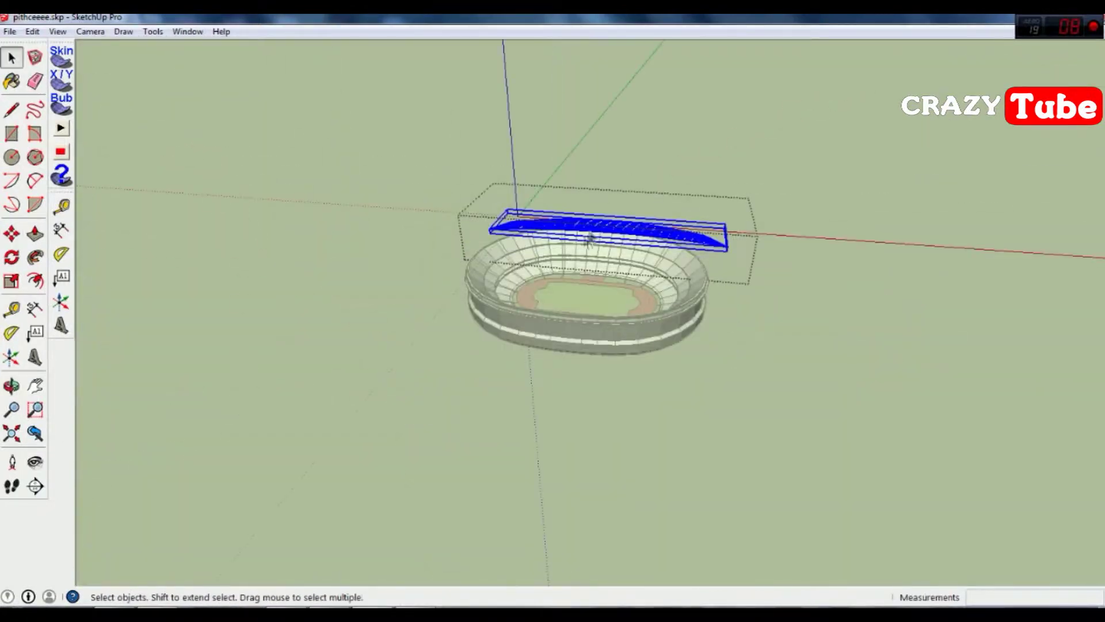
{"action": "left_click", "coordinate": [740, 219]}
{"action": "scroll", "coordinate": [740, 222], "scroll_direction": "up", "scroll_amount": 3}
{"action": "scroll", "coordinate": [841, 297], "scroll_direction": "up", "scroll_amount": 3}
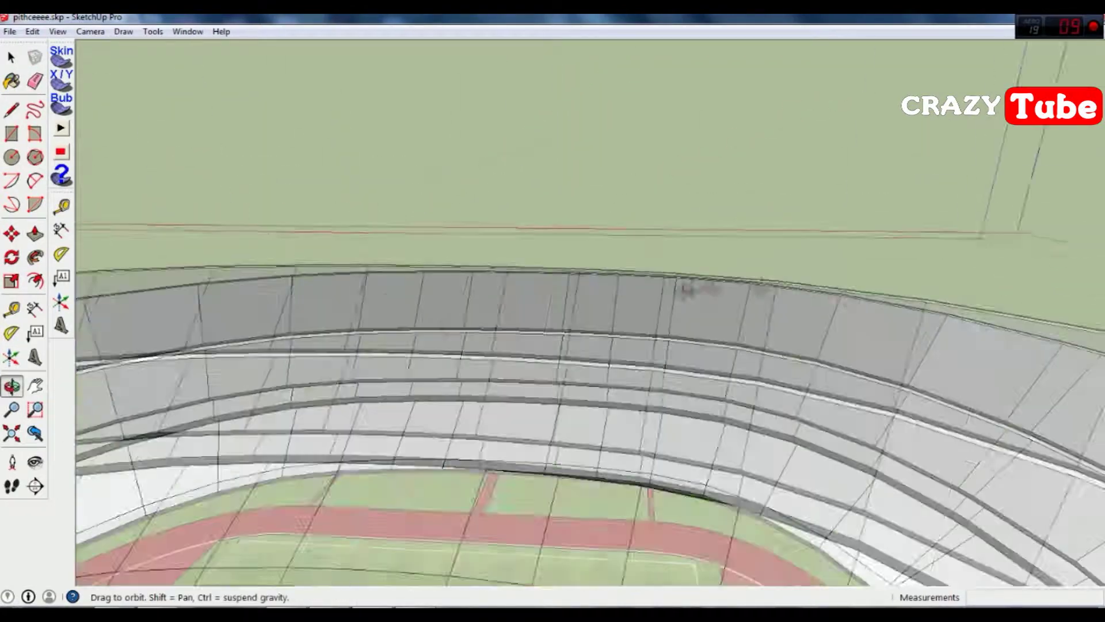
- Erase a stray line near the dark profile at the stadium rim, then undo the last erase
{"action": "middle_click_drag", "start_coordinate": [841, 296], "coordinate": [518, 375]}
{"action": "key", "text": "l"}
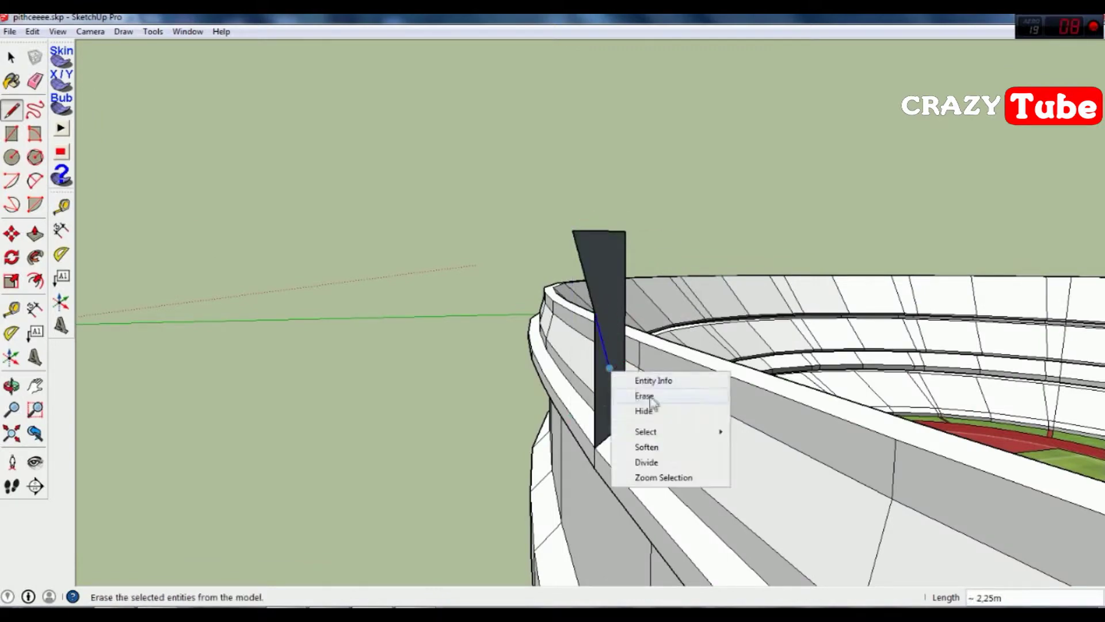
{"action": "left_click", "coordinate": [645, 396]}
{"action": "key", "text": "e"}
{"action": "middle_click_drag", "start_coordinate": [765, 439], "coordinate": [617, 362]}
{"action": "scroll", "coordinate": [485, 274], "scroll_direction": "up", "scroll_amount": 3}
{"action": "mouse_move", "coordinate": [486, 274]}
{"action": "middle_mouse_down"}
{"action": "mouse_move", "coordinate": [518, 239]}
{"action": "mouse_move", "coordinate": [616, 321]}
{"action": "middle_mouse_up"}
{"action": "key", "text": "l"}
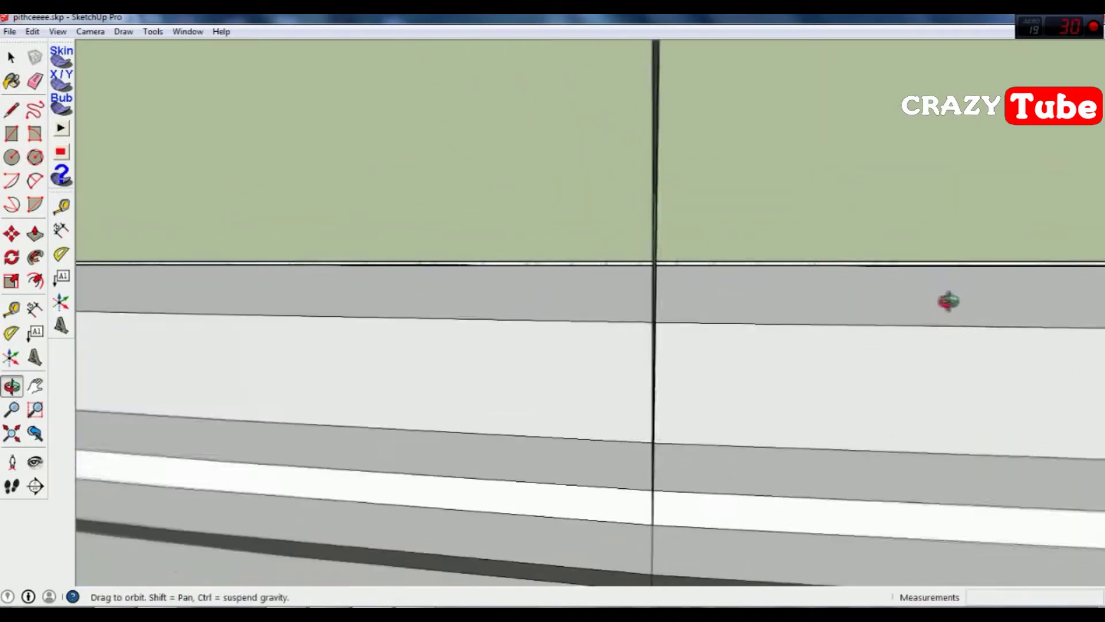
{"action": "mouse_move", "coordinate": [950, 301]}
{"action": "middle_mouse_down"}
{"action": "mouse_move", "coordinate": [496, 347]}
{"action": "mouse_move", "coordinate": [728, 347]}
{"action": "mouse_move", "coordinate": [656, 397]}
{"action": "mouse_move", "coordinate": [437, 390]}
{"action": "middle_mouse_up"}
{"action": "key", "text": "l"}
{"action": "scroll", "coordinate": [480, 322], "scroll_direction": "up", "scroll_amount": 3}
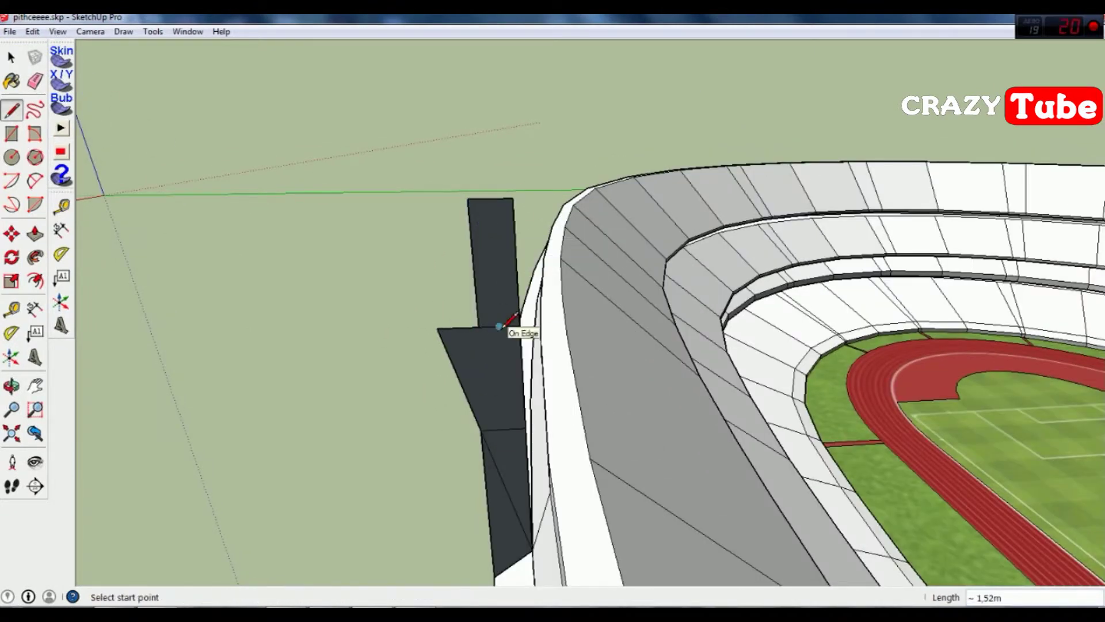
{"action": "key", "text": "e"}
{"action": "mouse_move", "coordinate": [512, 198]}
{"action": "middle_mouse_down"}
{"action": "mouse_move", "coordinate": [691, 282]}
{"action": "mouse_move", "coordinate": [451, 276]}
{"action": "middle_mouse_up"}
{"action": "scroll", "coordinate": [691, 282], "scroll_direction": "down", "scroll_amount": 5}
{"action": "scroll", "coordinate": [691, 282], "scroll_direction": "up", "scroll_amount": 8}
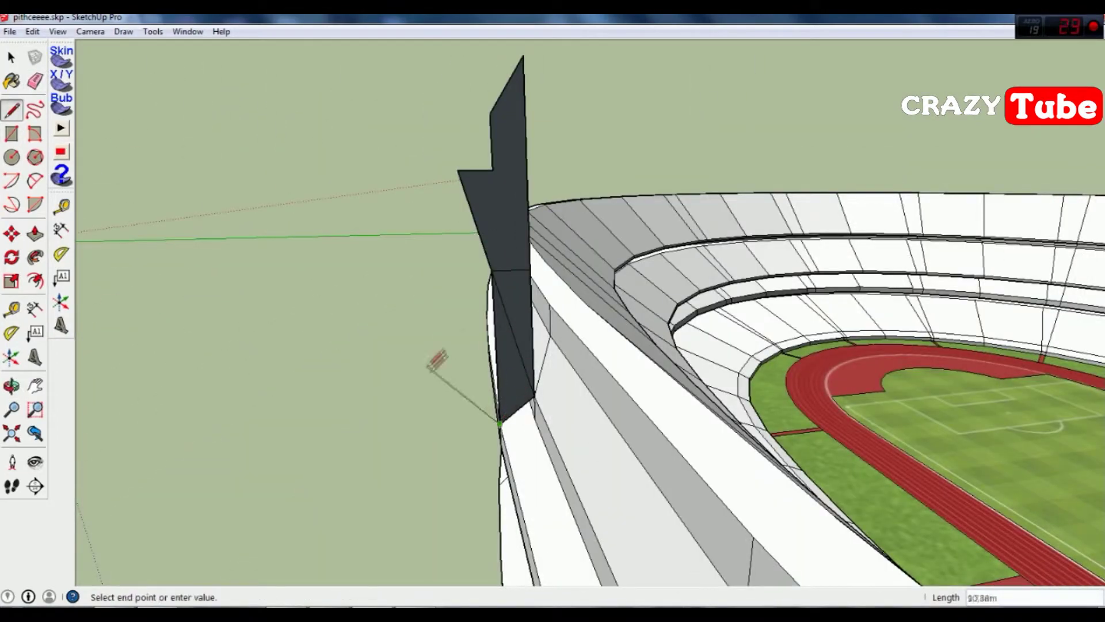
{"action": "left_click", "coordinate": [32, 31]}
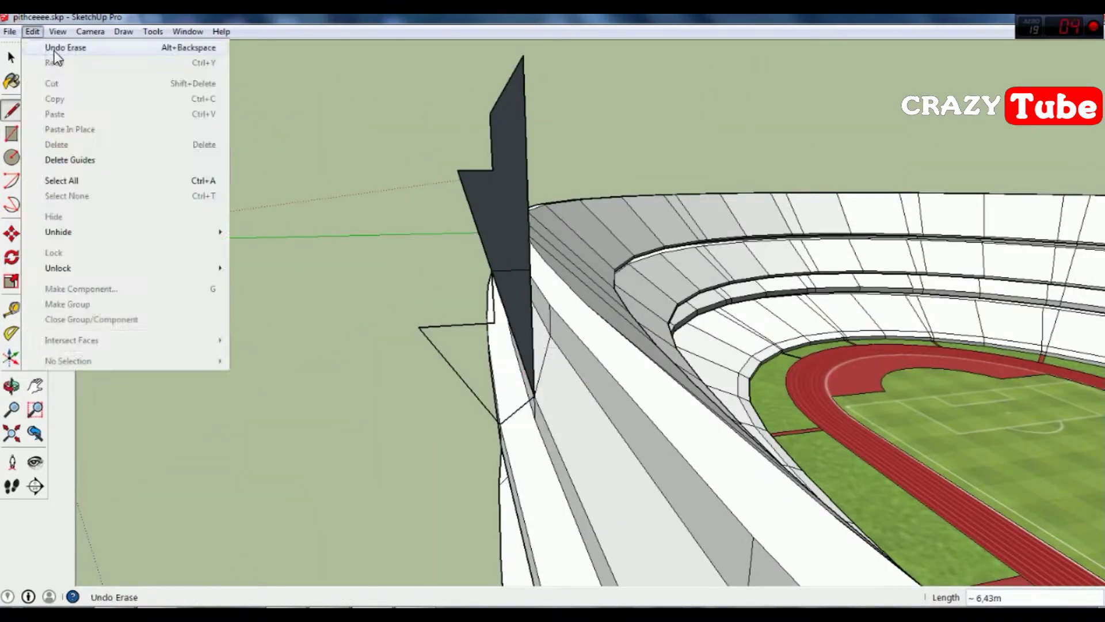
{"action": "scroll", "coordinate": [518, 322], "scroll_direction": "up", "scroll_amount": 5}
- Erase the stray dark triangular face, redraw its closing edge, and delete the wall's left edge
{"action": "middle_click_drag", "start_coordinate": [814, 328], "coordinate": [478, 291]}
{"action": "key", "text": "e"}
{"action": "left_click", "coordinate": [247, 272]}
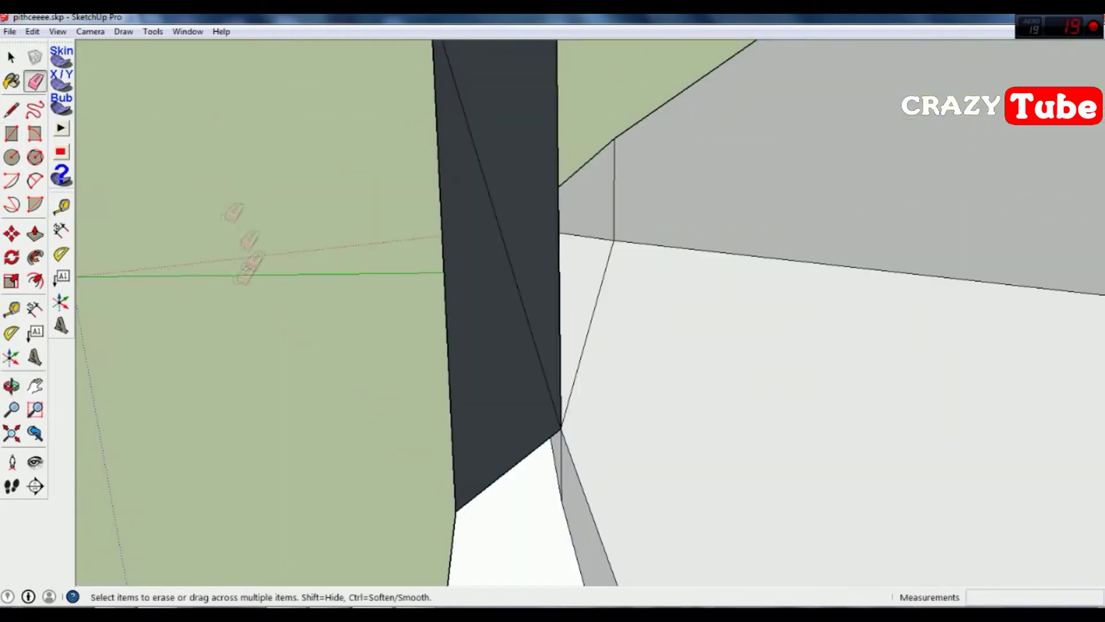
{"action": "key", "text": "l"}
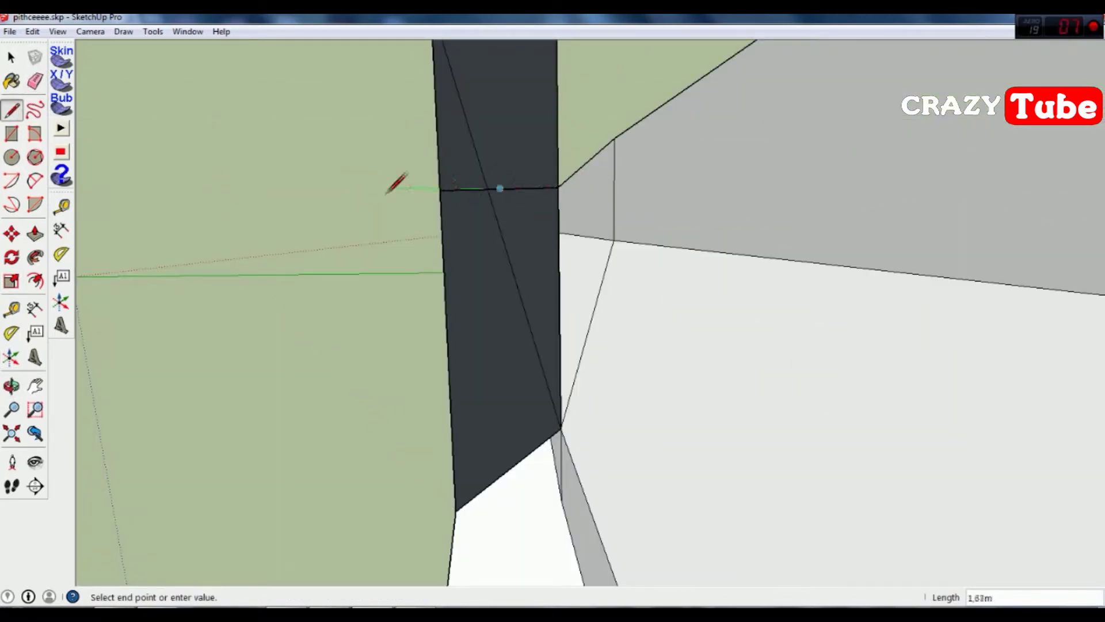
{"action": "left_click", "coordinate": [456, 510]}
{"action": "right_click", "coordinate": [448, 279]}
{"action": "left_click", "coordinate": [469, 301]}
- Switch to a standard camera view and orbit to a high view over the stadium
{"action": "mouse_move", "coordinate": [373, 213]}
{"action": "middle_mouse_down"}
{"action": "mouse_move", "coordinate": [475, 279]}
{"action": "mouse_move", "coordinate": [518, 242]}
{"action": "middle_mouse_up"}
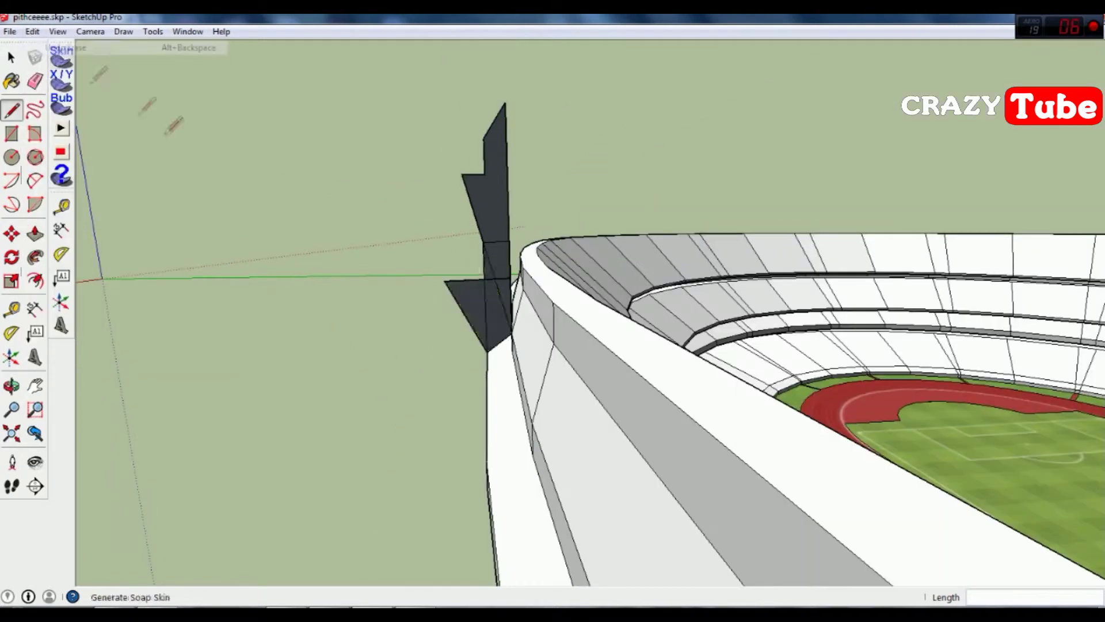
{"action": "key", "text": "e"}
{"action": "middle_click_drag", "start_coordinate": [469, 296], "coordinate": [758, 122]}
{"action": "left_click", "coordinate": [90, 31]}
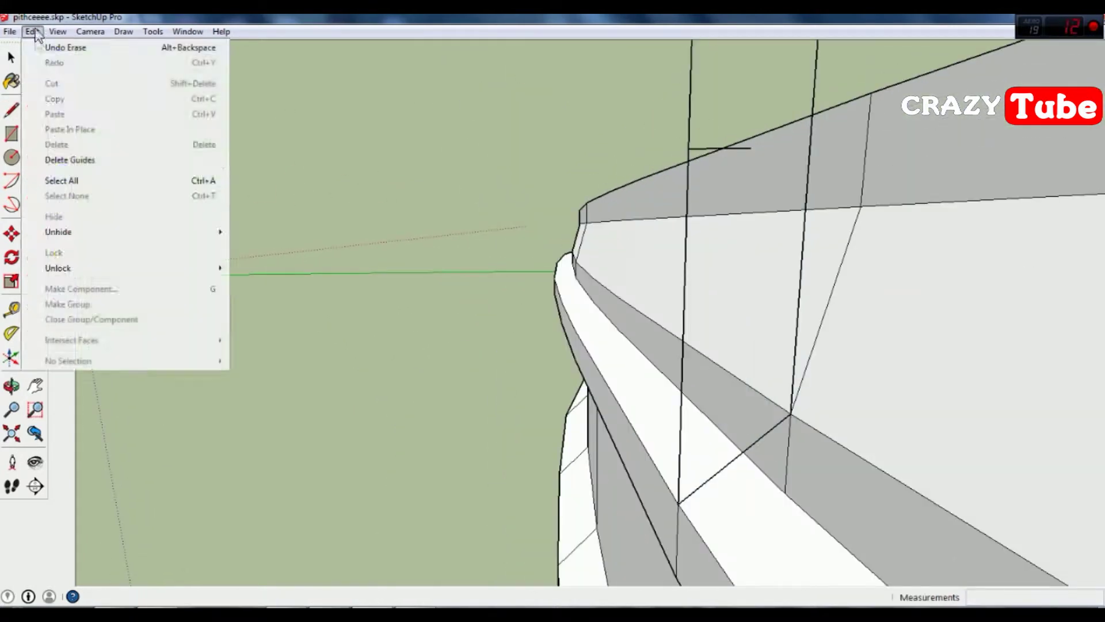
{"action": "left_click", "coordinate": [12, 386]}
{"action": "key", "text": "l"}
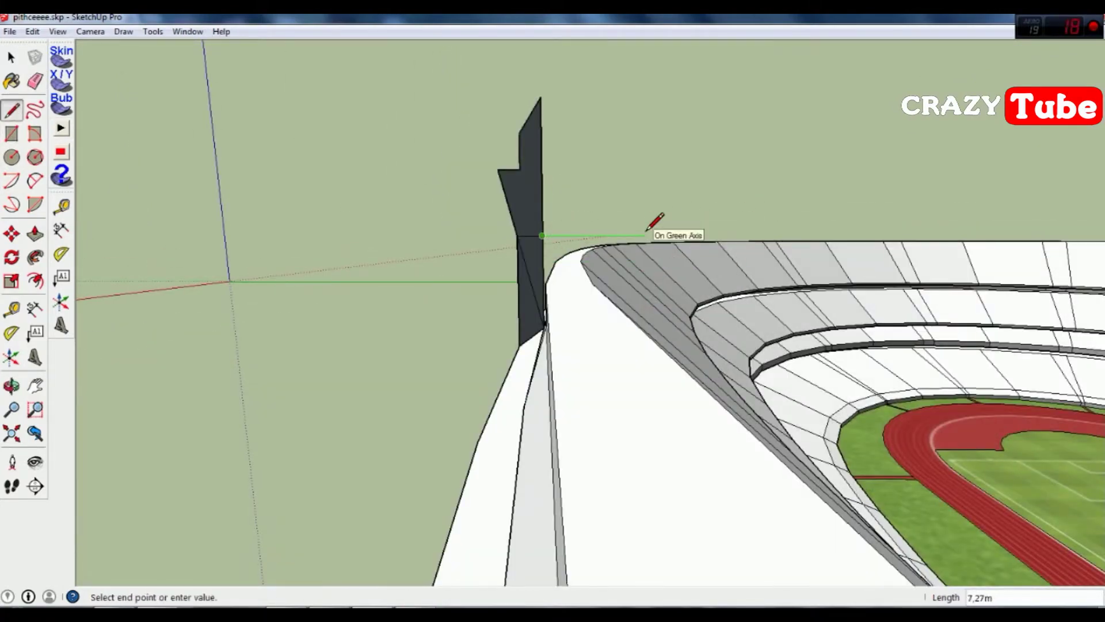
{"action": "mouse_move", "coordinate": [600, 228]}
{"action": "middle_mouse_down"}
{"action": "mouse_move", "coordinate": [518, 259]}
{"action": "mouse_move", "coordinate": [489, 173]}
{"action": "middle_mouse_up"}
- Orbit low over the stadium and start a path line on the dark roof profile
{"action": "key", "text": "o"}
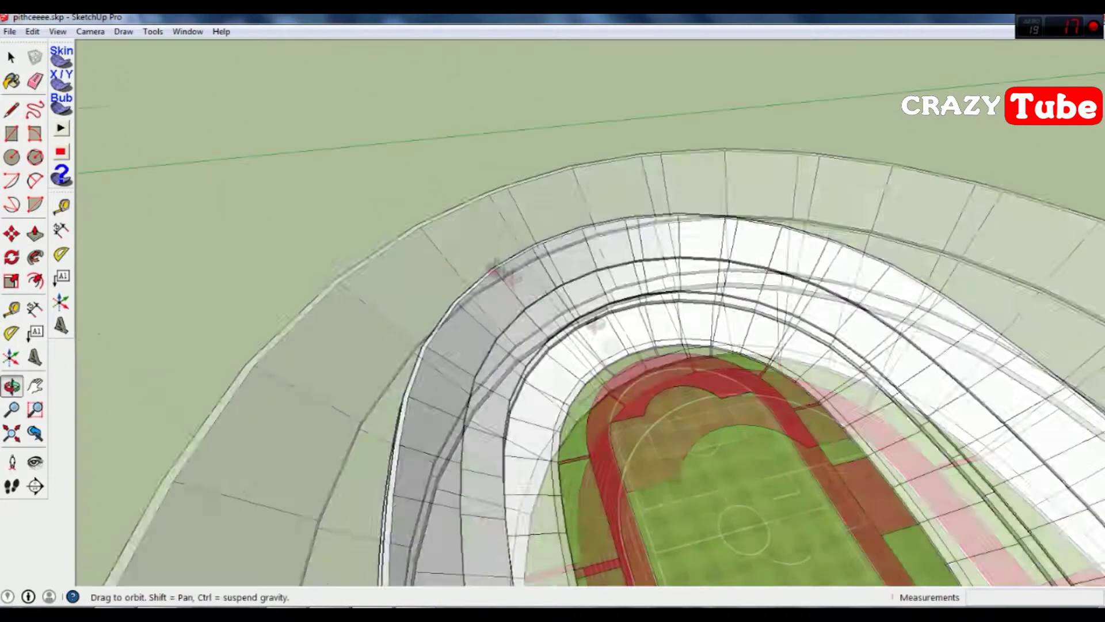
{"action": "left_click_drag", "start_coordinate": [489, 172], "coordinate": [486, 308]}
{"action": "middle_click_drag", "start_coordinate": [487, 308], "coordinate": [430, 286]}
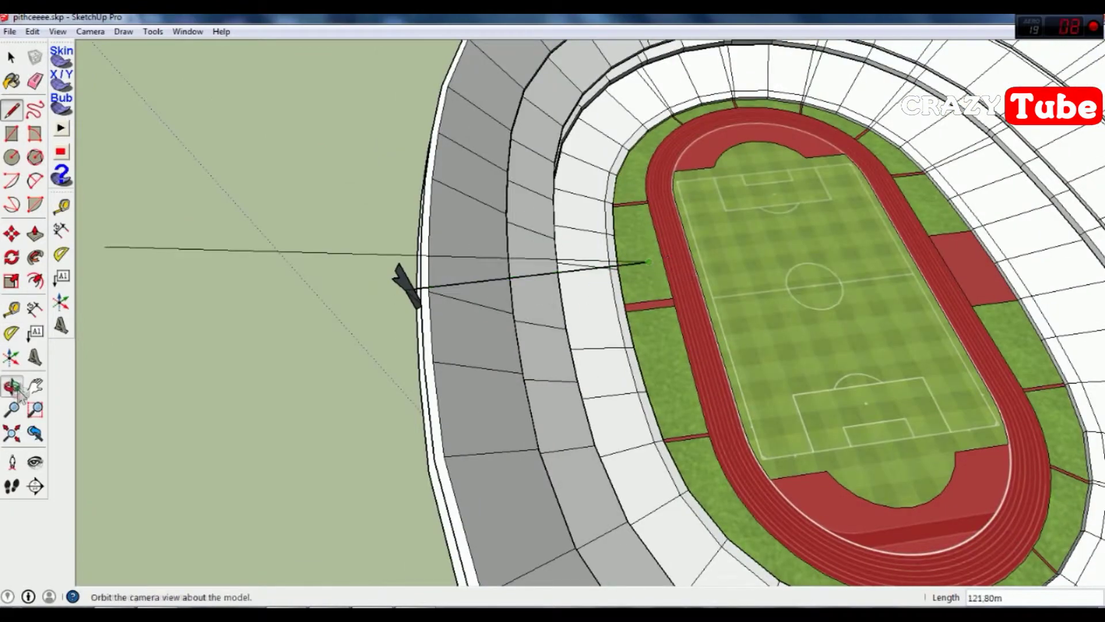
{"action": "left_click", "coordinate": [12, 387]}
{"action": "mouse_move", "coordinate": [346, 288]}
{"action": "left_mouse_down"}
{"action": "mouse_move", "coordinate": [488, 303]}
{"action": "mouse_move", "coordinate": [498, 347]}
{"action": "mouse_move", "coordinate": [494, 320]}
{"action": "left_mouse_up"}
{"action": "key", "text": "l"}
{"action": "left_click", "coordinate": [493, 320]}
{"action": "middle_click_drag", "start_coordinate": [494, 321], "coordinate": [508, 207]}
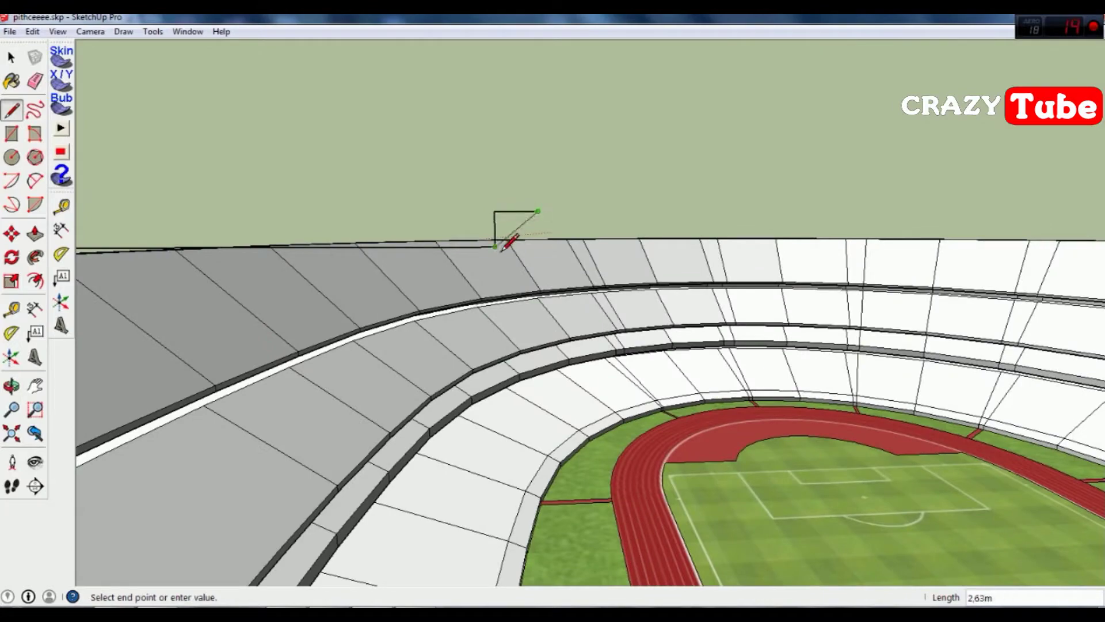
- Draw a line from the small block along the upper rim to the beam end
{"action": "left_click", "coordinate": [525, 203]}
{"action": "middle_click_drag", "start_coordinate": [535, 461], "coordinate": [268, 179]}
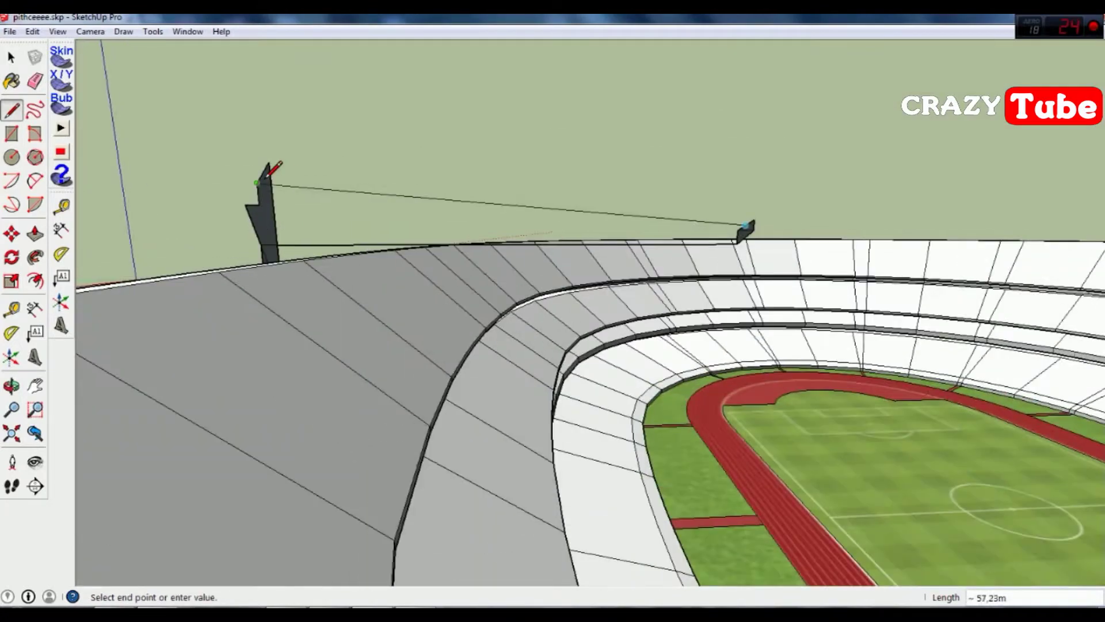
{"action": "scroll", "coordinate": [304, 224], "scroll_direction": "up", "scroll_amount": 2}
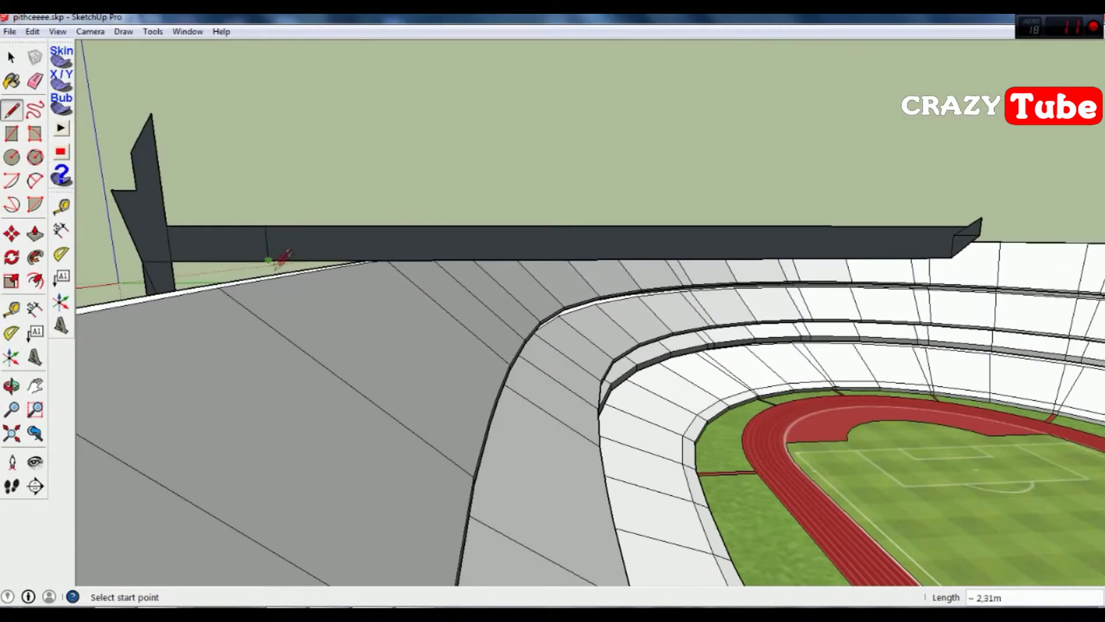
{"action": "scroll", "coordinate": [967, 232], "scroll_direction": "up", "scroll_amount": 2}
{"action": "scroll", "coordinate": [966, 231], "scroll_direction": "down", "scroll_amount": 2}
{"action": "left_click", "coordinate": [966, 236]}
{"action": "scroll", "coordinate": [966, 236], "scroll_direction": "up", "scroll_amount": 2}
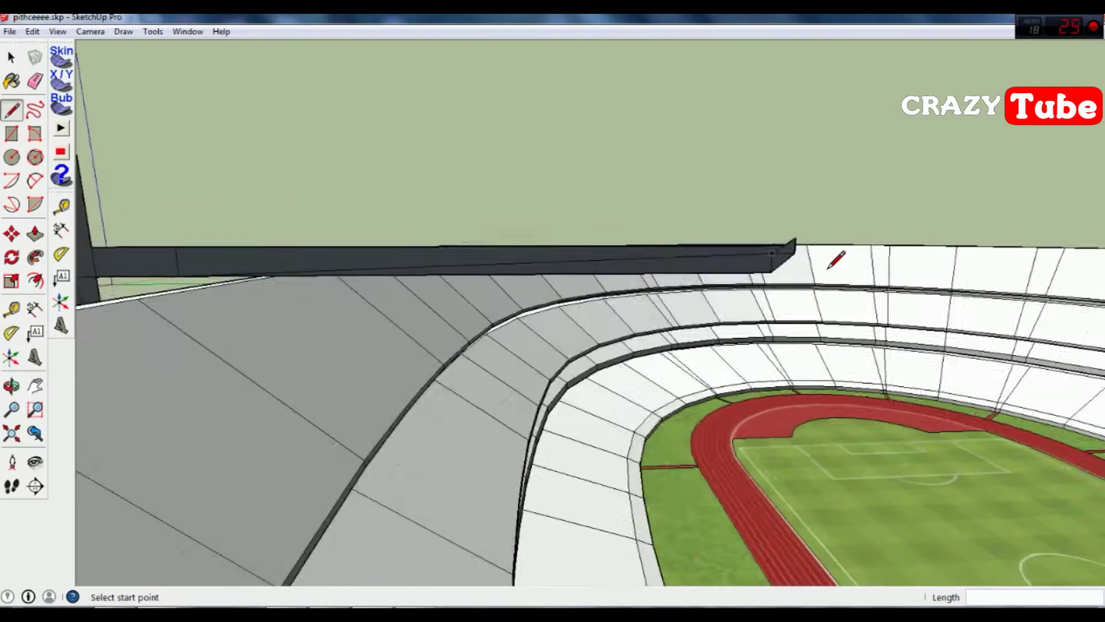
{"action": "scroll", "coordinate": [832, 257], "scroll_direction": "up", "scroll_amount": 2}
{"action": "left_click", "coordinate": [624, 161]}
{"action": "scroll", "coordinate": [611, 91], "scroll_direction": "down", "scroll_amount": 3}
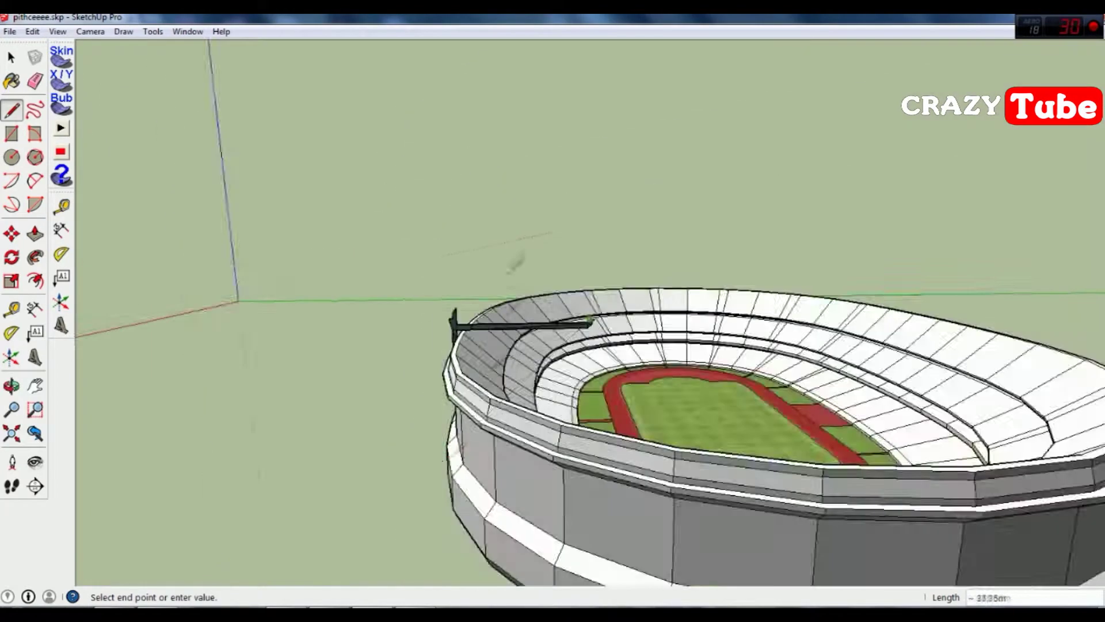
{"action": "scroll", "coordinate": [448, 322], "scroll_direction": "up", "scroll_amount": 2}
{"action": "key", "text": "Escape"}
- Switch to the Eraser and zoom in for a close view of the new beam
{"action": "scroll", "coordinate": [402, 173], "scroll_direction": "up", "scroll_amount": 2}
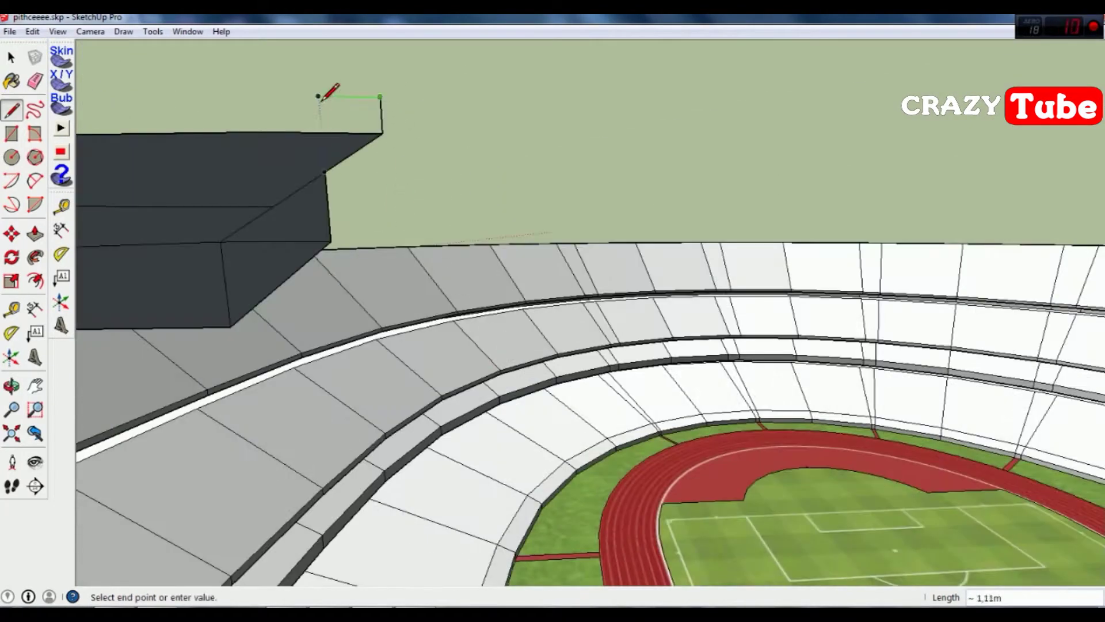
{"action": "key", "text": "e"}
{"action": "scroll", "coordinate": [511, 284], "scroll_direction": "up", "scroll_amount": 2}
{"action": "scroll", "coordinate": [505, 286], "scroll_direction": "down", "scroll_amount": 3}
{"action": "scroll", "coordinate": [585, 281], "scroll_direction": "up", "scroll_amount": 3}
{"action": "scroll", "coordinate": [461, 292], "scroll_direction": "down", "scroll_amount": 2}
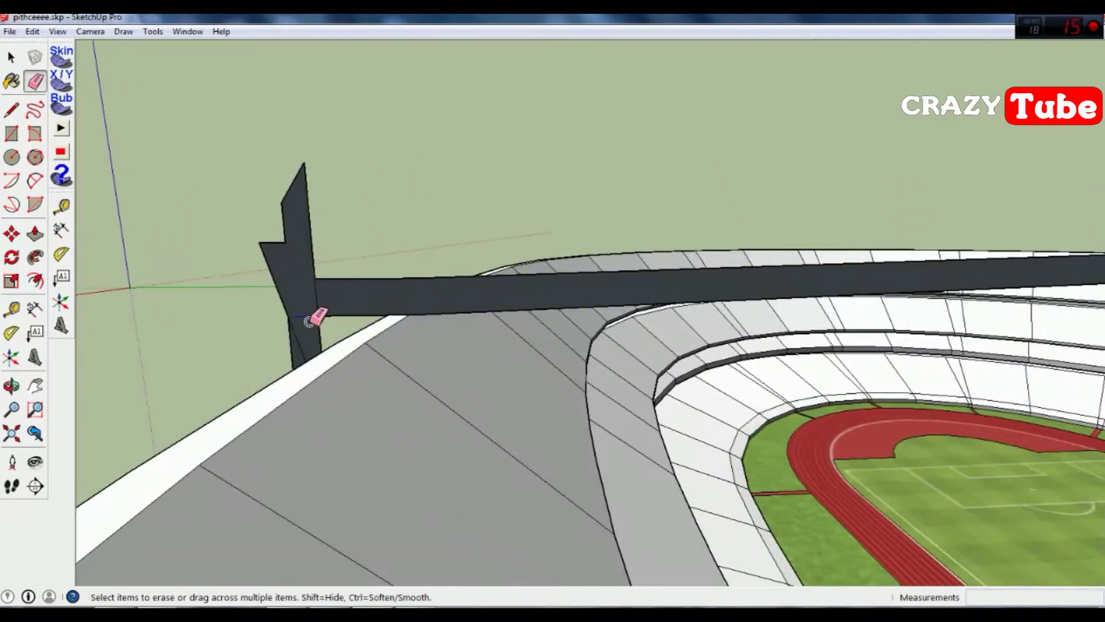
{"action": "scroll", "coordinate": [311, 320], "scroll_direction": "down", "scroll_amount": 2}
{"action": "scroll", "coordinate": [323, 299], "scroll_direction": "up", "scroll_amount": 2}
{"action": "scroll", "coordinate": [341, 279], "scroll_direction": "down", "scroll_amount": 2}
{"action": "mouse_move", "coordinate": [340, 278]}
{"action": "middle_mouse_down"}
{"action": "mouse_move", "coordinate": [555, 379]}
{"action": "mouse_move", "coordinate": [266, 411]}
{"action": "middle_mouse_up"}
{"action": "scroll", "coordinate": [530, 381], "scroll_direction": "down", "scroll_amount": 5}
{"action": "scroll", "coordinate": [529, 381], "scroll_direction": "up", "scroll_amount": 5}
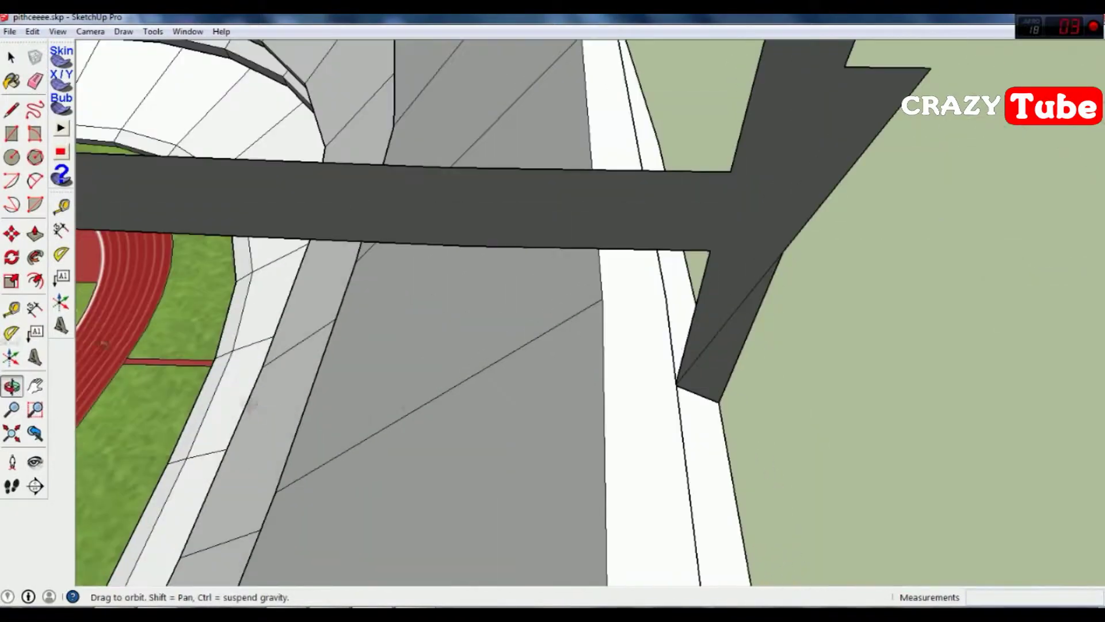
{"action": "scroll", "coordinate": [653, 236], "scroll_direction": "down", "scroll_amount": 3}
- Sweep the roof profile with Follow Me along the curved stand's rim edge
{"action": "middle_click_drag", "start_coordinate": [654, 236], "coordinate": [662, 190]}
{"action": "scroll", "coordinate": [633, 213], "scroll_direction": "up", "scroll_amount": 3}
{"action": "left_click", "coordinate": [593, 239]}
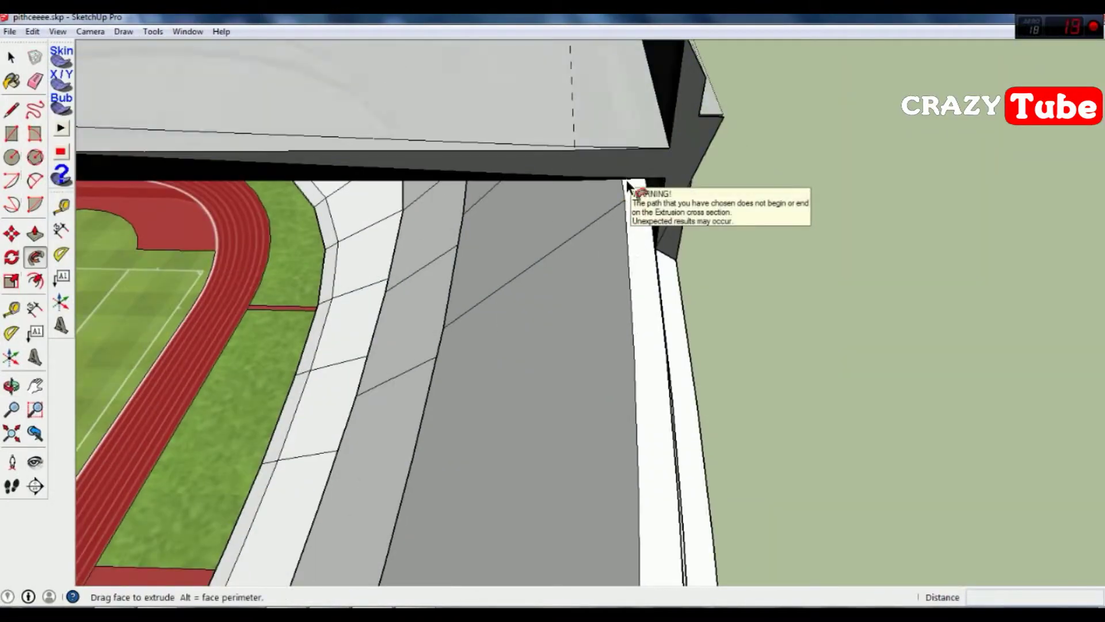
{"action": "mouse_move", "coordinate": [500, 86]}
{"action": "middle_mouse_down"}
{"action": "mouse_move", "coordinate": [407, 119]}
{"action": "mouse_move", "coordinate": [1019, 228]}
{"action": "middle_mouse_up"}
{"action": "left_click_drag", "start_coordinate": [540, 142], "coordinate": [185, 239]}
{"action": "middle_click_drag", "start_coordinate": [185, 239], "coordinate": [581, 95]}
{"action": "left_click_drag", "start_coordinate": [578, 91], "coordinate": [640, 76]}
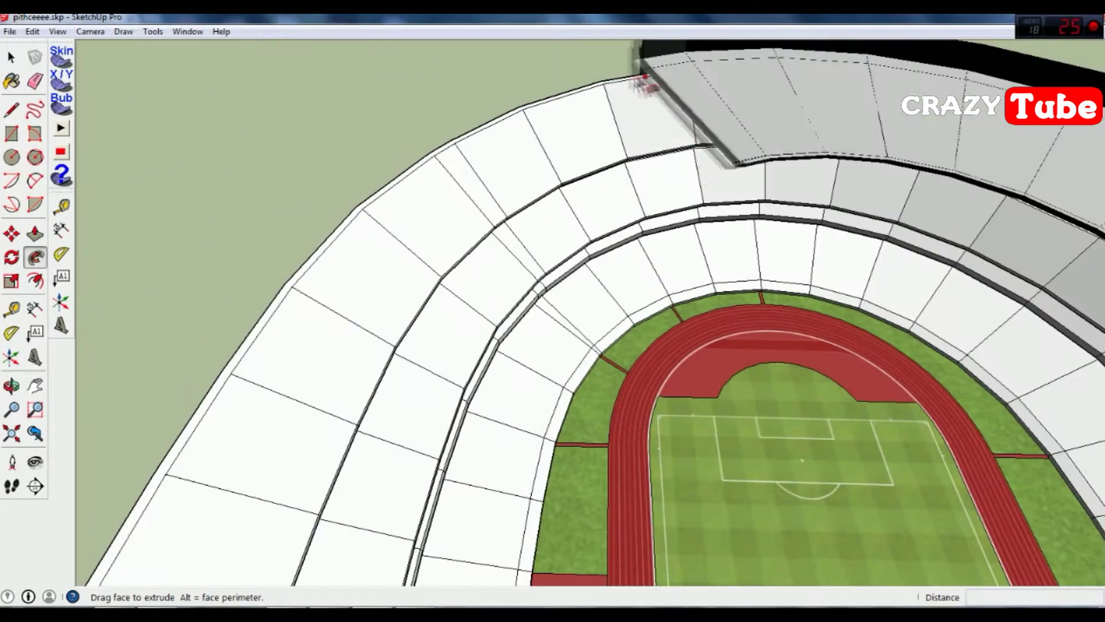
{"action": "scroll", "coordinate": [311, 288], "scroll_direction": "down", "scroll_amount": 5}
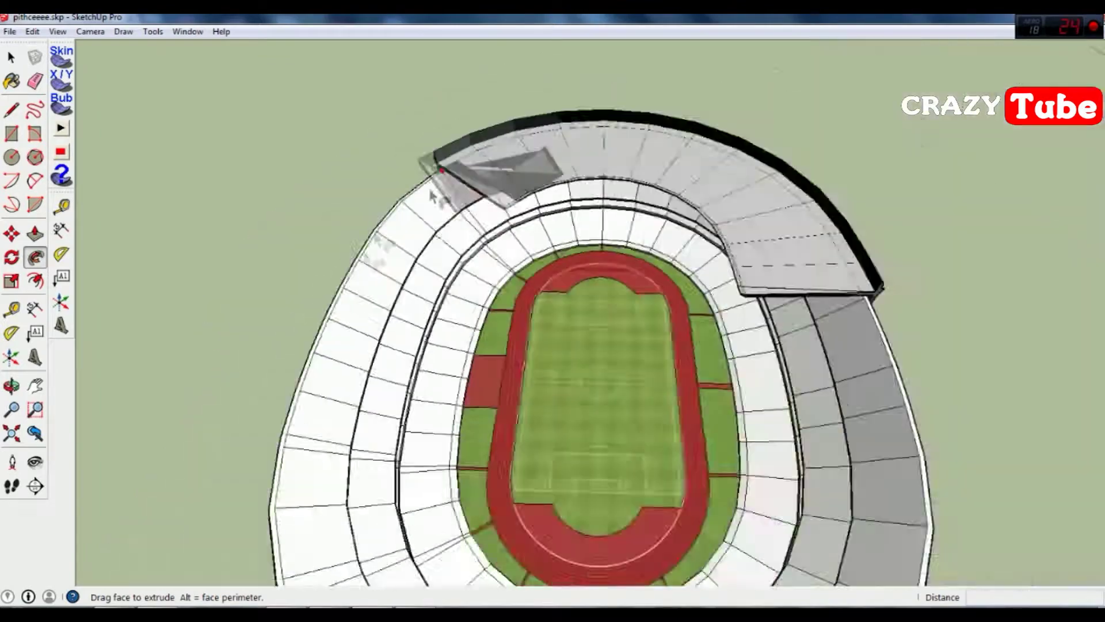
{"action": "scroll", "coordinate": [567, 168], "scroll_direction": "up", "scroll_amount": 5}
- Orbit around the new grey roof to inspect its corner and the stands below
{"action": "mouse_move", "coordinate": [452, 160]}
{"action": "middle_mouse_down"}
{"action": "mouse_move", "coordinate": [343, 294]}
{"action": "mouse_move", "coordinate": [256, 432]}
{"action": "mouse_move", "coordinate": [139, 254]}
{"action": "middle_mouse_up"}
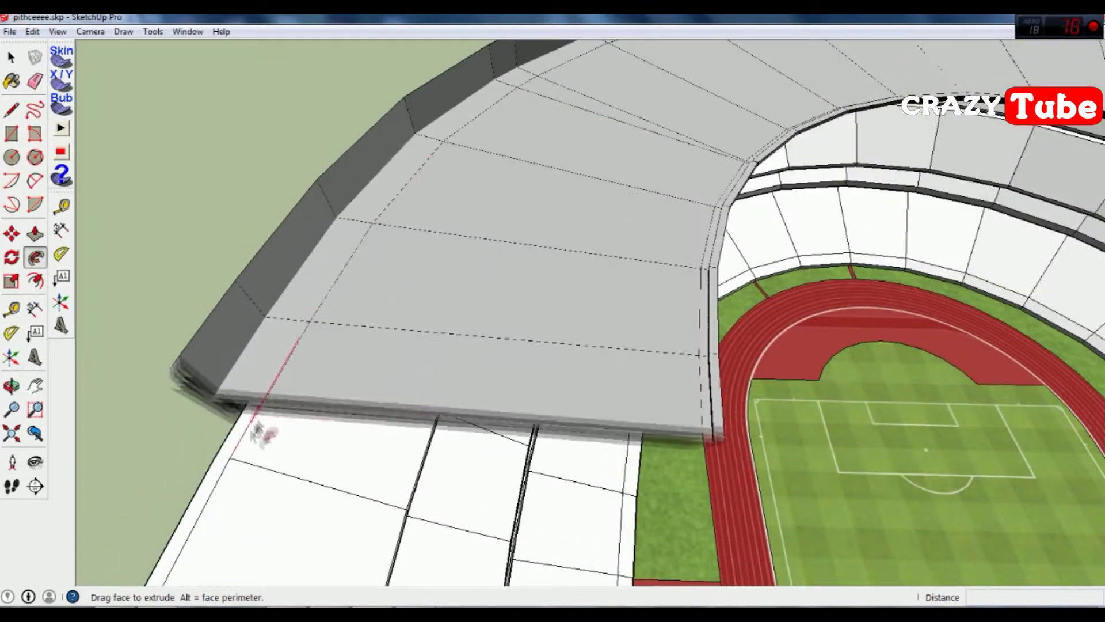
{"action": "scroll", "coordinate": [99, 123], "scroll_direction": "down", "scroll_amount": 5}
{"action": "scroll", "coordinate": [375, 318], "scroll_direction": "up", "scroll_amount": 5}
{"action": "middle_click_drag", "start_coordinate": [376, 320], "coordinate": [328, 468]}
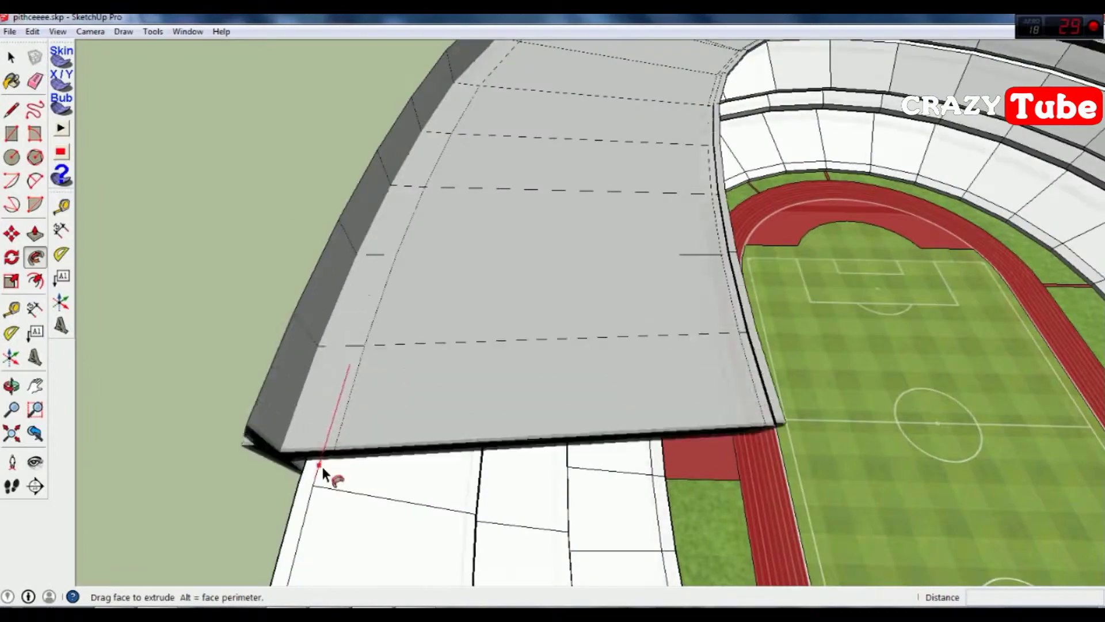
{"action": "scroll", "coordinate": [317, 437], "scroll_direction": "down", "scroll_amount": 5}
{"action": "scroll", "coordinate": [567, 375], "scroll_direction": "up", "scroll_amount": 4}
{"action": "middle_click_drag", "start_coordinate": [567, 375], "coordinate": [567, 109]}
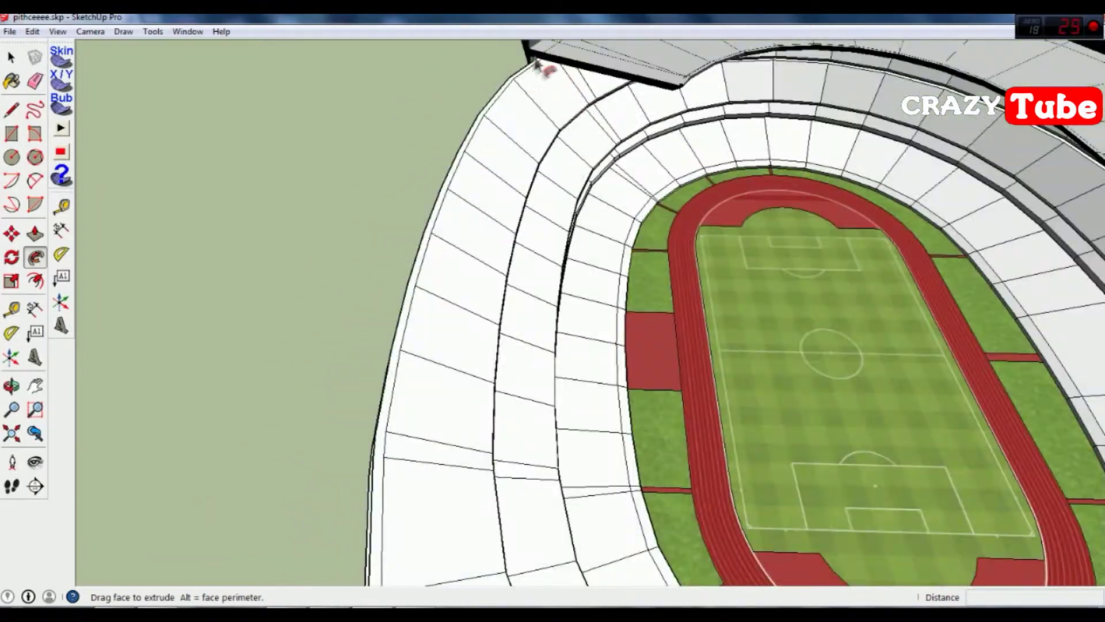
- Push/Pull the roof face down over the stands and extrude the roof corner piece
{"action": "left_click_drag", "start_coordinate": [479, 128], "coordinate": [395, 579]}
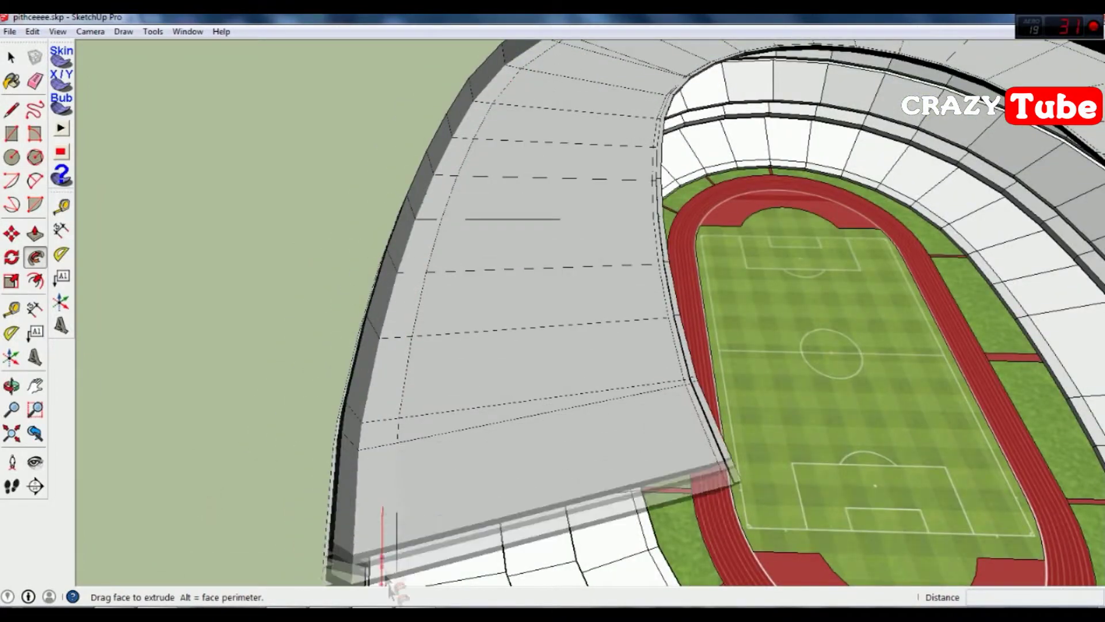
{"action": "scroll", "coordinate": [395, 579], "scroll_direction": "down", "scroll_amount": 5}
{"action": "scroll", "coordinate": [498, 377], "scroll_direction": "up", "scroll_amount": 4}
{"action": "middle_click_drag", "start_coordinate": [498, 402], "coordinate": [498, 377]}
{"action": "key", "text": "p"}
{"action": "scroll", "coordinate": [730, 221], "scroll_direction": "down", "scroll_amount": 3}
{"action": "left_click_drag", "start_coordinate": [729, 222], "coordinate": [679, 207]}
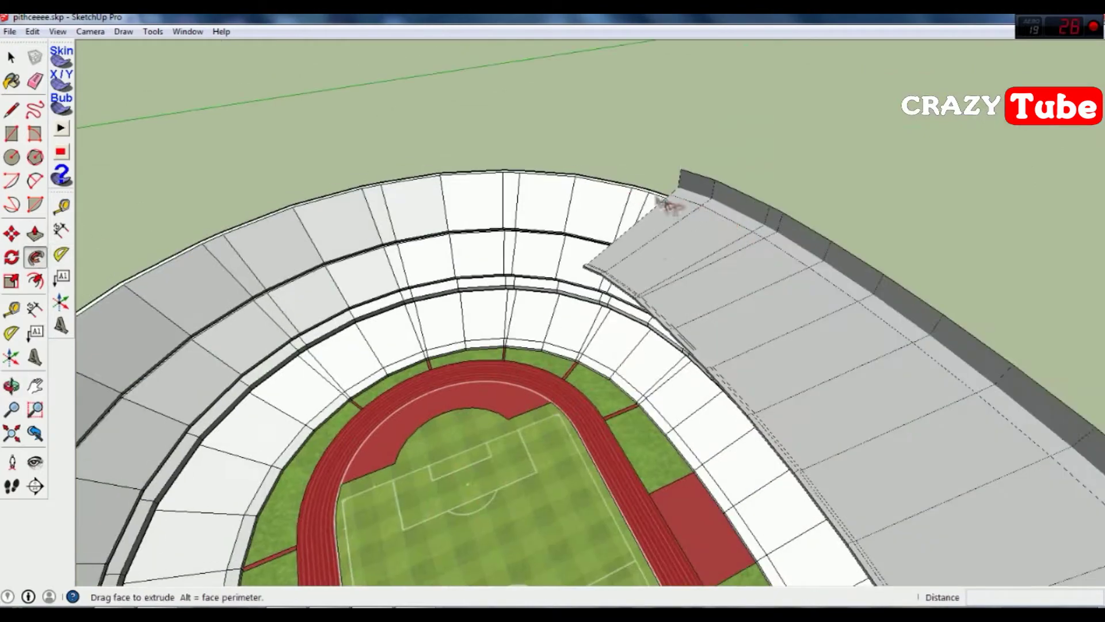
{"action": "scroll", "coordinate": [780, 224], "scroll_direction": "up", "scroll_amount": 4}
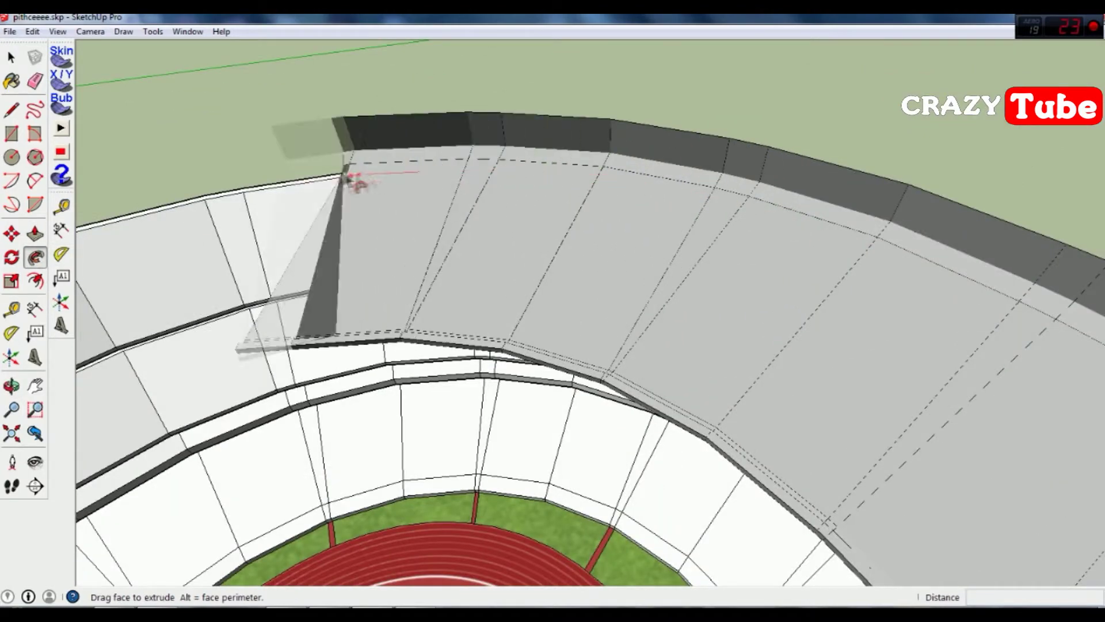
- Push/Pull the roof corner piece leftward and pull the roof outward over the stands
{"action": "left_click_drag", "start_coordinate": [397, 181], "coordinate": [172, 211]}
{"action": "scroll", "coordinate": [173, 210], "scroll_direction": "down", "scroll_amount": 4}
{"action": "scroll", "coordinate": [601, 262], "scroll_direction": "up", "scroll_amount": 3}
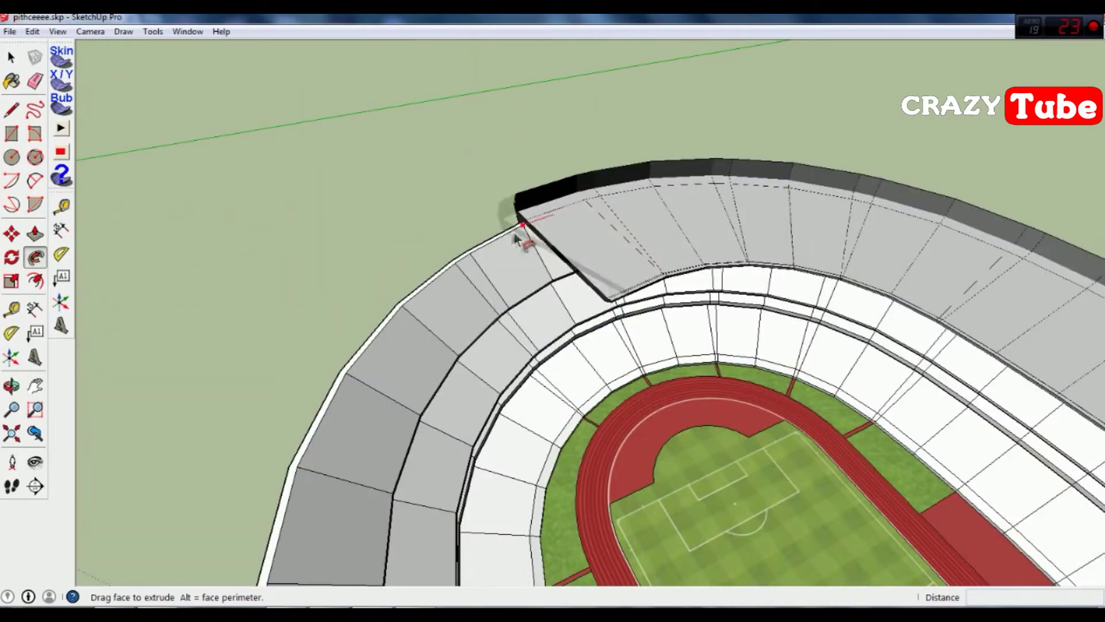
{"action": "scroll", "coordinate": [346, 403], "scroll_direction": "down", "scroll_amount": 1}
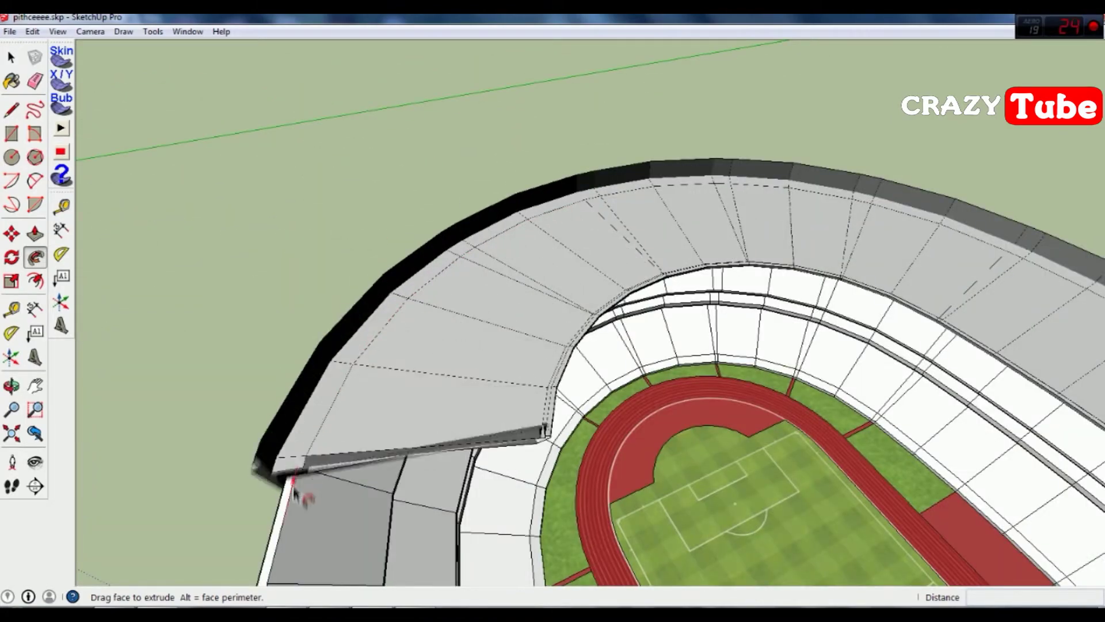
{"action": "scroll", "coordinate": [165, 205], "scroll_direction": "down", "scroll_amount": 3}
{"action": "scroll", "coordinate": [296, 264], "scroll_direction": "up", "scroll_amount": 4}
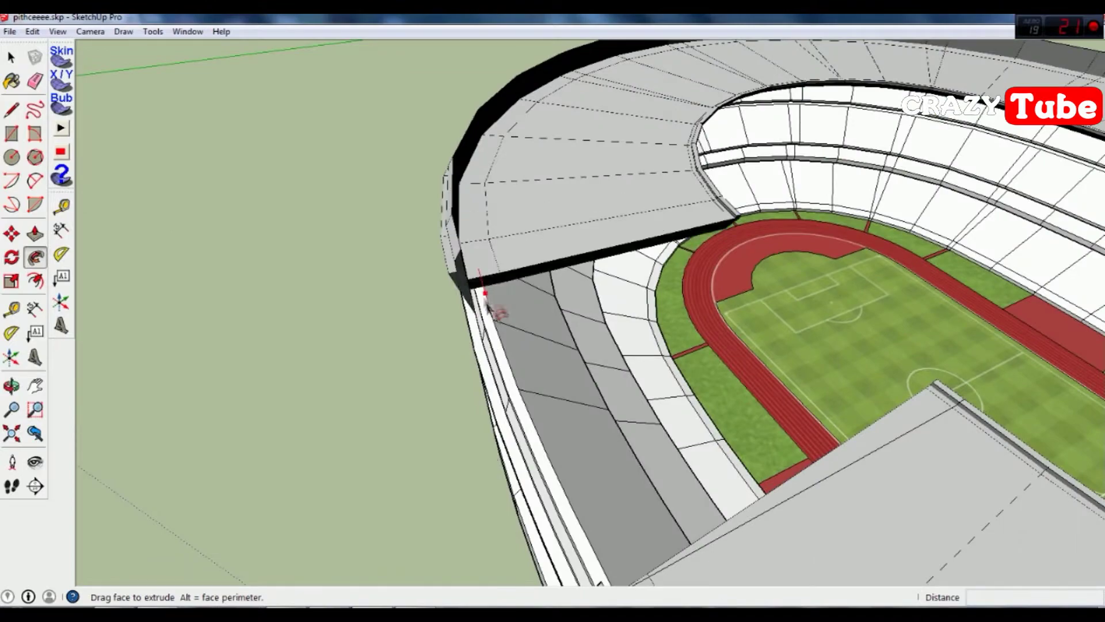
{"action": "left_click_drag", "start_coordinate": [566, 475], "coordinate": [668, 529]}
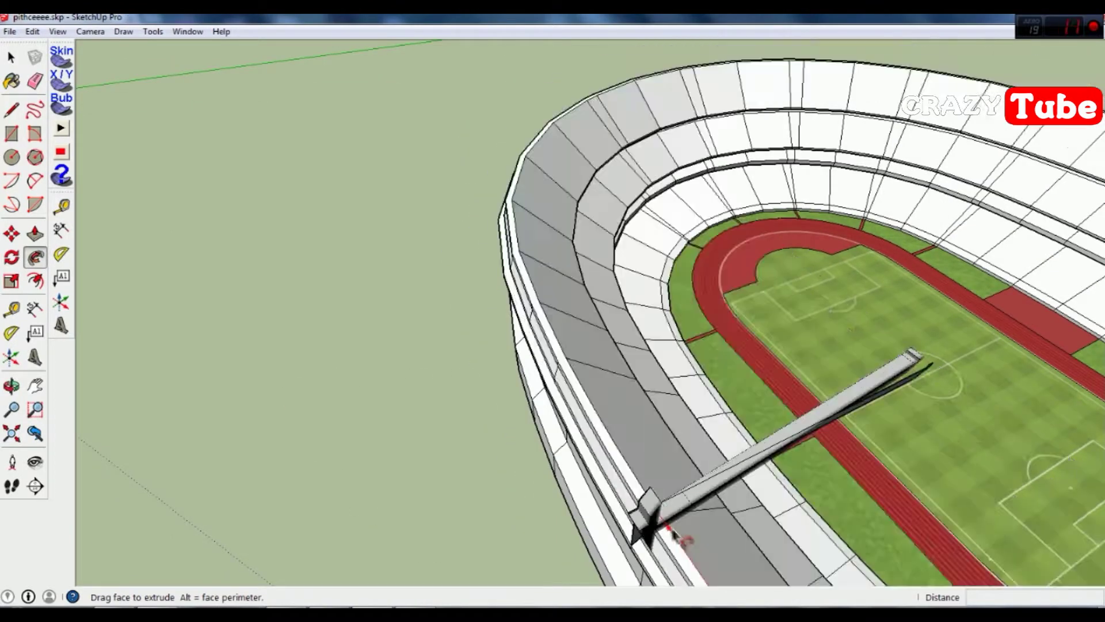
{"action": "scroll", "coordinate": [673, 311], "scroll_direction": "up", "scroll_amount": 5}
{"action": "scroll", "coordinate": [495, 182], "scroll_direction": "up", "scroll_amount": 3}
{"action": "key", "text": "p"}
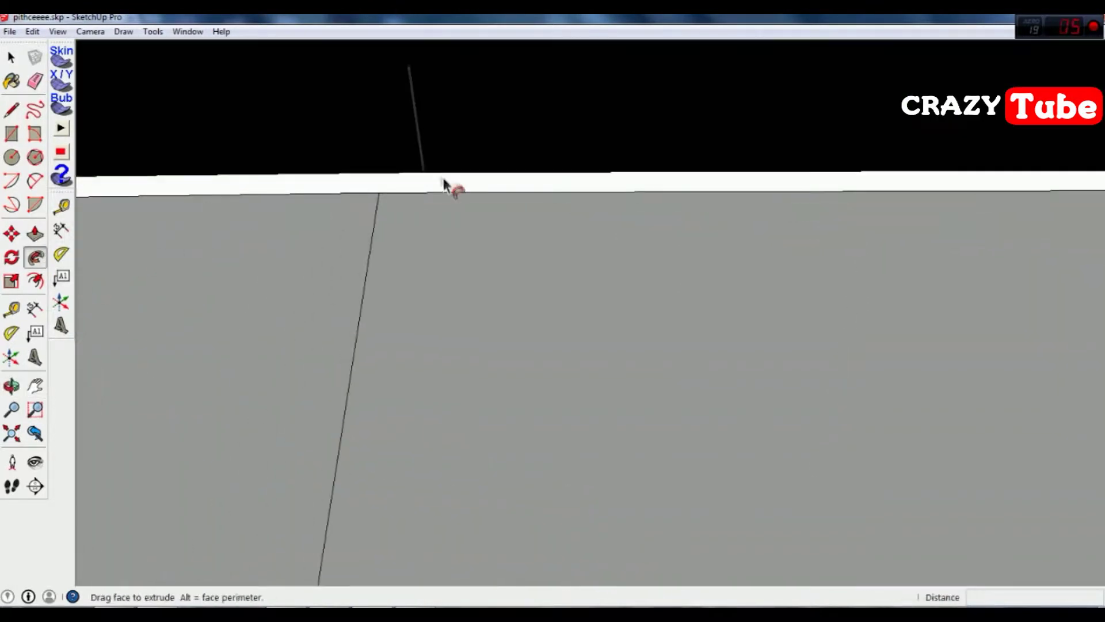
- Orbit around the stadium to check the continuous roof ring
{"action": "scroll", "coordinate": [558, 250], "scroll_direction": "down", "scroll_amount": 2}
{"action": "left_click", "coordinate": [12, 386]}
{"action": "mouse_move", "coordinate": [570, 231]}
{"action": "left_mouse_down"}
{"action": "mouse_move", "coordinate": [645, 230]}
{"action": "mouse_move", "coordinate": [799, 271]}
{"action": "mouse_move", "coordinate": [829, 242]}
{"action": "mouse_move", "coordinate": [805, 271]}
{"action": "left_mouse_up"}
{"action": "scroll", "coordinate": [799, 270], "scroll_direction": "down", "scroll_amount": 5}
{"action": "scroll", "coordinate": [799, 270], "scroll_direction": "up", "scroll_amount": 8}
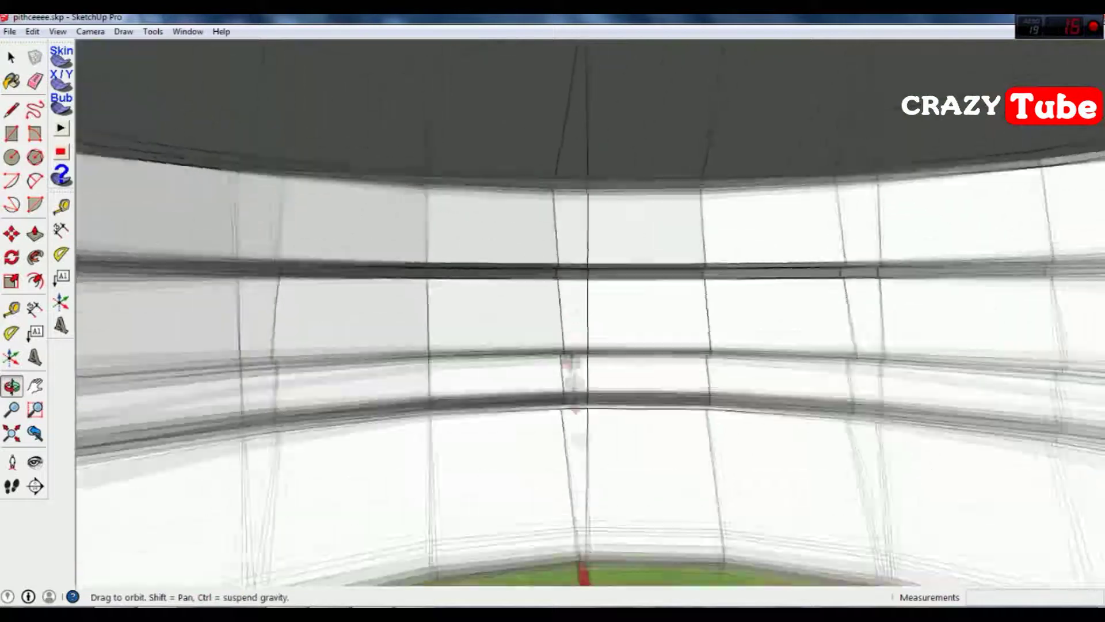
{"action": "scroll", "coordinate": [829, 242], "scroll_direction": "down", "scroll_amount": 5}
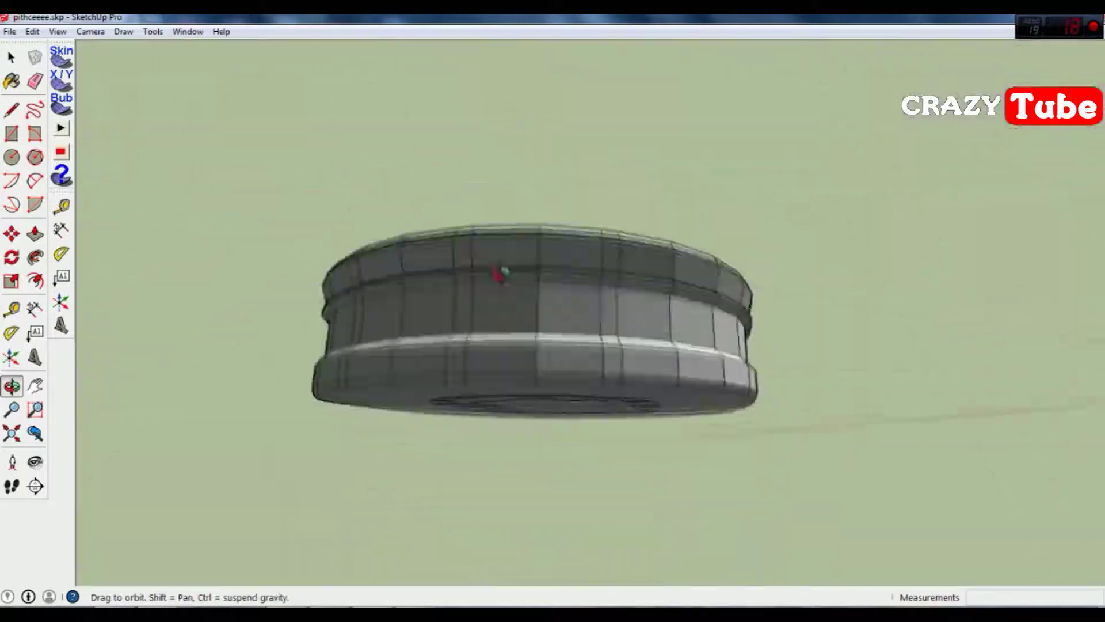
- From an overhead stadium view, start the first lines on the roof rim and face
{"action": "scroll", "coordinate": [806, 229], "scroll_direction": "up", "scroll_amount": 6}
{"action": "mouse_move", "coordinate": [806, 229]}
{"action": "left_mouse_down"}
{"action": "mouse_move", "coordinate": [616, 110]}
{"action": "mouse_move", "coordinate": [822, 217]}
{"action": "mouse_move", "coordinate": [584, 240]}
{"action": "mouse_move", "coordinate": [476, 164]}
{"action": "mouse_move", "coordinate": [691, 87]}
{"action": "left_mouse_up"}
{"action": "scroll", "coordinate": [476, 164], "scroll_direction": "up", "scroll_amount": 3}
{"action": "scroll", "coordinate": [850, 74], "scroll_direction": "down", "scroll_amount": 5}
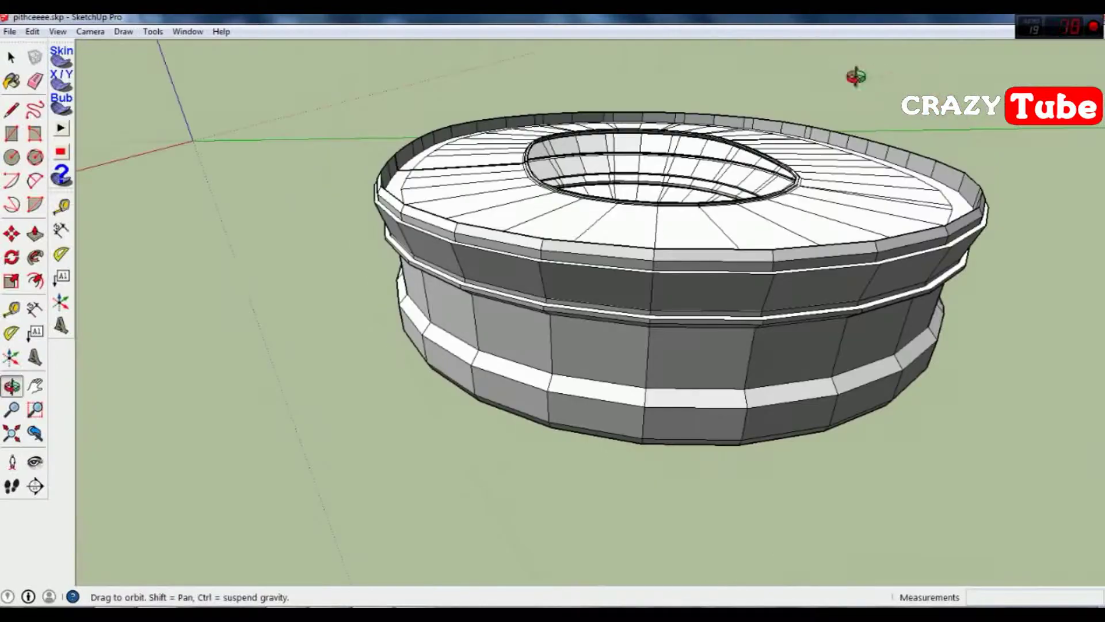
{"action": "key", "text": "l"}
{"action": "scroll", "coordinate": [553, 206], "scroll_direction": "up", "scroll_amount": 4}
{"action": "scroll", "coordinate": [547, 211], "scroll_direction": "up", "scroll_amount": 5}
{"action": "scroll", "coordinate": [702, 167], "scroll_direction": "down", "scroll_amount": 5}
{"action": "scroll", "coordinate": [783, 301], "scroll_direction": "down", "scroll_amount": 2}
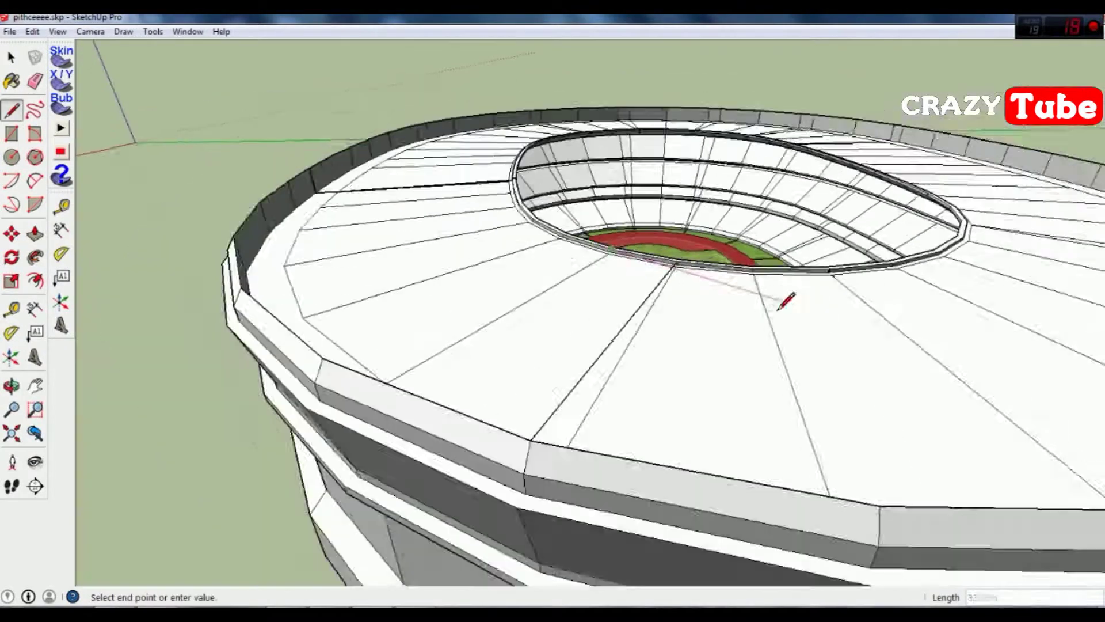
{"action": "scroll", "coordinate": [311, 360], "scroll_direction": "up", "scroll_amount": 3}
{"action": "scroll", "coordinate": [809, 345], "scroll_direction": "down", "scroll_amount": 4}
{"action": "scroll", "coordinate": [748, 374], "scroll_direction": "up", "scroll_amount": 4}
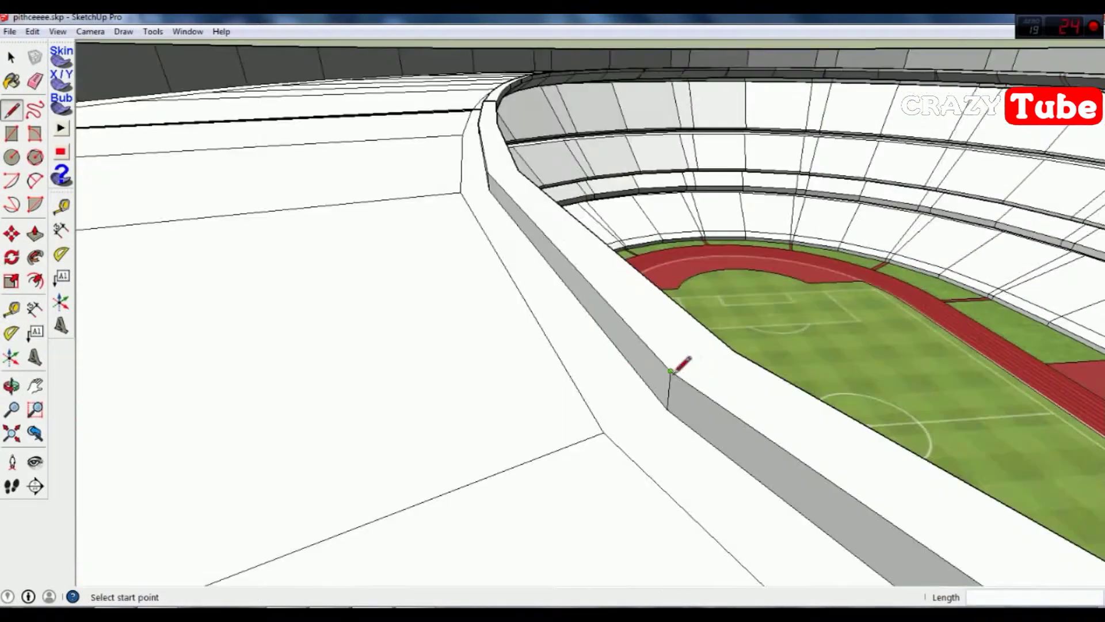
{"action": "scroll", "coordinate": [748, 403], "scroll_direction": "down", "scroll_amount": 4}
{"action": "left_click", "coordinate": [723, 444]}
{"action": "left_click", "coordinate": [842, 532]}
{"action": "scroll", "coordinate": [917, 387], "scroll_direction": "down", "scroll_amount": 2}
{"action": "right_click", "coordinate": [939, 226]}
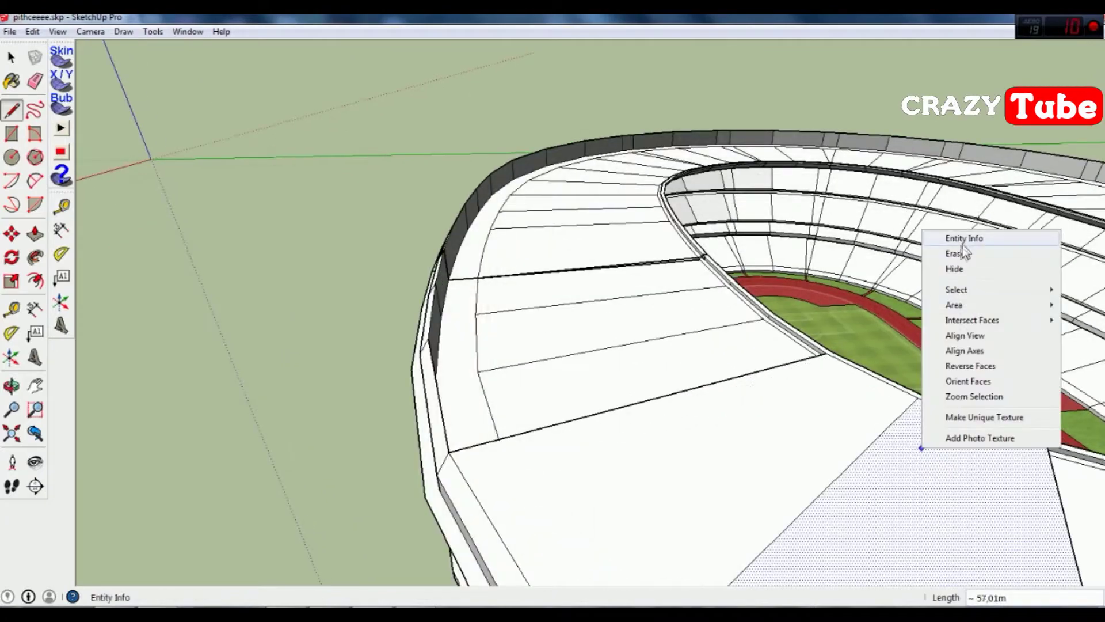
{"action": "key", "text": "Escape"}
{"action": "scroll", "coordinate": [740, 457], "scroll_direction": "down", "scroll_amount": 3}
- From a close roof view, begin lines at the roof's outer and inner edges
{"action": "left_click", "coordinate": [12, 386]}
{"action": "scroll", "coordinate": [547, 235], "scroll_direction": "up", "scroll_amount": 5}
{"action": "scroll", "coordinate": [716, 217], "scroll_direction": "down", "scroll_amount": 4}
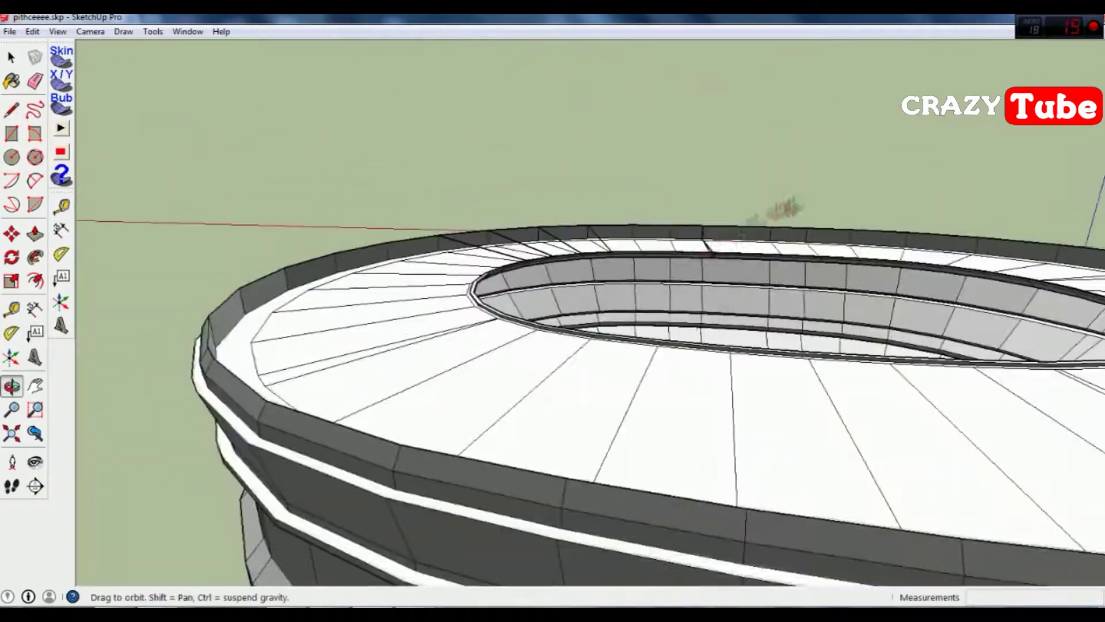
{"action": "scroll", "coordinate": [797, 320], "scroll_direction": "up", "scroll_amount": 4}
{"action": "mouse_move", "coordinate": [797, 320]}
{"action": "left_mouse_down"}
{"action": "mouse_move", "coordinate": [613, 284]}
{"action": "mouse_move", "coordinate": [448, 435]}
{"action": "left_mouse_up"}
{"action": "key", "text": "l"}
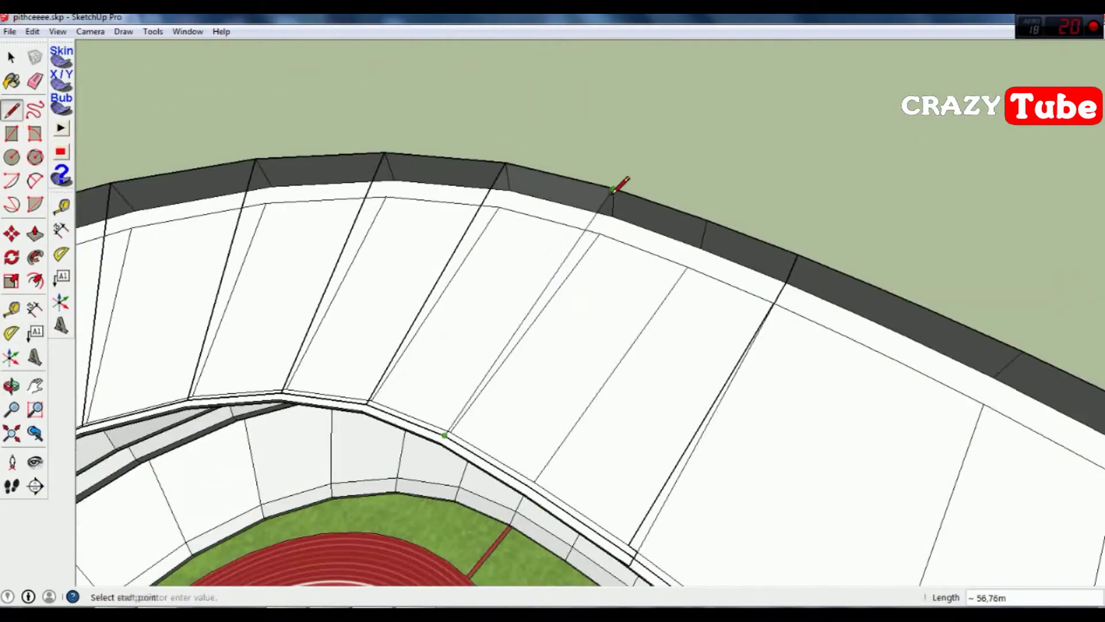
{"action": "left_click", "coordinate": [797, 254]}
{"action": "scroll", "coordinate": [660, 485], "scroll_direction": "up", "scroll_amount": 3}
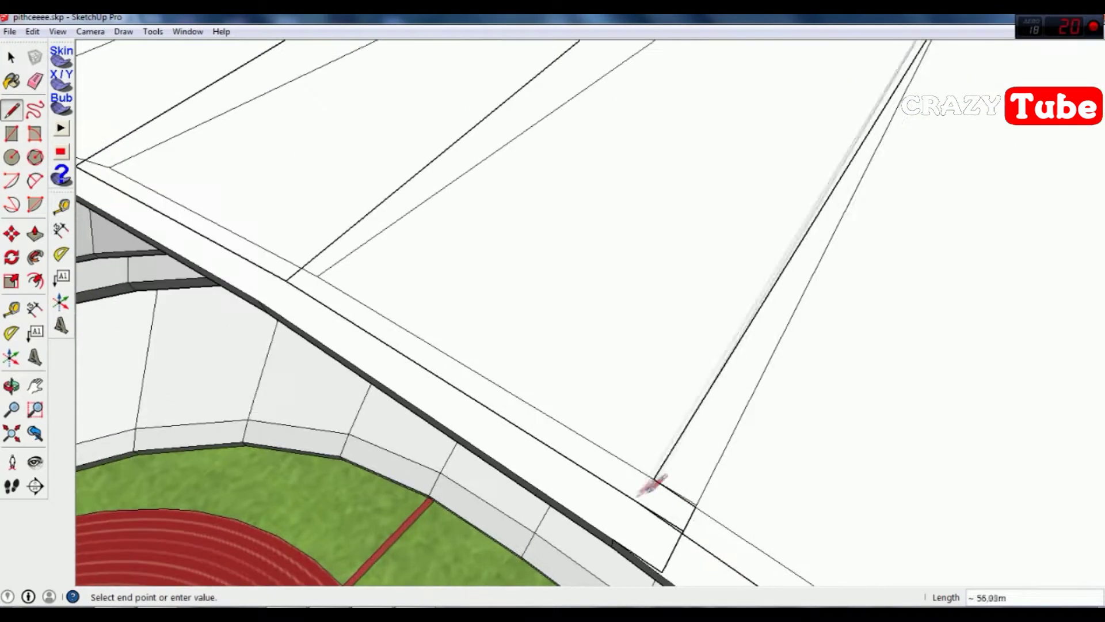
{"action": "scroll", "coordinate": [650, 482], "scroll_direction": "down", "scroll_amount": 5}
{"action": "scroll", "coordinate": [595, 500], "scroll_direction": "up", "scroll_amount": 3}
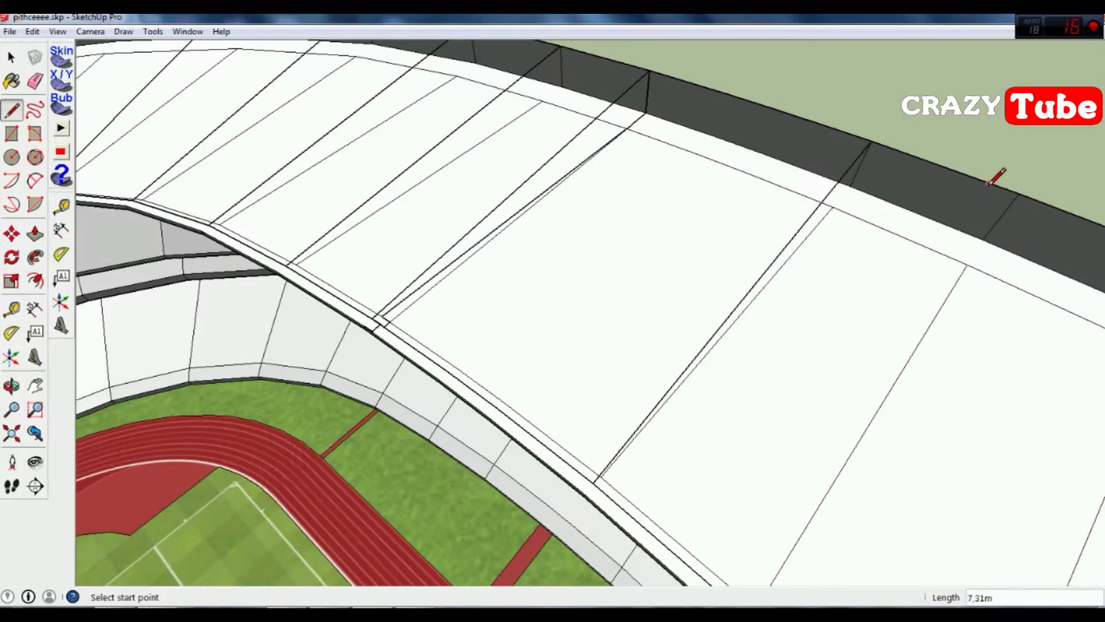
{"action": "scroll", "coordinate": [755, 439], "scroll_direction": "down", "scroll_amount": 3}
{"action": "scroll", "coordinate": [739, 434], "scroll_direction": "up", "scroll_amount": 3}
{"action": "scroll", "coordinate": [747, 306], "scroll_direction": "down", "scroll_amount": 3}
{"action": "left_click", "coordinate": [747, 306]}
{"action": "scroll", "coordinate": [747, 306], "scroll_direction": "up", "scroll_amount": 2}
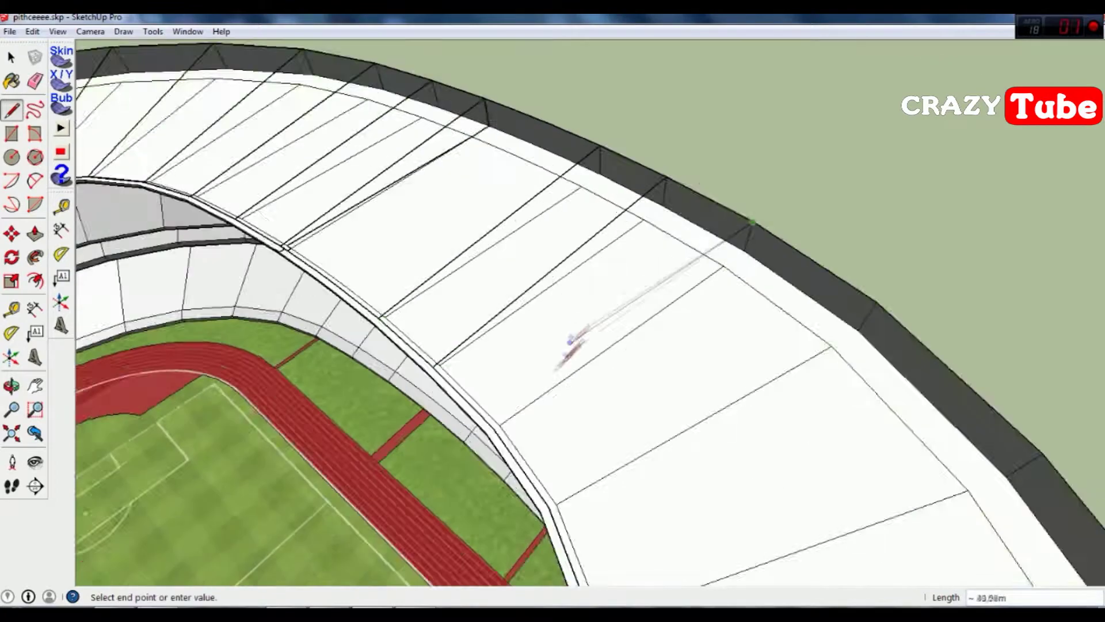
{"action": "scroll", "coordinate": [581, 327], "scroll_direction": "up", "scroll_amount": 2}
{"action": "key", "text": "Escape"}
{"action": "scroll", "coordinate": [641, 456], "scroll_direction": "up", "scroll_amount": 2}
{"action": "left_click", "coordinate": [626, 461]}
{"action": "right_click", "coordinate": [678, 309]}
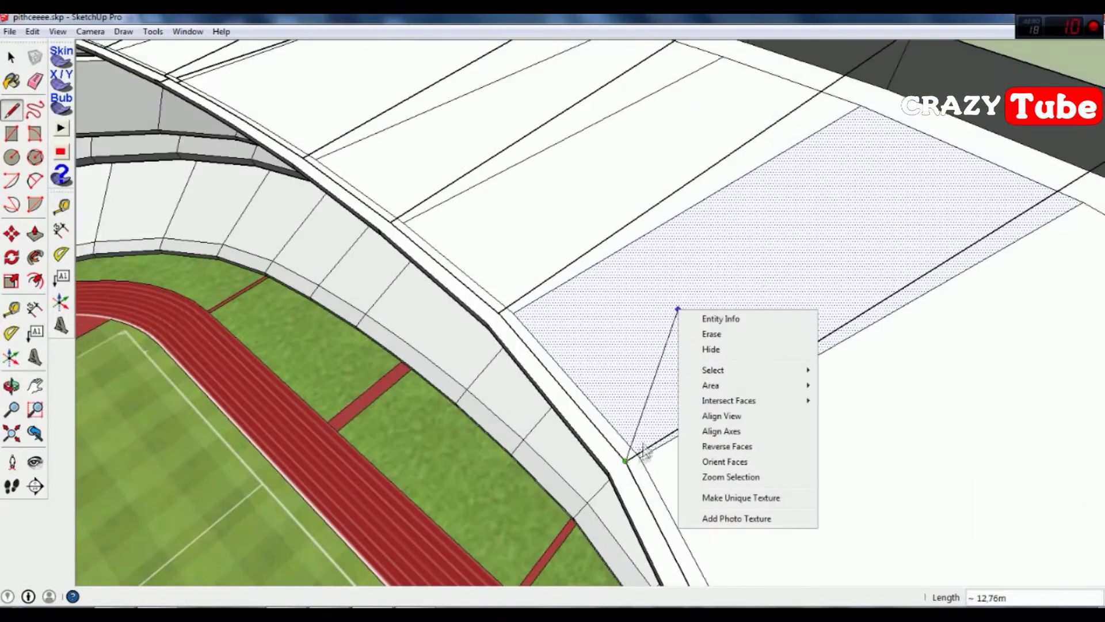
{"action": "key", "text": "Escape"}
- Draw radial edges from inner-ring vertices out to the outer roof rim
{"action": "scroll", "coordinate": [785, 390], "scroll_direction": "down", "scroll_amount": 5}
{"action": "scroll", "coordinate": [848, 284], "scroll_direction": "up", "scroll_amount": 3}
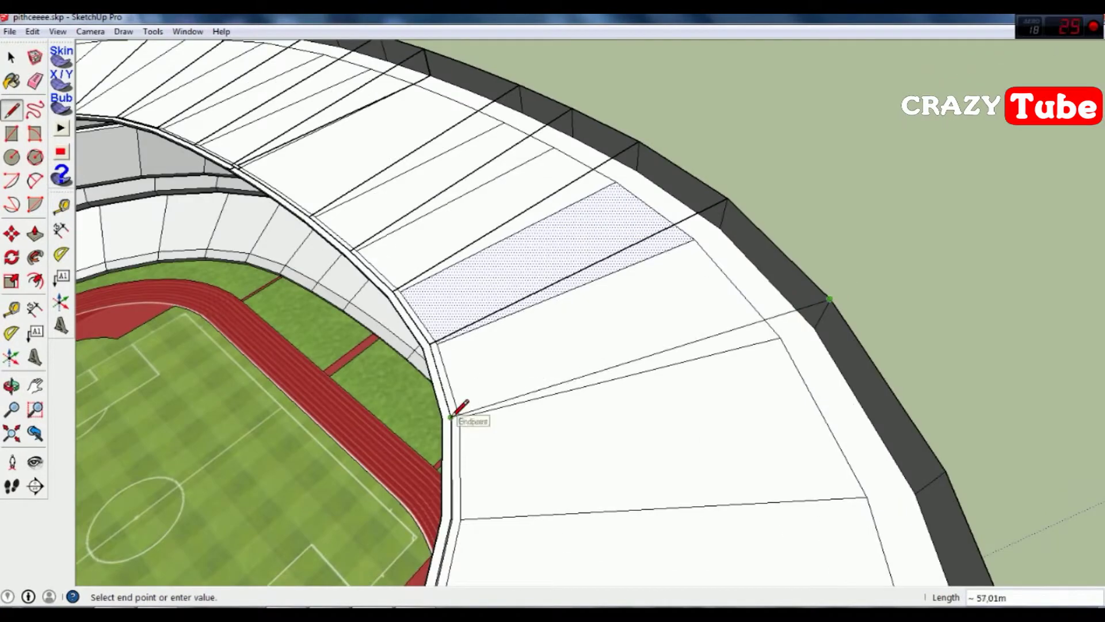
{"action": "left_click", "coordinate": [452, 415]}
{"action": "scroll", "coordinate": [612, 452], "scroll_direction": "down", "scroll_amount": 5}
{"action": "scroll", "coordinate": [829, 333], "scroll_direction": "up", "scroll_amount": 3}
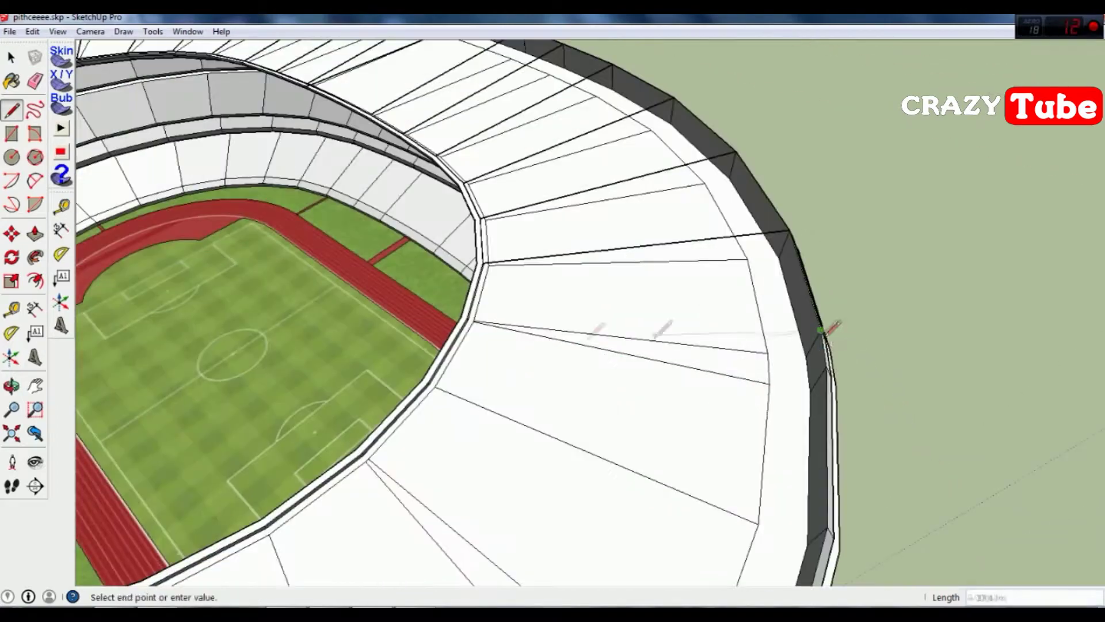
{"action": "scroll", "coordinate": [829, 333], "scroll_direction": "up", "scroll_amount": 2}
{"action": "left_click", "coordinate": [334, 297]}
{"action": "left_click", "coordinate": [864, 385]}
{"action": "scroll", "coordinate": [973, 532], "scroll_direction": "down", "scroll_amount": 3}
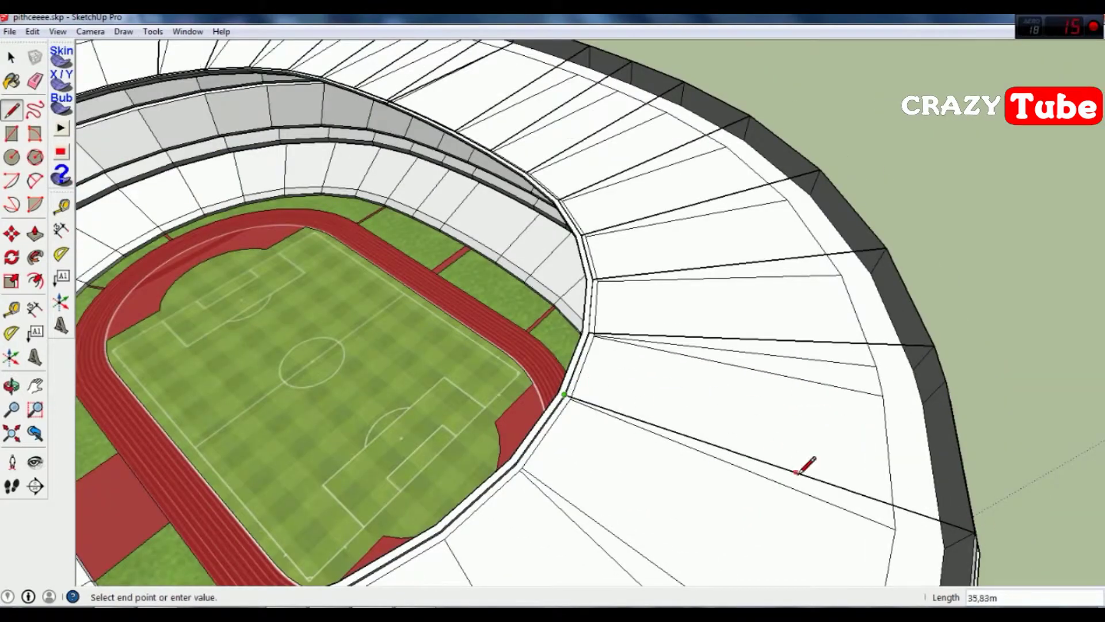
{"action": "left_click", "coordinate": [972, 532]}
{"action": "middle_click_drag", "start_coordinate": [973, 532], "coordinate": [888, 512]}
{"action": "left_click", "coordinate": [536, 354]}
{"action": "scroll", "coordinate": [587, 444], "scroll_direction": "down", "scroll_amount": 3}
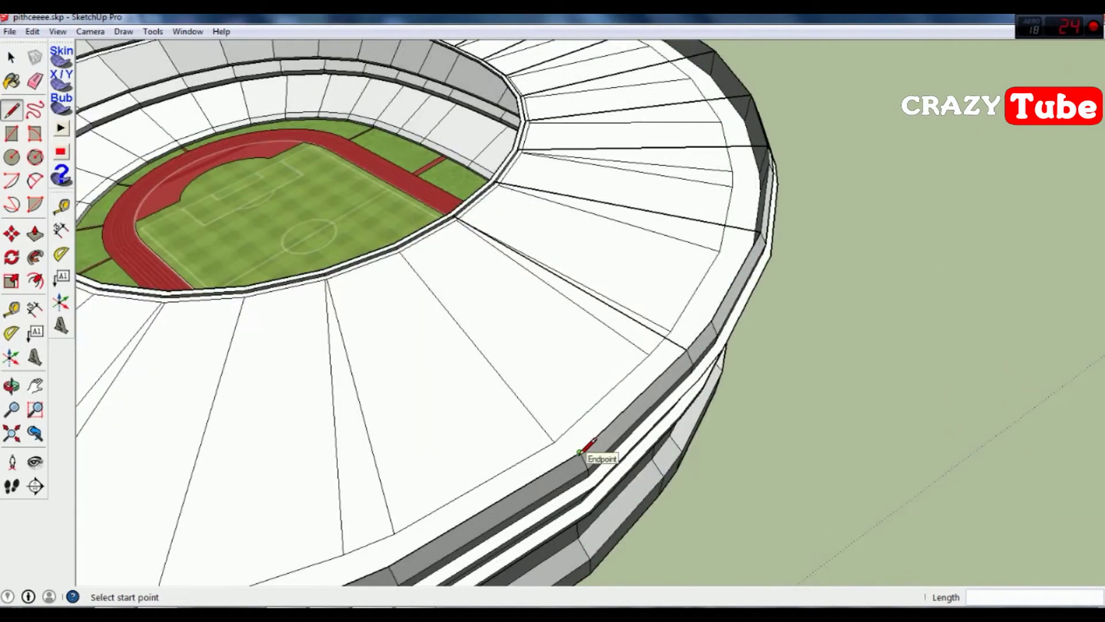
{"action": "scroll", "coordinate": [395, 197], "scroll_direction": "up", "scroll_amount": 3}
{"action": "left_click", "coordinate": [395, 197]}
{"action": "left_click", "coordinate": [582, 239]}
{"action": "scroll", "coordinate": [552, 344], "scroll_direction": "up", "scroll_amount": 3}
{"action": "scroll", "coordinate": [553, 343], "scroll_direction": "down", "scroll_amount": 2}
{"action": "left_click", "coordinate": [345, 370]}
{"action": "left_click", "coordinate": [616, 452]}
{"action": "scroll", "coordinate": [866, 281], "scroll_direction": "up", "scroll_amount": 3}
{"action": "scroll", "coordinate": [866, 281], "scroll_direction": "down", "scroll_amount": 3}
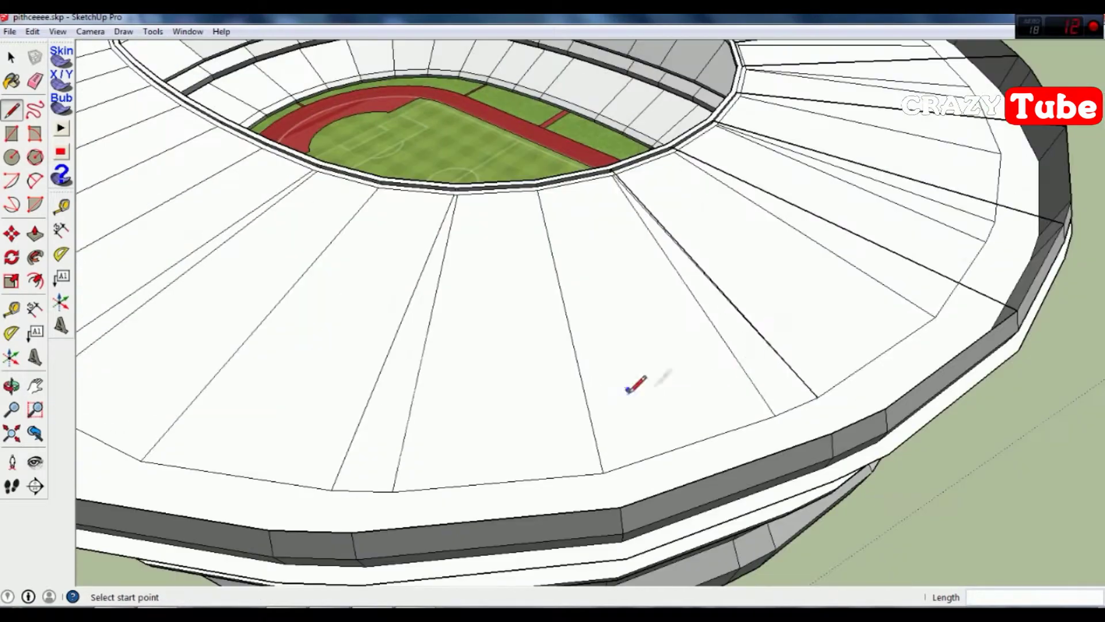
{"action": "left_click", "coordinate": [885, 408]}
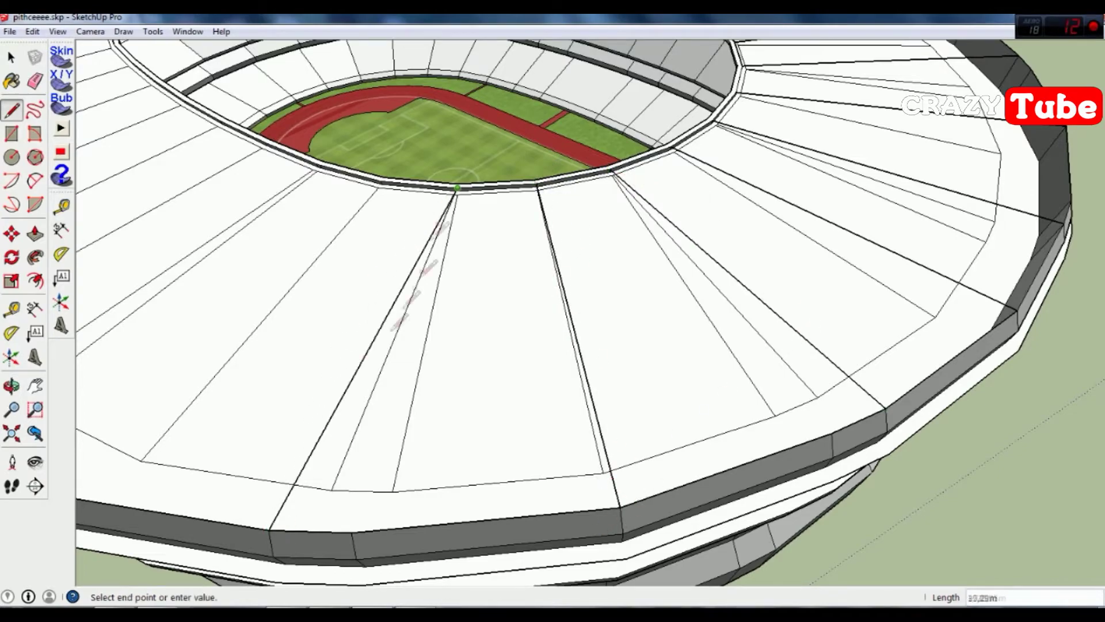
{"action": "left_click", "coordinate": [457, 188]}
{"action": "scroll", "coordinate": [597, 352], "scroll_direction": "down", "scroll_amount": 3}
{"action": "scroll", "coordinate": [671, 240], "scroll_direction": "up", "scroll_amount": 3}
- Add more dividing edges across the roof panels near the stands
{"action": "left_click", "coordinate": [671, 240]}
{"action": "left_click", "coordinate": [612, 279]}
{"action": "left_click", "coordinate": [357, 544]}
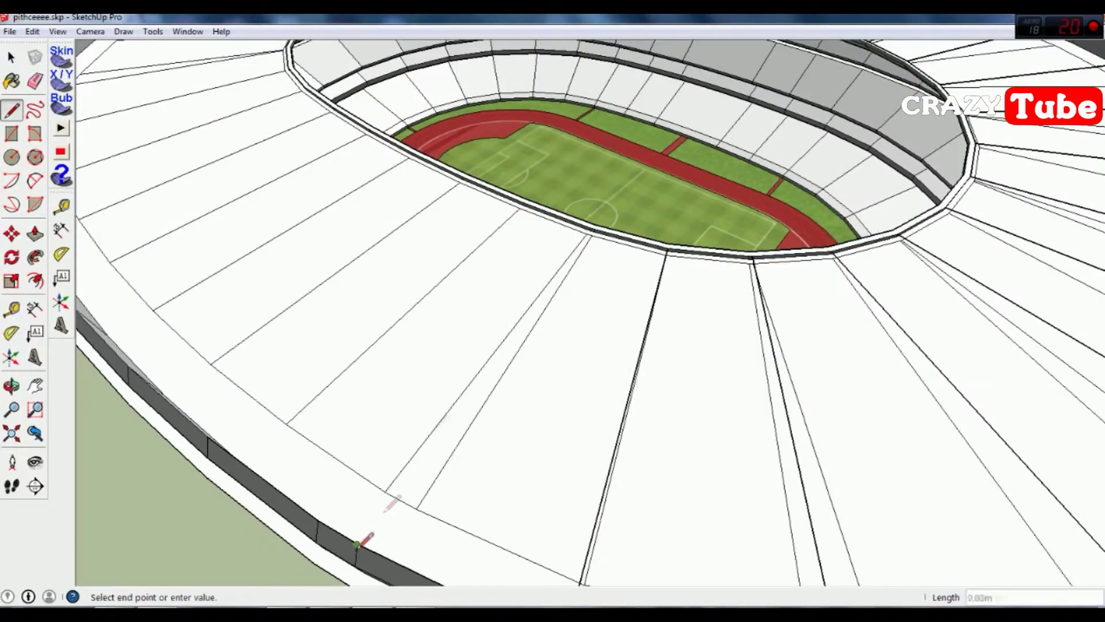
{"action": "scroll", "coordinate": [730, 234], "scroll_direction": "up", "scroll_amount": 3}
{"action": "left_click", "coordinate": [730, 234]}
{"action": "scroll", "coordinate": [690, 230], "scroll_direction": "down", "scroll_amount": 2}
{"action": "scroll", "coordinate": [573, 215], "scroll_direction": "down", "scroll_amount": 3}
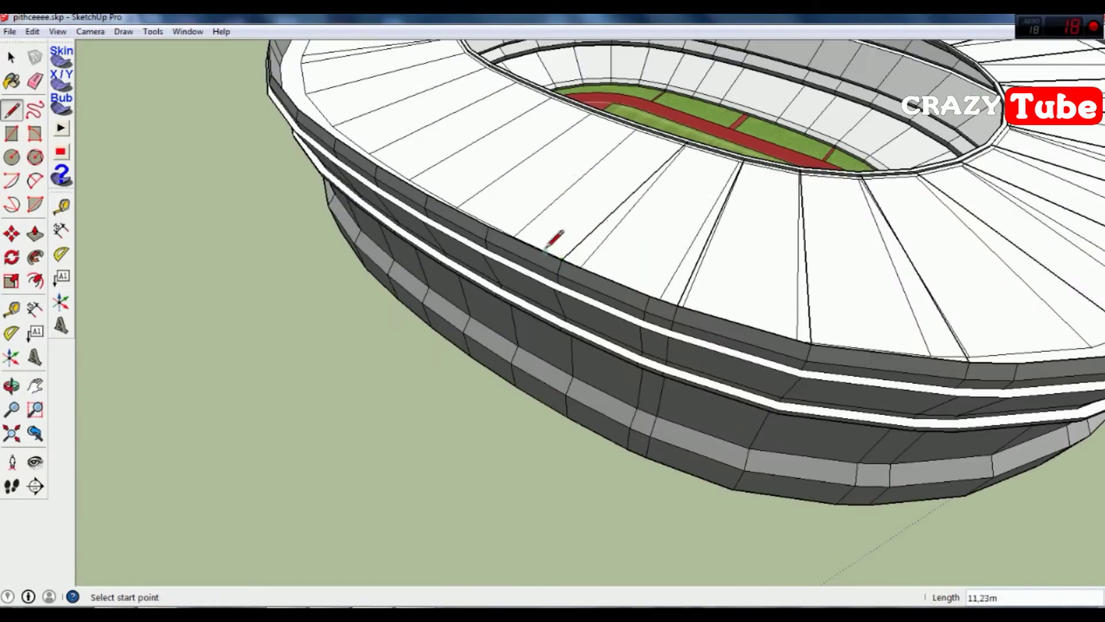
{"action": "scroll", "coordinate": [547, 246], "scroll_direction": "up", "scroll_amount": 3}
{"action": "right_click", "coordinate": [647, 217]}
{"action": "key", "text": "Escape"}
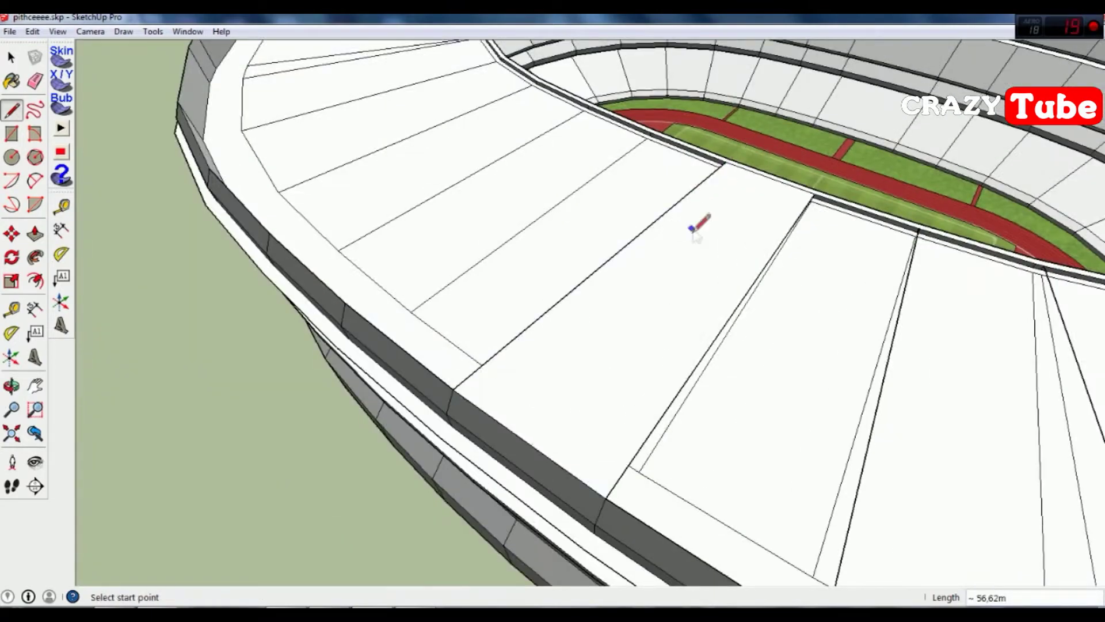
{"action": "scroll", "coordinate": [599, 340], "scroll_direction": "down", "scroll_amount": 3}
{"action": "scroll", "coordinate": [772, 197], "scroll_direction": "up", "scroll_amount": 3}
{"action": "scroll", "coordinate": [493, 364], "scroll_direction": "down", "scroll_amount": 3}
{"action": "scroll", "coordinate": [715, 204], "scroll_direction": "up", "scroll_amount": 3}
{"action": "left_click", "coordinate": [714, 205]}
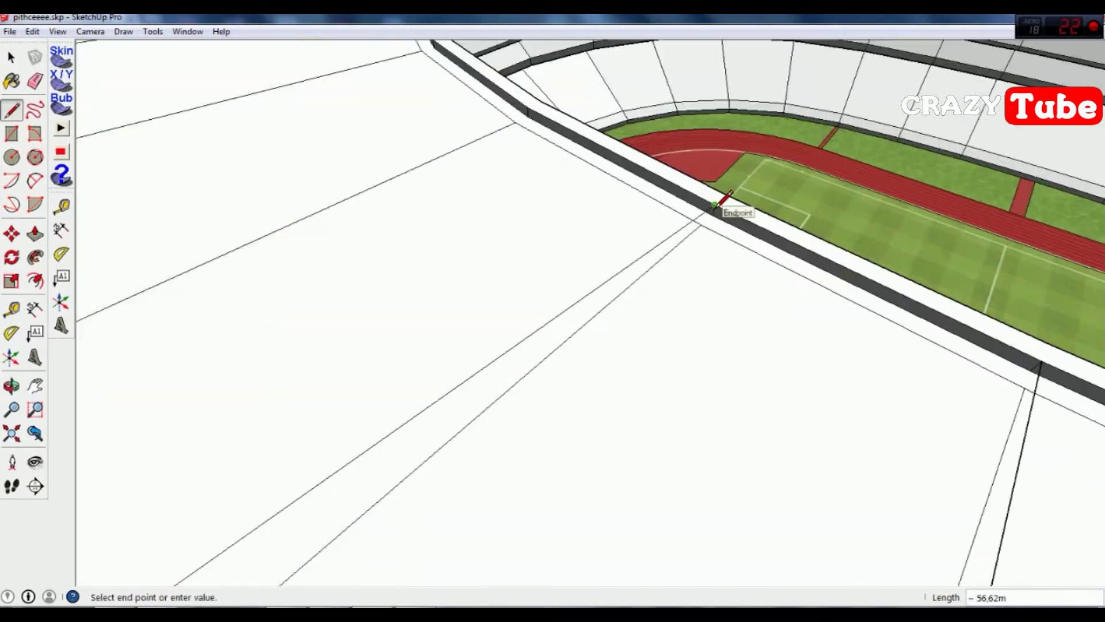
{"action": "scroll", "coordinate": [714, 205], "scroll_direction": "down", "scroll_amount": 3}
{"action": "key", "text": "Escape"}
{"action": "left_click", "coordinate": [705, 192]}
{"action": "scroll", "coordinate": [740, 239], "scroll_direction": "down", "scroll_amount": 3}
{"action": "scroll", "coordinate": [657, 248], "scroll_direction": "up", "scroll_amount": 3}
{"action": "left_click", "coordinate": [656, 247]}
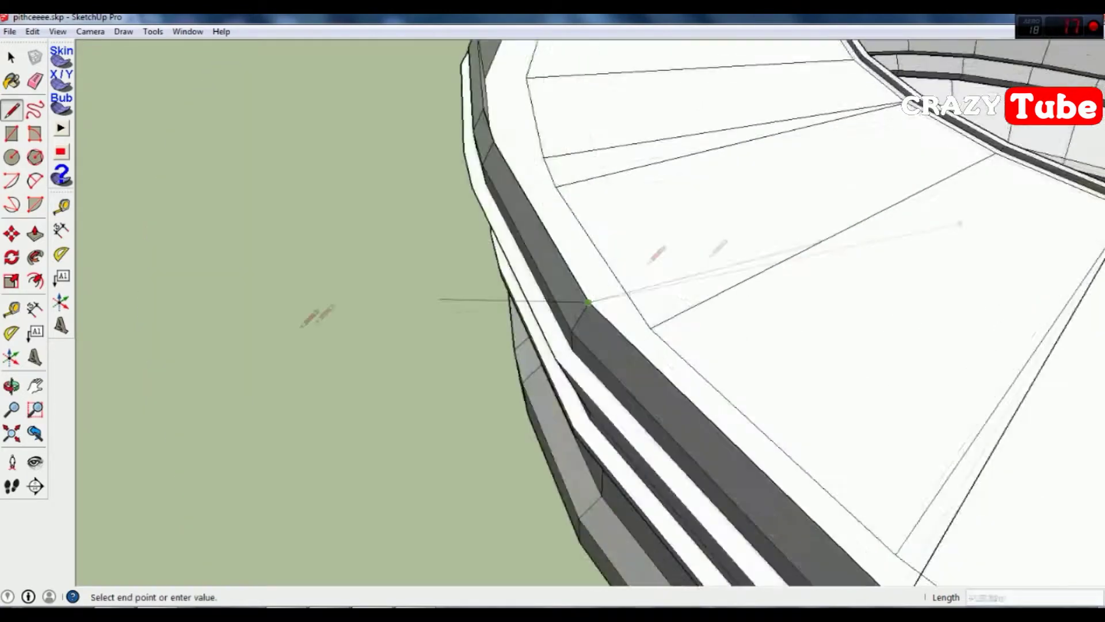
{"action": "scroll", "coordinate": [612, 380], "scroll_direction": "up", "scroll_amount": 2}
{"action": "key", "text": "Escape"}
{"action": "scroll", "coordinate": [806, 254], "scroll_direction": "down", "scroll_amount": 3}
{"action": "scroll", "coordinate": [802, 219], "scroll_direction": "up", "scroll_amount": 3}
{"action": "left_click", "coordinate": [802, 218]}
{"action": "right_click", "coordinate": [806, 244]}
{"action": "key", "text": "Escape"}
{"action": "scroll", "coordinate": [300, 268], "scroll_direction": "down", "scroll_amount": 2}
- Draw the final dividing lines between outer wall vertices and inner corners, closing the roof faces
{"action": "left_click", "coordinate": [297, 270]}
{"action": "scroll", "coordinate": [582, 232], "scroll_direction": "up", "scroll_amount": 2}
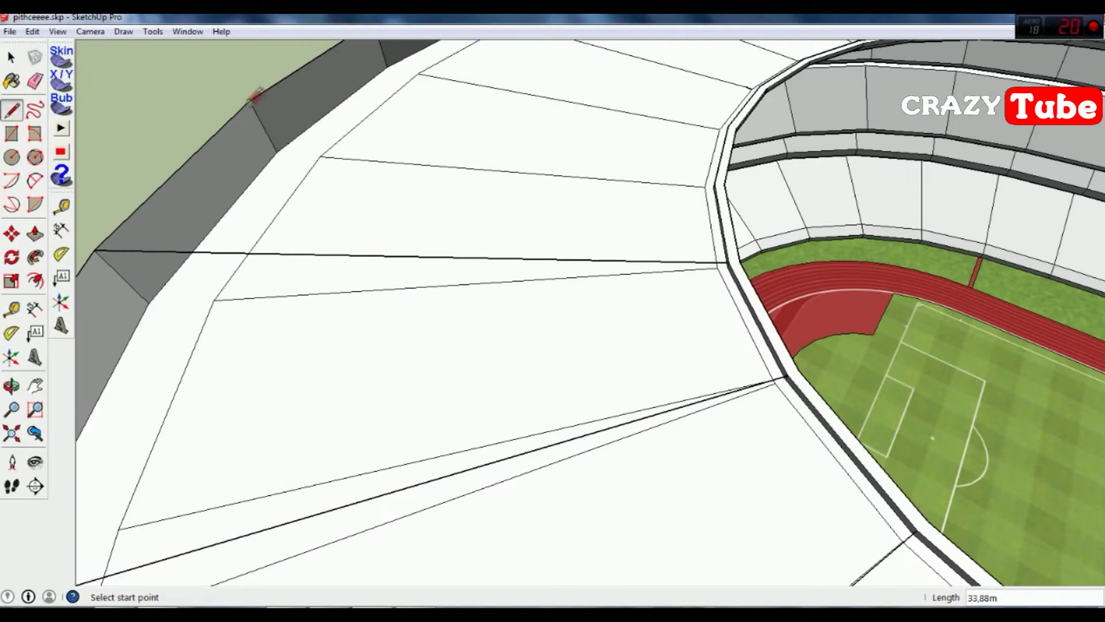
{"action": "left_click", "coordinate": [714, 183]}
{"action": "scroll", "coordinate": [713, 183], "scroll_direction": "down", "scroll_amount": 3}
{"action": "scroll", "coordinate": [716, 333], "scroll_direction": "up", "scroll_amount": 2}
{"action": "left_click", "coordinate": [715, 333]}
{"action": "scroll", "coordinate": [629, 259], "scroll_direction": "up", "scroll_amount": 1}
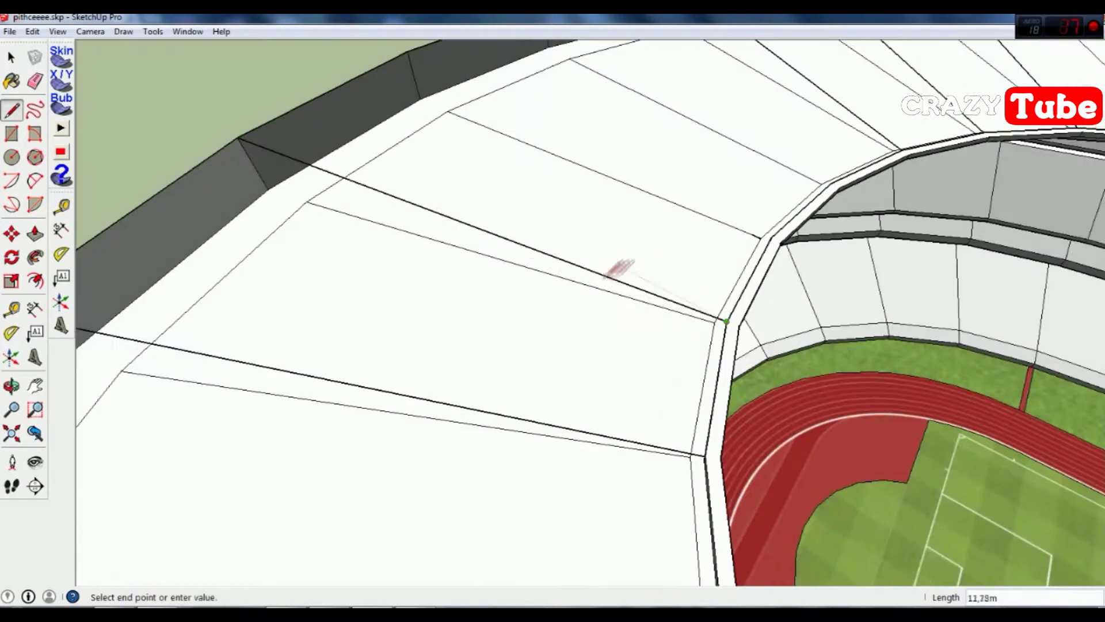
{"action": "left_click", "coordinate": [564, 261]}
{"action": "scroll", "coordinate": [362, 96], "scroll_direction": "down", "scroll_amount": 2}
{"action": "scroll", "coordinate": [698, 296], "scroll_direction": "up", "scroll_amount": 2}
{"action": "scroll", "coordinate": [698, 296], "scroll_direction": "down", "scroll_amount": 2}
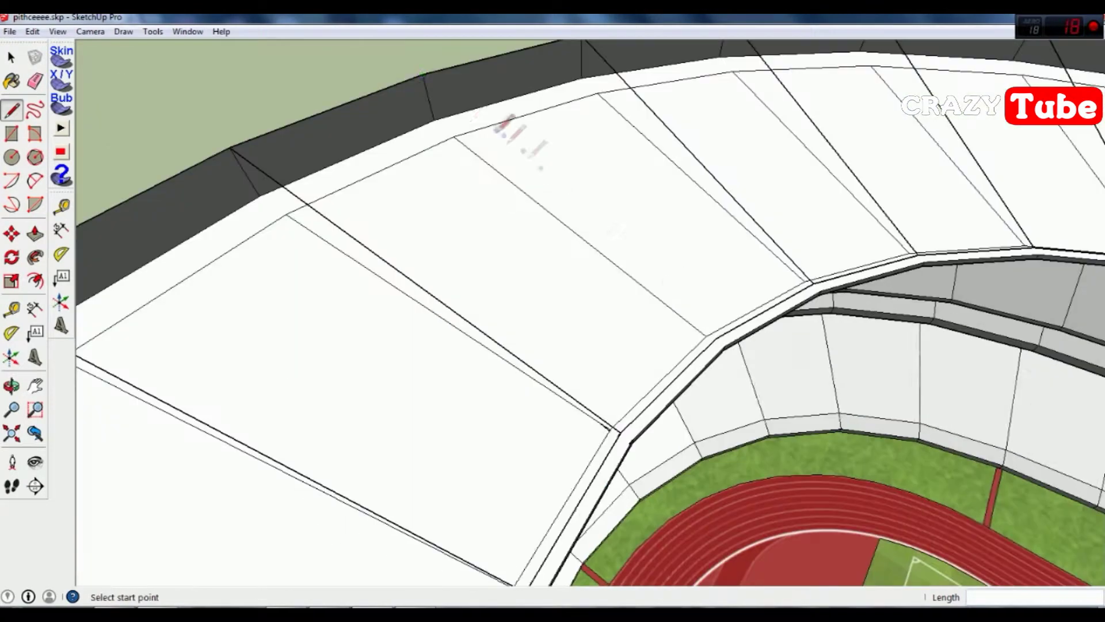
{"action": "left_click", "coordinate": [548, 168]}
{"action": "scroll", "coordinate": [548, 168], "scroll_direction": "up", "scroll_amount": 1}
{"action": "left_click", "coordinate": [733, 367]}
{"action": "scroll", "coordinate": [656, 227], "scroll_direction": "down", "scroll_amount": 3}
{"action": "middle_click_drag", "start_coordinate": [656, 230], "coordinate": [668, 440]}
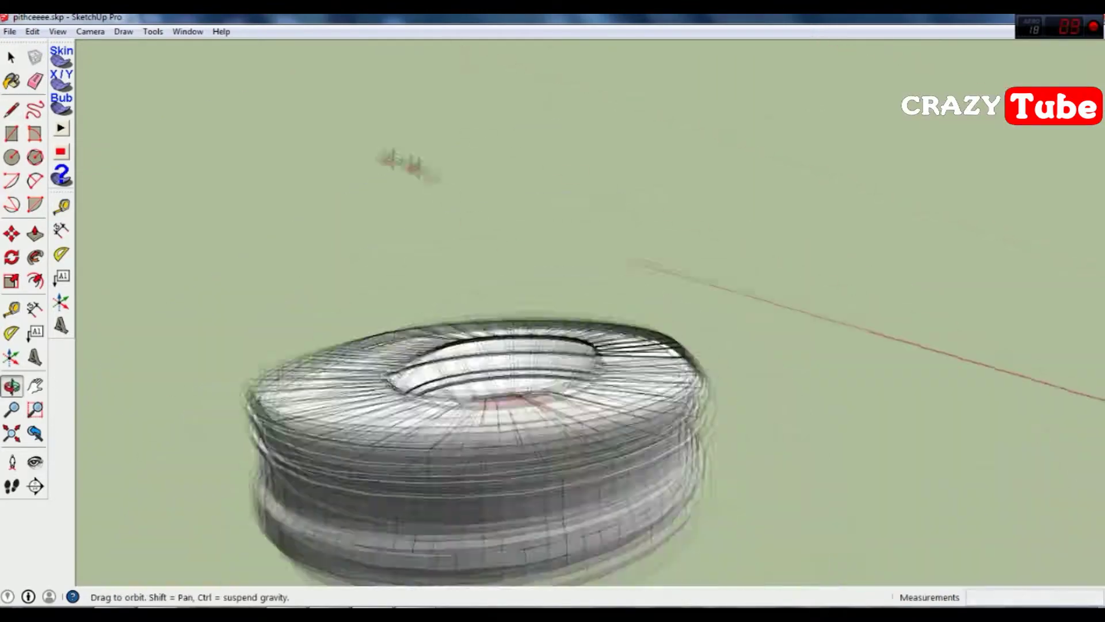
- Use Look Around to survey the stadium from eye level
{"action": "scroll", "coordinate": [662, 440], "scroll_direction": "down", "scroll_amount": 3}
{"action": "scroll", "coordinate": [736, 368], "scroll_direction": "up", "scroll_amount": 3}
{"action": "scroll", "coordinate": [600, 284], "scroll_direction": "up", "scroll_amount": 3}
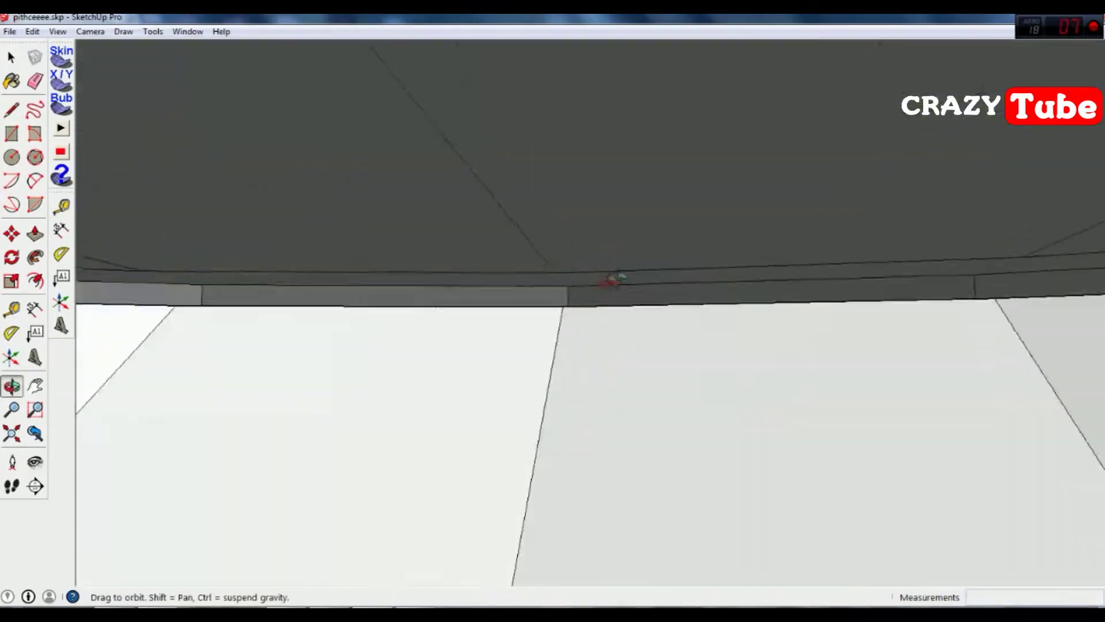
{"action": "left_click", "coordinate": [600, 284]}
{"action": "scroll", "coordinate": [603, 262], "scroll_direction": "down", "scroll_amount": 5}
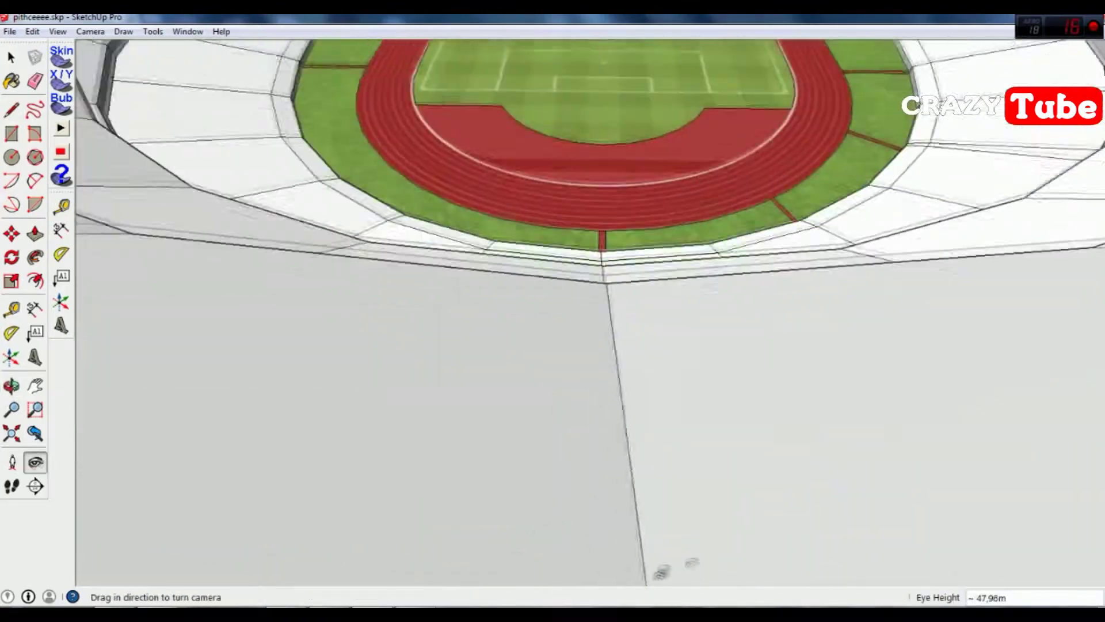
{"action": "mouse_move", "coordinate": [603, 262]}
{"action": "left_mouse_down"}
{"action": "mouse_move", "coordinate": [643, 156]}
{"action": "mouse_move", "coordinate": [575, 346]}
{"action": "left_mouse_up"}
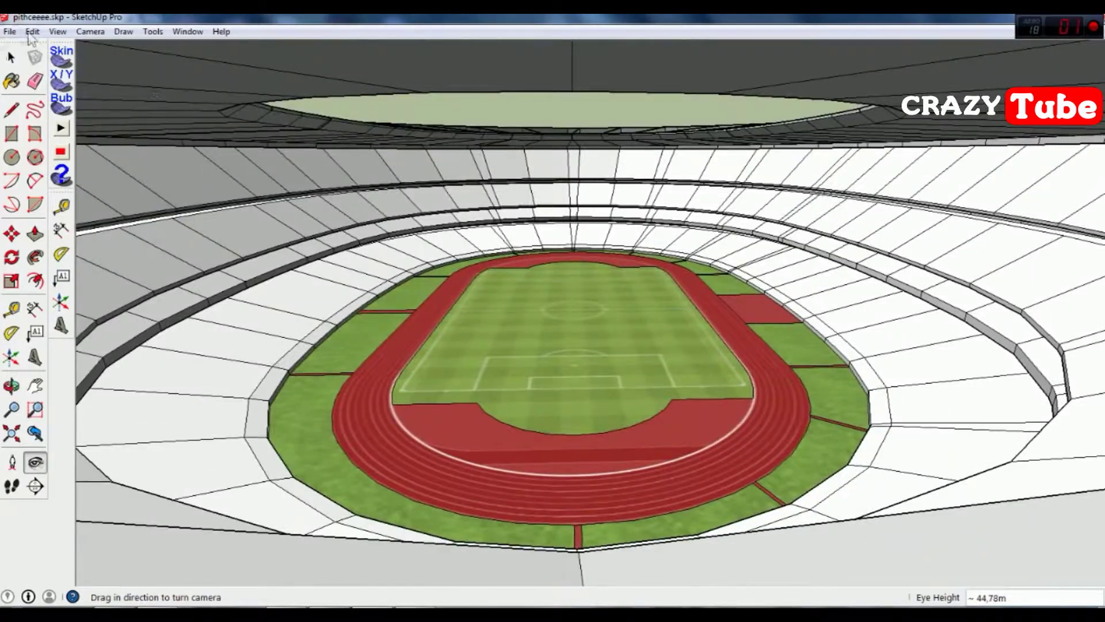
- Check the Camera menu, tilt up toward the upper stands, then return to Orbit and open the Edit menu
{"action": "left_click", "coordinate": [91, 31]}
{"action": "left_click", "coordinate": [553, 332]}
{"action": "left_click_drag", "start_coordinate": [552, 331], "coordinate": [534, 241]}
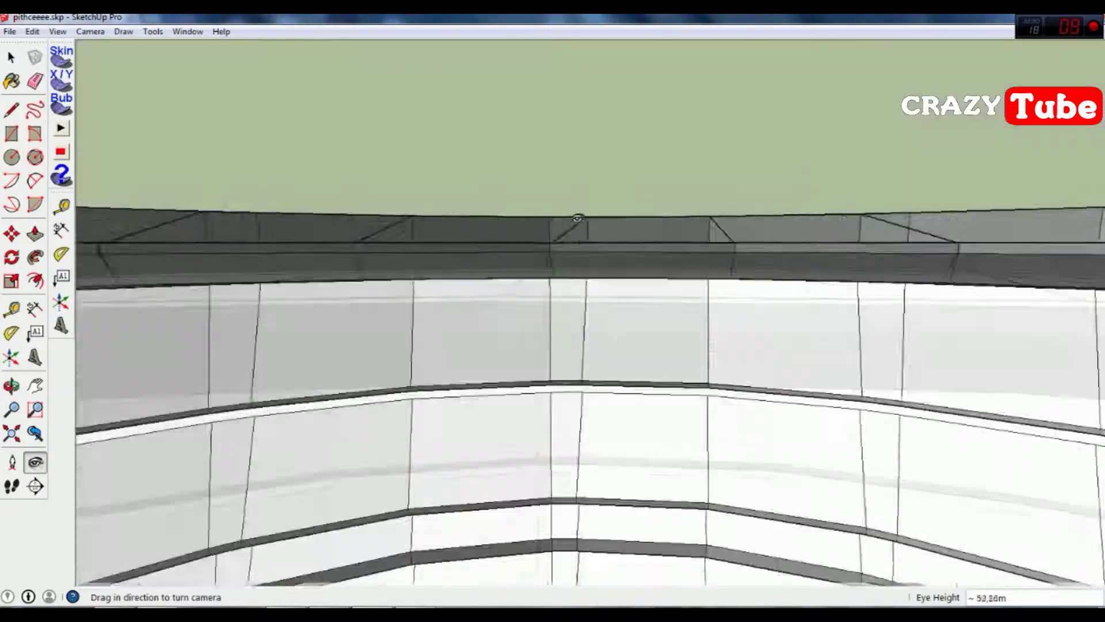
{"action": "key", "text": "o"}
{"action": "left_click", "coordinate": [41, 32]}
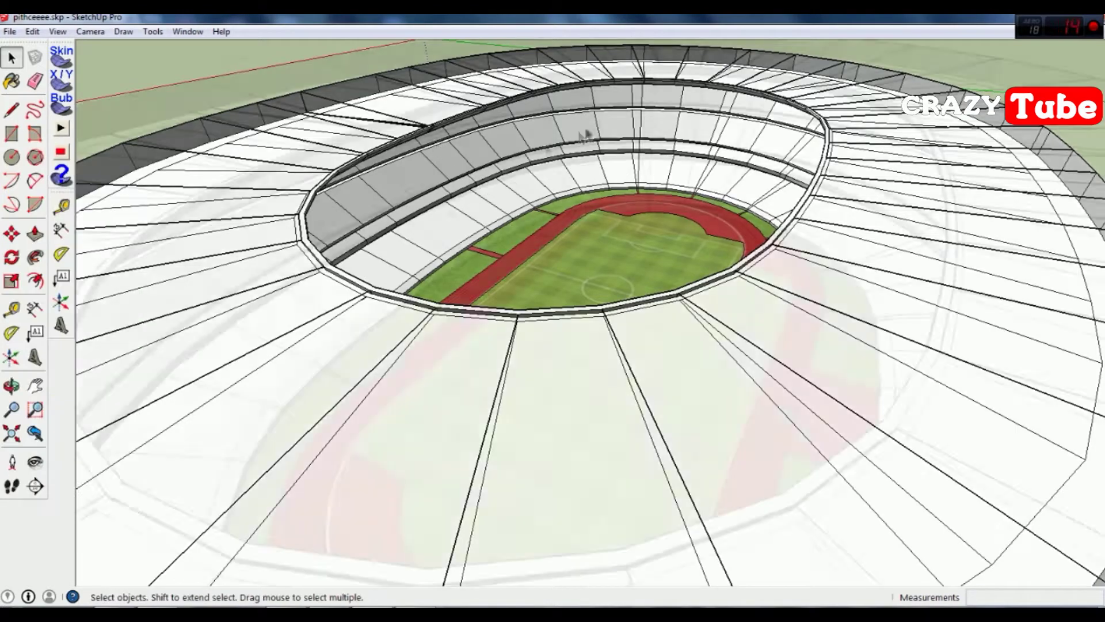
- Push/Pull the dark scoreboard's top face downward to give it thickness
{"action": "middle_click_drag", "start_coordinate": [587, 128], "coordinate": [578, 68]}
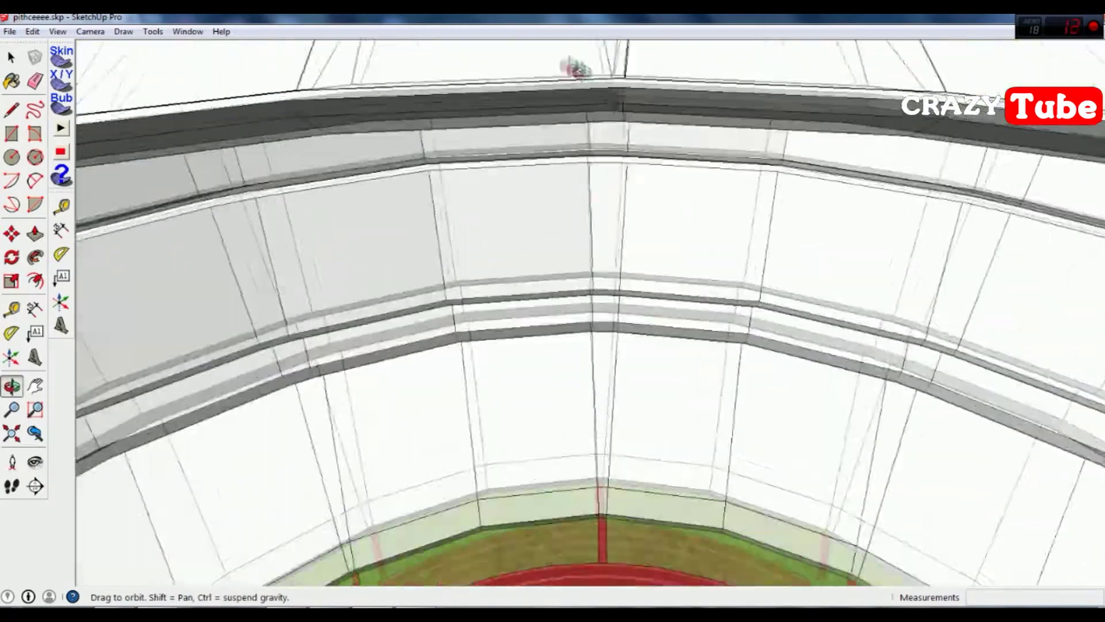
{"action": "key", "text": "l"}
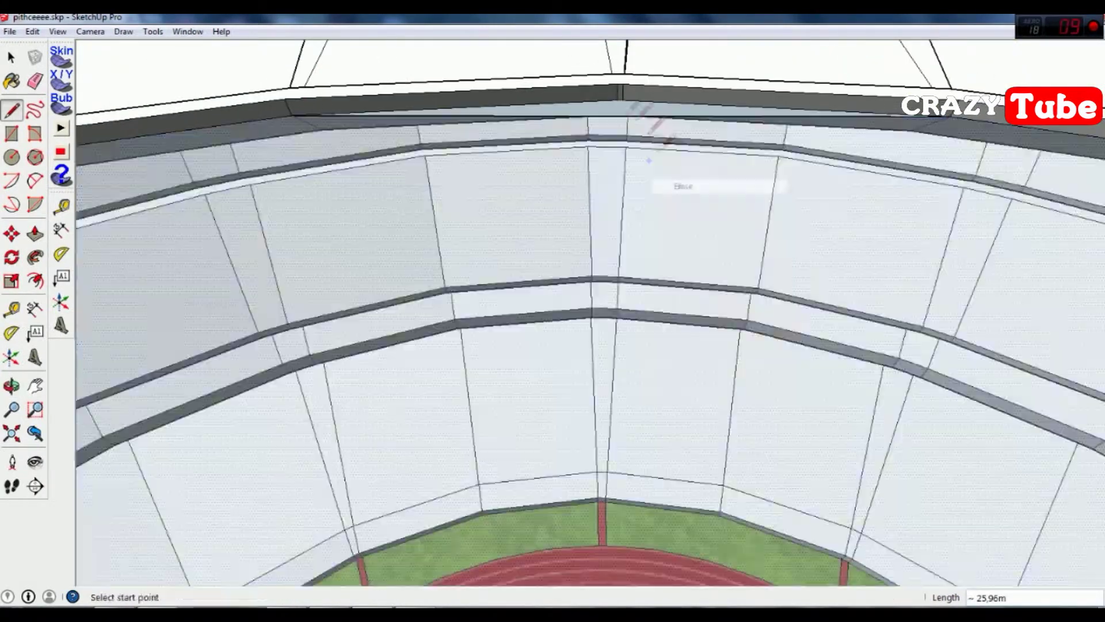
{"action": "scroll", "coordinate": [599, 109], "scroll_direction": "up", "scroll_amount": 3}
{"action": "key", "text": "space"}
{"action": "key", "text": "p"}
{"action": "left_click", "coordinate": [610, 110]}
{"action": "left_click", "coordinate": [617, 247]}
- Look around from eye level on the pitch to check the scoreboard against the roof
{"action": "middle_click_drag", "start_coordinate": [617, 246], "coordinate": [510, 219]}
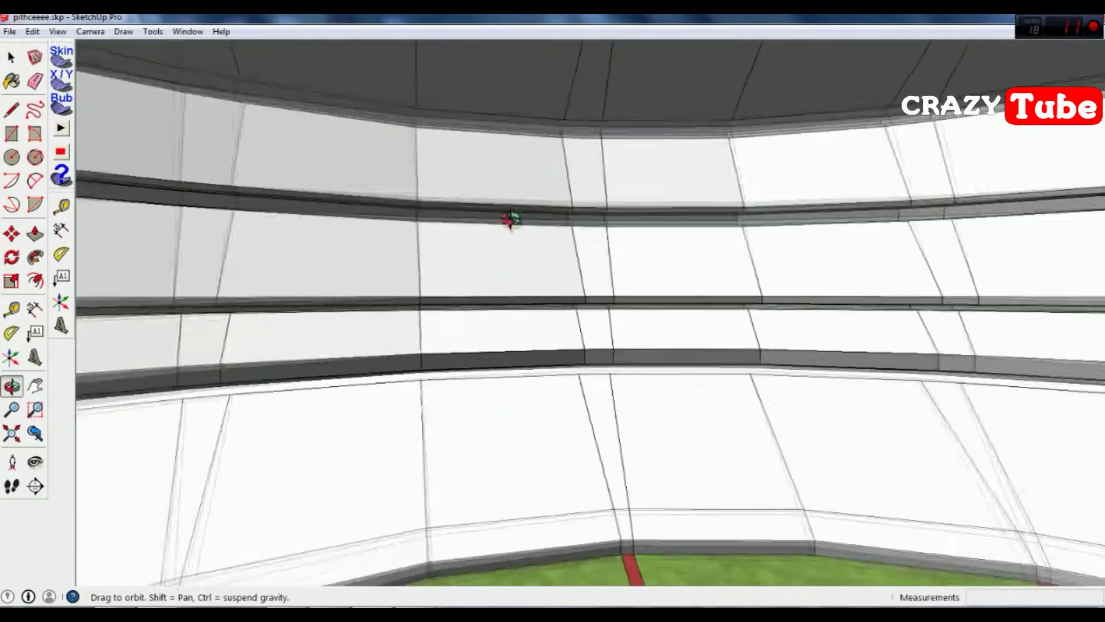
{"action": "left_click", "coordinate": [35, 461]}
{"action": "left_click_drag", "start_coordinate": [575, 345], "coordinate": [654, 329]}
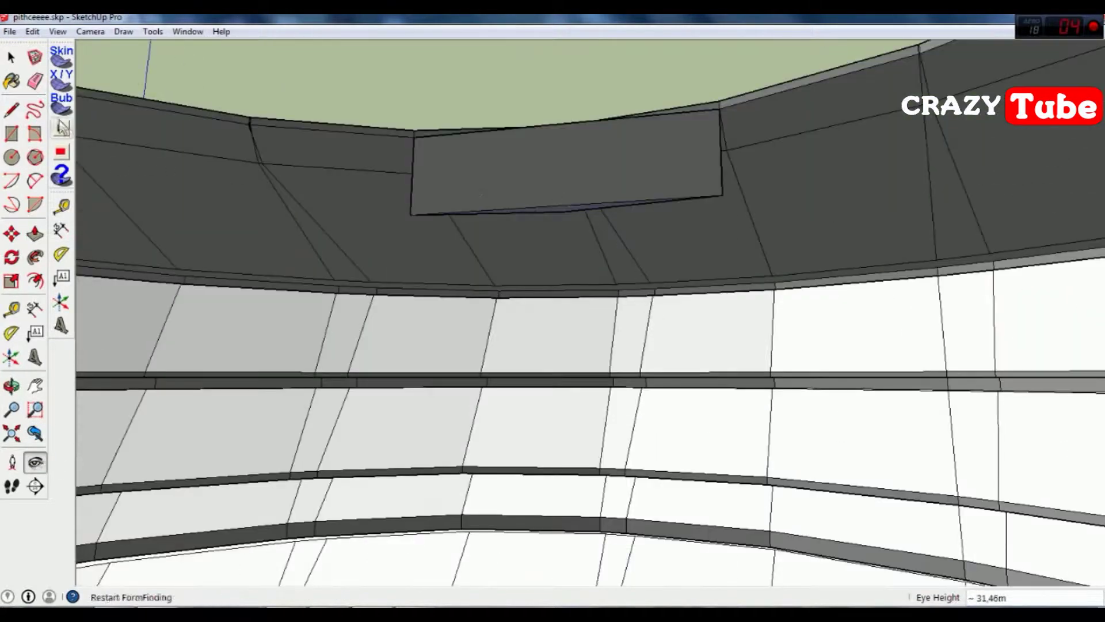
{"action": "key", "text": "p"}
{"action": "scroll", "coordinate": [550, 201], "scroll_direction": "up", "scroll_amount": 2}
{"action": "left_click", "coordinate": [35, 462]}
{"action": "left_click_drag", "start_coordinate": [568, 321], "coordinate": [432, 413]}
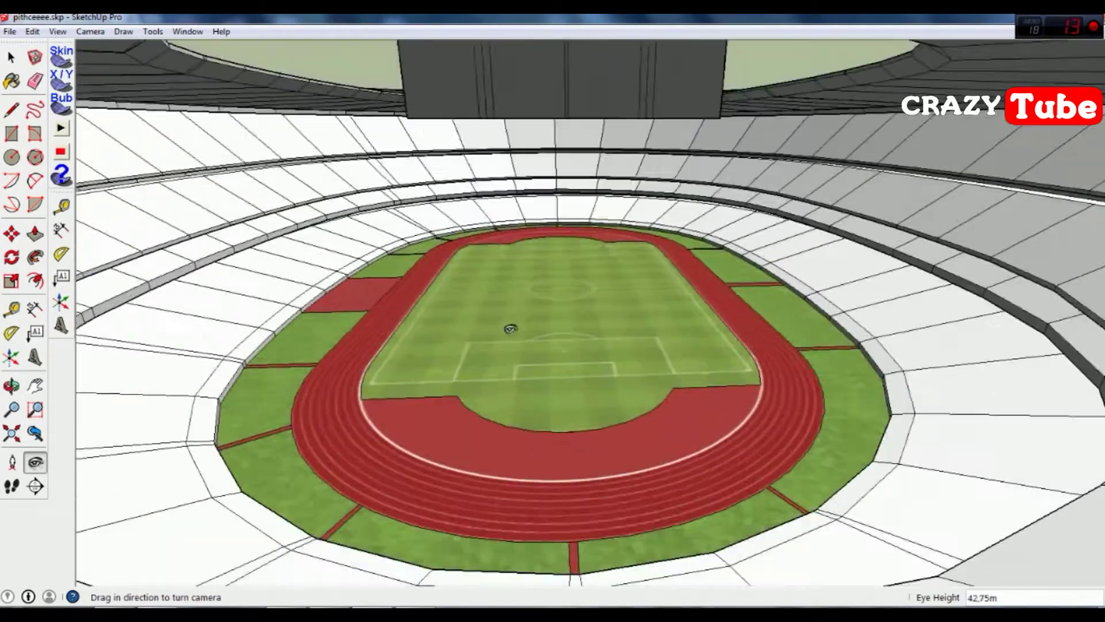
{"action": "scroll", "coordinate": [506, 321], "scroll_direction": "up", "scroll_amount": 3}
{"action": "mouse_move", "coordinate": [506, 321]}
{"action": "left_mouse_down"}
{"action": "mouse_move", "coordinate": [241, 303]}
{"action": "mouse_move", "coordinate": [583, 303]}
{"action": "mouse_move", "coordinate": [506, 240]}
{"action": "left_mouse_up"}
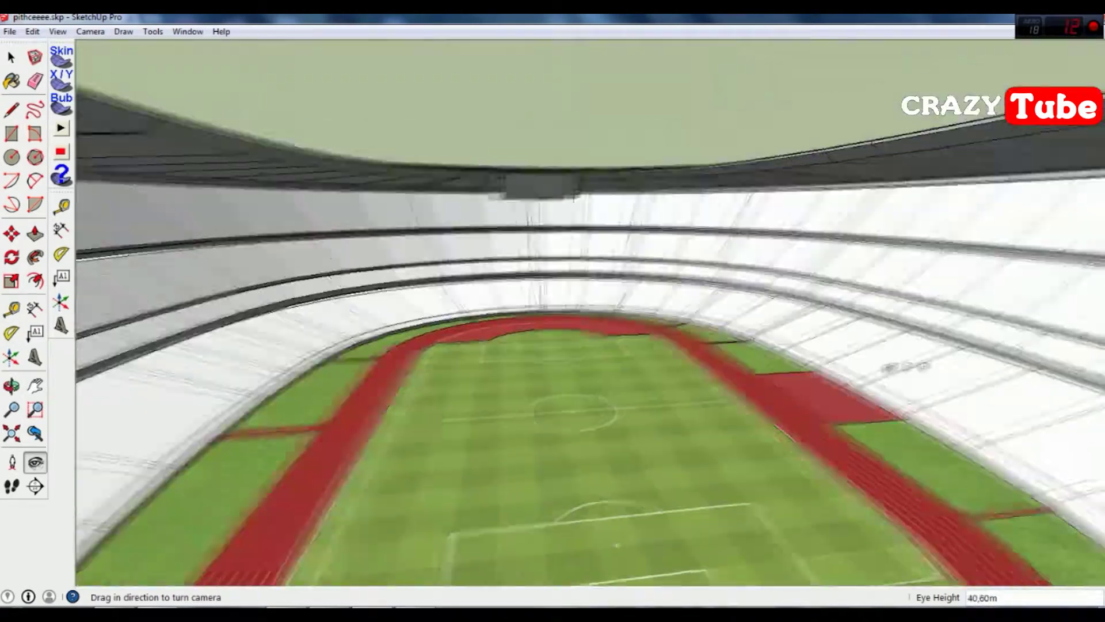
{"action": "key", "text": "o"}
{"action": "scroll", "coordinate": [506, 240], "scroll_direction": "up", "scroll_amount": 3}
- Undo the move and earlier extrusion of the dark box, then orbit back to the stands
{"action": "left_click", "coordinate": [11, 57]}
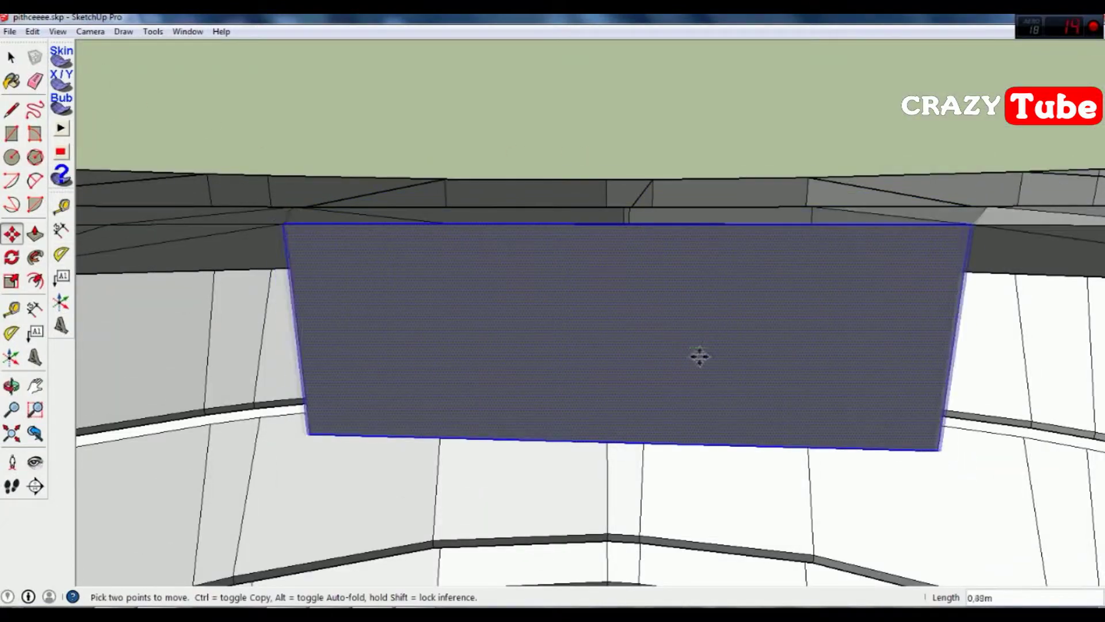
{"action": "left_click", "coordinate": [32, 31]}
{"action": "key", "text": "ctrl+z"}
{"action": "left_click", "coordinate": [11, 386]}
{"action": "left_click_drag", "start_coordinate": [518, 345], "coordinate": [518, 259]}
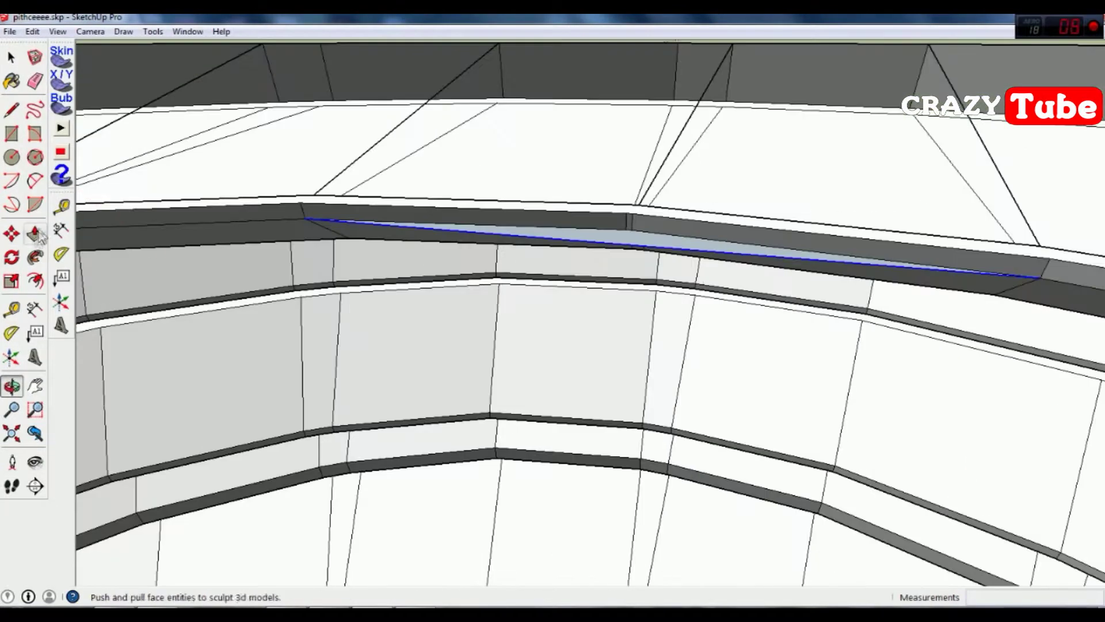
{"action": "mouse_move", "coordinate": [125, 379]}
{"action": "left_mouse_down"}
{"action": "mouse_move", "coordinate": [107, 230]}
{"action": "mouse_move", "coordinate": [121, 201]}
{"action": "left_mouse_up"}
{"action": "left_click", "coordinate": [11, 386]}
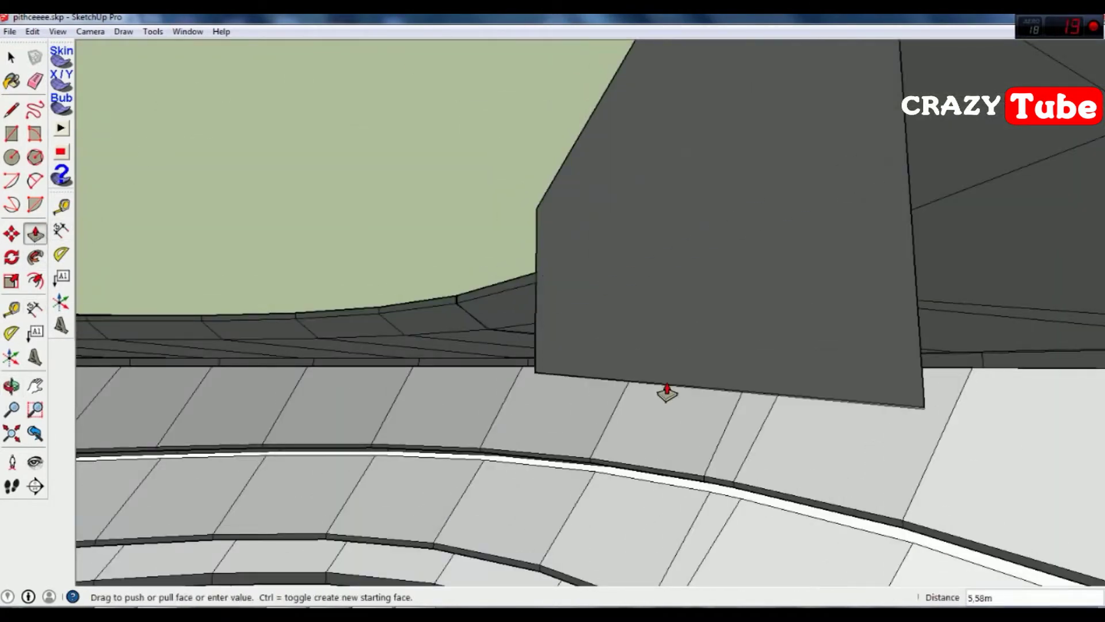
{"action": "left_click", "coordinate": [11, 386]}
{"action": "left_click_drag", "start_coordinate": [403, 288], "coordinate": [433, 248]}
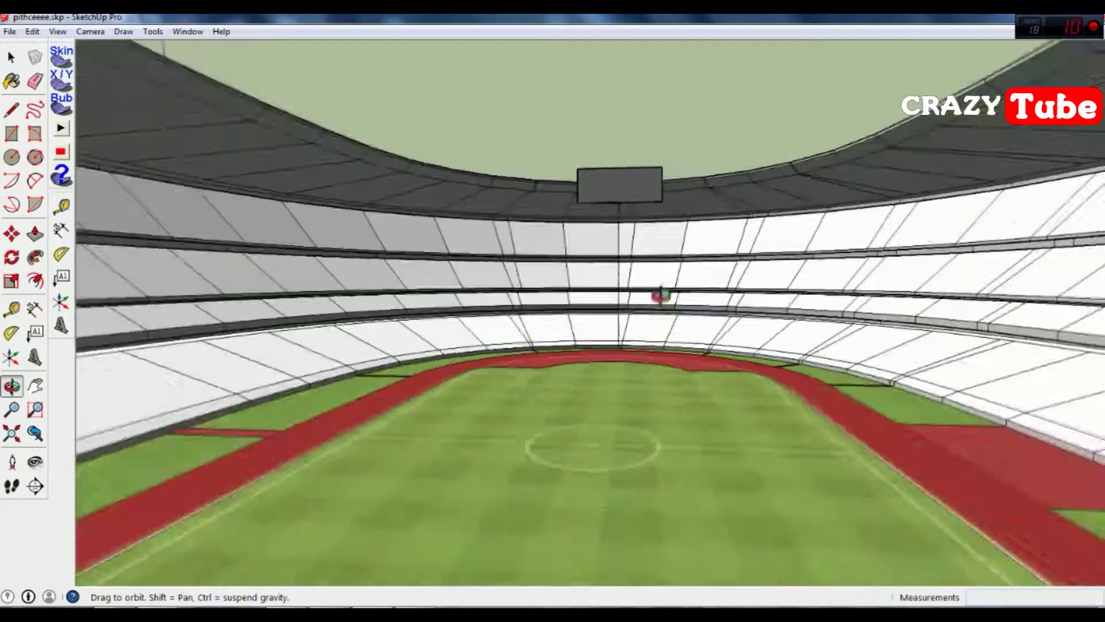
{"action": "left_click_drag", "start_coordinate": [661, 295], "coordinate": [533, 158]}
{"action": "left_click", "coordinate": [35, 462]}
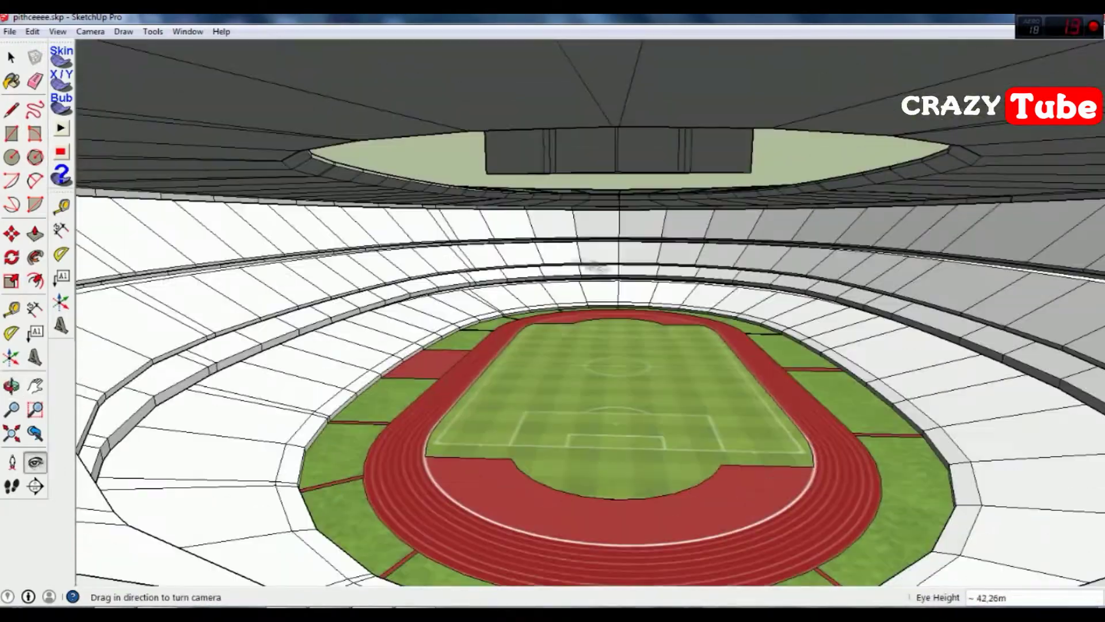
{"action": "key", "text": "o"}
{"action": "mouse_move", "coordinate": [431, 240]}
{"action": "left_mouse_down"}
{"action": "mouse_move", "coordinate": [551, 63]}
{"action": "mouse_move", "coordinate": [553, 115]}
{"action": "mouse_move", "coordinate": [291, 230]}
{"action": "mouse_move", "coordinate": [542, 210]}
{"action": "mouse_move", "coordinate": [577, 171]}
{"action": "left_mouse_up"}
{"action": "scroll", "coordinate": [578, 170], "scroll_direction": "up", "scroll_amount": 5}
{"action": "key", "text": "p"}
{"action": "key", "text": "o"}
{"action": "mouse_move", "coordinate": [921, 340]}
{"action": "left_mouse_down"}
{"action": "mouse_move", "coordinate": [561, 252]}
{"action": "mouse_move", "coordinate": [5, 41]}
{"action": "left_mouse_up"}
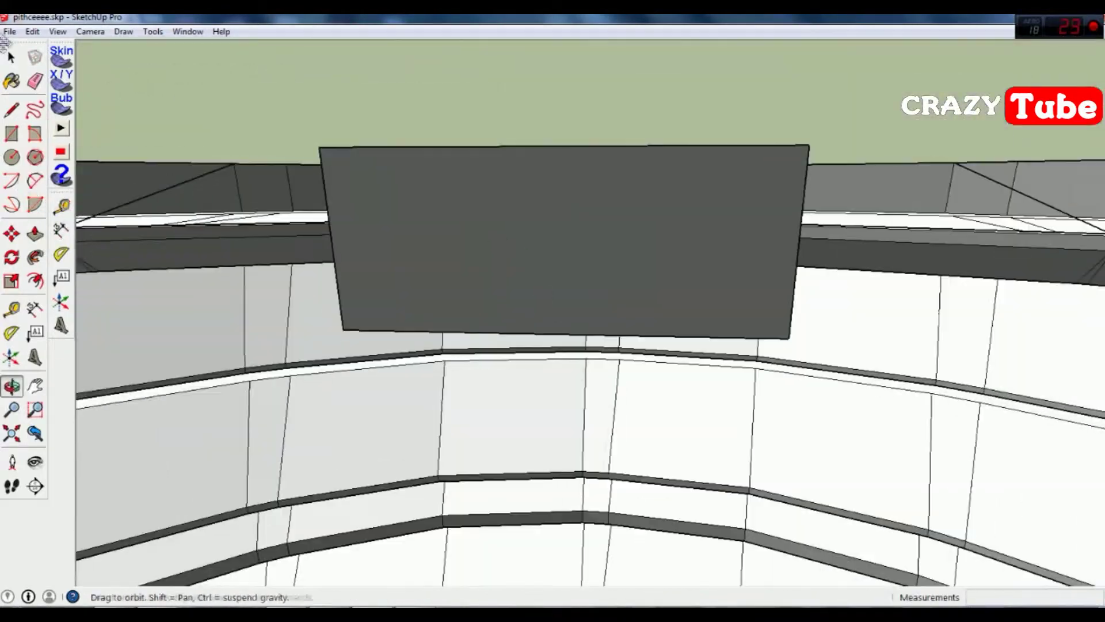
{"action": "left_click_drag", "start_coordinate": [646, 217], "coordinate": [46, 168]}
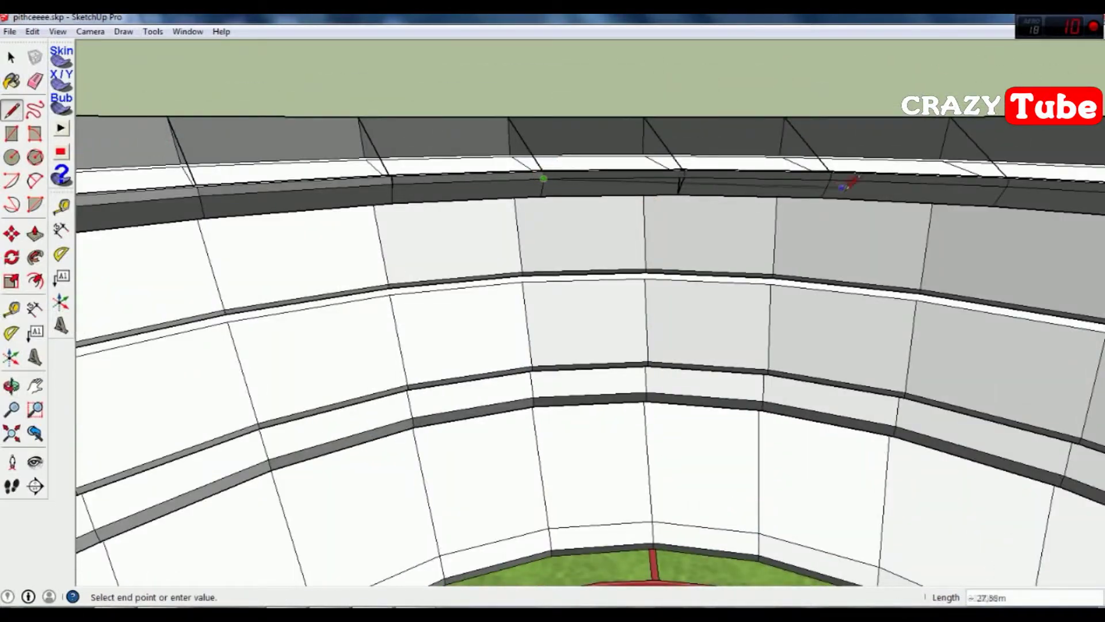
{"action": "key", "text": "p"}
{"action": "scroll", "coordinate": [555, 316], "scroll_direction": "down", "scroll_amount": 10}
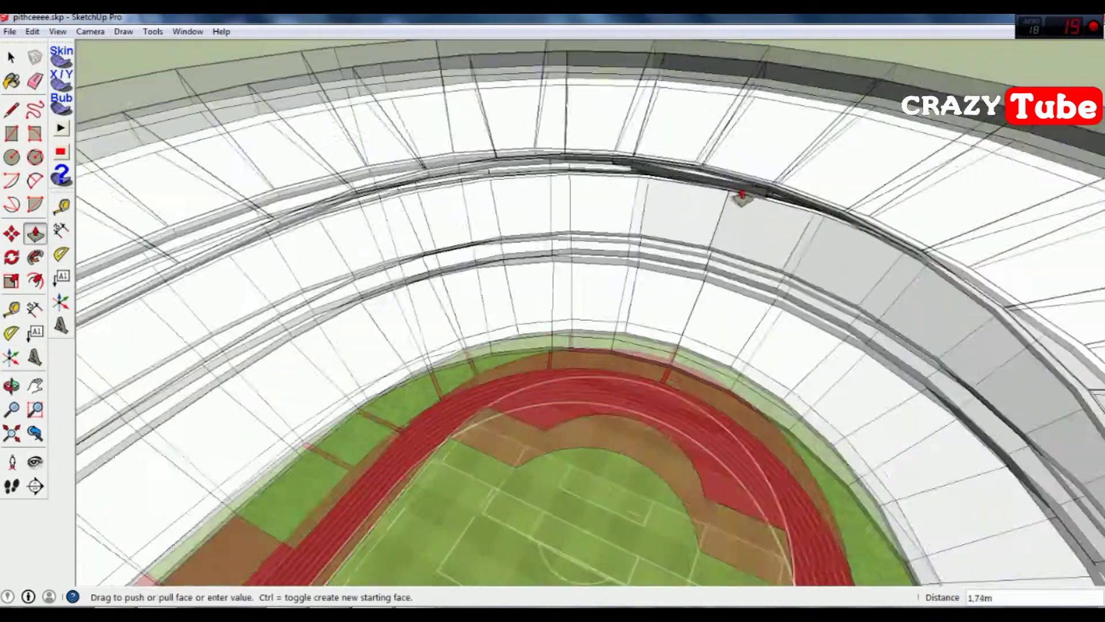
{"action": "scroll", "coordinate": [735, 192], "scroll_direction": "down", "scroll_amount": 3}
{"action": "scroll", "coordinate": [708, 316], "scroll_direction": "up", "scroll_amount": 3}
{"action": "middle_click_drag", "start_coordinate": [437, 288], "coordinate": [434, 274]}
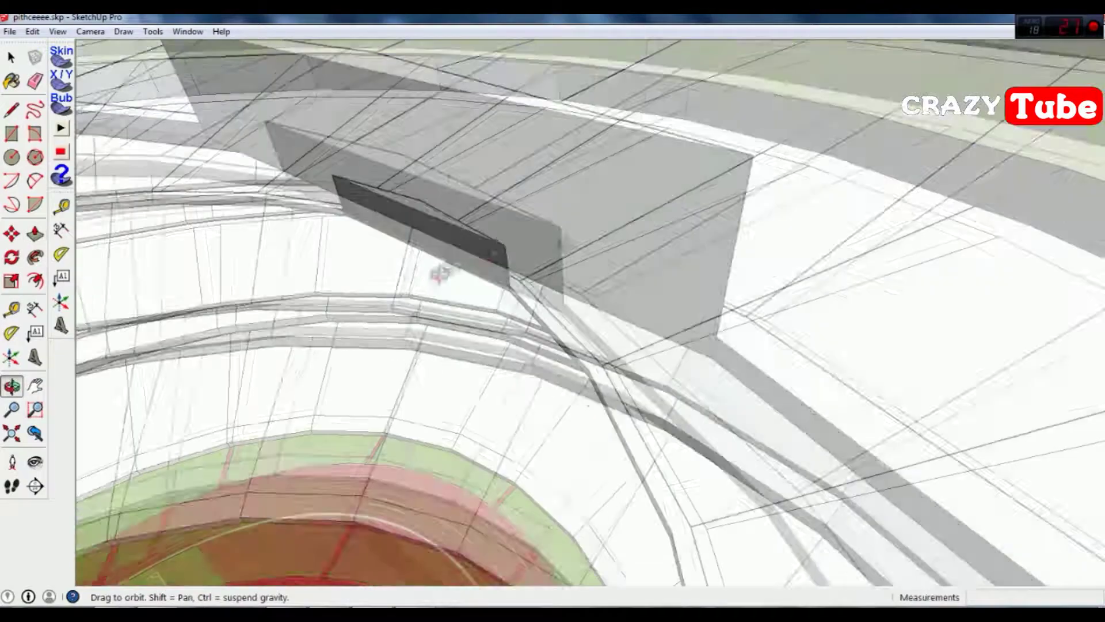
{"action": "left_click", "coordinate": [35, 462]}
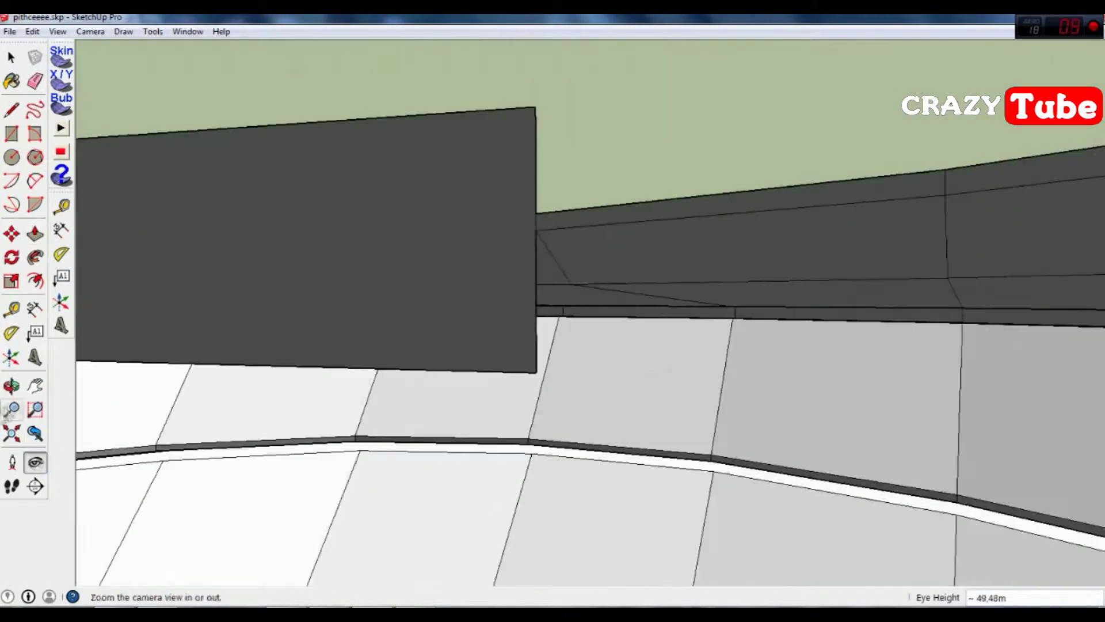
{"action": "left_click", "coordinate": [11, 386]}
{"action": "left_click_drag", "start_coordinate": [403, 368], "coordinate": [461, 373]}
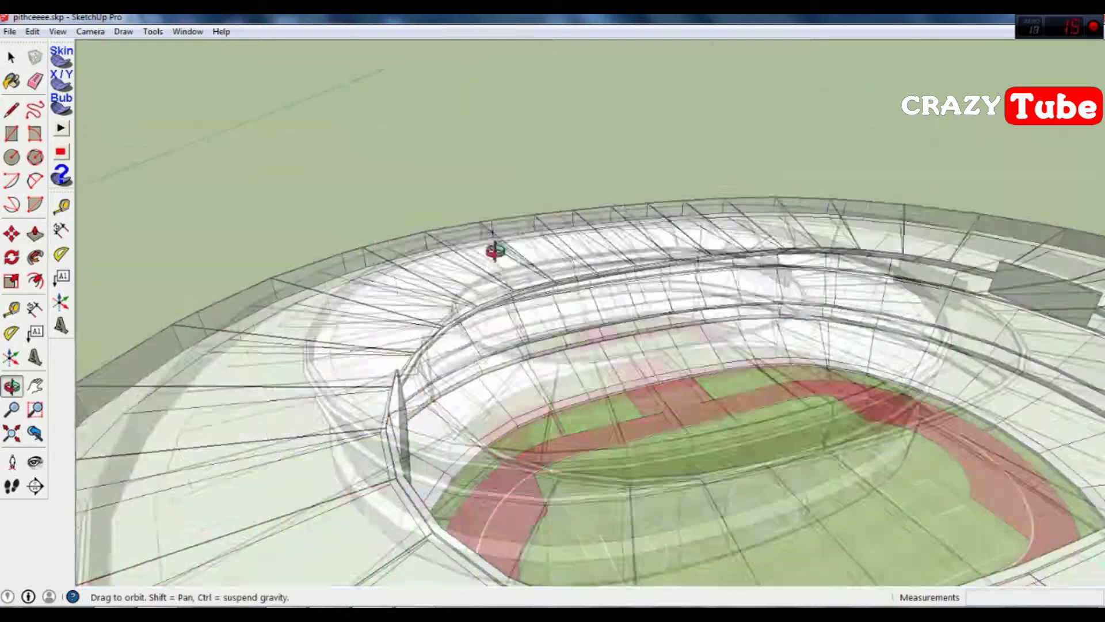
{"action": "scroll", "coordinate": [751, 280], "scroll_direction": "up", "scroll_amount": 10}
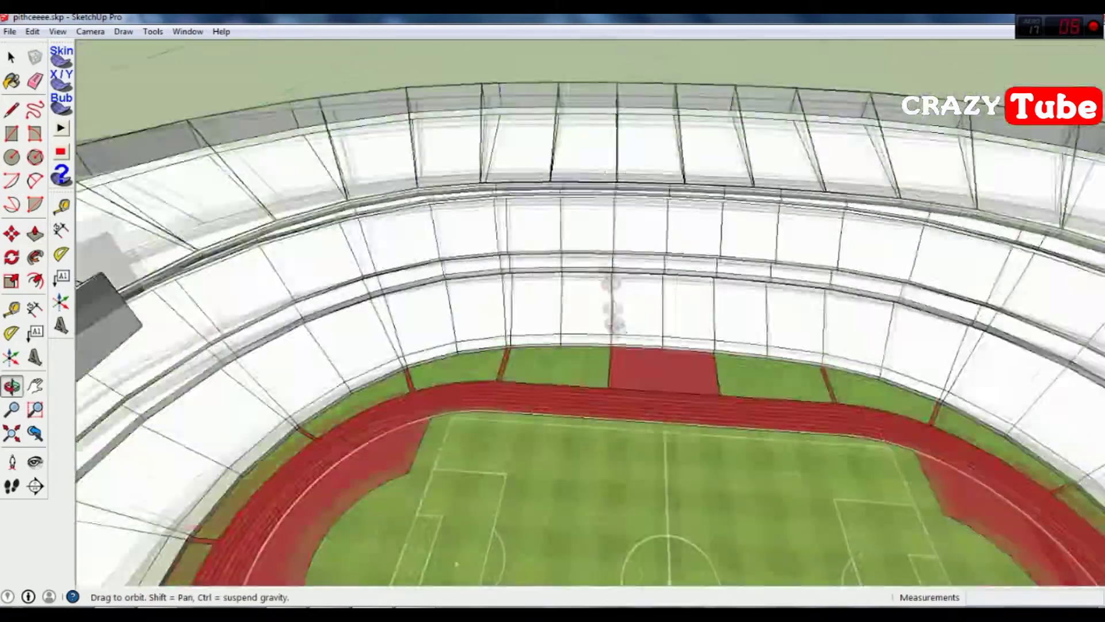
{"action": "left_click_drag", "start_coordinate": [623, 320], "coordinate": [946, 247]}
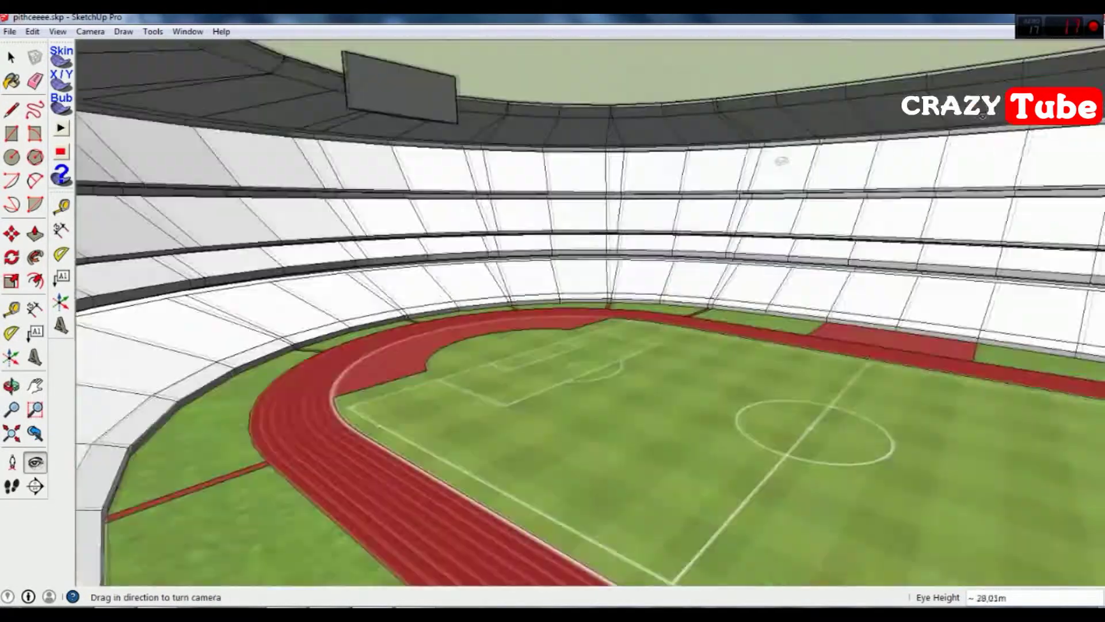
{"action": "mouse_move", "coordinate": [781, 161]}
{"action": "left_mouse_down"}
{"action": "mouse_move", "coordinate": [575, 491]}
{"action": "mouse_move", "coordinate": [574, 411]}
{"action": "left_mouse_up"}
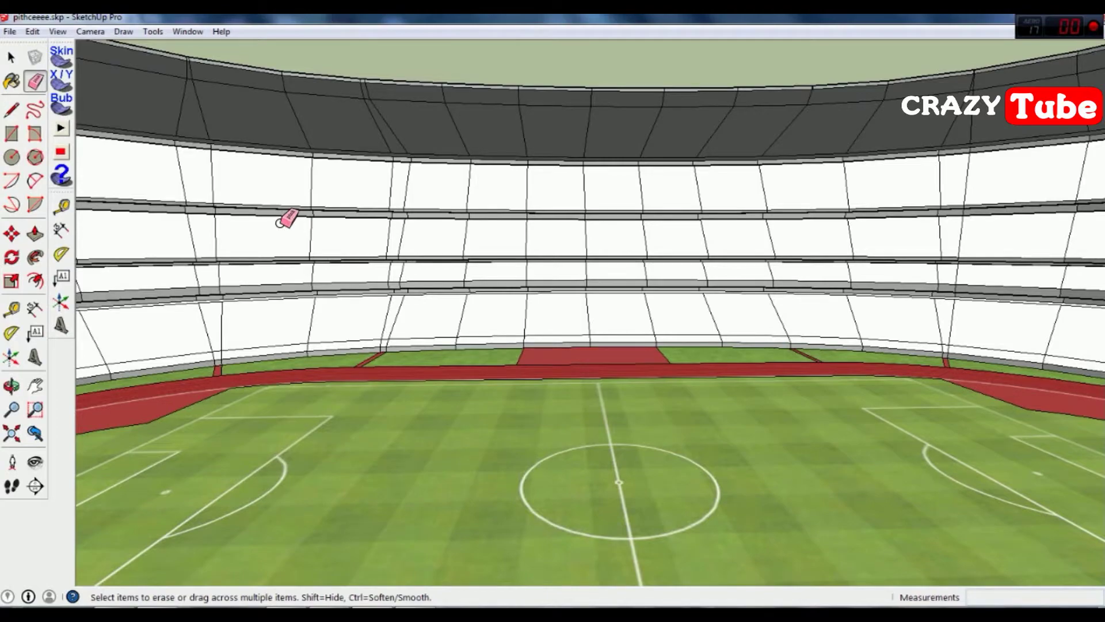
- Erase the white slab face over the upper-stand opening so the gap shows through
{"action": "scroll", "coordinate": [319, 264], "scroll_direction": "up", "scroll_amount": 5}
{"action": "middle_click_drag", "start_coordinate": [234, 242], "coordinate": [36, 93]}
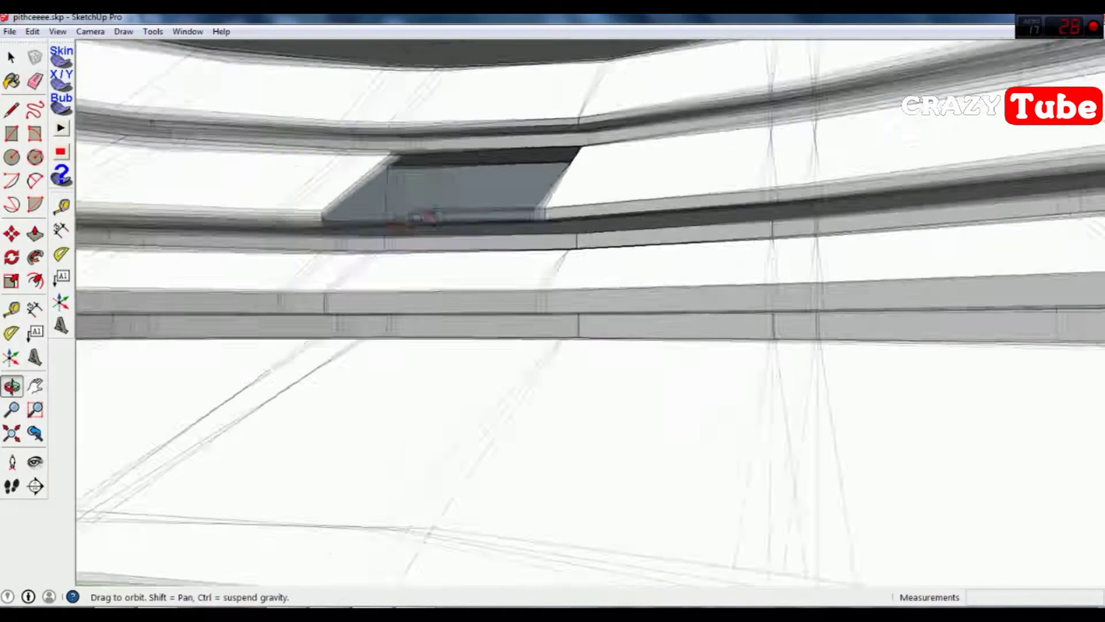
{"action": "left_click", "coordinate": [35, 83]}
{"action": "scroll", "coordinate": [575, 403], "scroll_direction": "up", "scroll_amount": 4}
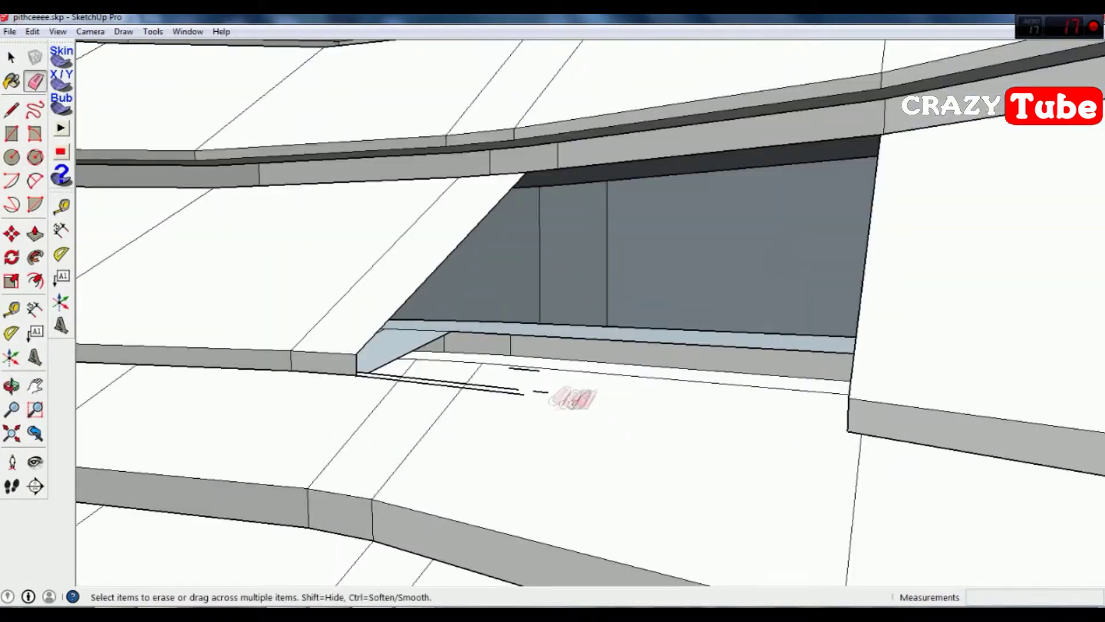
{"action": "scroll", "coordinate": [483, 357], "scroll_direction": "up", "scroll_amount": 3}
{"action": "scroll", "coordinate": [599, 286], "scroll_direction": "up", "scroll_amount": 2}
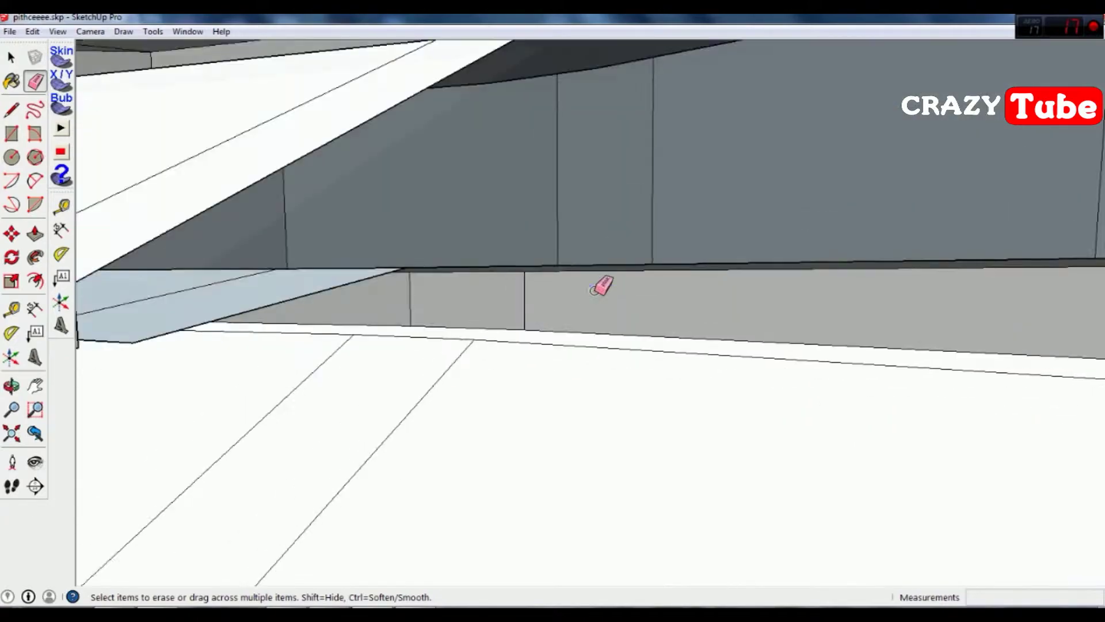
{"action": "scroll", "coordinate": [599, 286], "scroll_direction": "down", "scroll_amount": 4}
{"action": "left_click", "coordinate": [11, 386]}
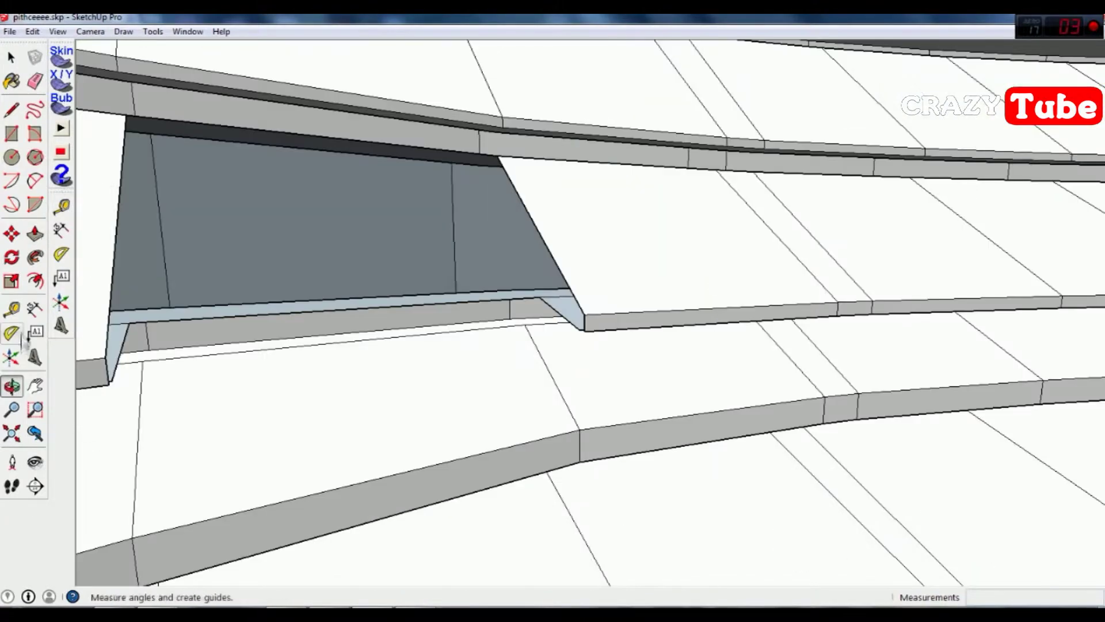
{"action": "left_click", "coordinate": [35, 83]}
{"action": "left_click", "coordinate": [585, 333]}
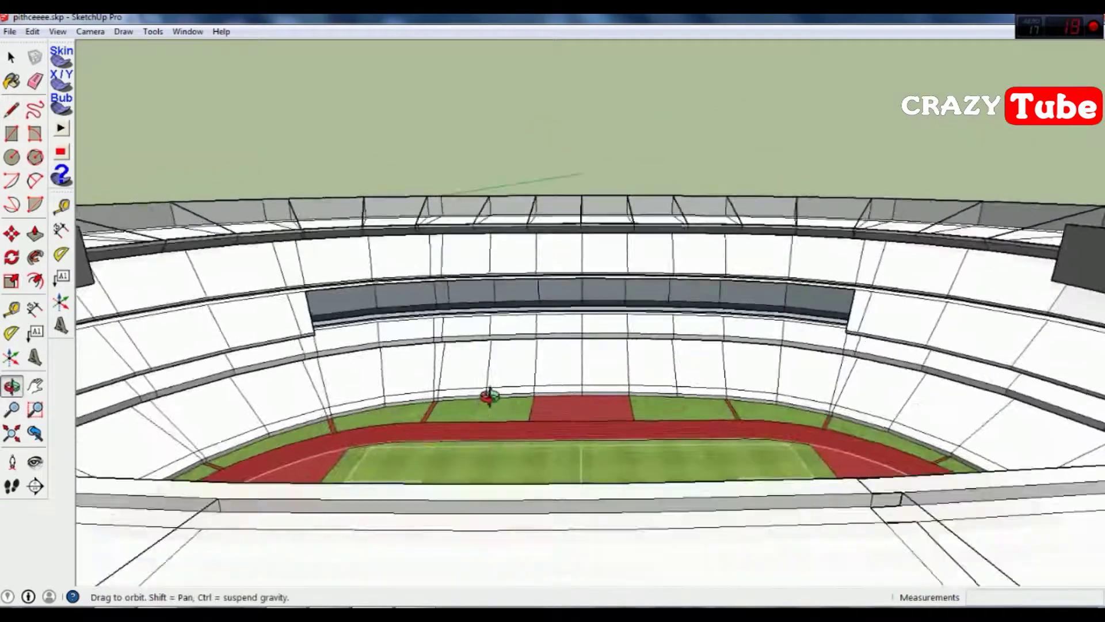
- Draw the 2.98 m vertical edge down the dark end wall to its bottom edge
{"action": "mouse_move", "coordinate": [490, 396]}
{"action": "left_mouse_down"}
{"action": "mouse_move", "coordinate": [525, 257]}
{"action": "mouse_move", "coordinate": [230, 316]}
{"action": "mouse_move", "coordinate": [316, 306]}
{"action": "mouse_move", "coordinate": [339, 344]}
{"action": "mouse_move", "coordinate": [486, 434]}
{"action": "mouse_move", "coordinate": [553, 432]}
{"action": "mouse_move", "coordinate": [616, 524]}
{"action": "left_mouse_up"}
{"action": "key", "text": "l"}
{"action": "middle_click_drag", "start_coordinate": [646, 427], "coordinate": [731, 513]}
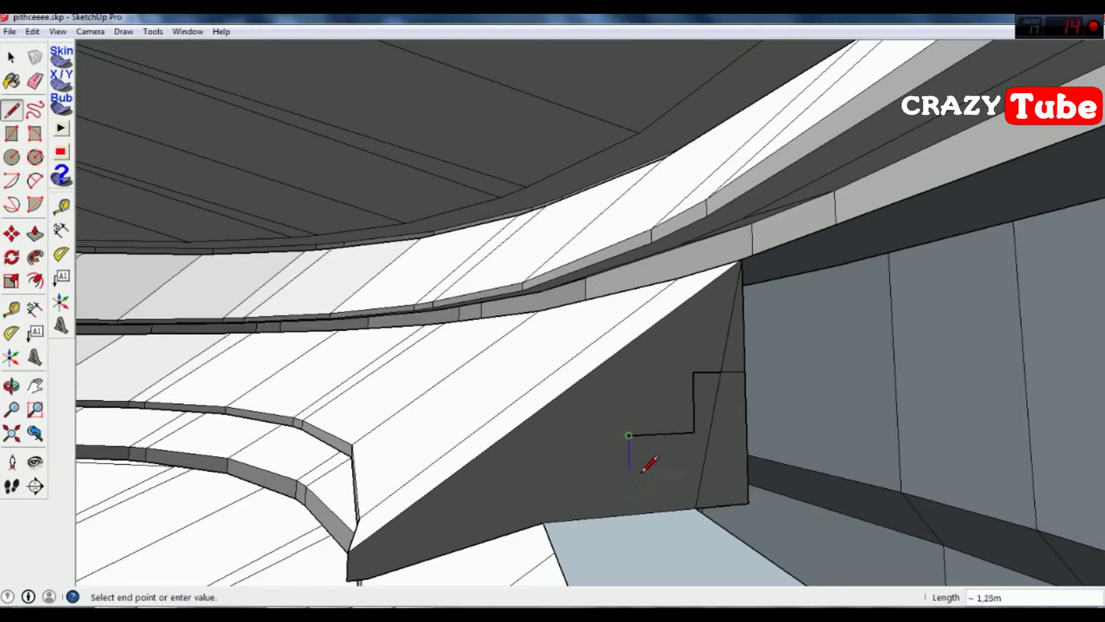
{"action": "left_click", "coordinate": [642, 512]}
{"action": "scroll", "coordinate": [691, 438], "scroll_direction": "up", "scroll_amount": 3}
{"action": "key", "text": "e"}
{"action": "scroll", "coordinate": [662, 402], "scroll_direction": "down", "scroll_amount": 4}
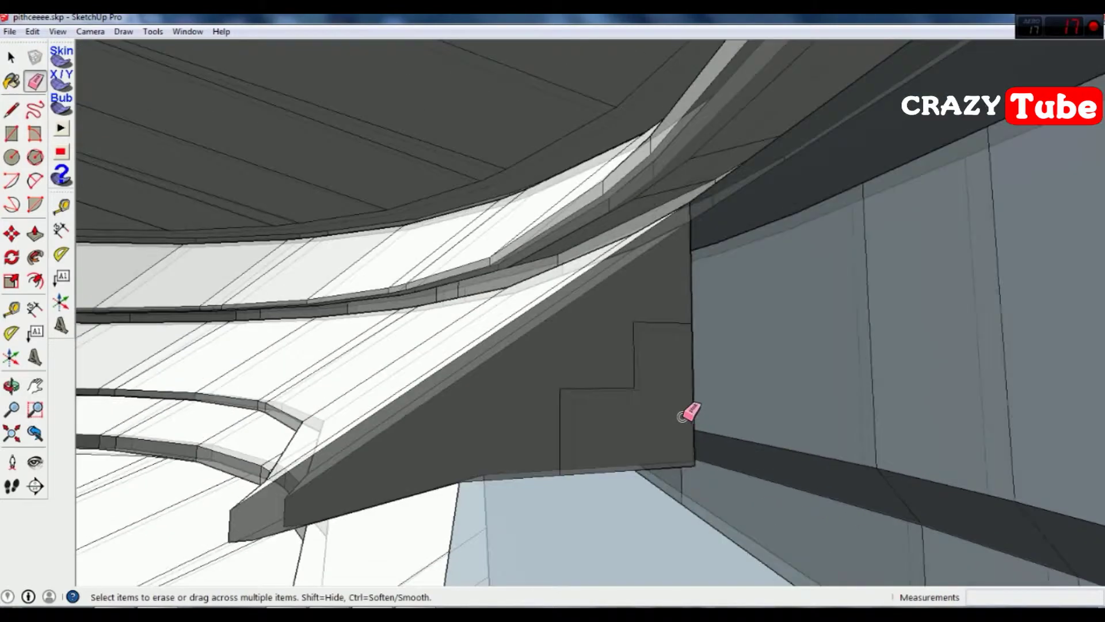
{"action": "left_click", "coordinate": [11, 110]}
{"action": "scroll", "coordinate": [518, 437], "scroll_direction": "up", "scroll_amount": 2}
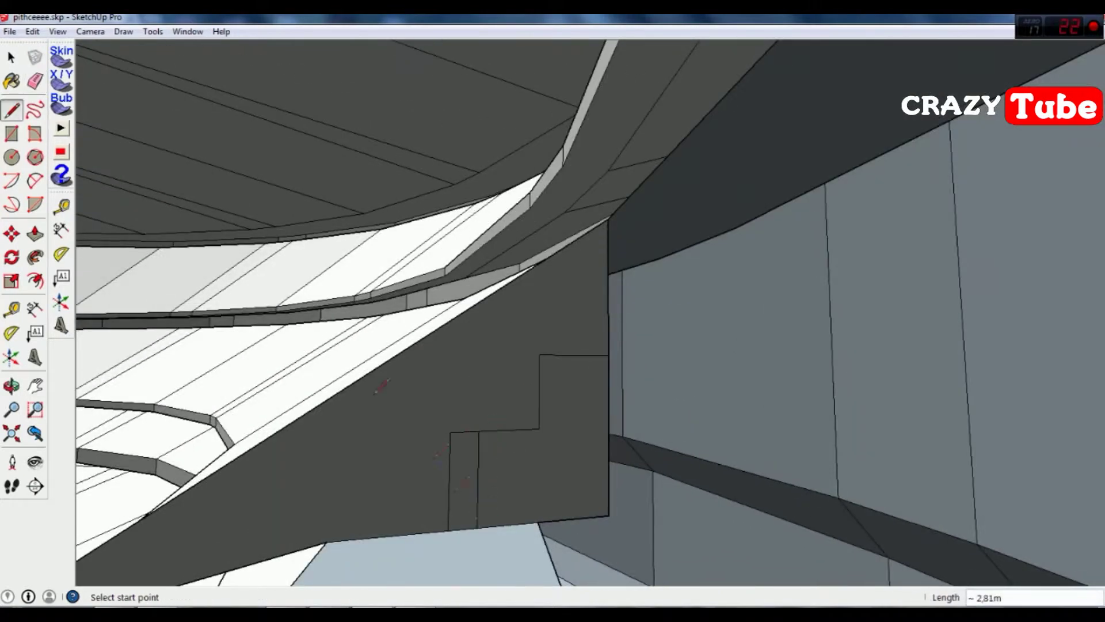
{"action": "scroll", "coordinate": [808, 510], "scroll_direction": "down", "scroll_amount": 3}
{"action": "key", "text": "l"}
{"action": "scroll", "coordinate": [587, 469], "scroll_direction": "up", "scroll_amount": 3}
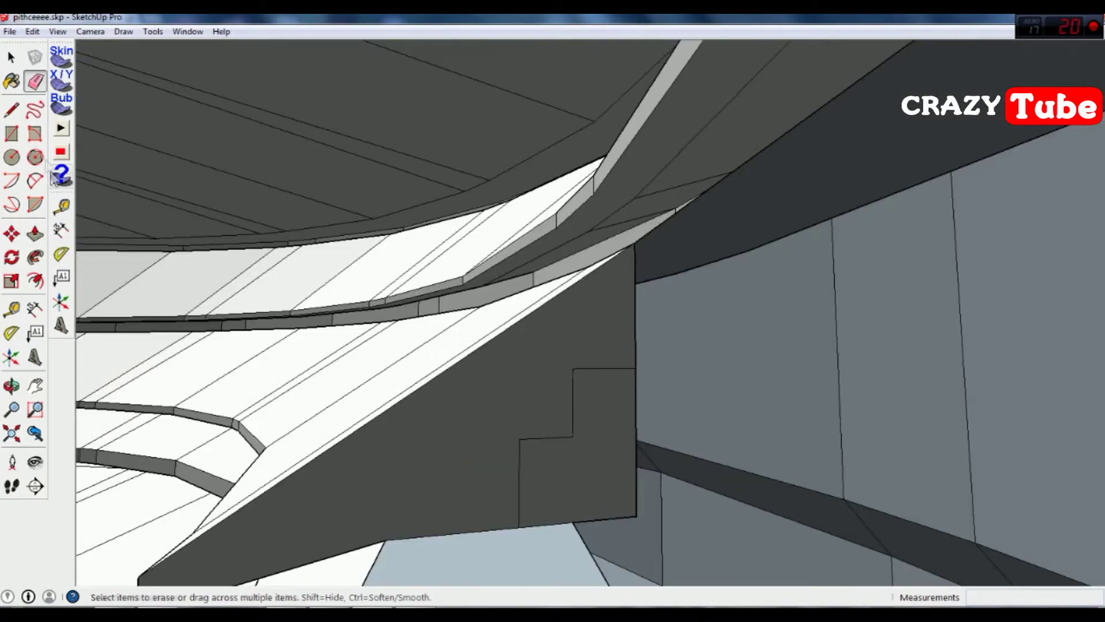
{"action": "scroll", "coordinate": [587, 469], "scroll_direction": "up", "scroll_amount": 2}
- Draw the stepped notch corners and horizontal edge across the wall to its corner
{"action": "left_click", "coordinate": [619, 435]}
{"action": "scroll", "coordinate": [627, 478], "scroll_direction": "down", "scroll_amount": 2}
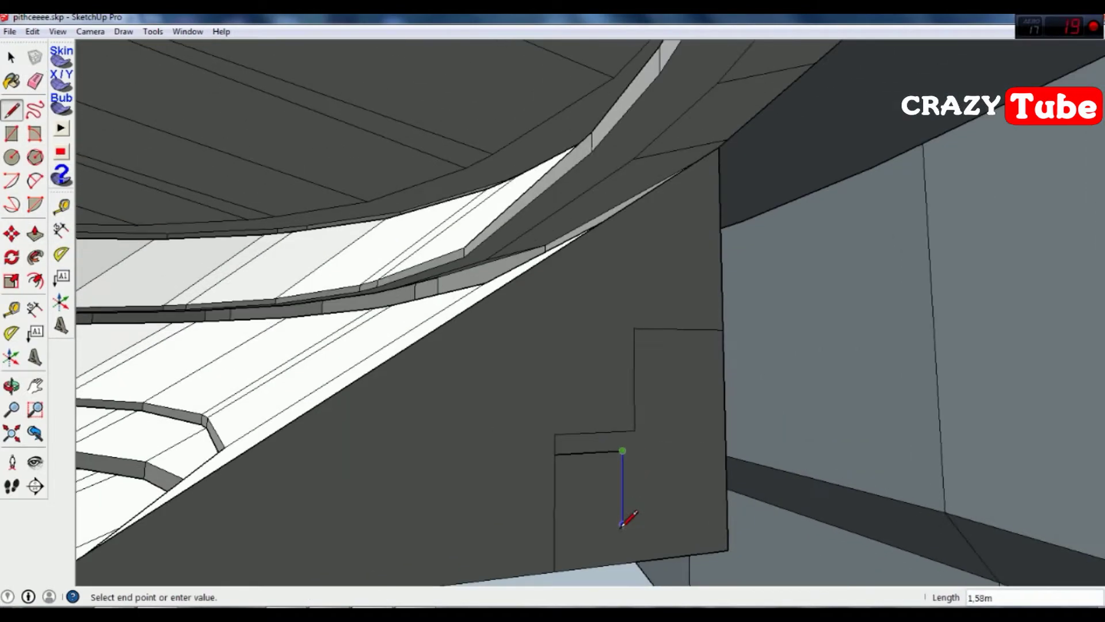
{"action": "scroll", "coordinate": [580, 536], "scroll_direction": "up", "scroll_amount": 2}
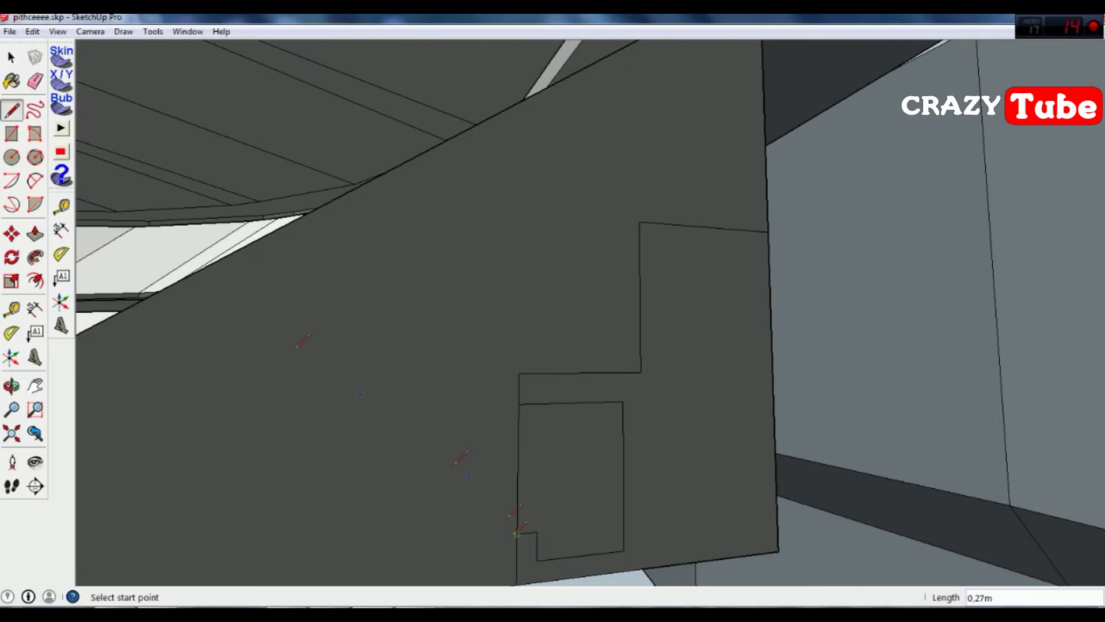
{"action": "middle_click_drag", "start_coordinate": [518, 465], "coordinate": [499, 400]}
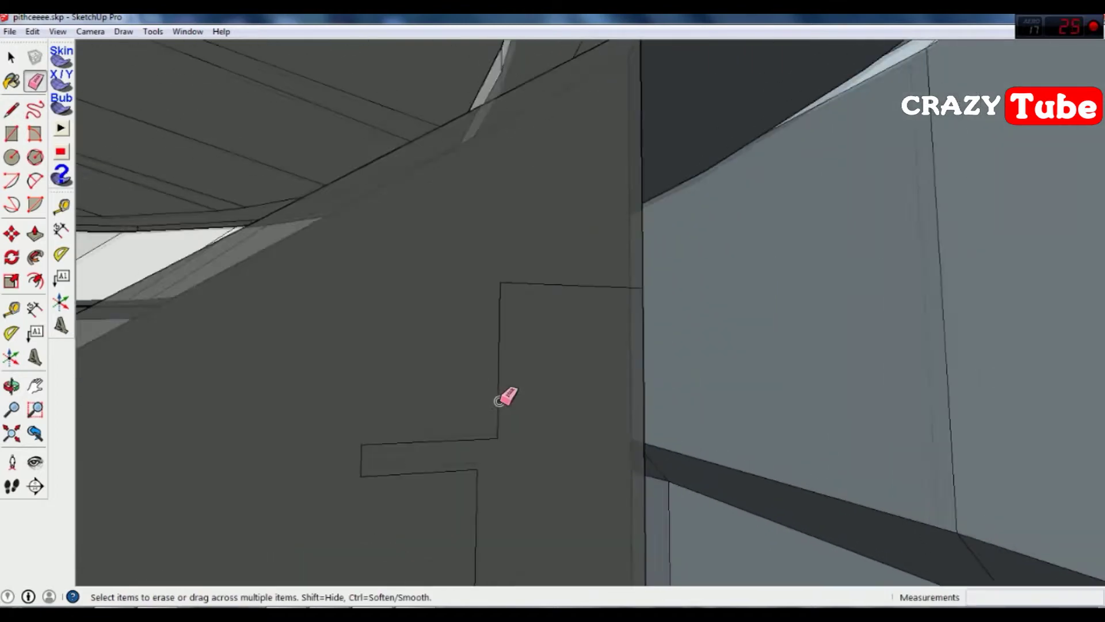
{"action": "scroll", "coordinate": [499, 314], "scroll_direction": "up", "scroll_amount": 1}
{"action": "left_click", "coordinate": [499, 307]}
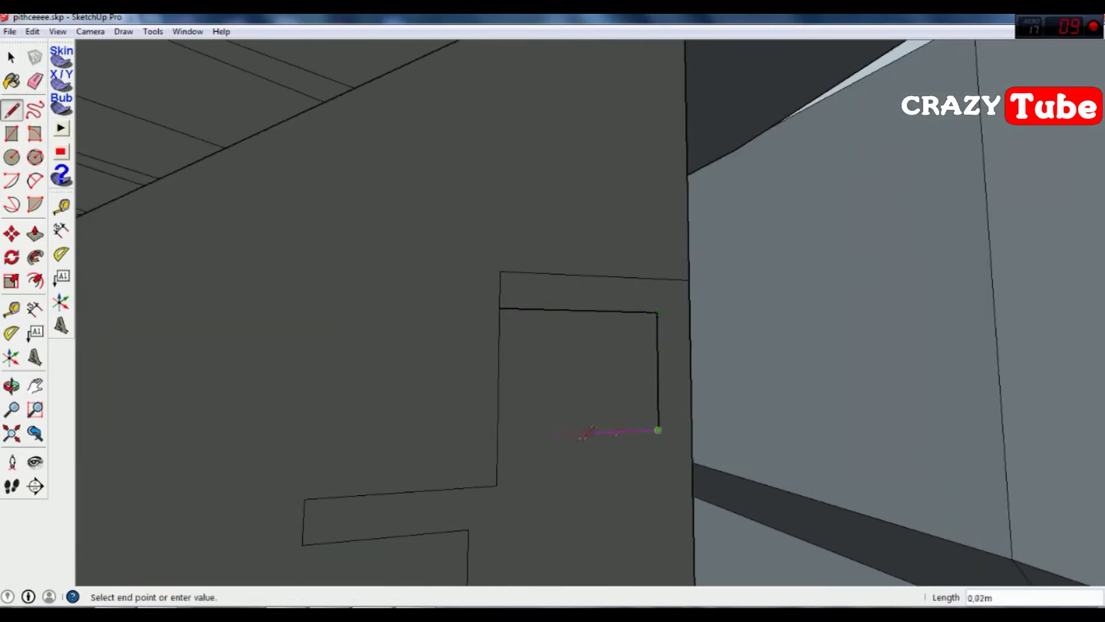
{"action": "scroll", "coordinate": [498, 436], "scroll_direction": "down", "scroll_amount": 3}
{"action": "scroll", "coordinate": [685, 382], "scroll_direction": "up", "scroll_amount": 2}
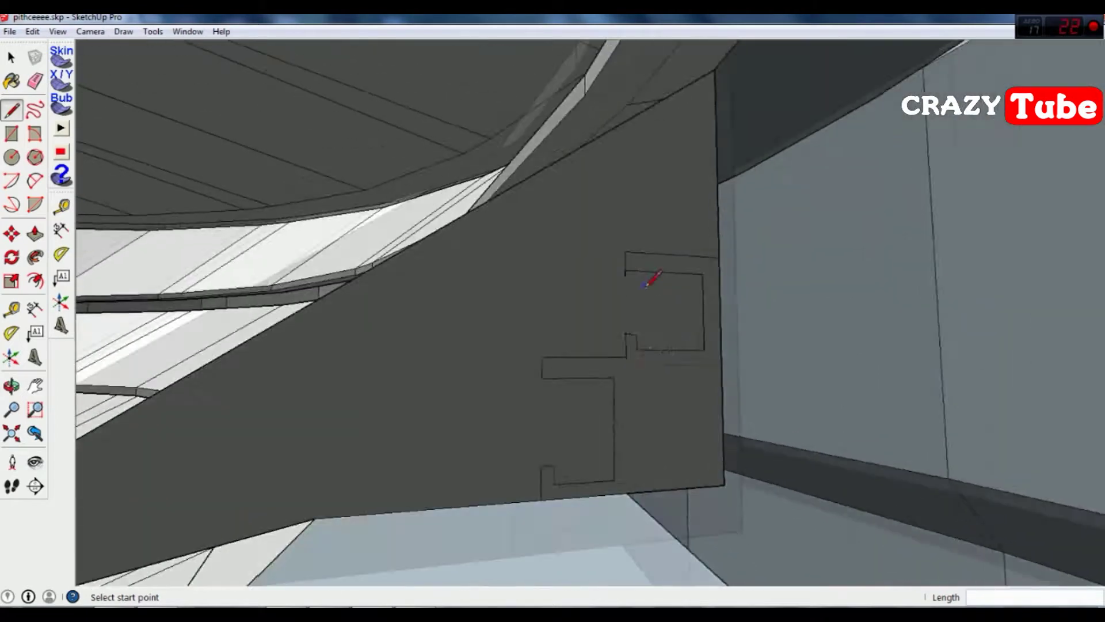
{"action": "scroll", "coordinate": [655, 276], "scroll_direction": "up", "scroll_amount": 2}
{"action": "middle_click_drag", "start_coordinate": [602, 272], "coordinate": [661, 236]}
{"action": "middle_click_drag", "start_coordinate": [656, 185], "coordinate": [716, 430]}
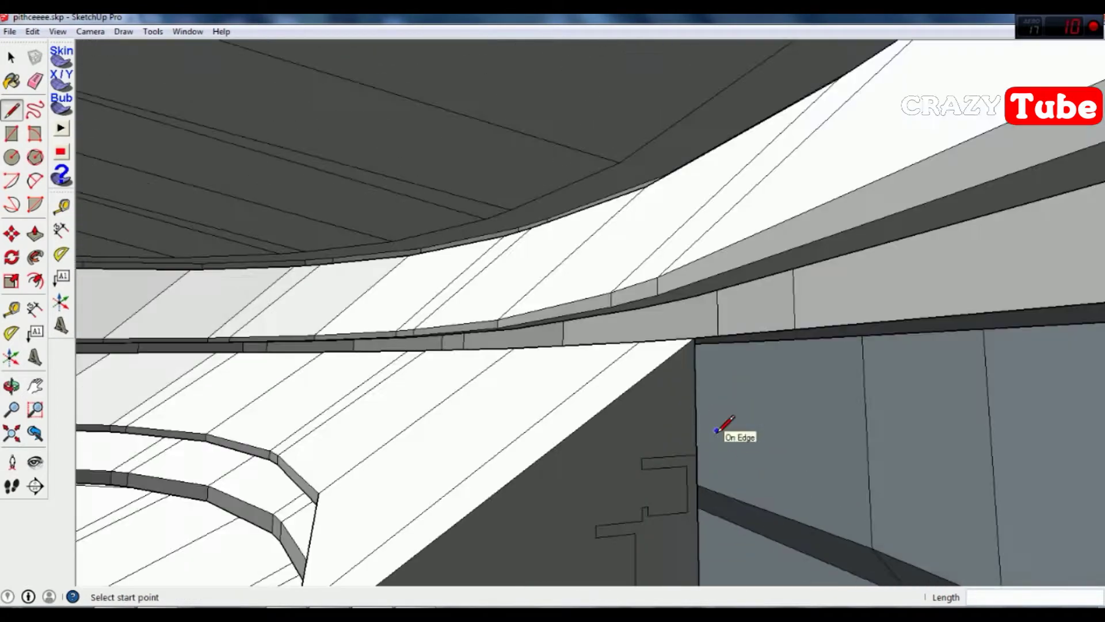
{"action": "scroll", "coordinate": [638, 420], "scroll_direction": "up", "scroll_amount": 4}
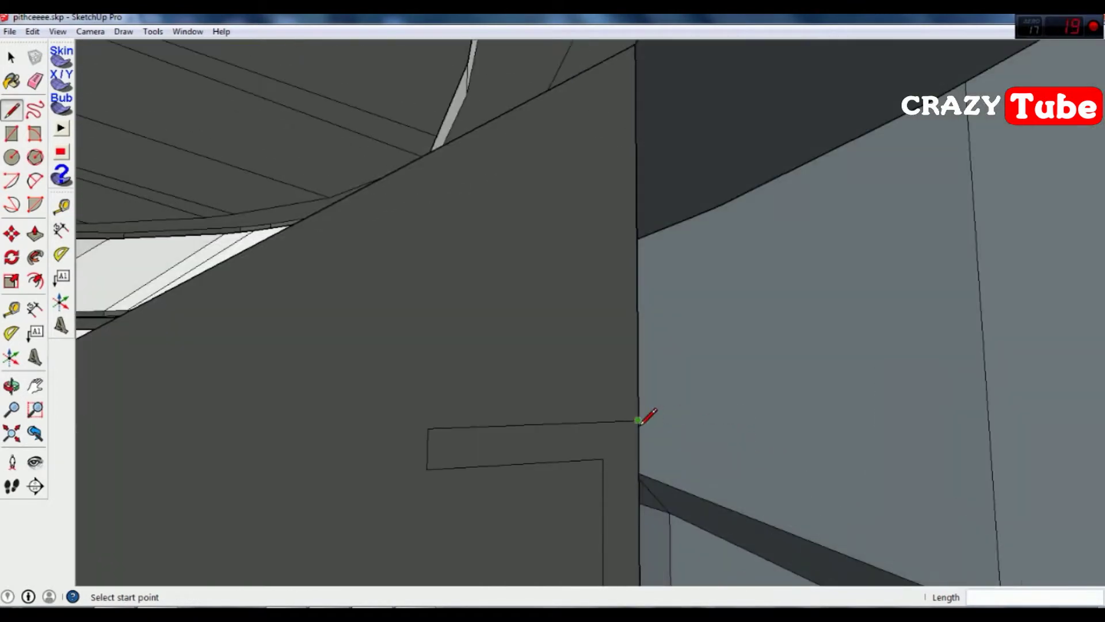
{"action": "left_click", "coordinate": [832, 419]}
{"action": "scroll", "coordinate": [793, 345], "scroll_direction": "down", "scroll_amount": 3}
{"action": "left_click", "coordinate": [687, 337]}
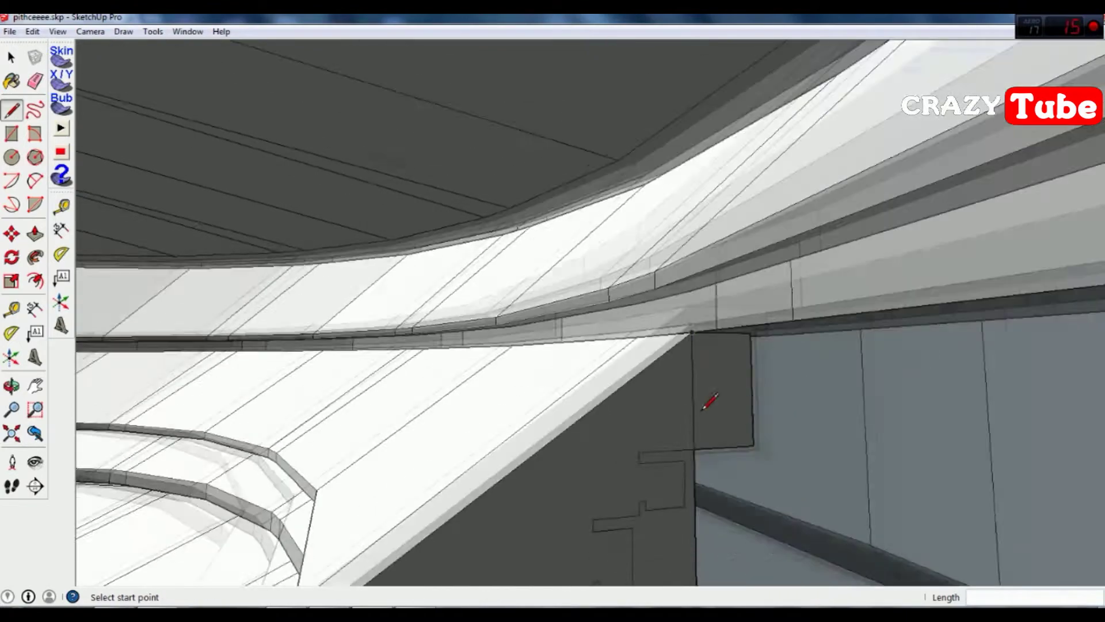
- Start a further line on the wall's vertical edge and clean up stray edges
{"action": "middle_click_drag", "start_coordinate": [711, 400], "coordinate": [696, 321]}
{"action": "left_click", "coordinate": [689, 340]}
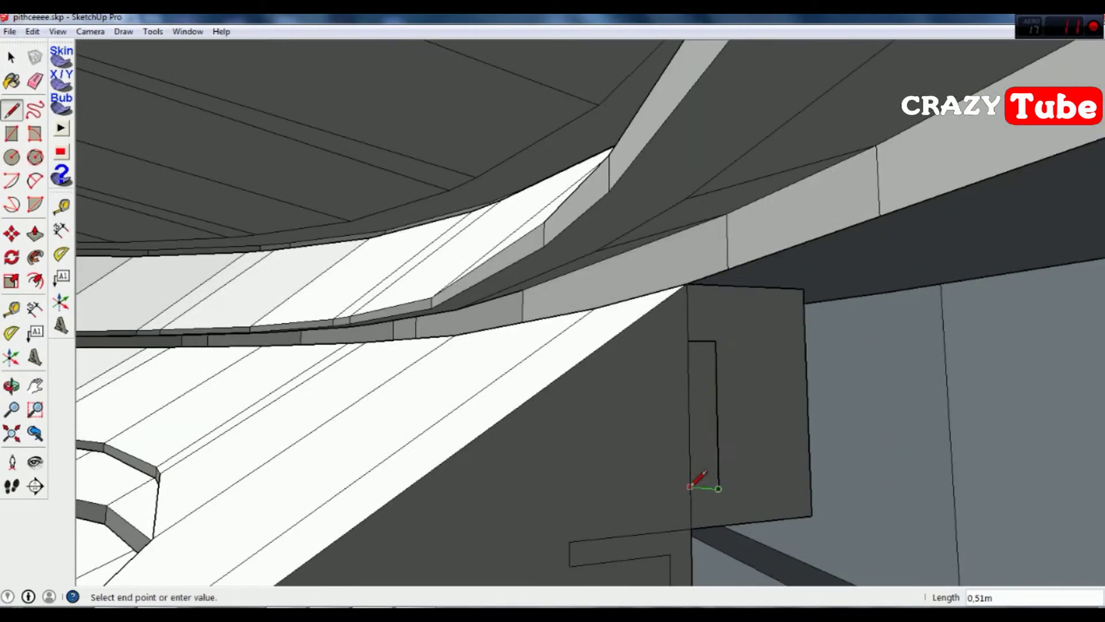
{"action": "scroll", "coordinate": [690, 486], "scroll_direction": "up", "scroll_amount": 1}
{"action": "scroll", "coordinate": [694, 484], "scroll_direction": "up", "scroll_amount": 2}
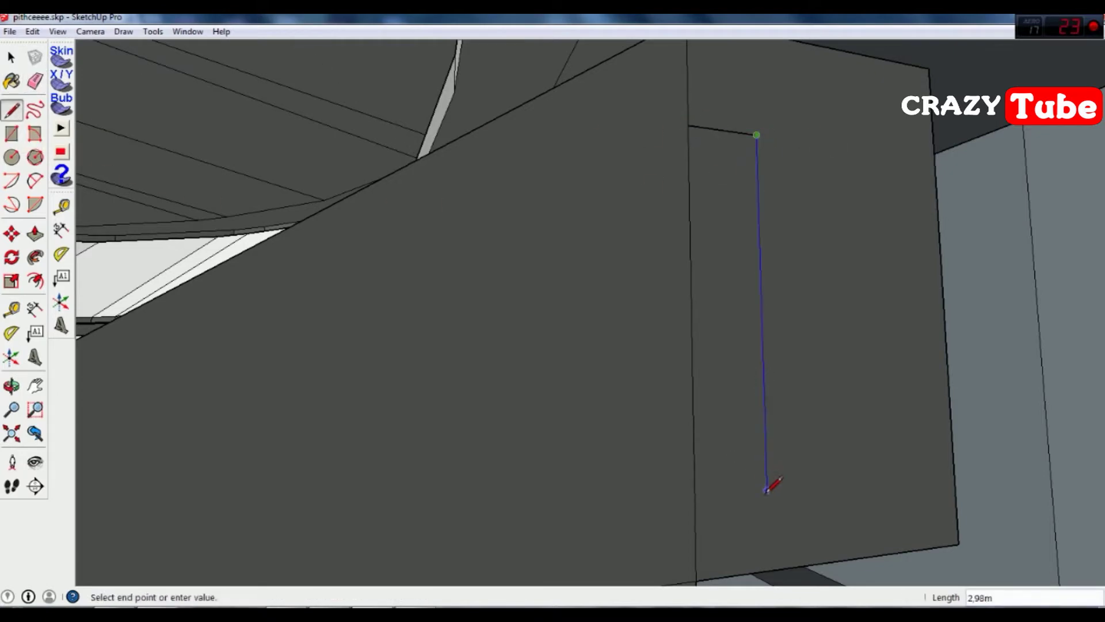
{"action": "scroll", "coordinate": [692, 355], "scroll_direction": "down", "scroll_amount": 3}
{"action": "scroll", "coordinate": [711, 336], "scroll_direction": "up", "scroll_amount": 2}
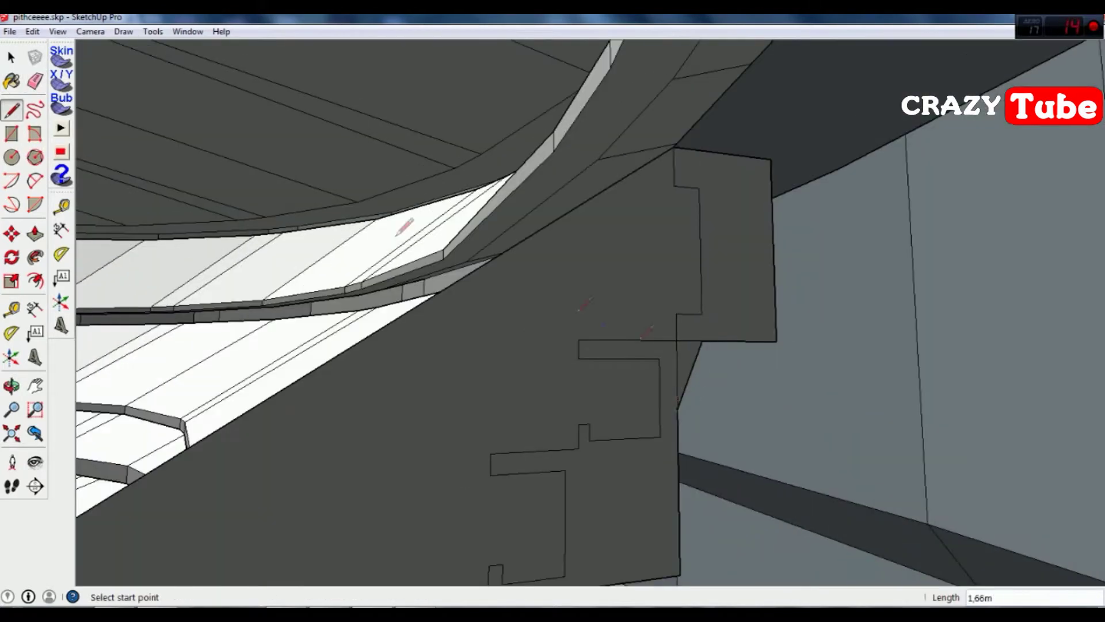
{"action": "key", "text": "e"}
{"action": "scroll", "coordinate": [621, 321], "scroll_direction": "up", "scroll_amount": 3}
{"action": "scroll", "coordinate": [424, 291], "scroll_direction": "down", "scroll_amount": 3}
{"action": "mouse_move", "coordinate": [425, 291]}
{"action": "middle_mouse_down"}
{"action": "mouse_move", "coordinate": [141, 242]}
{"action": "mouse_move", "coordinate": [391, 314]}
{"action": "middle_mouse_up"}
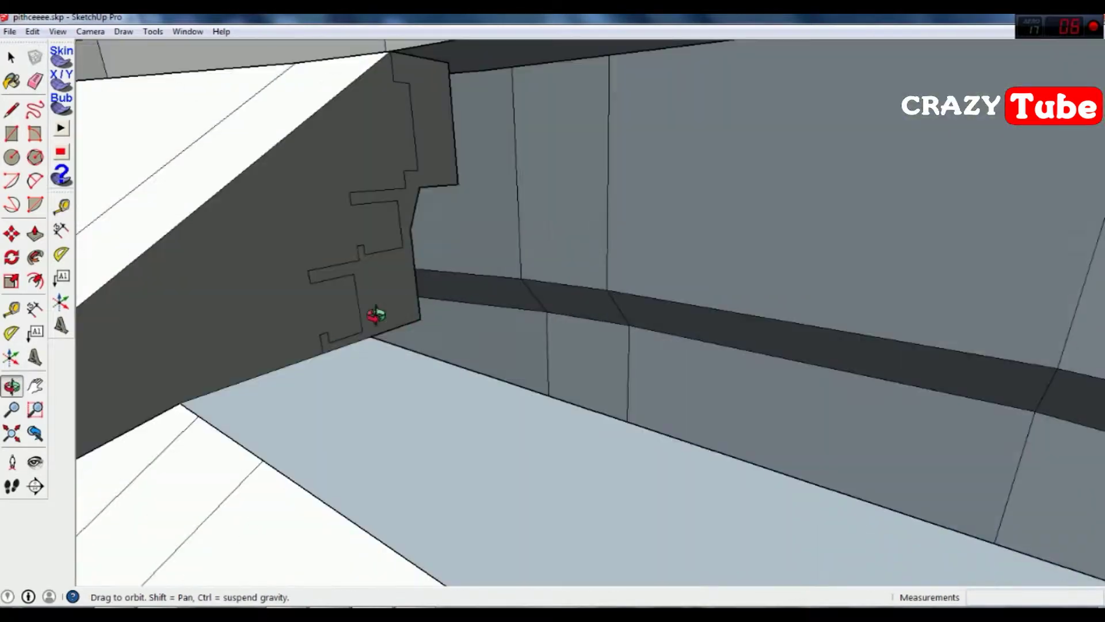
- Pick Follow Me and frame a level, close view of the notch in the stands
{"action": "left_click", "coordinate": [35, 257]}
{"action": "scroll", "coordinate": [486, 369], "scroll_direction": "down", "scroll_amount": 5}
{"action": "scroll", "coordinate": [547, 345], "scroll_direction": "up", "scroll_amount": 2}
{"action": "scroll", "coordinate": [576, 322], "scroll_direction": "down", "scroll_amount": 3}
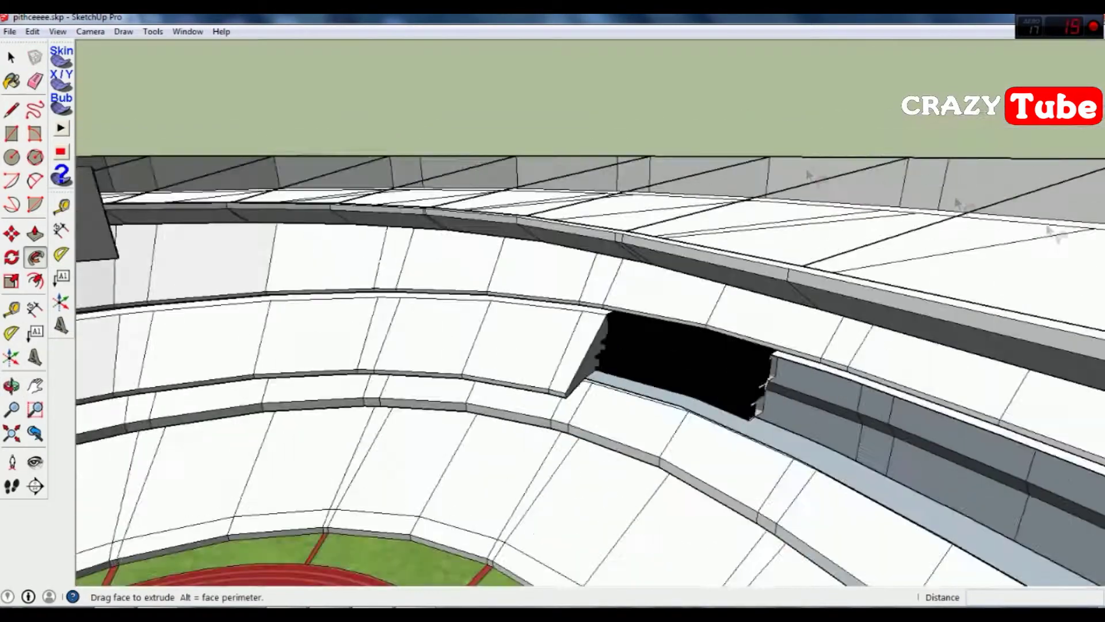
{"action": "scroll", "coordinate": [602, 308], "scroll_direction": "up", "scroll_amount": 2}
{"action": "scroll", "coordinate": [999, 449], "scroll_direction": "down", "scroll_amount": 3}
{"action": "scroll", "coordinate": [767, 187], "scroll_direction": "up", "scroll_amount": 4}
{"action": "scroll", "coordinate": [863, 346], "scroll_direction": "down", "scroll_amount": 2}
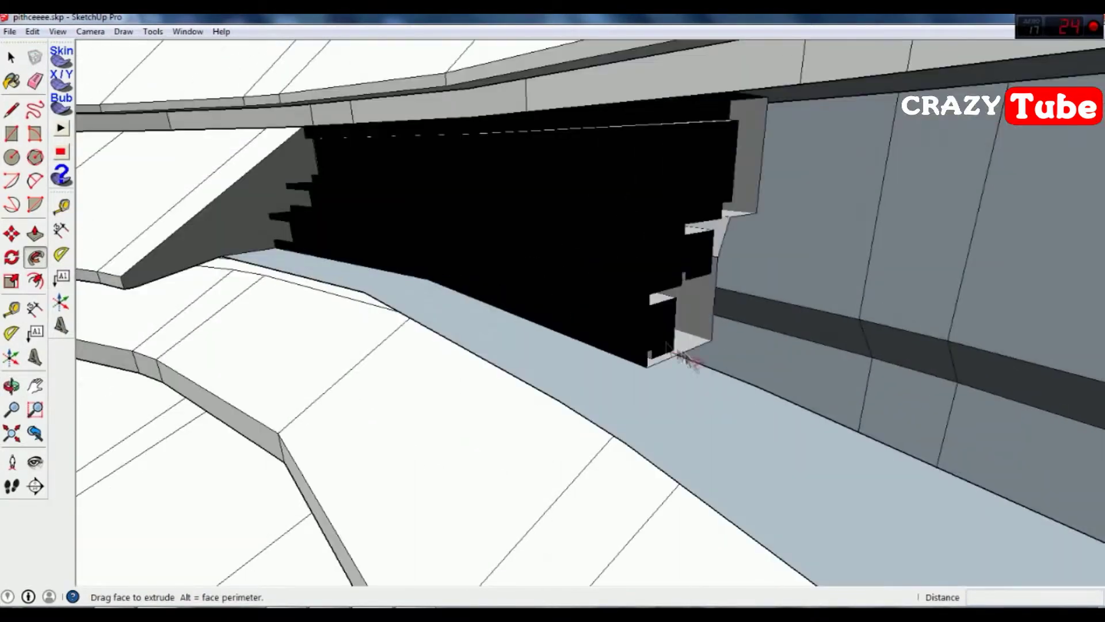
{"action": "mouse_move", "coordinate": [972, 456]}
{"action": "middle_mouse_down"}
{"action": "mouse_move", "coordinate": [451, 449]}
{"action": "mouse_move", "coordinate": [752, 484]}
{"action": "middle_mouse_up"}
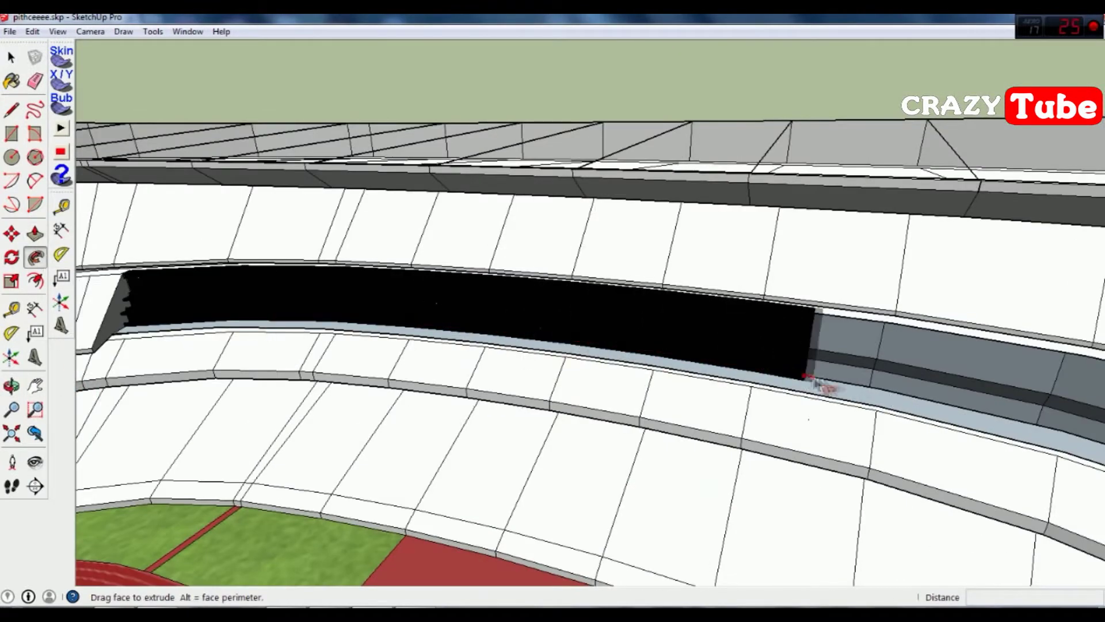
{"action": "scroll", "coordinate": [812, 384], "scroll_direction": "down", "scroll_amount": 3}
{"action": "scroll", "coordinate": [931, 468], "scroll_direction": "up", "scroll_amount": 3}
{"action": "middle_click_drag", "start_coordinate": [932, 468], "coordinate": [723, 387]}
{"action": "scroll", "coordinate": [723, 387], "scroll_direction": "up", "scroll_amount": 3}
- Extrude the notch face along its path with Follow Me to form stacked ledges
{"action": "left_click", "coordinate": [12, 385]}
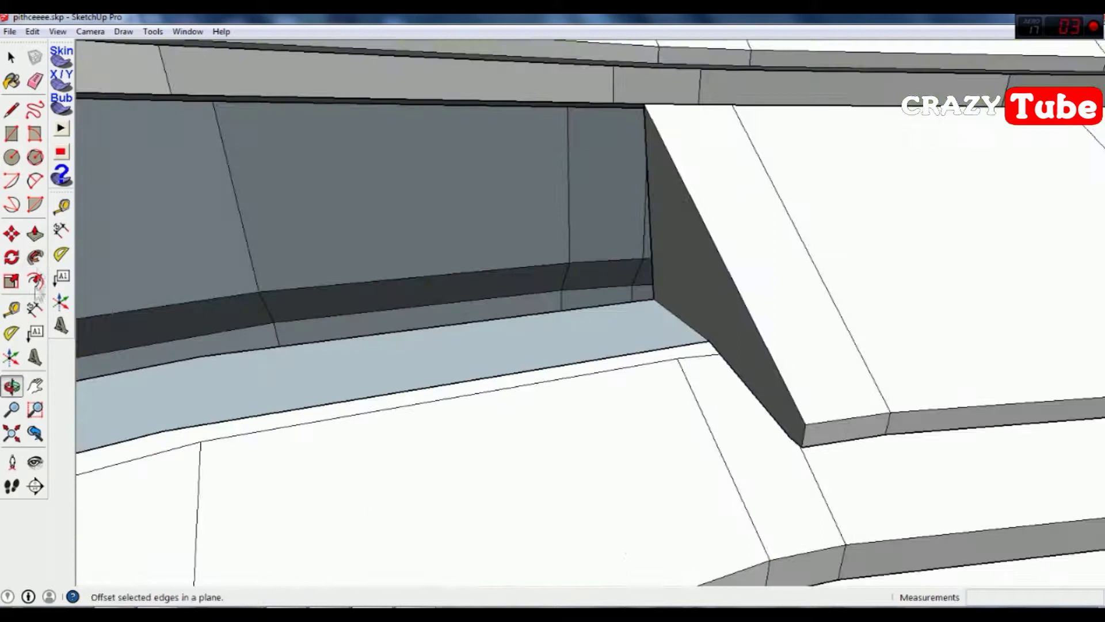
{"action": "left_click", "coordinate": [35, 257]}
{"action": "scroll", "coordinate": [837, 373], "scroll_direction": "down", "scroll_amount": 5}
{"action": "middle_click_drag", "start_coordinate": [837, 373], "coordinate": [576, 346]}
{"action": "left_click", "coordinate": [12, 385]}
{"action": "left_click_drag", "start_coordinate": [403, 403], "coordinate": [334, 481]}
{"action": "scroll", "coordinate": [353, 387], "scroll_direction": "up", "scroll_amount": 5}
{"action": "mouse_move", "coordinate": [353, 387]}
{"action": "left_mouse_down"}
{"action": "mouse_move", "coordinate": [342, 288]}
{"action": "mouse_move", "coordinate": [281, 295]}
{"action": "left_mouse_up"}
- Orbit from beneath the stands to face the curved tiers
{"action": "key", "text": "l"}
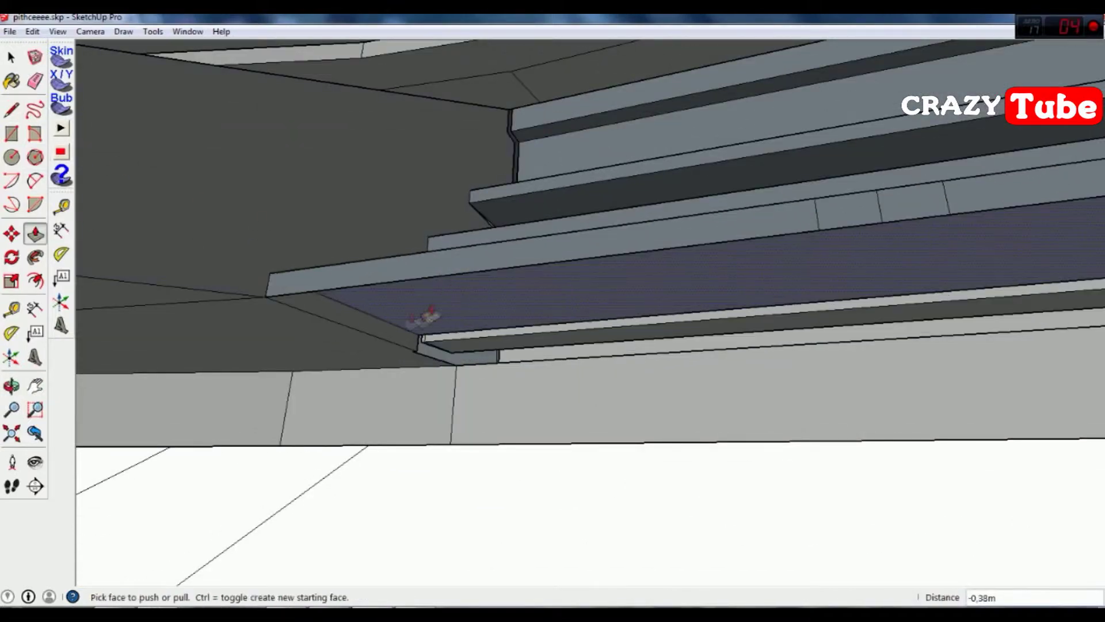
{"action": "mouse_move", "coordinate": [161, 217]}
{"action": "middle_mouse_down"}
{"action": "mouse_move", "coordinate": [301, 290]}
{"action": "mouse_move", "coordinate": [308, 237]}
{"action": "middle_mouse_up"}
{"action": "key", "text": "o"}
{"action": "mouse_move", "coordinate": [309, 237]}
{"action": "left_mouse_down"}
{"action": "mouse_move", "coordinate": [546, 309]}
{"action": "mouse_move", "coordinate": [331, 259]}
{"action": "mouse_move", "coordinate": [602, 395]}
{"action": "mouse_move", "coordinate": [575, 257]}
{"action": "mouse_move", "coordinate": [494, 332]}
{"action": "mouse_move", "coordinate": [412, 321]}
{"action": "left_mouse_up"}
- Paint the recessed ledges with the blue window texture and adjust it via Texture > Position
{"action": "key", "text": "b"}
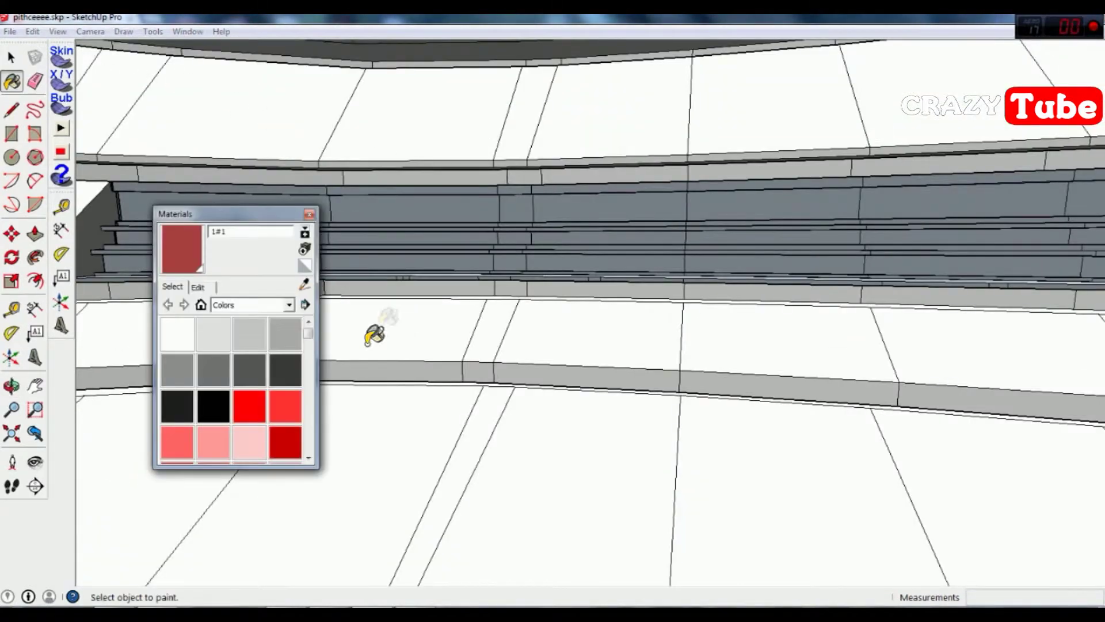
{"action": "left_click", "coordinate": [253, 486]}
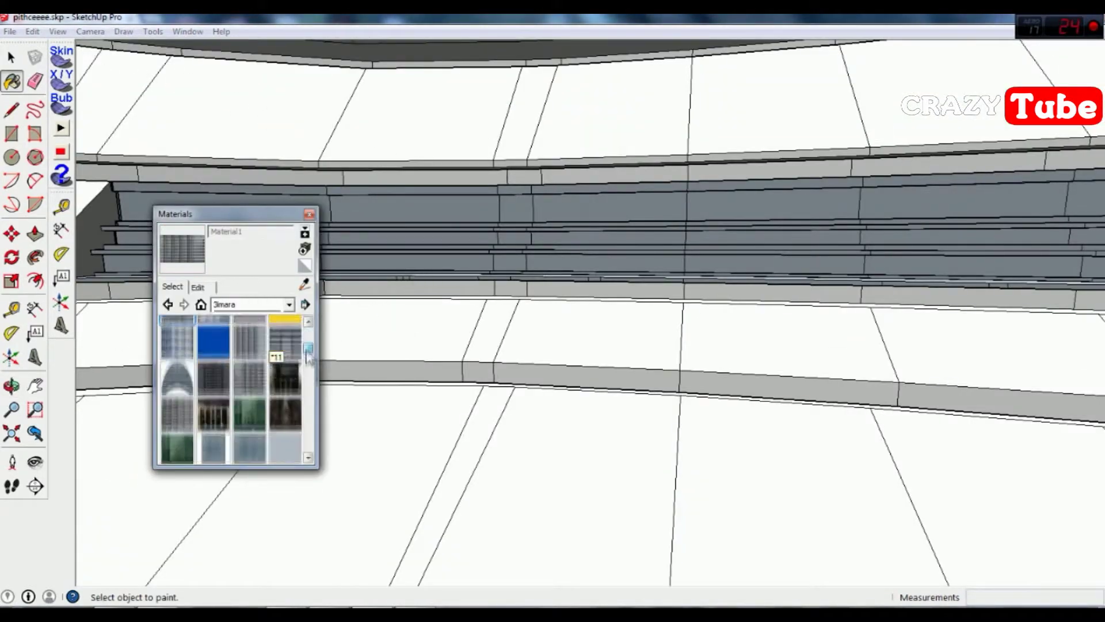
{"action": "left_click", "coordinate": [459, 261]}
{"action": "scroll", "coordinate": [921, 302], "scroll_direction": "up", "scroll_amount": 3}
{"action": "right_click", "coordinate": [622, 266]}
{"action": "left_click", "coordinate": [783, 444]}
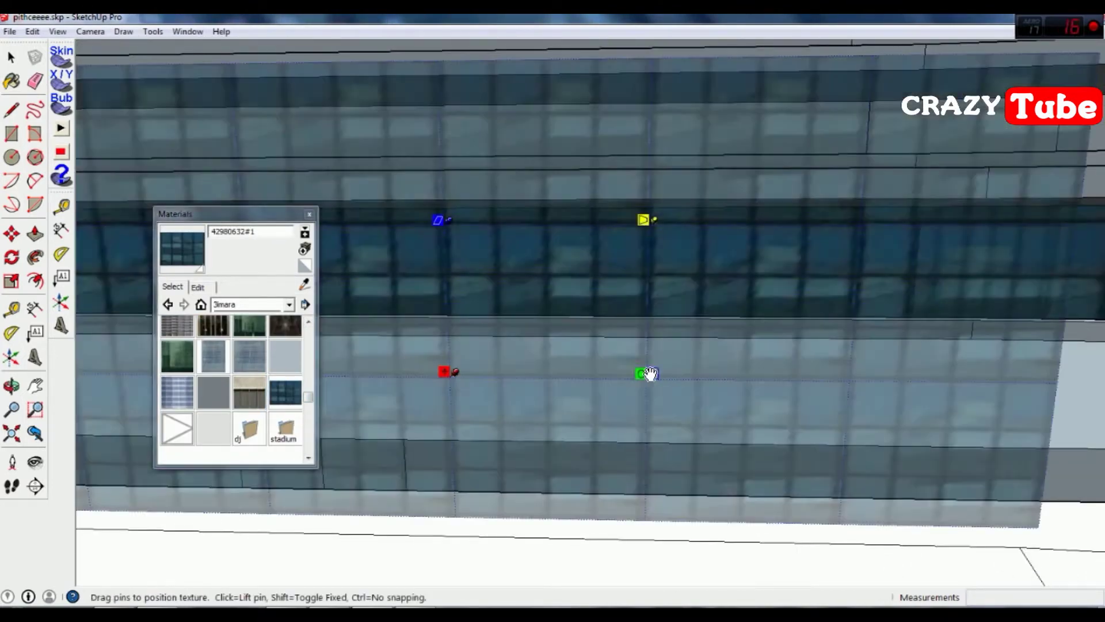
{"action": "key", "text": "Return"}
{"action": "scroll", "coordinate": [326, 279], "scroll_direction": "down", "scroll_amount": 3}
- Paint the facade band with the adidas banner from the stadium materials collection
{"action": "middle_click_drag", "start_coordinate": [326, 278], "coordinate": [1068, 340]}
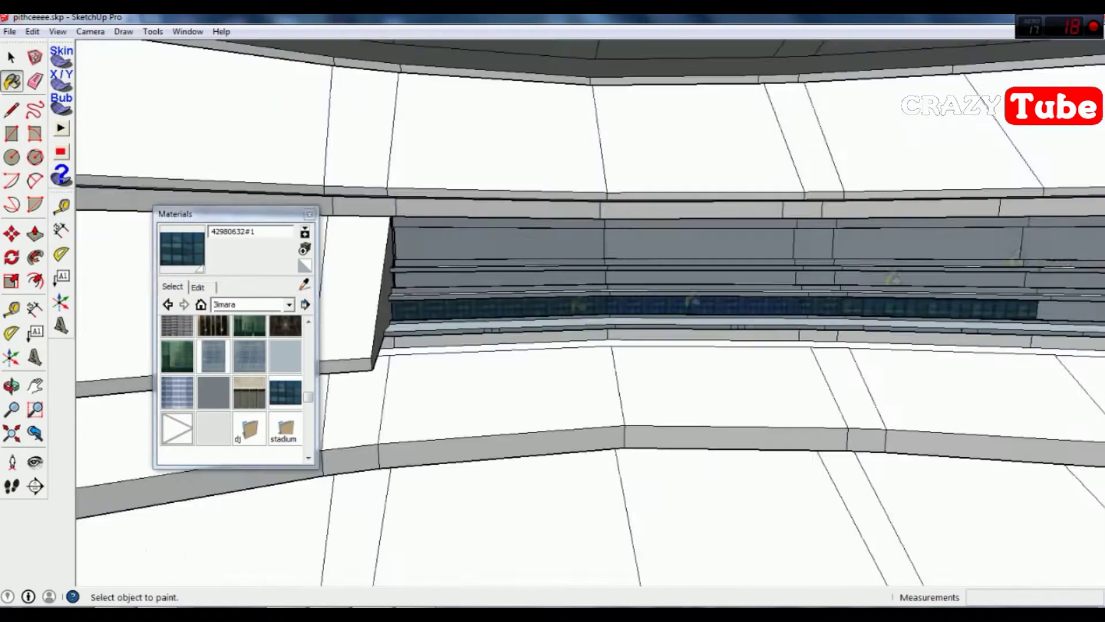
{"action": "scroll", "coordinate": [540, 271], "scroll_direction": "down", "scroll_amount": 3}
{"action": "scroll", "coordinate": [1006, 276], "scroll_direction": "up", "scroll_amount": 2}
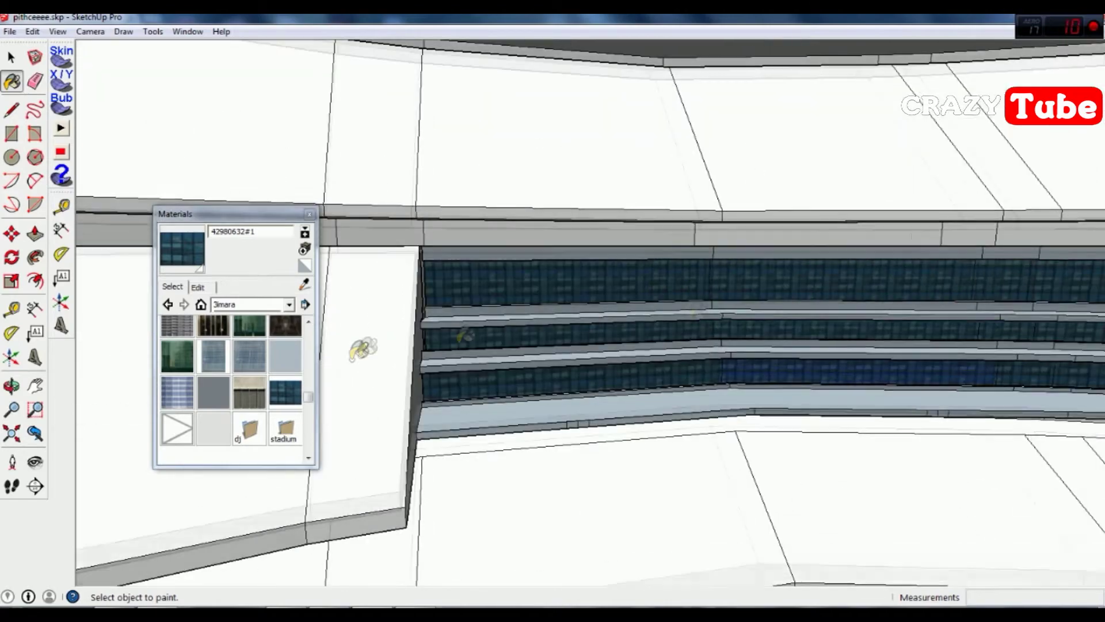
{"action": "scroll", "coordinate": [706, 305], "scroll_direction": "up", "scroll_amount": 2}
{"action": "scroll", "coordinate": [1090, 317], "scroll_direction": "down", "scroll_amount": 3}
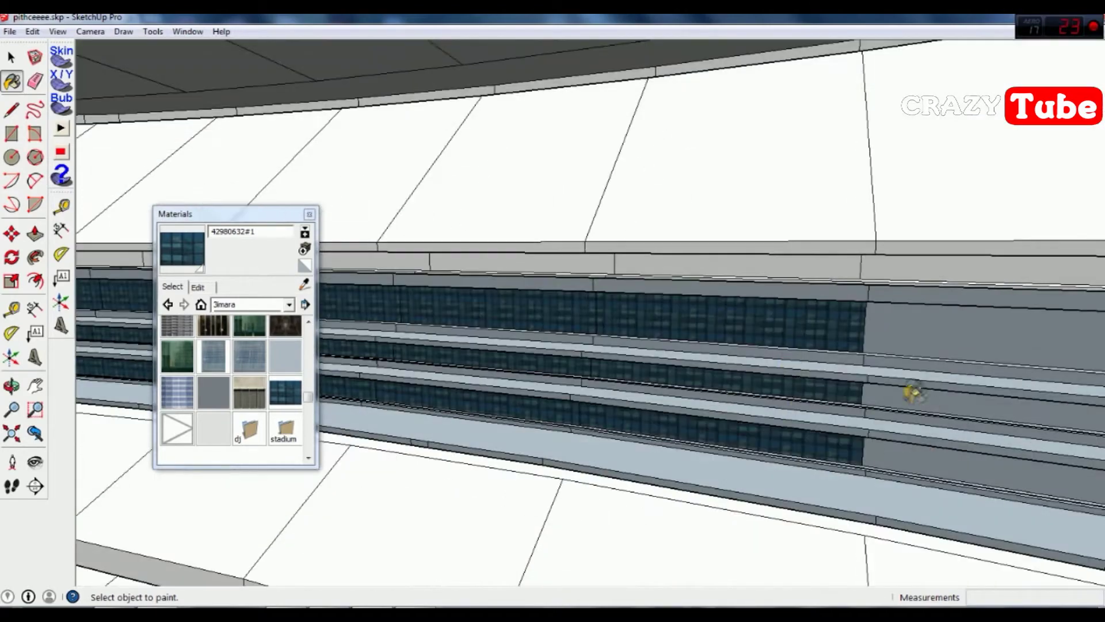
{"action": "scroll", "coordinate": [937, 457], "scroll_direction": "up", "scroll_amount": 3}
{"action": "scroll", "coordinate": [799, 362], "scroll_direction": "down", "scroll_amount": 3}
{"action": "middle_click_drag", "start_coordinate": [799, 362], "coordinate": [314, 415]}
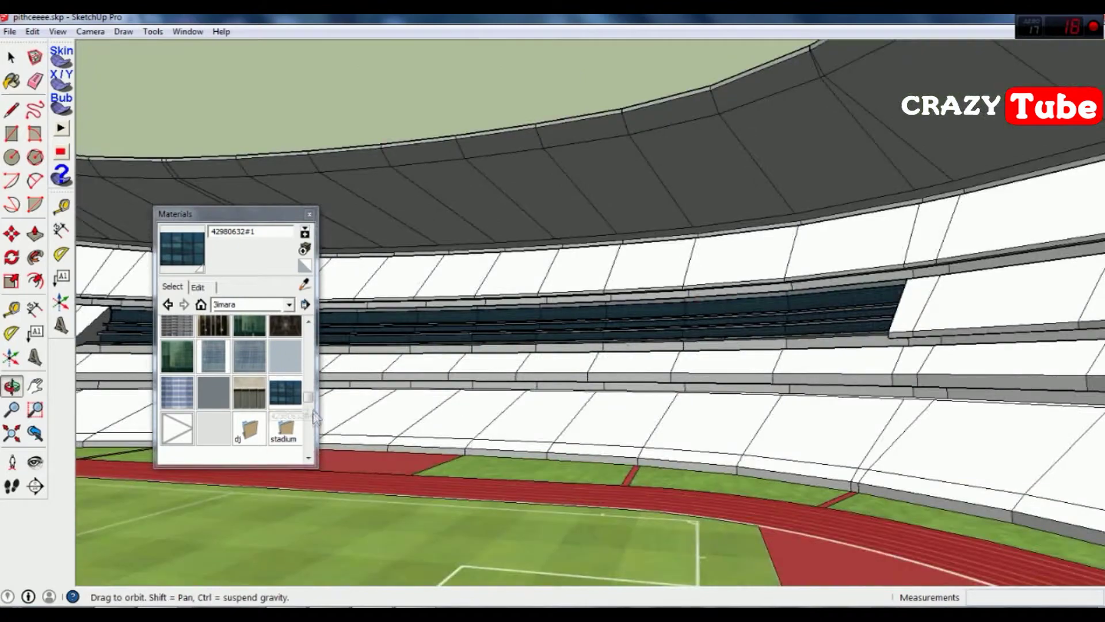
{"action": "left_click", "coordinate": [288, 419]}
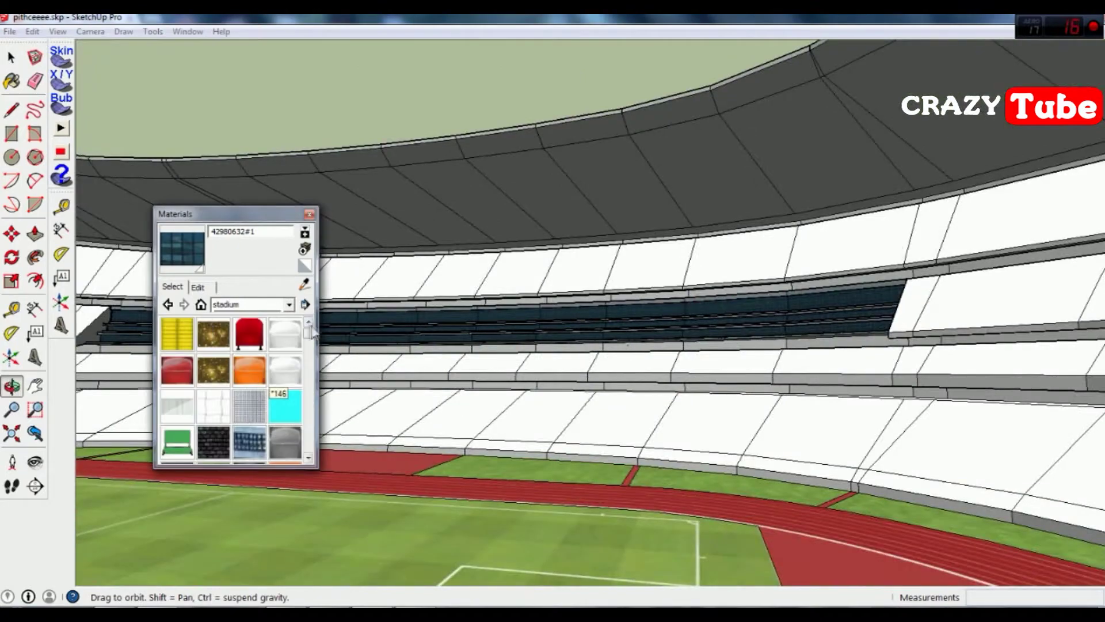
{"action": "left_click", "coordinate": [722, 370]}
{"action": "scroll", "coordinate": [721, 370], "scroll_direction": "up", "scroll_amount": 3}
- Start positioning the adidas texture on the lower facade band and zoom in on it
{"action": "scroll", "coordinate": [779, 388], "scroll_direction": "down", "scroll_amount": 1}
{"action": "right_click", "coordinate": [777, 163]}
{"action": "left_click", "coordinate": [945, 340]}
{"action": "scroll", "coordinate": [743, 358], "scroll_direction": "up", "scroll_amount": 1}
{"action": "scroll", "coordinate": [748, 363], "scroll_direction": "up", "scroll_amount": 1}
{"action": "scroll", "coordinate": [760, 371], "scroll_direction": "up", "scroll_amount": 1}
{"action": "scroll", "coordinate": [777, 383], "scroll_direction": "up", "scroll_amount": 1}
{"action": "scroll", "coordinate": [780, 386], "scroll_direction": "up", "scroll_amount": 1}
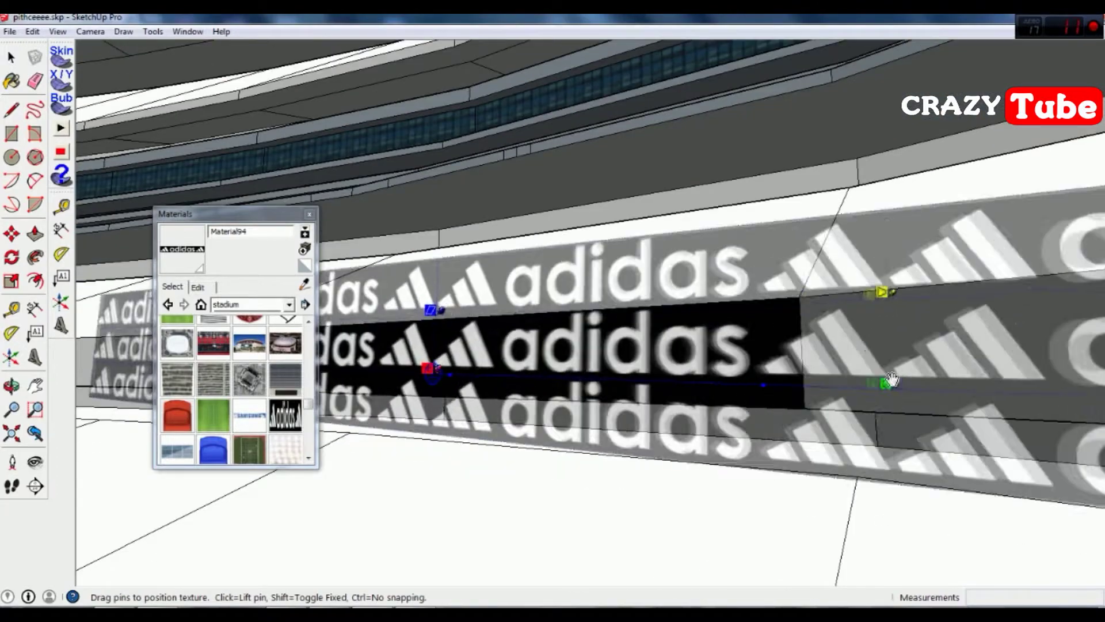
{"action": "scroll", "coordinate": [771, 374], "scroll_direction": "down", "scroll_amount": 3}
{"action": "scroll", "coordinate": [760, 354], "scroll_direction": "up", "scroll_amount": 1}
{"action": "scroll", "coordinate": [756, 348], "scroll_direction": "up", "scroll_amount": 3}
{"action": "scroll", "coordinate": [748, 349], "scroll_direction": "up", "scroll_amount": 1}
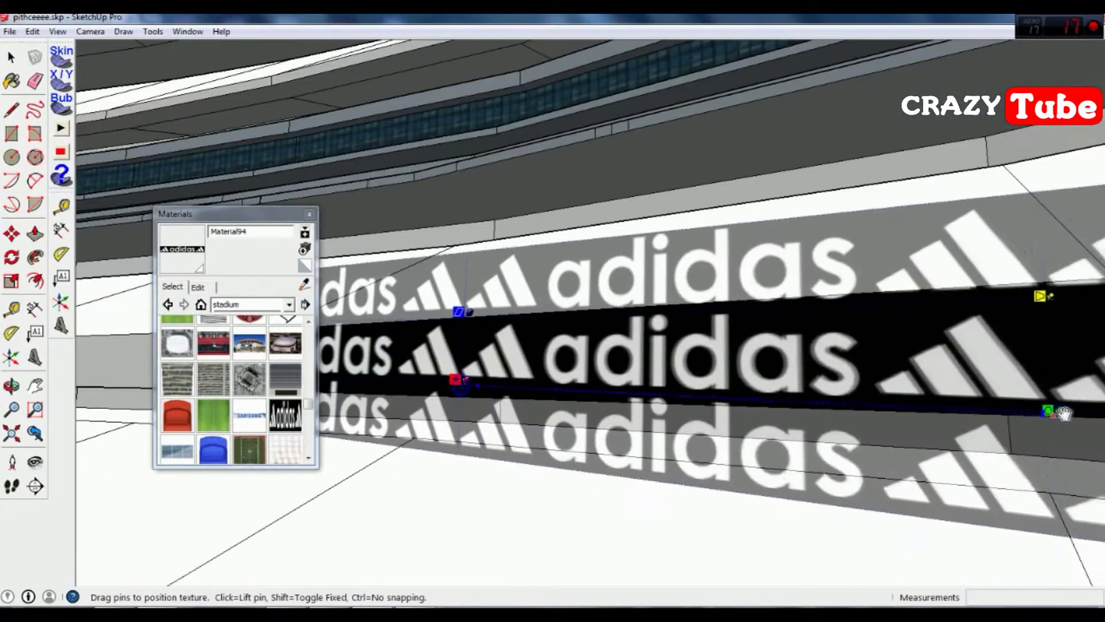
{"action": "scroll", "coordinate": [737, 353], "scroll_direction": "up", "scroll_amount": 1}
{"action": "scroll", "coordinate": [633, 334], "scroll_direction": "up", "scroll_amount": 2}
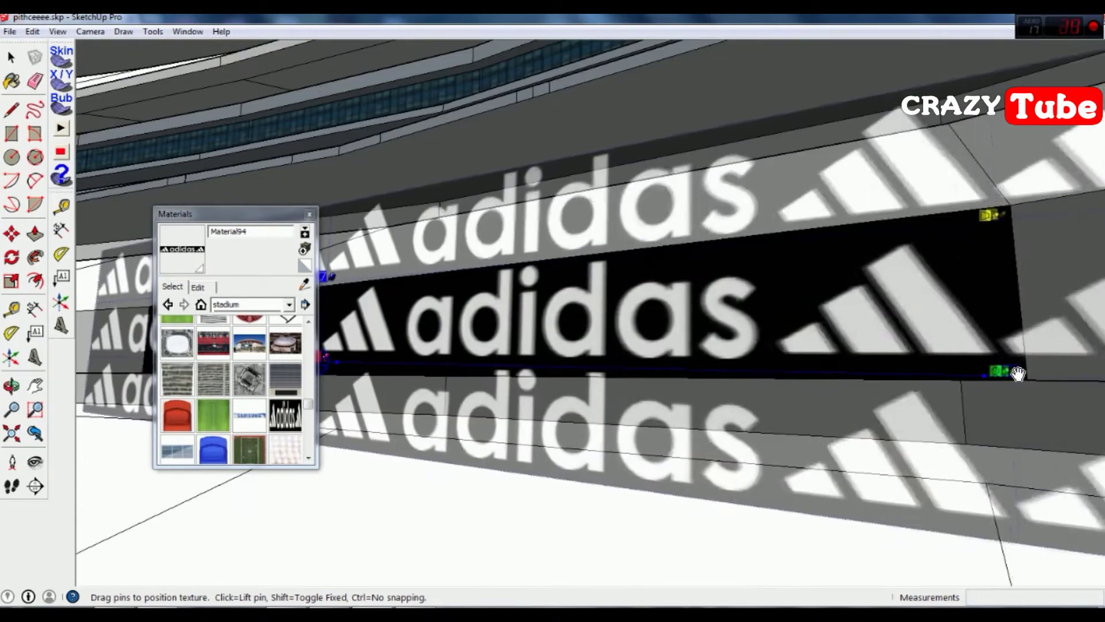
{"action": "scroll", "coordinate": [522, 306], "scroll_direction": "down", "scroll_amount": 1}
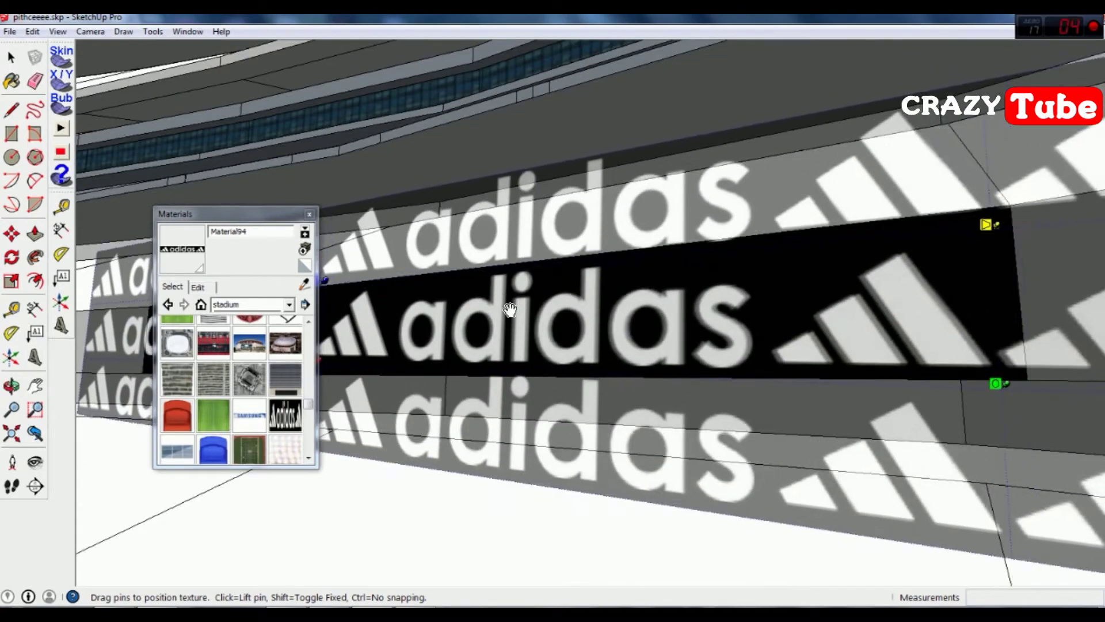
{"action": "scroll", "coordinate": [791, 368], "scroll_direction": "down", "scroll_amount": 5}
{"action": "scroll", "coordinate": [518, 363], "scroll_direction": "up", "scroll_amount": 3}
- Shift the adidas logos right and down into a slim strip and confirm the placement
{"action": "right_click", "coordinate": [820, 345]}
{"action": "mouse_move", "coordinate": [843, 532]}
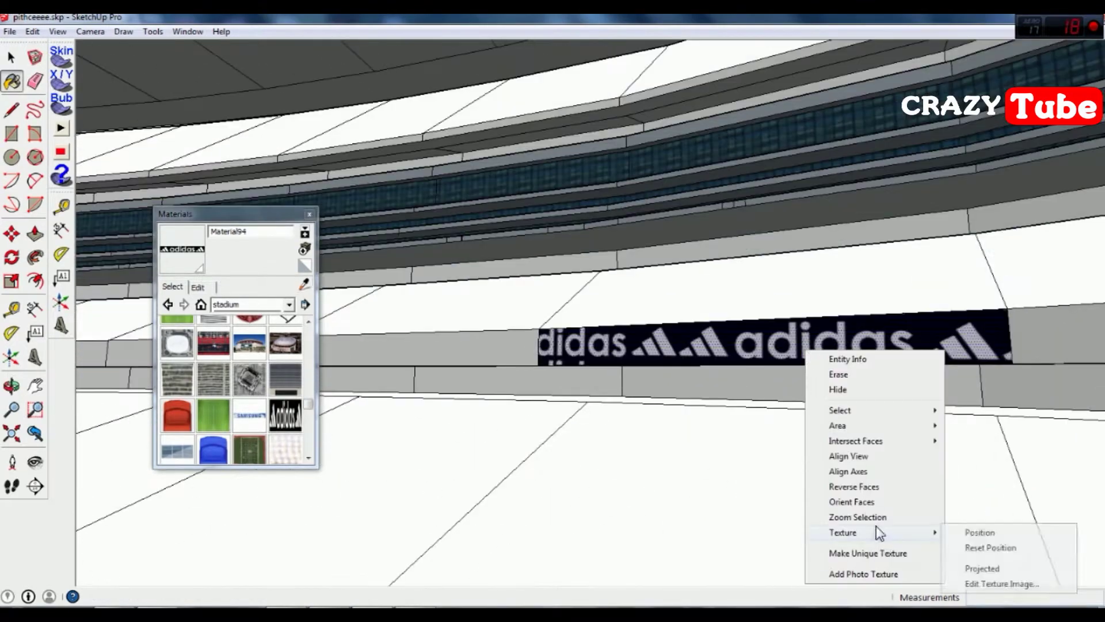
{"action": "left_click", "coordinate": [978, 528]}
{"action": "left_click_drag", "start_coordinate": [813, 314], "coordinate": [854, 319]}
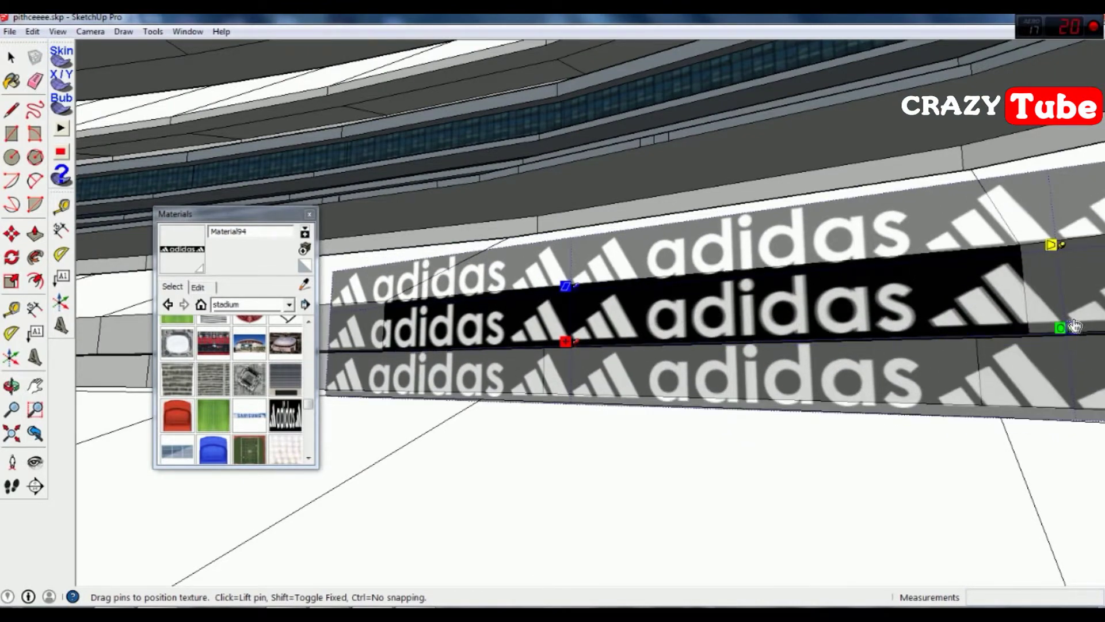
{"action": "scroll", "coordinate": [1008, 331], "scroll_direction": "up", "scroll_amount": 5}
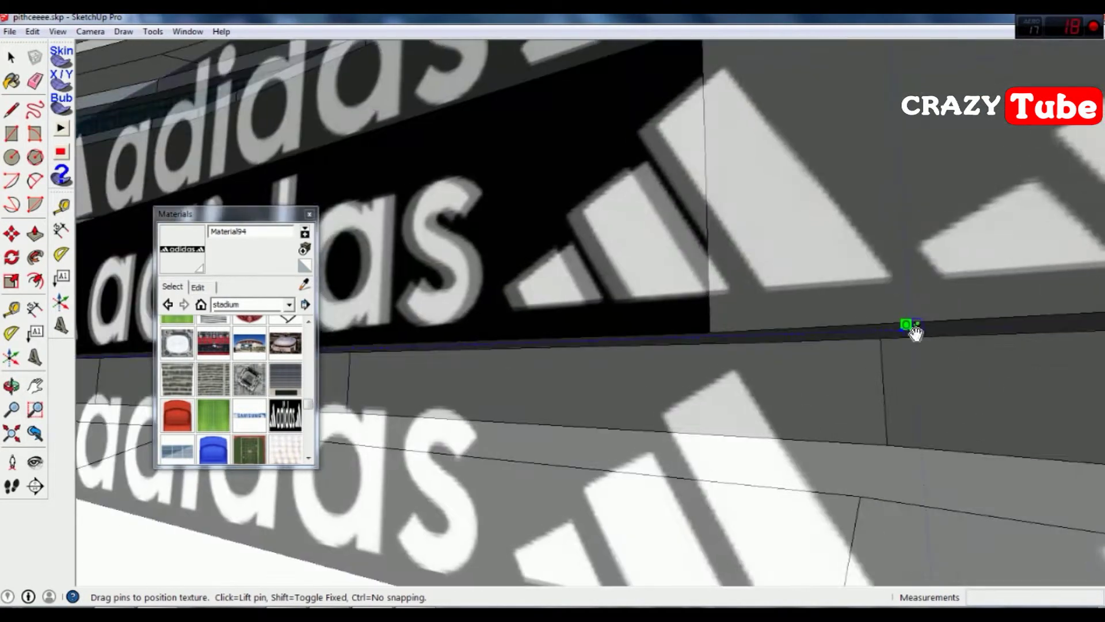
{"action": "key", "text": "Return"}
{"action": "scroll", "coordinate": [946, 348], "scroll_direction": "down", "scroll_amount": 5}
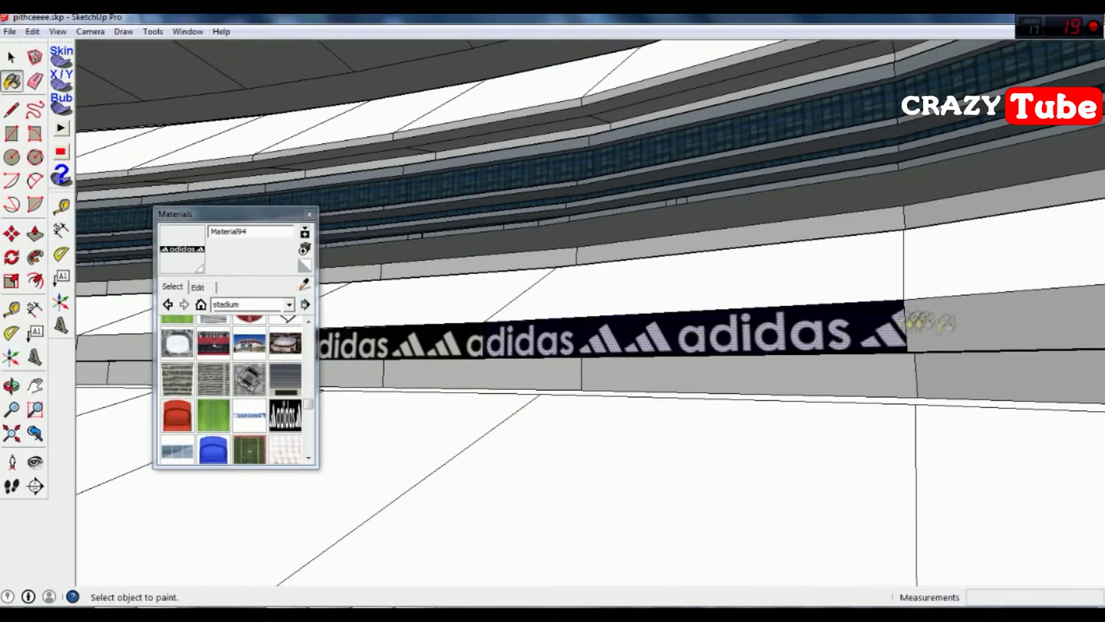
{"action": "scroll", "coordinate": [929, 323], "scroll_direction": "down", "scroll_amount": 3}
{"action": "middle_click_drag", "start_coordinate": [316, 226], "coordinate": [555, 353]}
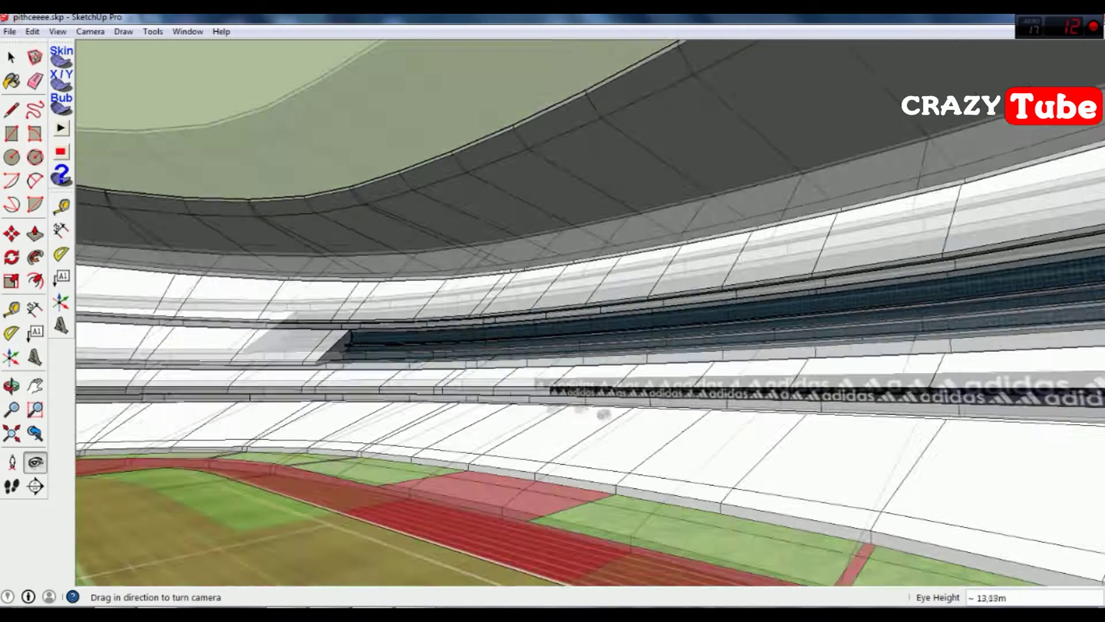
- Orbit to the next band stretch and enlarge the adidas texture so the banner continues there
{"action": "scroll", "coordinate": [369, 331], "scroll_direction": "up", "scroll_amount": 2}
{"action": "middle_click_drag", "start_coordinate": [368, 331], "coordinate": [693, 383]}
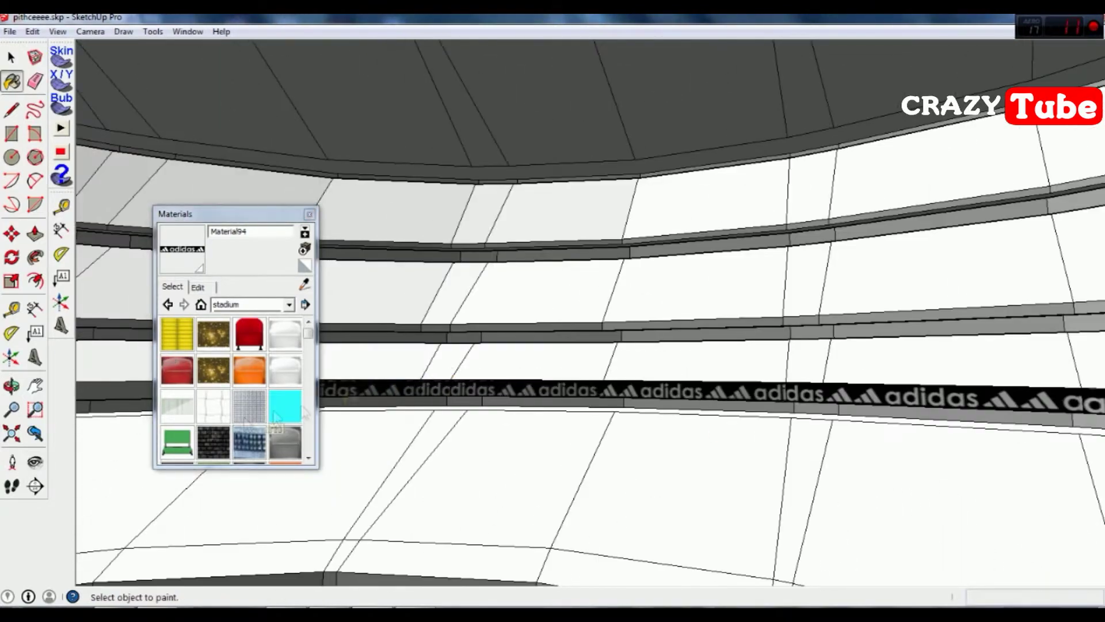
{"action": "middle_click_drag", "start_coordinate": [386, 384], "coordinate": [646, 344]}
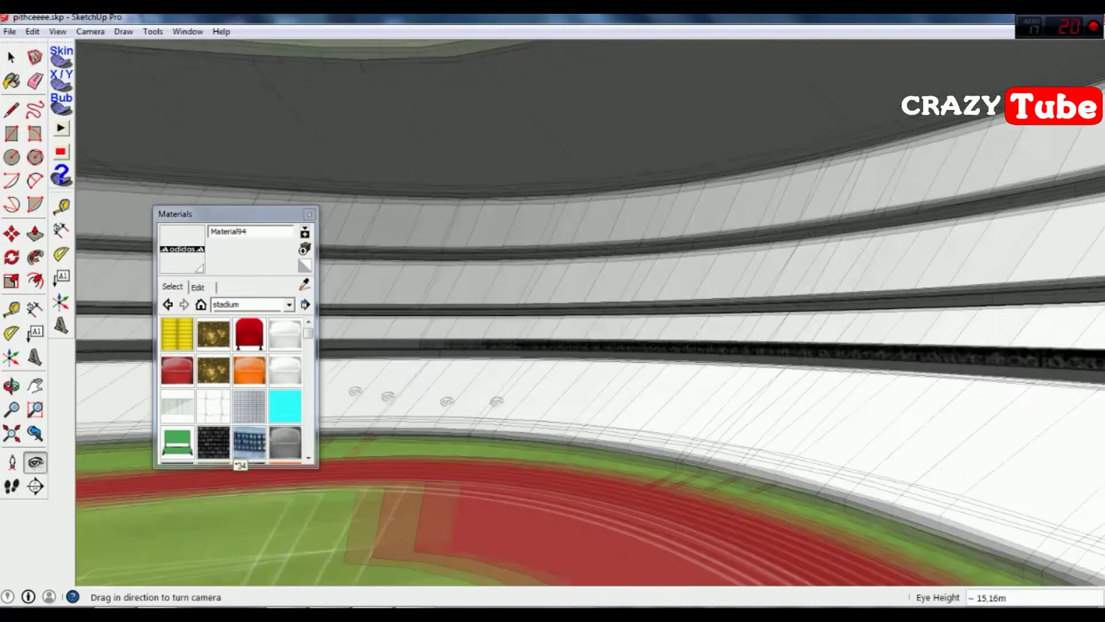
{"action": "middle_click_drag", "start_coordinate": [397, 341], "coordinate": [764, 315]}
{"action": "key", "text": "space"}
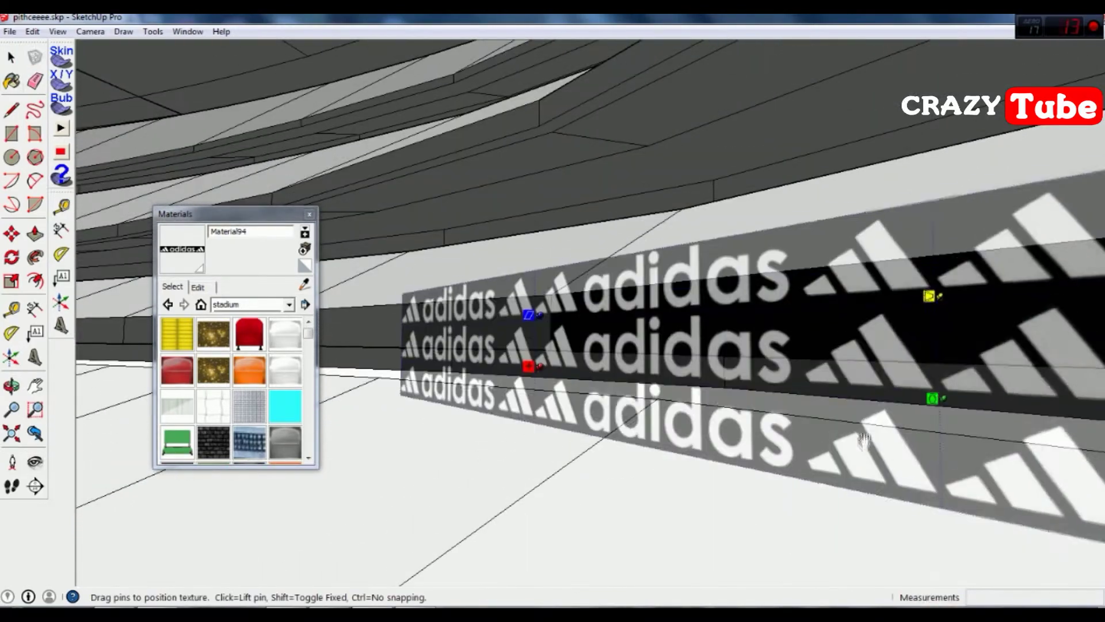
{"action": "left_click", "coordinate": [373, 290]}
{"action": "middle_click_drag", "start_coordinate": [482, 310], "coordinate": [620, 404]}
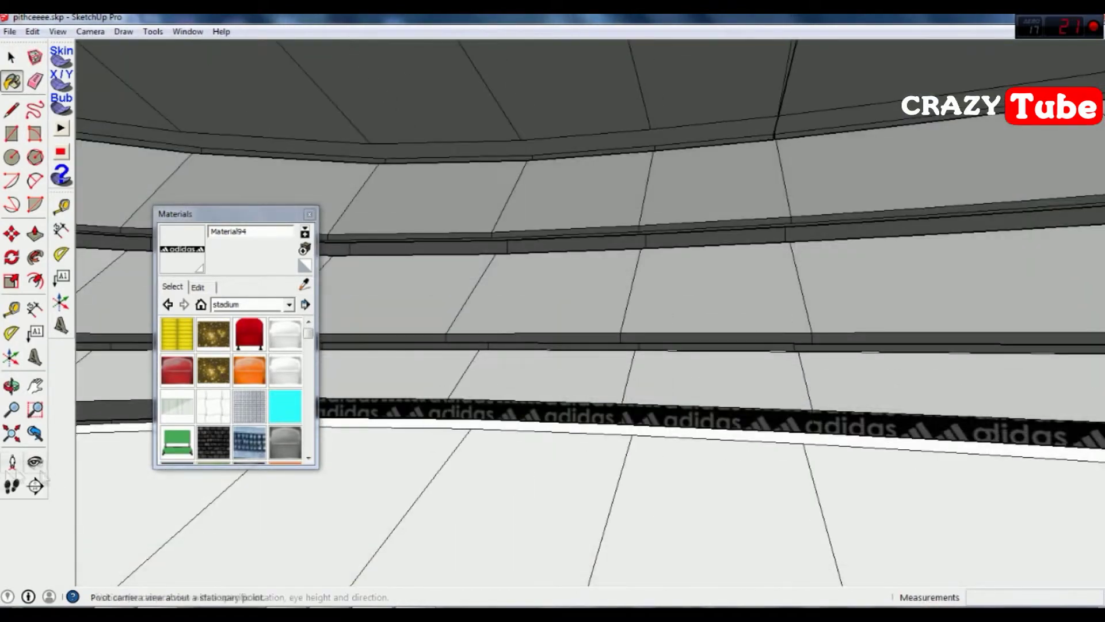
{"action": "middle_click_drag", "start_coordinate": [518, 345], "coordinate": [633, 406]}
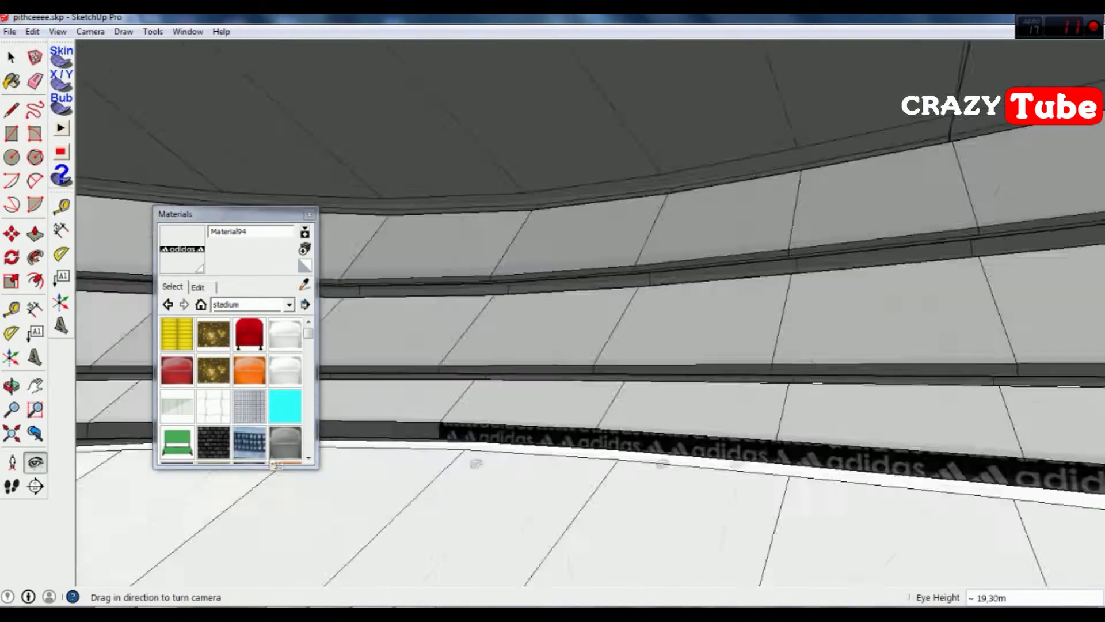
{"action": "mouse_move", "coordinate": [556, 429]}
{"action": "middle_mouse_down"}
{"action": "mouse_move", "coordinate": [523, 402]}
{"action": "mouse_move", "coordinate": [352, 412]}
{"action": "mouse_move", "coordinate": [337, 216]}
{"action": "middle_mouse_up"}
{"action": "left_click_drag", "start_coordinate": [310, 334], "coordinate": [314, 423]}
- Open Texture Position on a wall face, then sample paint from an existing surface
{"action": "scroll", "coordinate": [747, 484], "scroll_direction": "up", "scroll_amount": 3}
{"action": "right_click", "coordinate": [698, 209]}
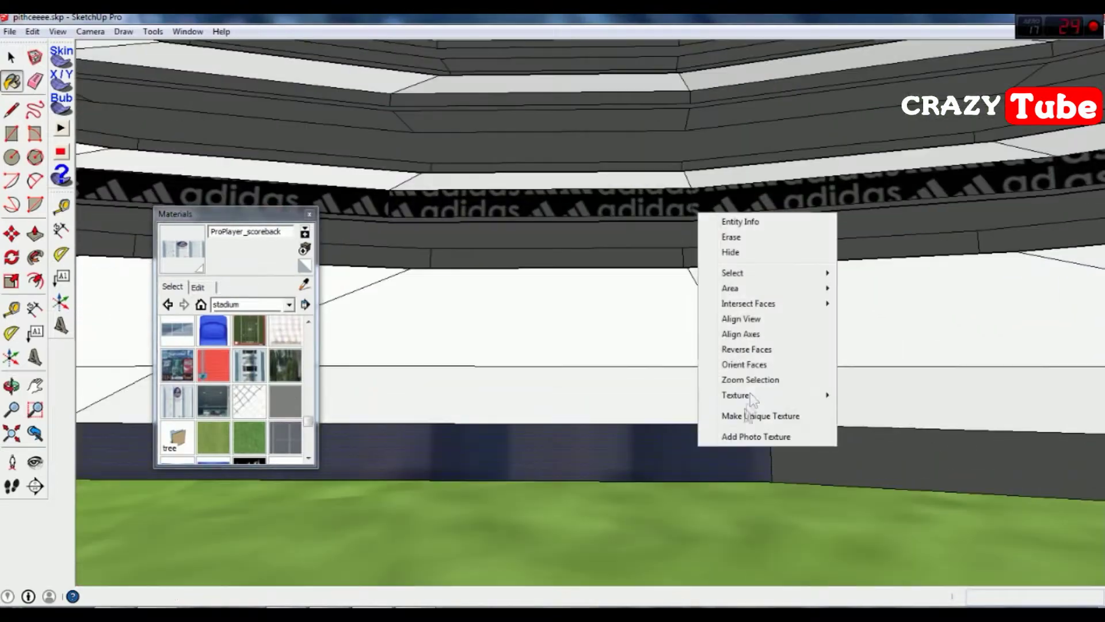
{"action": "left_click", "coordinate": [852, 395]}
{"action": "scroll", "coordinate": [924, 469], "scroll_direction": "down", "scroll_amount": 3}
{"action": "scroll", "coordinate": [806, 460], "scroll_direction": "down", "scroll_amount": 2}
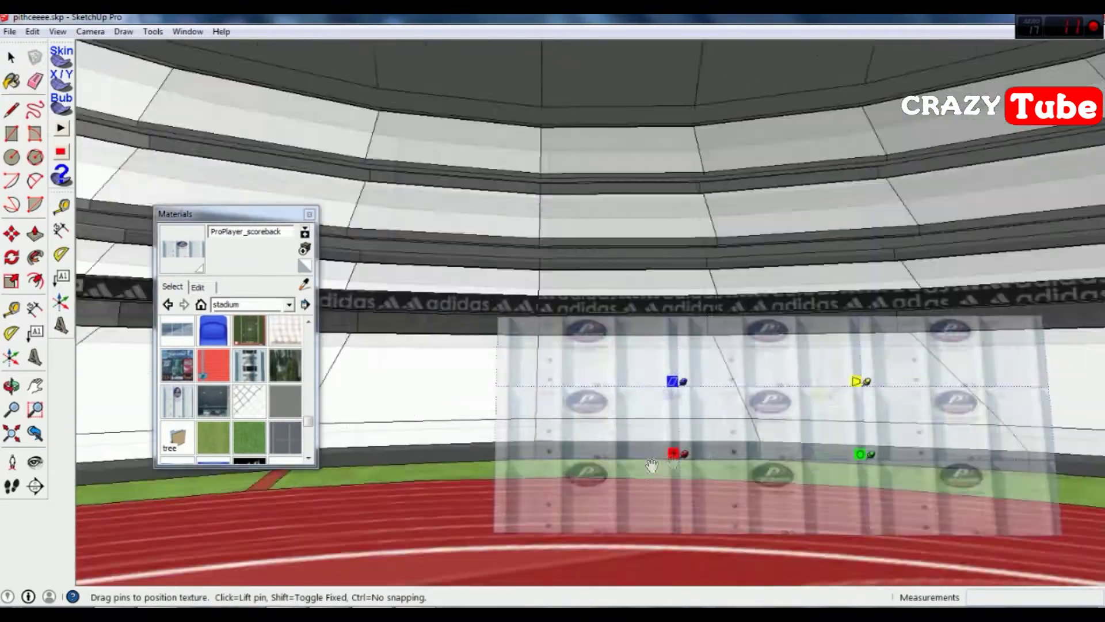
{"action": "scroll", "coordinate": [710, 457], "scroll_direction": "up", "scroll_amount": 3}
{"action": "right_click", "coordinate": [710, 457]}
{"action": "left_click", "coordinate": [726, 461]}
{"action": "scroll", "coordinate": [660, 463], "scroll_direction": "down", "scroll_amount": 2}
- Look around and orbit to inspect the stands, the curved track and the pitch
{"action": "middle_click_drag", "start_coordinate": [660, 462], "coordinate": [403, 484]}
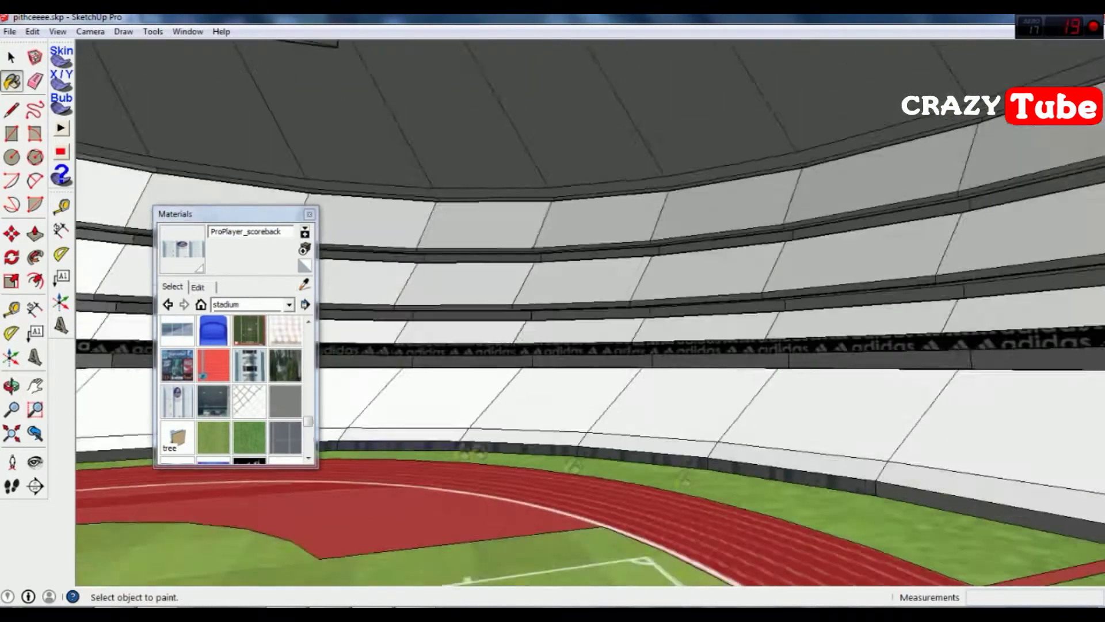
{"action": "left_click", "coordinate": [35, 462]}
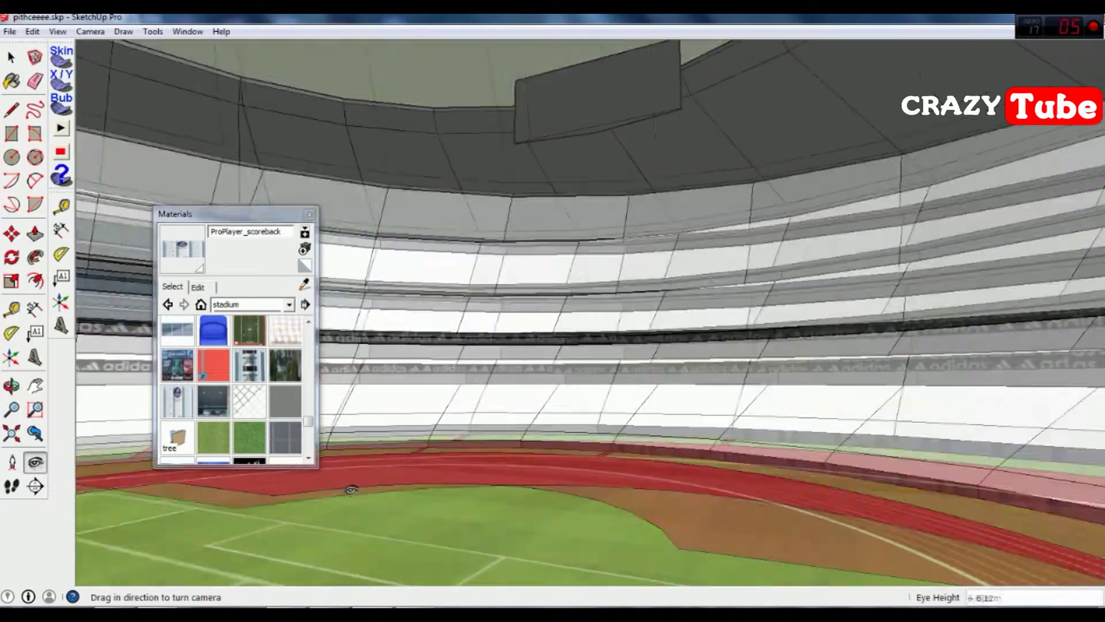
{"action": "scroll", "coordinate": [350, 490], "scroll_direction": "up", "scroll_amount": 3}
{"action": "mouse_move", "coordinate": [567, 403]}
{"action": "middle_mouse_down"}
{"action": "mouse_move", "coordinate": [735, 434]}
{"action": "mouse_move", "coordinate": [750, 451]}
{"action": "mouse_move", "coordinate": [597, 459]}
{"action": "mouse_move", "coordinate": [1059, 477]}
{"action": "middle_mouse_up"}
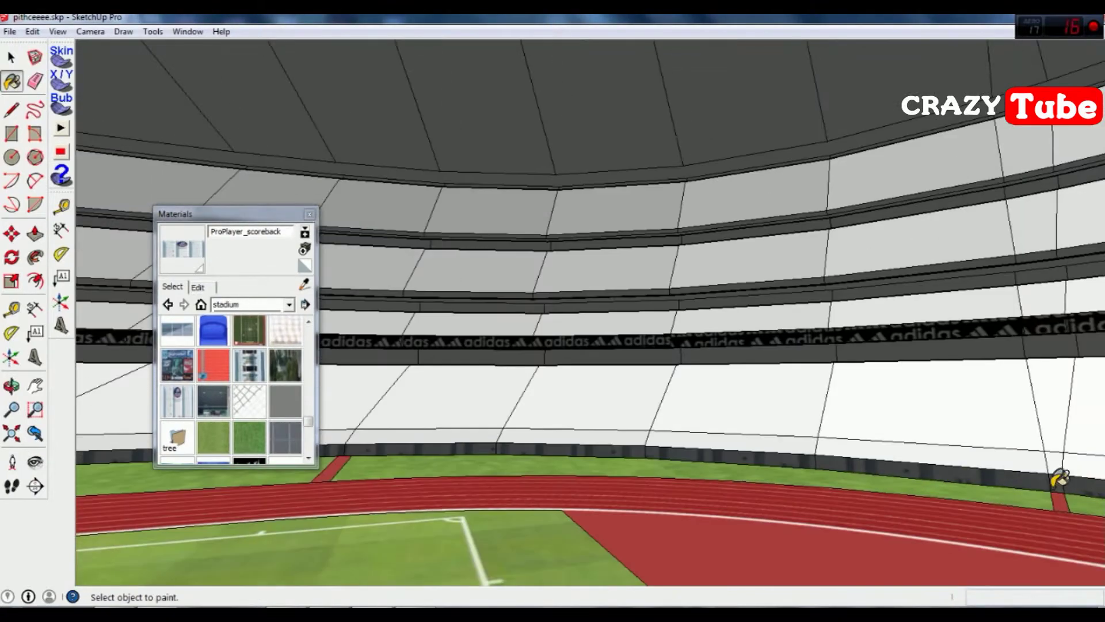
{"action": "left_click", "coordinate": [35, 461]}
{"action": "left_click_drag", "start_coordinate": [576, 455], "coordinate": [616, 450]}
{"action": "mouse_move", "coordinate": [769, 446]}
{"action": "middle_mouse_down"}
{"action": "mouse_move", "coordinate": [782, 486]}
{"action": "mouse_move", "coordinate": [660, 461]}
{"action": "mouse_move", "coordinate": [796, 451]}
{"action": "mouse_move", "coordinate": [1010, 497]}
{"action": "mouse_move", "coordinate": [990, 513]}
{"action": "middle_mouse_up"}
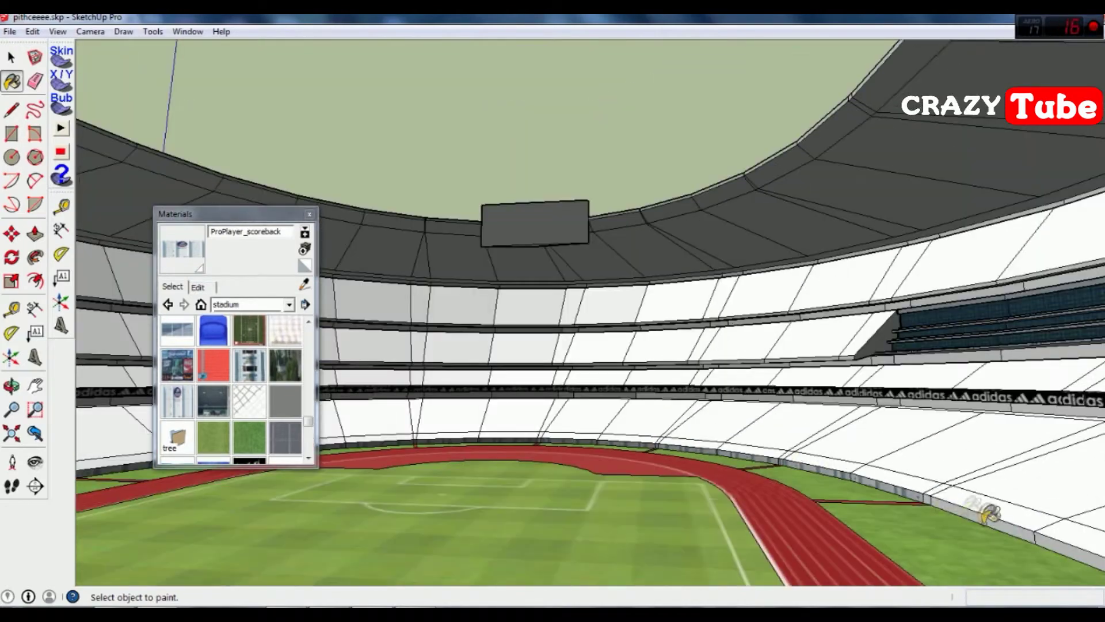
{"action": "left_click", "coordinate": [35, 461]}
{"action": "left_click_drag", "start_coordinate": [541, 357], "coordinate": [541, 452]}
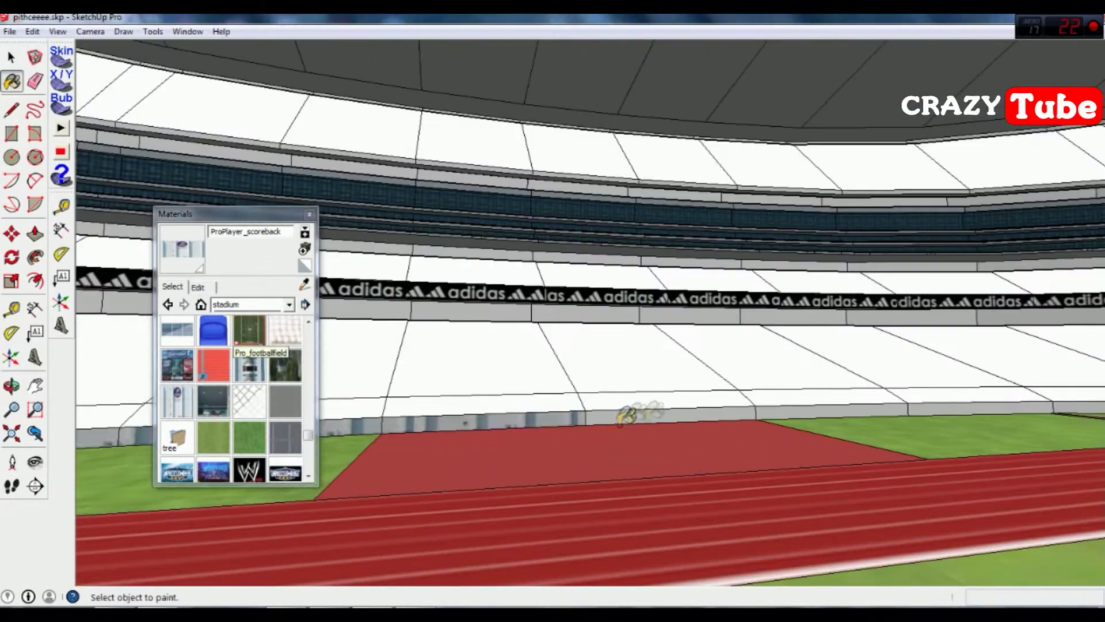
{"action": "key", "text": "b"}
{"action": "middle_click_drag", "start_coordinate": [486, 375], "coordinate": [580, 394]}
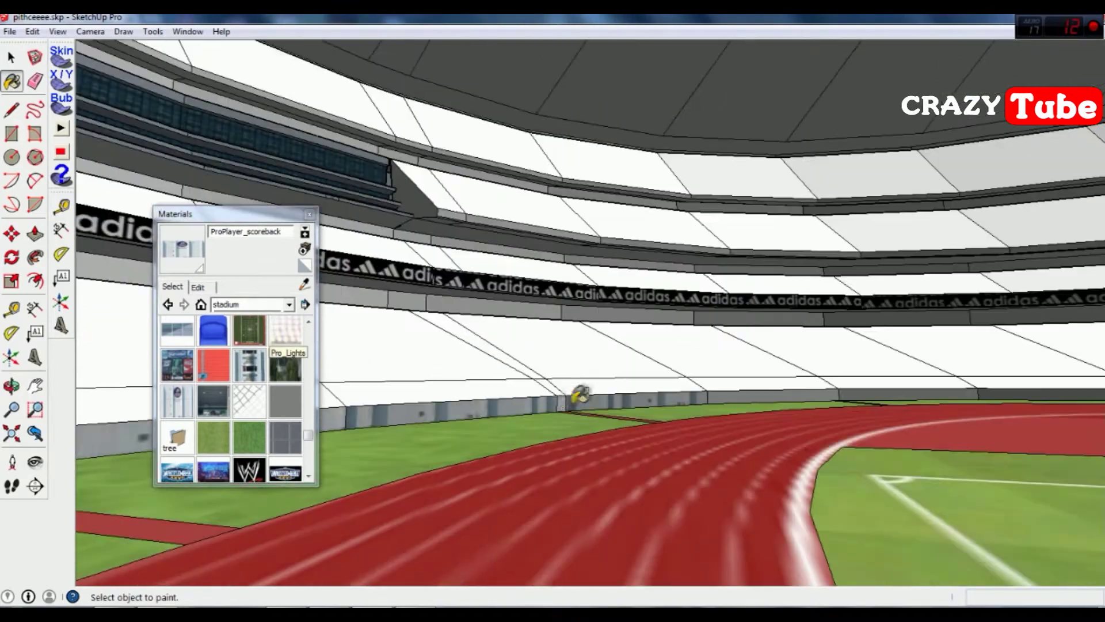
{"action": "scroll", "coordinate": [574, 361], "scroll_direction": "down", "scroll_amount": 10}
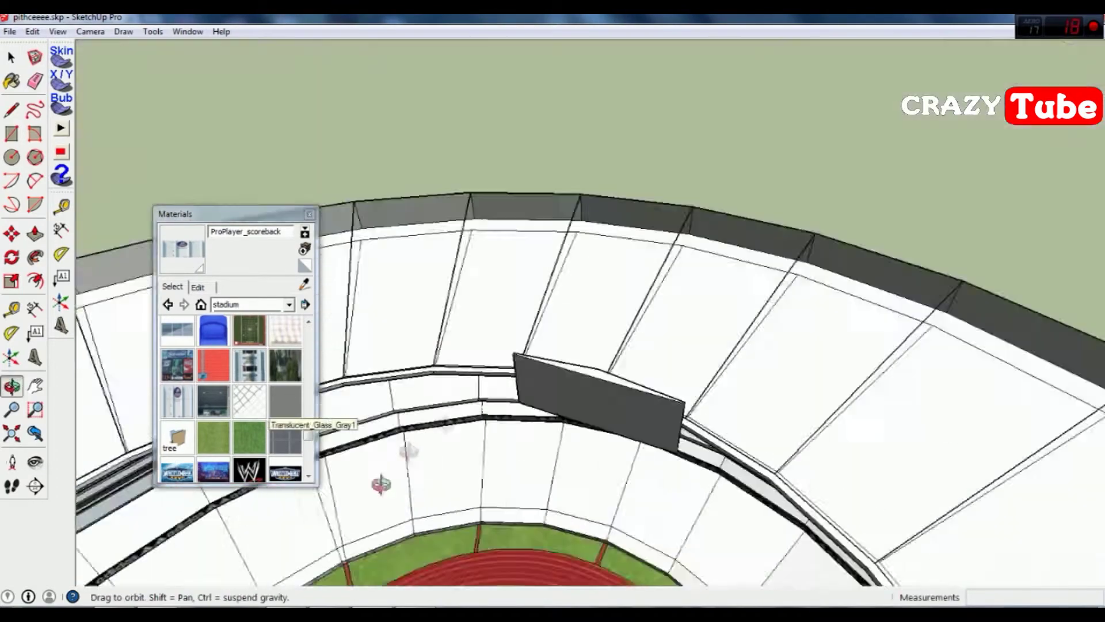
- Fit the Pro_score advertising image onto the hanging scoreboard face using Texture Position
{"action": "middle_click_drag", "start_coordinate": [377, 484], "coordinate": [276, 412]}
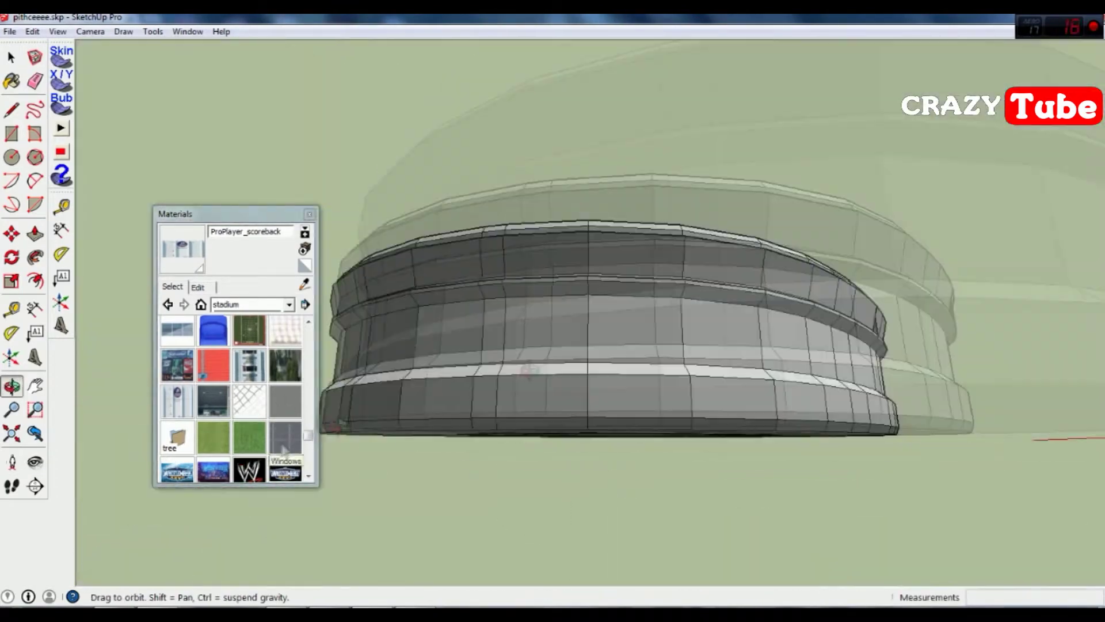
{"action": "mouse_move", "coordinate": [951, 412]}
{"action": "left_mouse_down"}
{"action": "mouse_move", "coordinate": [321, 420]}
{"action": "mouse_move", "coordinate": [311, 444]}
{"action": "left_mouse_up"}
{"action": "scroll", "coordinate": [314, 403], "scroll_direction": "up", "scroll_amount": 5}
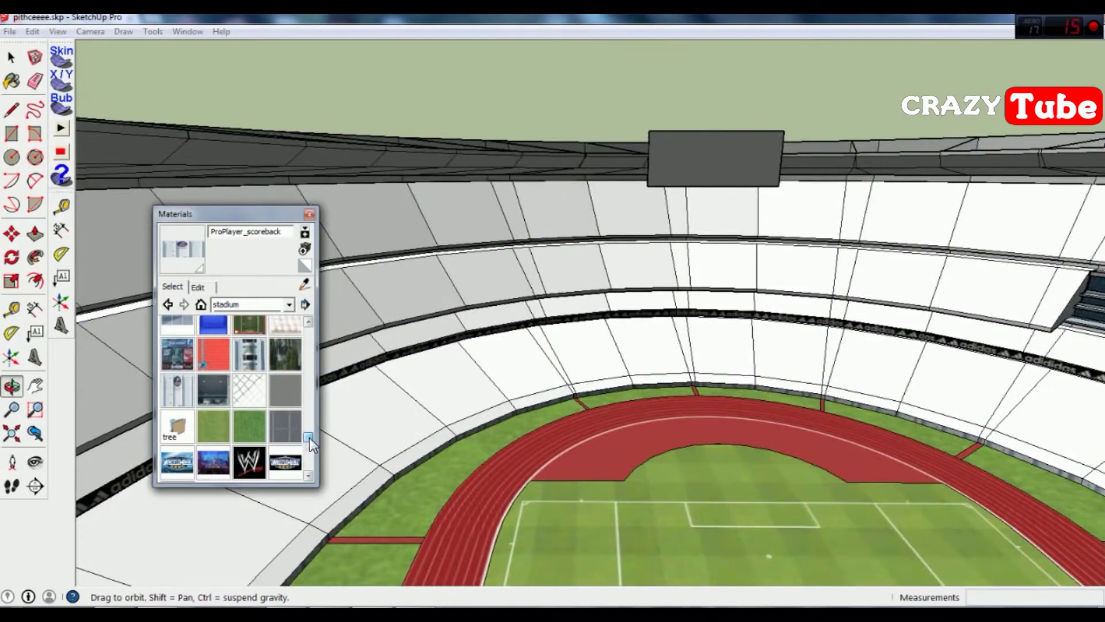
{"action": "right_click", "coordinate": [545, 168]}
{"action": "left_click", "coordinate": [713, 348]}
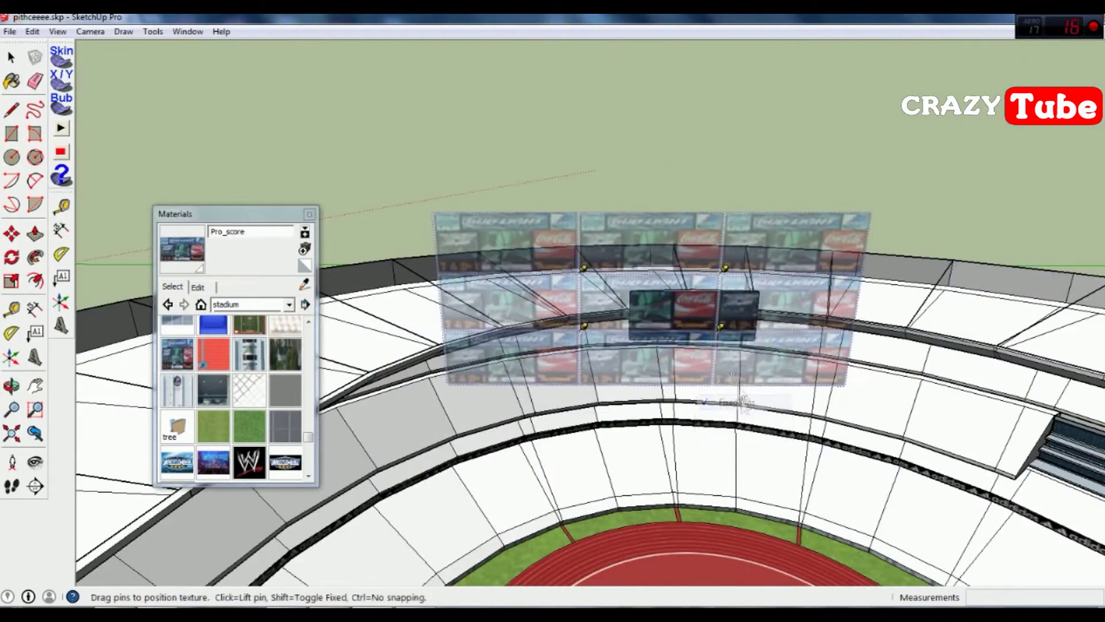
{"action": "scroll", "coordinate": [708, 356], "scroll_direction": "up", "scroll_amount": 5}
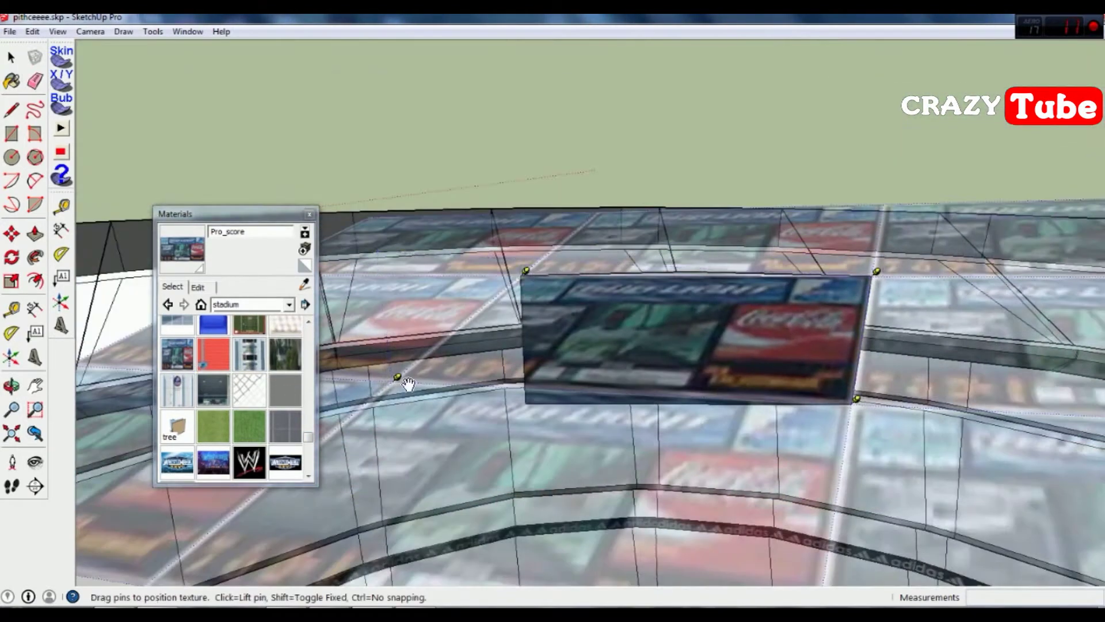
{"action": "scroll", "coordinate": [426, 373], "scroll_direction": "down", "scroll_amount": 3}
{"action": "right_click", "coordinate": [662, 354]}
{"action": "left_click", "coordinate": [668, 358]}
{"action": "key", "text": "o"}
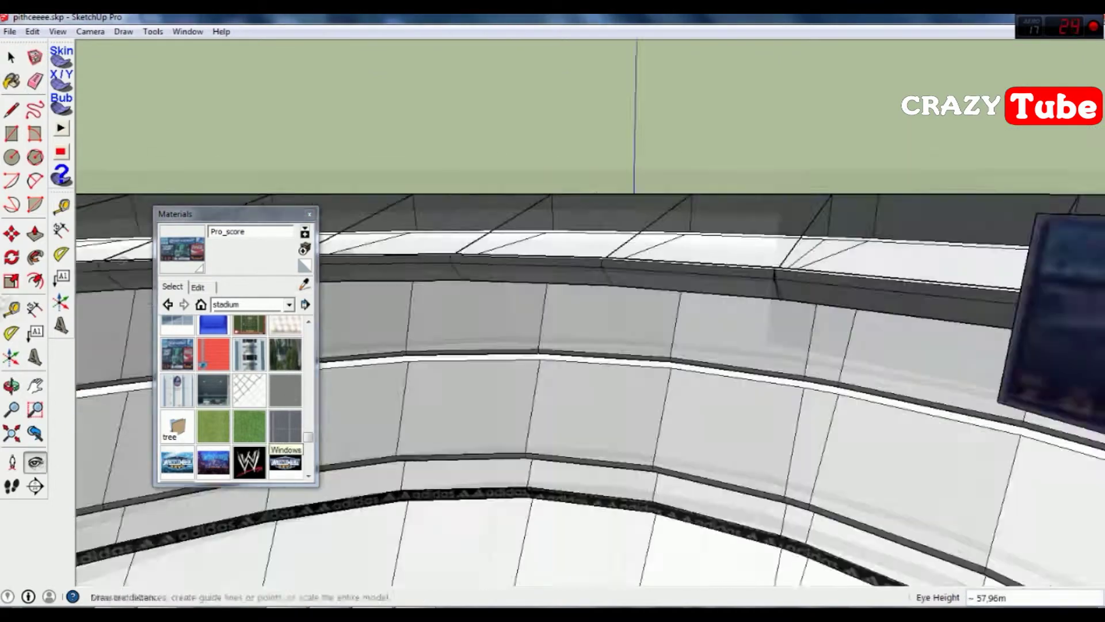
{"action": "left_click", "coordinate": [841, 424]}
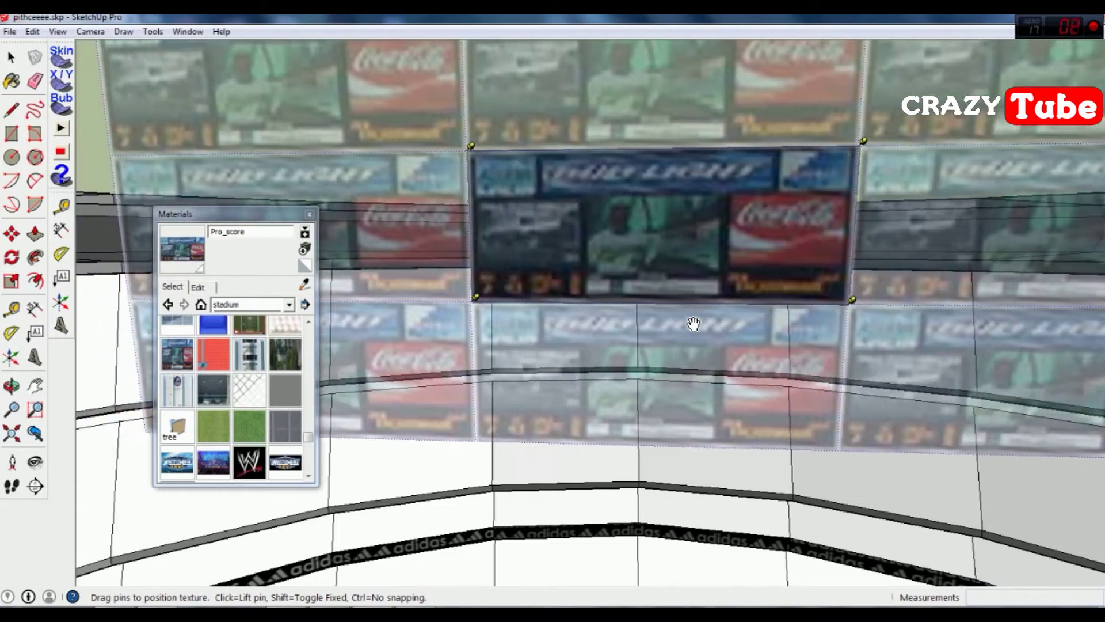
{"action": "left_click", "coordinate": [656, 242]}
{"action": "middle_click_drag", "start_coordinate": [962, 316], "coordinate": [1007, 387]}
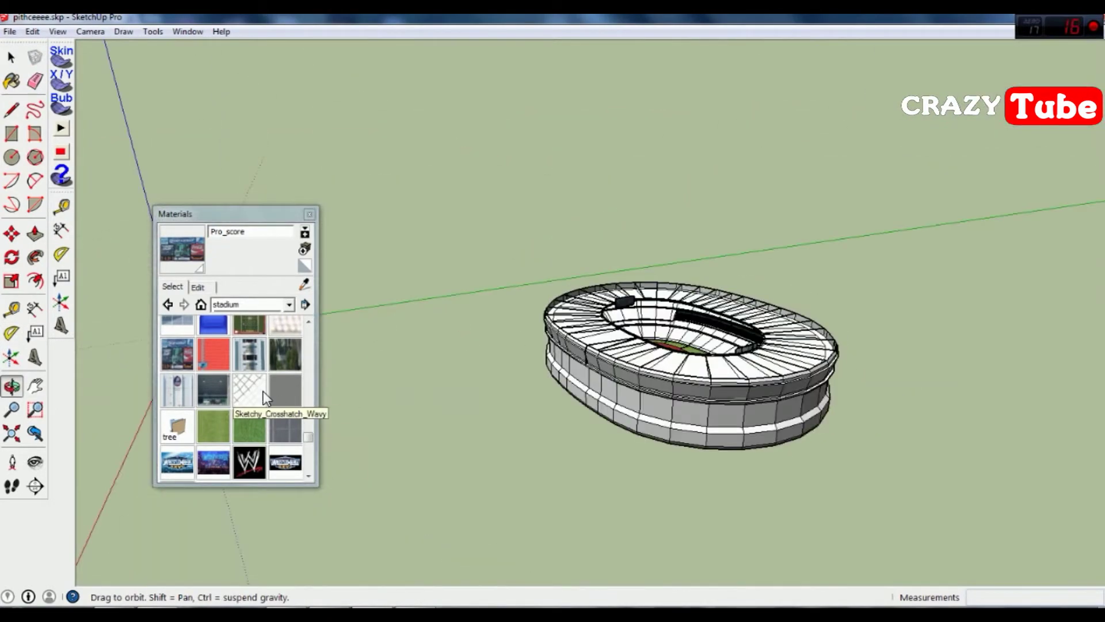
- Paint the stadium's outer wall with the Blinds_Roman_Hobbled material
{"action": "left_click", "coordinate": [285, 426]}
{"action": "scroll", "coordinate": [671, 400], "scroll_direction": "up", "scroll_amount": 5}
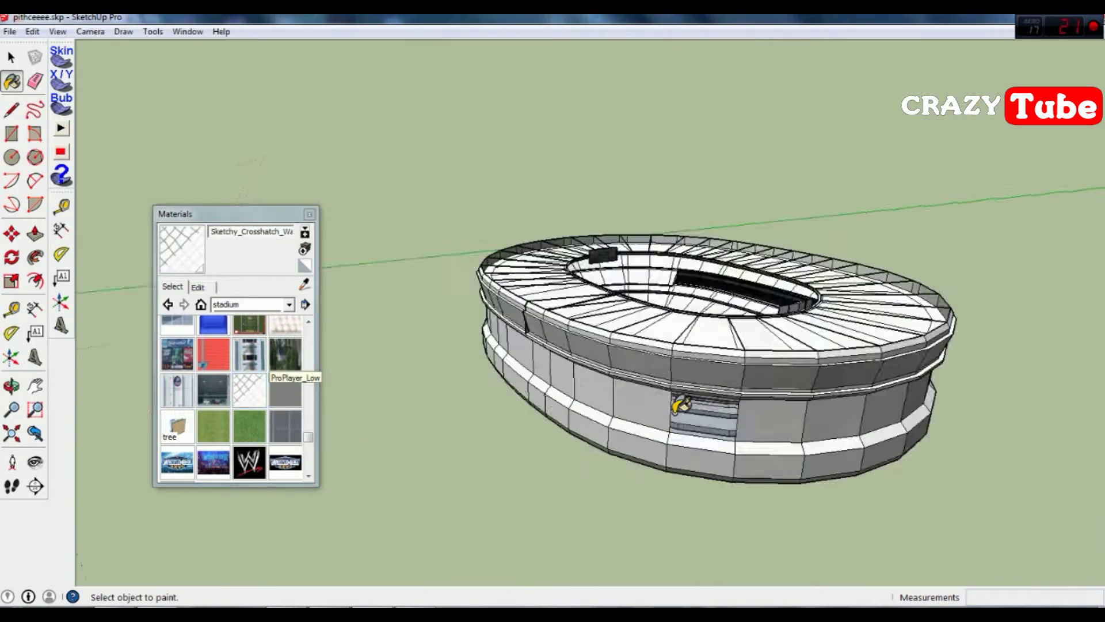
{"action": "scroll", "coordinate": [671, 434], "scroll_direction": "up", "scroll_amount": 5}
{"action": "scroll", "coordinate": [671, 370], "scroll_direction": "up", "scroll_amount": 3}
{"action": "scroll", "coordinate": [671, 370], "scroll_direction": "down", "scroll_amount": 2}
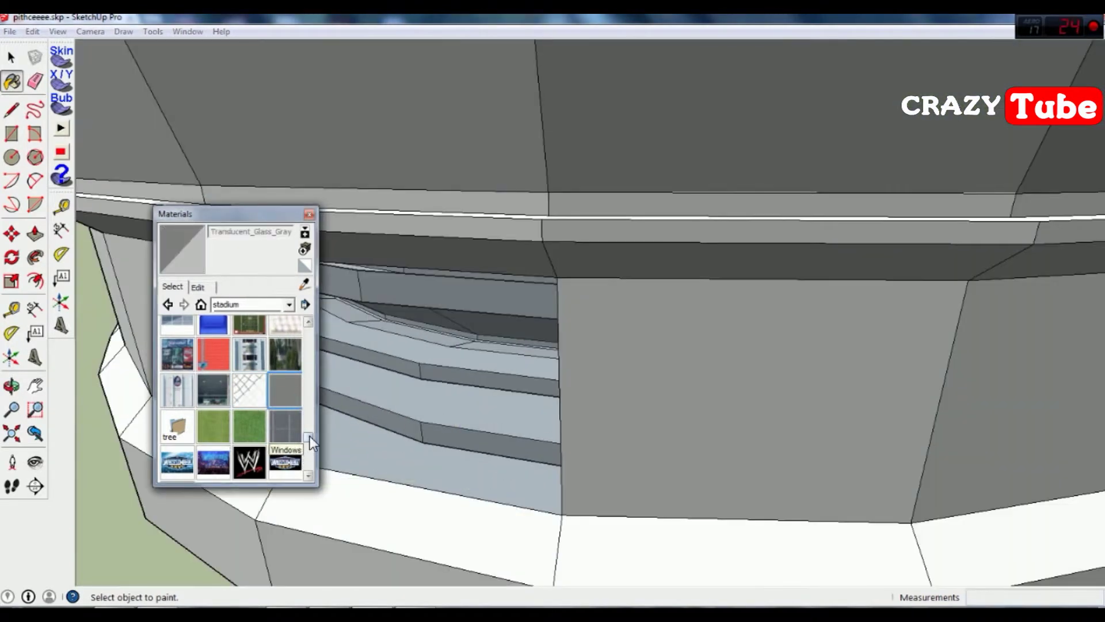
{"action": "left_click", "coordinate": [177, 407]}
{"action": "left_click", "coordinate": [437, 368]}
{"action": "scroll", "coordinate": [518, 340], "scroll_direction": "down", "scroll_amount": 5}
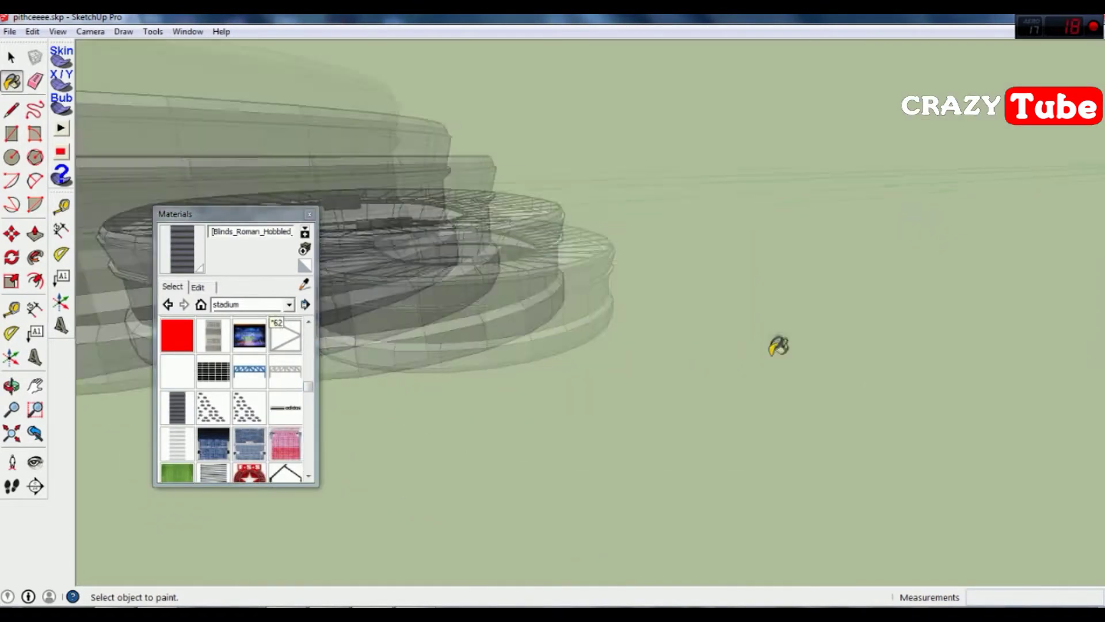
- Orbit to a low side view and paint a wall column dark
{"action": "middle_click_drag", "start_coordinate": [315, 229], "coordinate": [518, 247]}
{"action": "scroll", "coordinate": [416, 213], "scroll_direction": "up", "scroll_amount": 5}
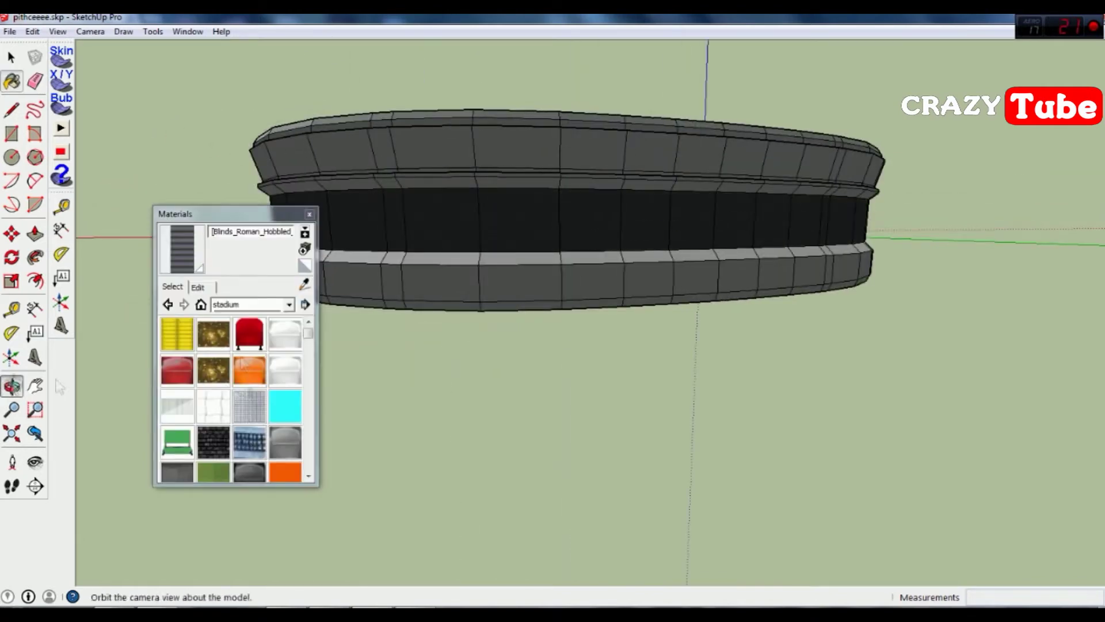
{"action": "middle_click_drag", "start_coordinate": [402, 259], "coordinate": [453, 226]}
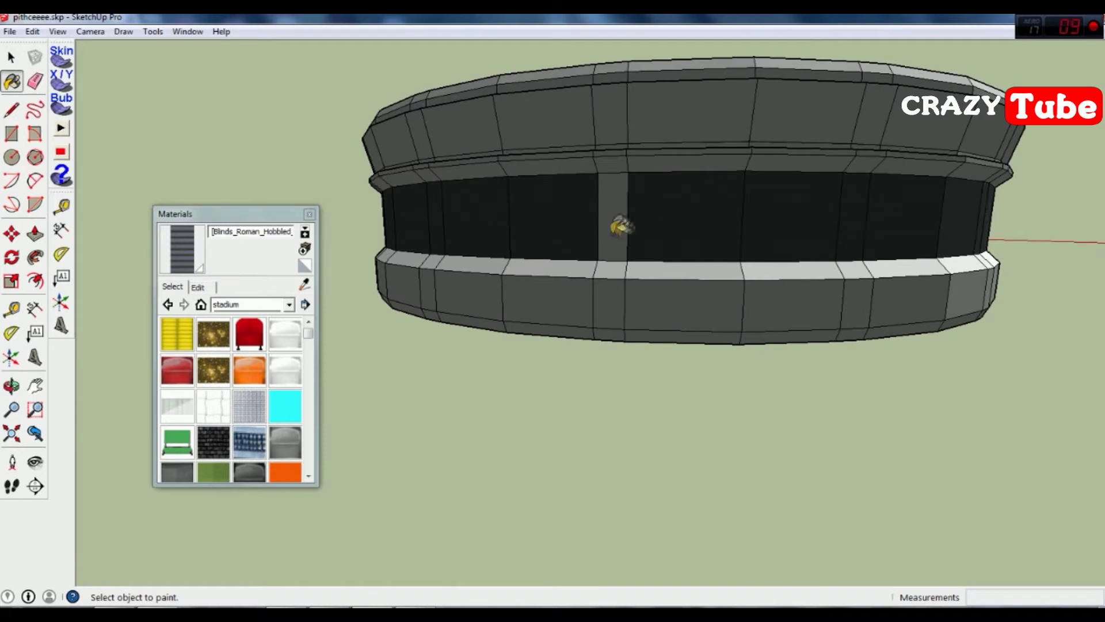
{"action": "left_click", "coordinate": [619, 226]}
{"action": "middle_click_drag", "start_coordinate": [619, 226], "coordinate": [201, 262]}
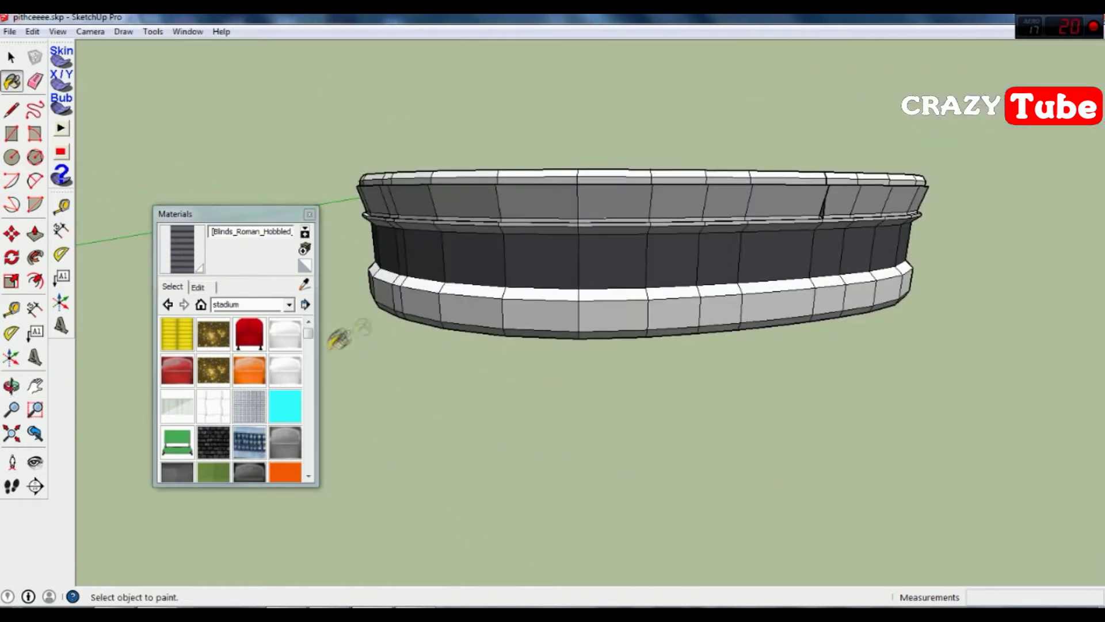
- Orbit around the exterior to check the dark-painted outer wall band
{"action": "scroll", "coordinate": [538, 289], "scroll_direction": "up", "scroll_amount": 3}
{"action": "scroll", "coordinate": [538, 289], "scroll_direction": "up", "scroll_amount": 2}
{"action": "scroll", "coordinate": [579, 345], "scroll_direction": "down", "scroll_amount": 6}
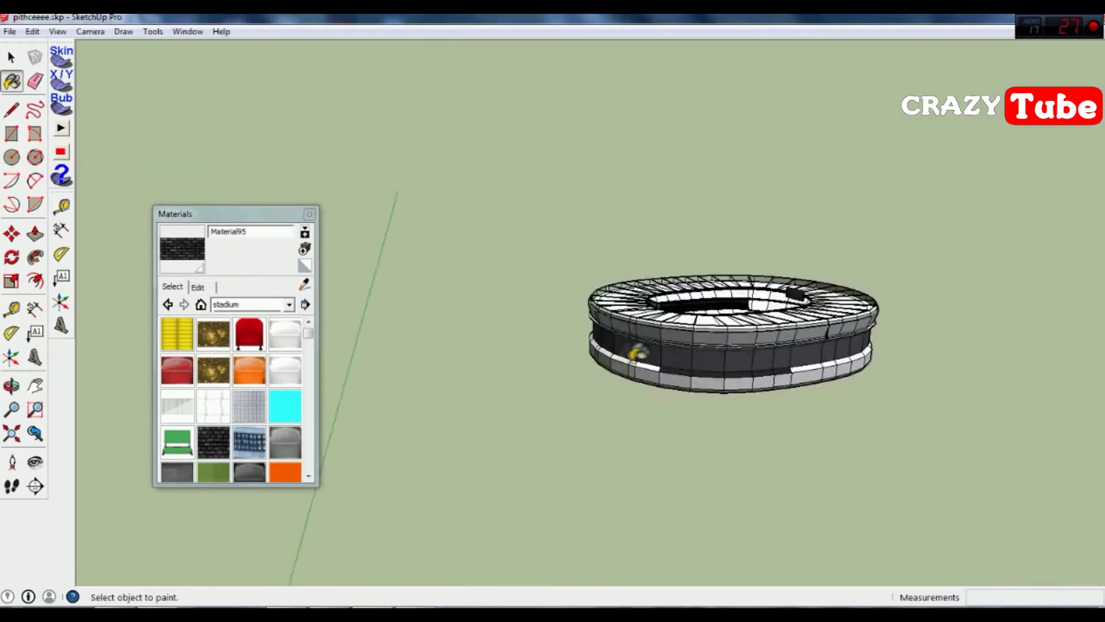
{"action": "scroll", "coordinate": [650, 371], "scroll_direction": "up", "scroll_amount": 6}
{"action": "middle_click_drag", "start_coordinate": [520, 305], "coordinate": [347, 291]}
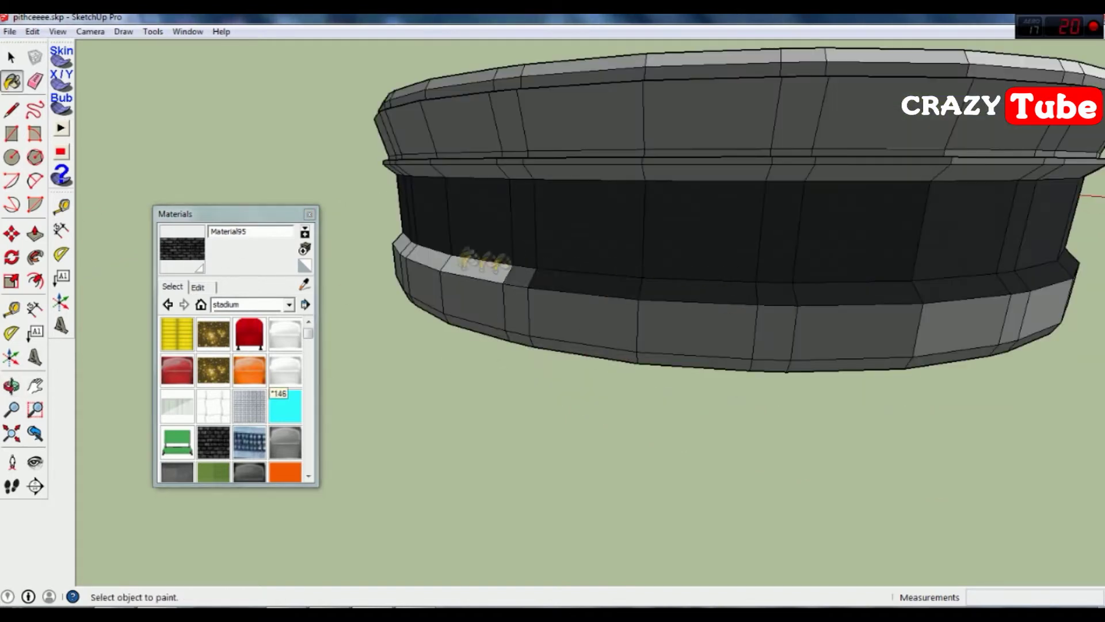
{"action": "middle_click_drag", "start_coordinate": [426, 249], "coordinate": [935, 329]}
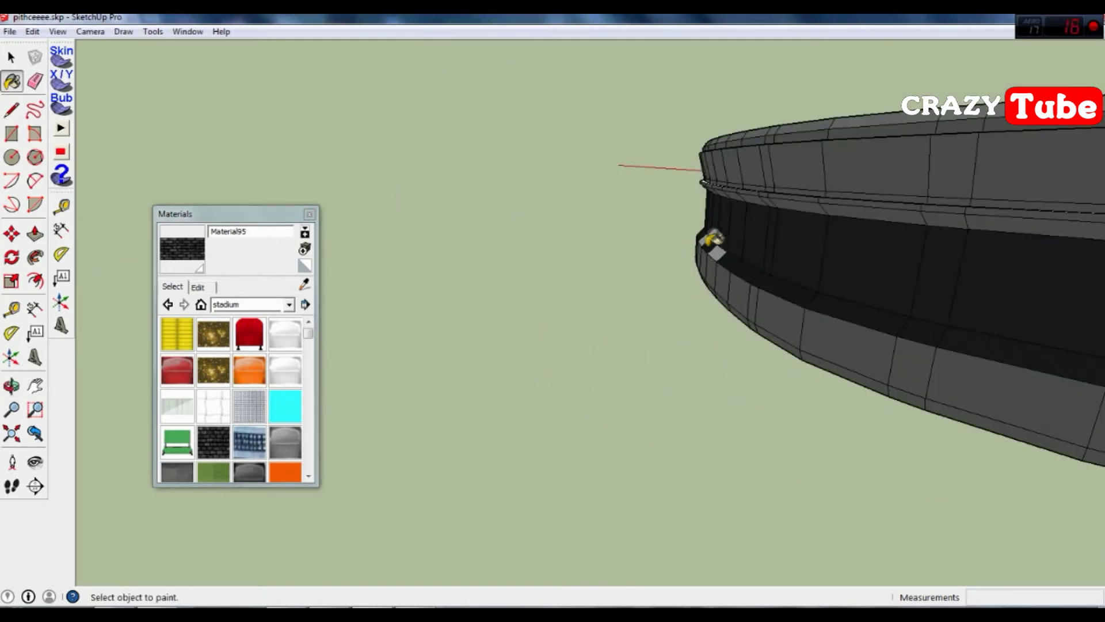
{"action": "middle_click_drag", "start_coordinate": [806, 259], "coordinate": [522, 232]}
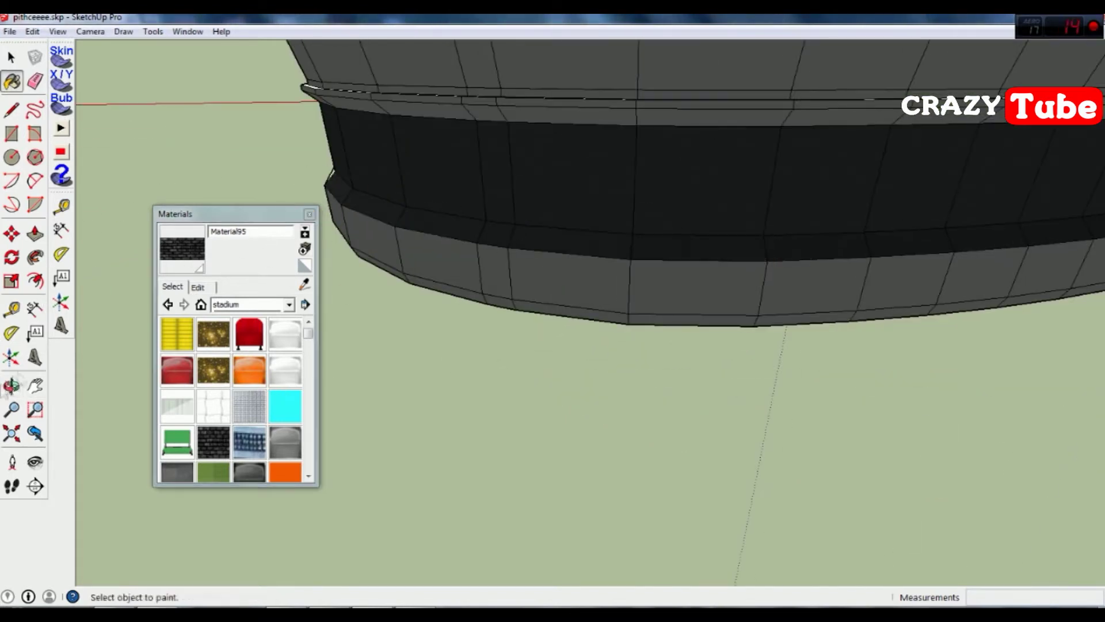
{"action": "middle_click_drag", "start_coordinate": [331, 173], "coordinate": [701, 300]}
{"action": "scroll", "coordinate": [930, 328], "scroll_direction": "down", "scroll_amount": 5}
{"action": "scroll", "coordinate": [659, 220], "scroll_direction": "up", "scroll_amount": 2}
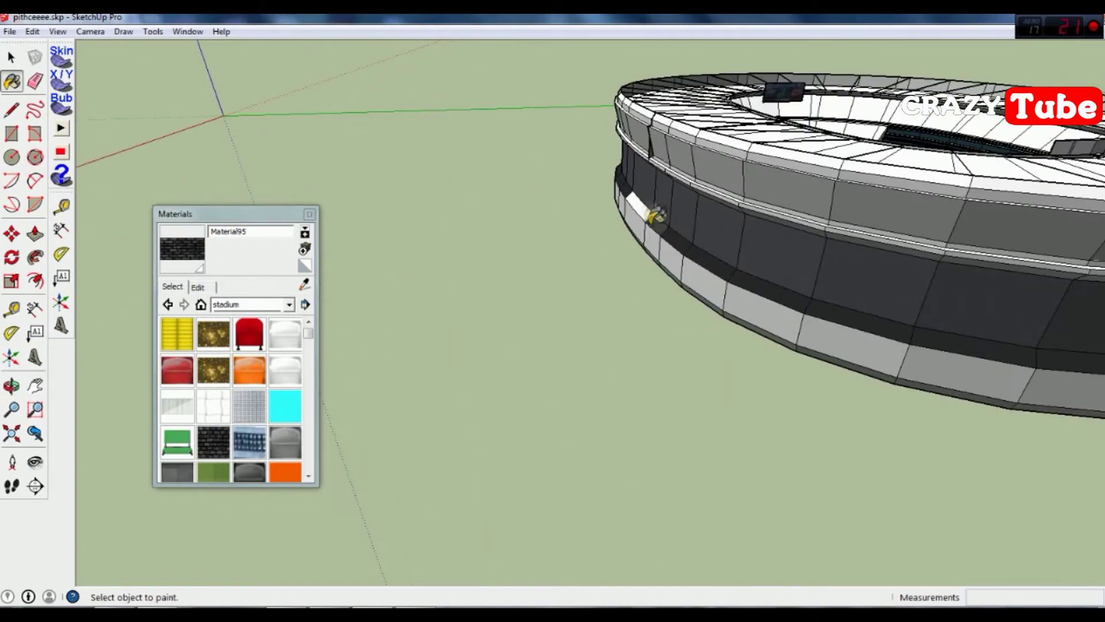
{"action": "middle_click_drag", "start_coordinate": [111, 303], "coordinate": [567, 141]}
{"action": "left_click", "coordinate": [289, 305]}
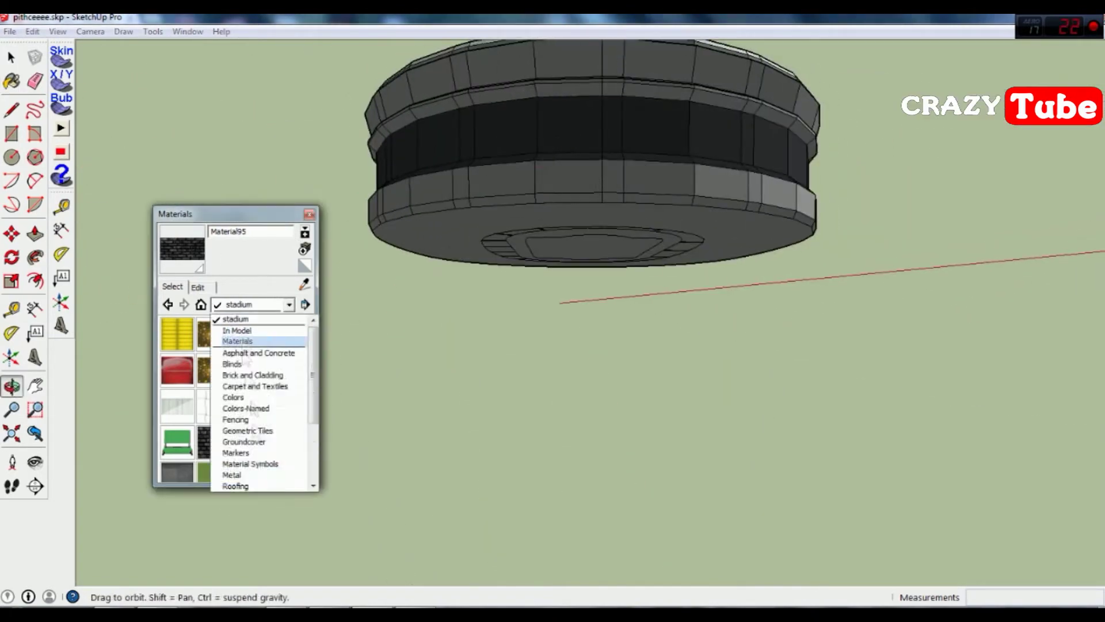
- From the Nuova cartella (2) collection, paint two wall faces with the dark window texture
{"action": "left_click", "coordinate": [276, 455]}
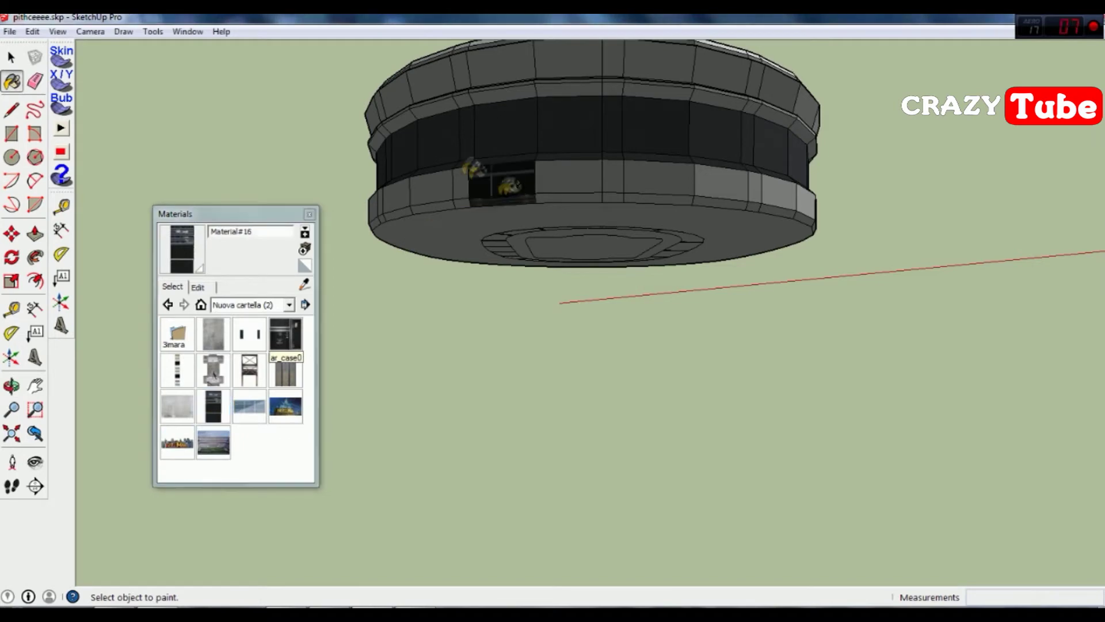
{"action": "scroll", "coordinate": [511, 186], "scroll_direction": "up", "scroll_amount": 3}
{"action": "left_click", "coordinate": [647, 221]}
{"action": "scroll", "coordinate": [817, 225], "scroll_direction": "down", "scroll_amount": 2}
{"action": "scroll", "coordinate": [537, 202], "scroll_direction": "up", "scroll_amount": 3}
{"action": "left_click", "coordinate": [632, 260]}
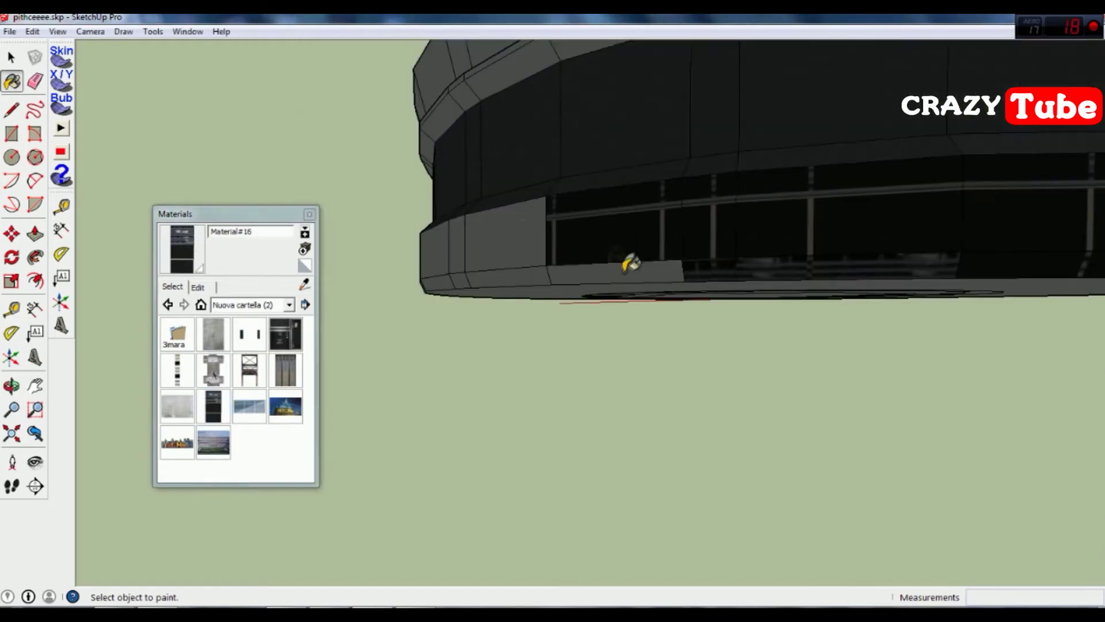
- Orbit to an angled view and paint the lower band's light panels dark
{"action": "left_click", "coordinate": [12, 385]}
{"action": "left_click_drag", "start_coordinate": [92, 345], "coordinate": [199, 263]}
{"action": "middle_click_drag", "start_coordinate": [343, 250], "coordinate": [716, 257]}
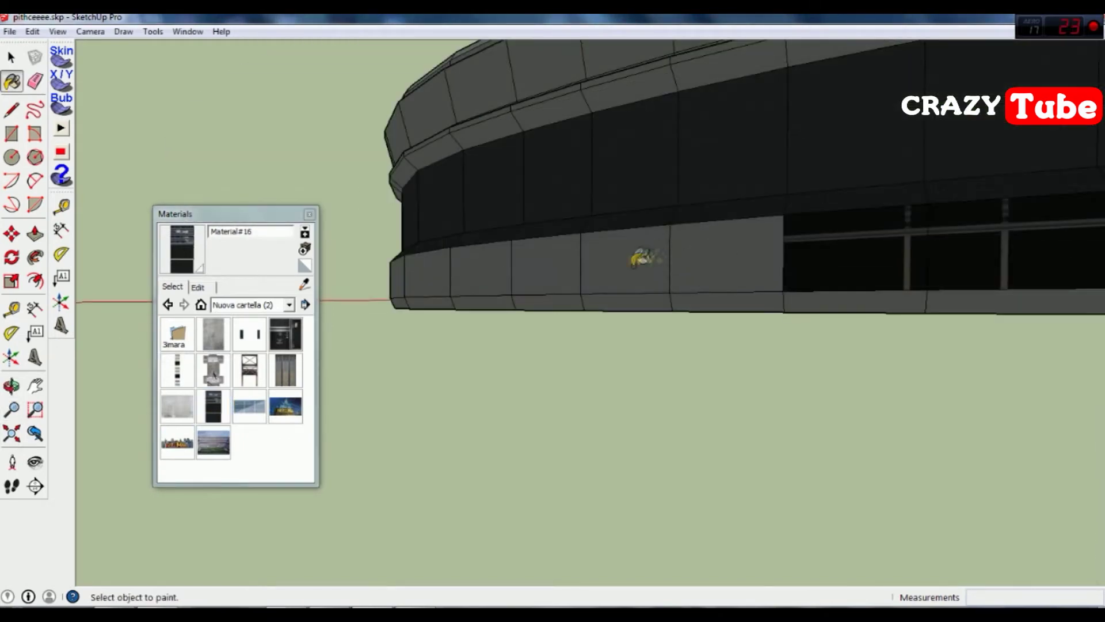
{"action": "left_click", "coordinate": [11, 386]}
{"action": "left_click_drag", "start_coordinate": [86, 369], "coordinate": [263, 250]}
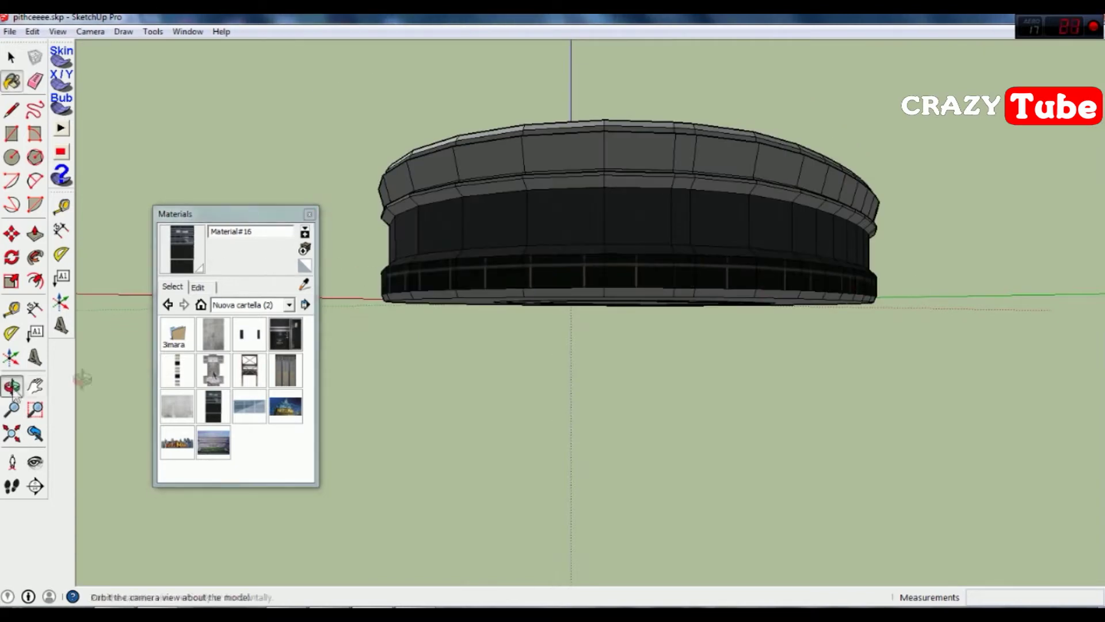
{"action": "left_click", "coordinate": [12, 385]}
{"action": "left_click_drag", "start_coordinate": [83, 378], "coordinate": [769, 285]}
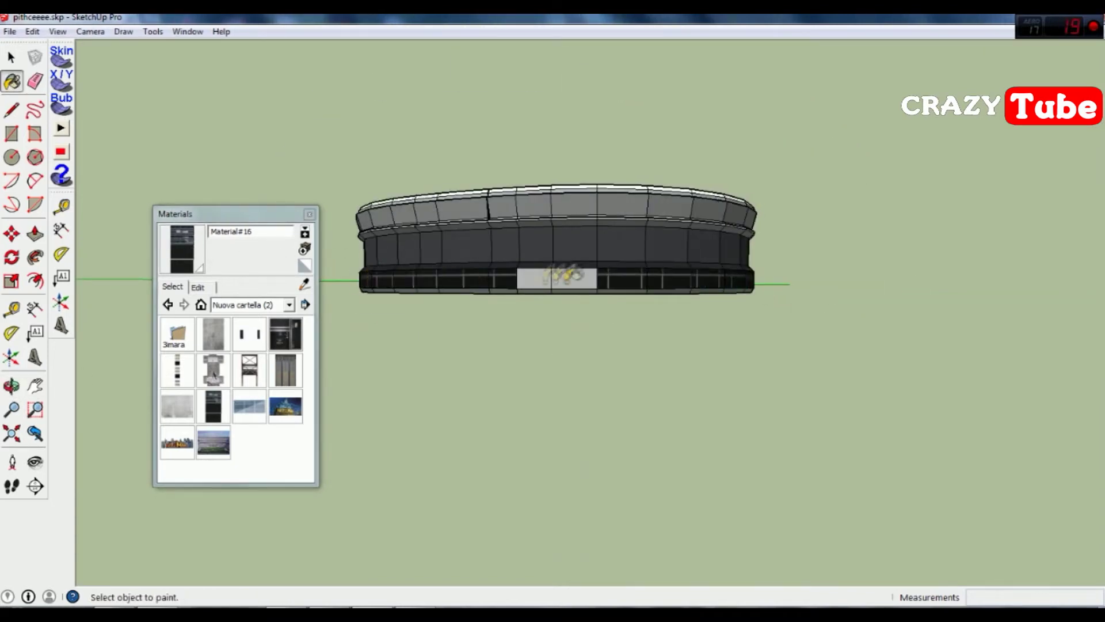
{"action": "left_click", "coordinate": [9, 390]}
{"action": "left_click_drag", "start_coordinate": [326, 386], "coordinate": [356, 297]}
{"action": "left_click", "coordinate": [548, 285]}
{"action": "scroll", "coordinate": [541, 293], "scroll_direction": "up", "scroll_amount": 5}
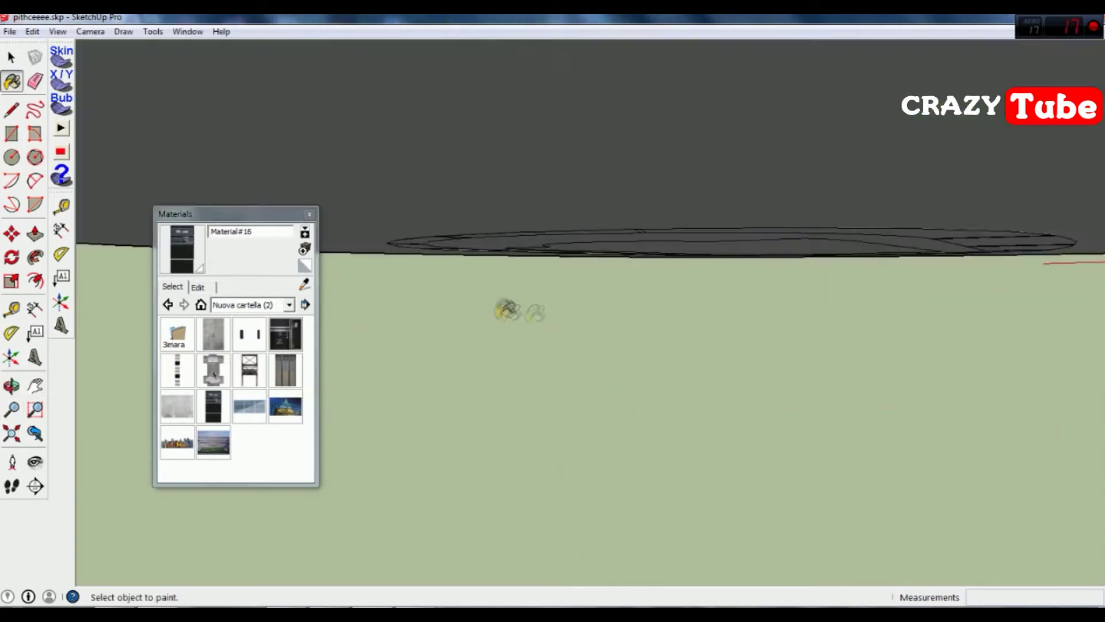
{"action": "scroll", "coordinate": [593, 261], "scroll_direction": "down", "scroll_amount": 2}
- Orbit along the lower window band and underside up to an elevated view of the stands
{"action": "mouse_move", "coordinate": [121, 325]}
{"action": "middle_mouse_down"}
{"action": "mouse_move", "coordinate": [576, 299]}
{"action": "mouse_move", "coordinate": [993, 247]}
{"action": "middle_mouse_up"}
{"action": "scroll", "coordinate": [624, 298], "scroll_direction": "up", "scroll_amount": 2}
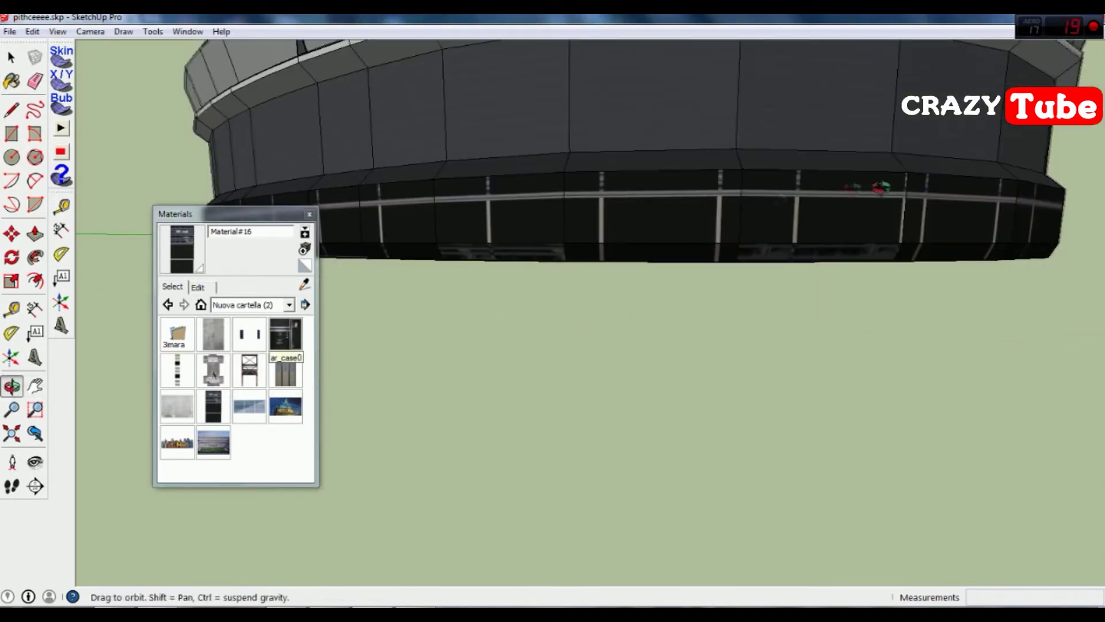
{"action": "middle_click_drag", "start_coordinate": [880, 187], "coordinate": [693, 257]}
{"action": "scroll", "coordinate": [685, 253], "scroll_direction": "down", "scroll_amount": 4}
{"action": "scroll", "coordinate": [527, 246], "scroll_direction": "up", "scroll_amount": 5}
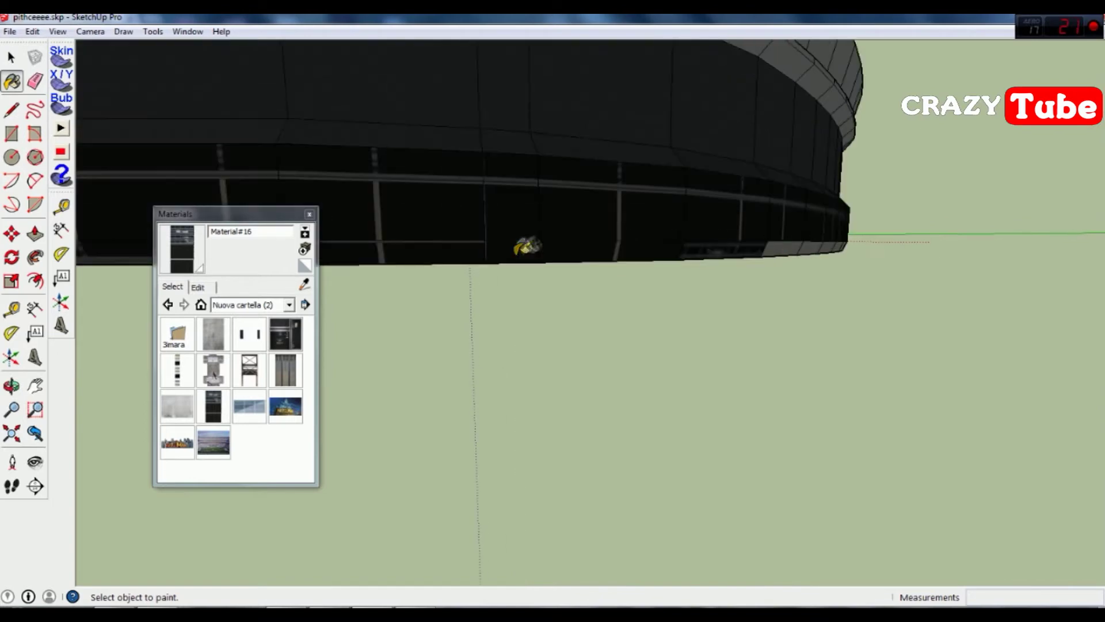
{"action": "middle_click_drag", "start_coordinate": [782, 253], "coordinate": [663, 211]}
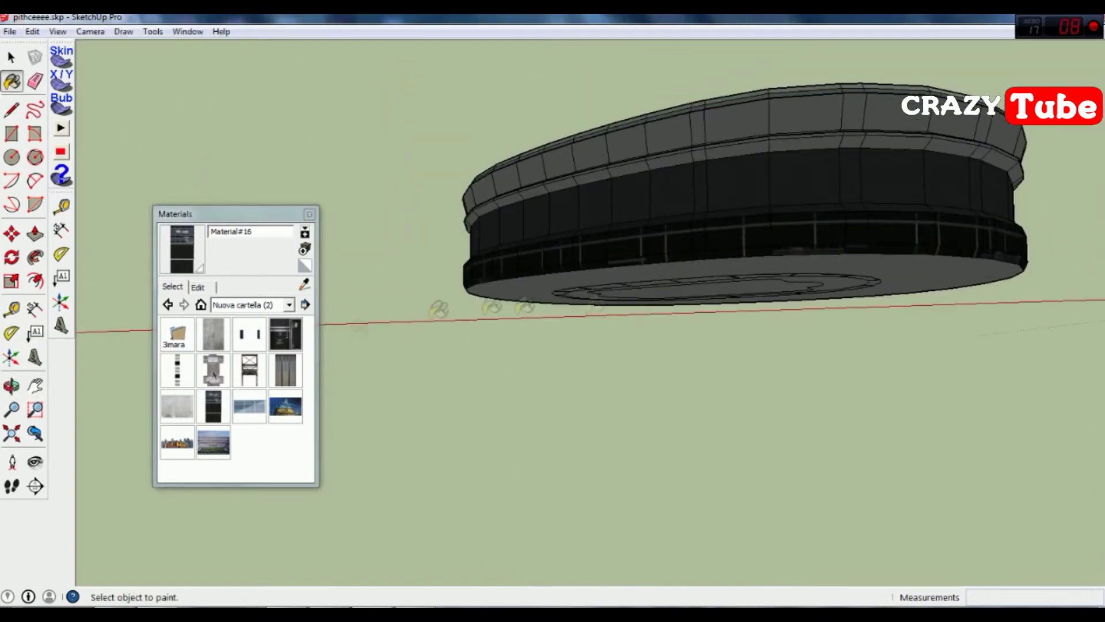
{"action": "middle_click_drag", "start_coordinate": [438, 309], "coordinate": [631, 235]}
{"action": "scroll", "coordinate": [631, 234], "scroll_direction": "up", "scroll_amount": 3}
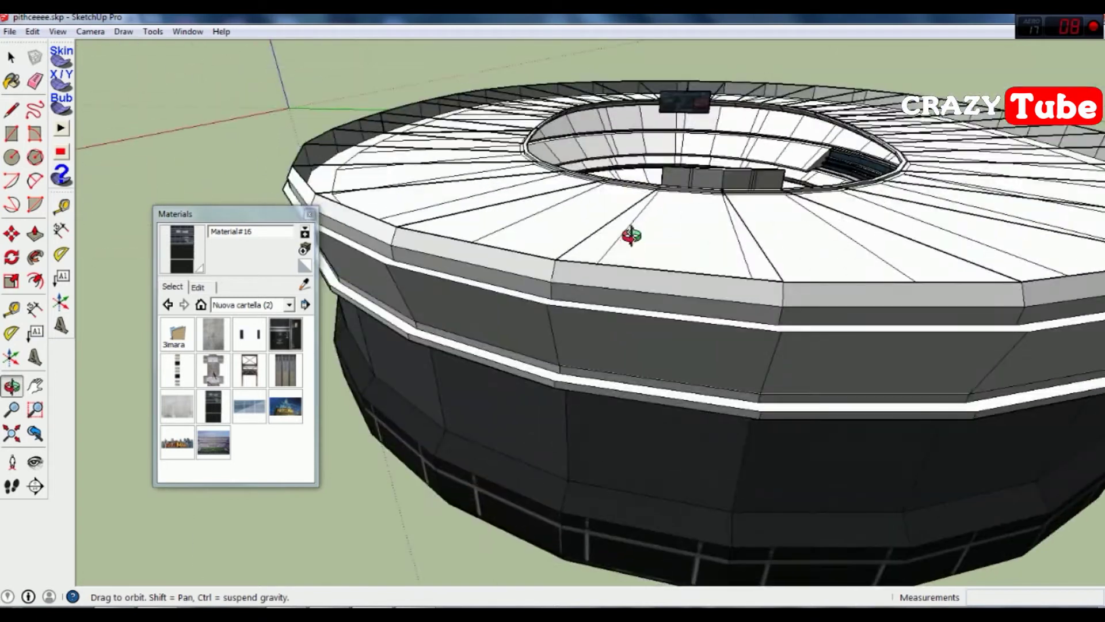
{"action": "scroll", "coordinate": [702, 218], "scroll_direction": "up", "scroll_amount": 3}
{"action": "middle_click_drag", "start_coordinate": [702, 218], "coordinate": [518, 252]}
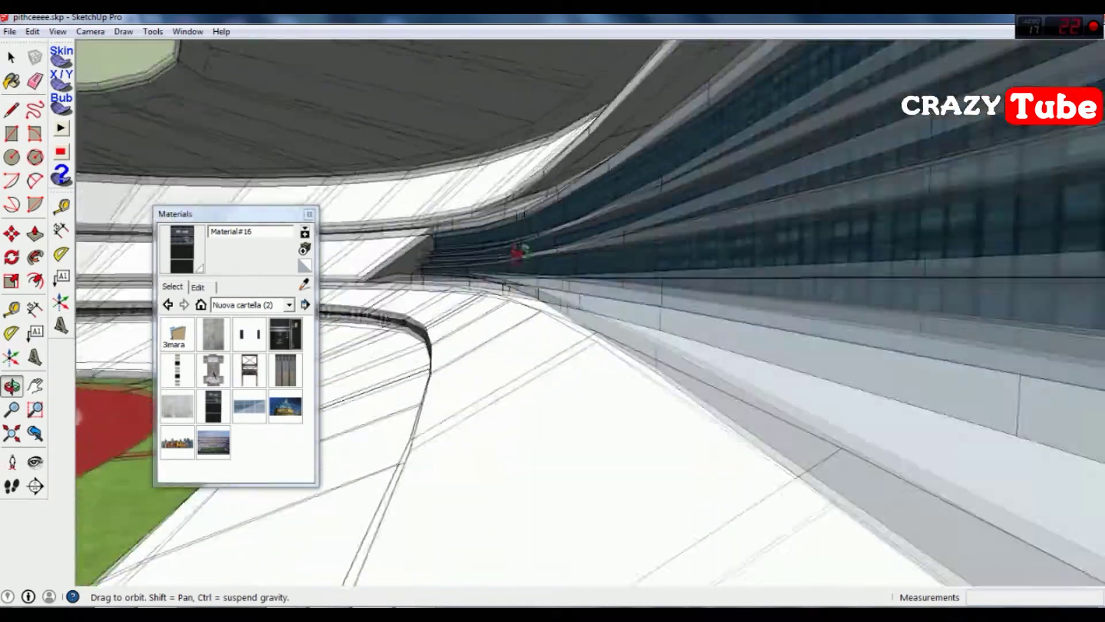
{"action": "scroll", "coordinate": [604, 299], "scroll_direction": "down", "scroll_amount": 5}
{"action": "scroll", "coordinate": [698, 347], "scroll_direction": "down", "scroll_amount": 5}
- Swing to a low side view and paint the upper outer band with the dark window texture
{"action": "middle_click_drag", "start_coordinate": [698, 347], "coordinate": [752, 506]}
{"action": "scroll", "coordinate": [809, 382], "scroll_direction": "up", "scroll_amount": 5}
{"action": "middle_click_drag", "start_coordinate": [809, 382], "coordinate": [235, 148]}
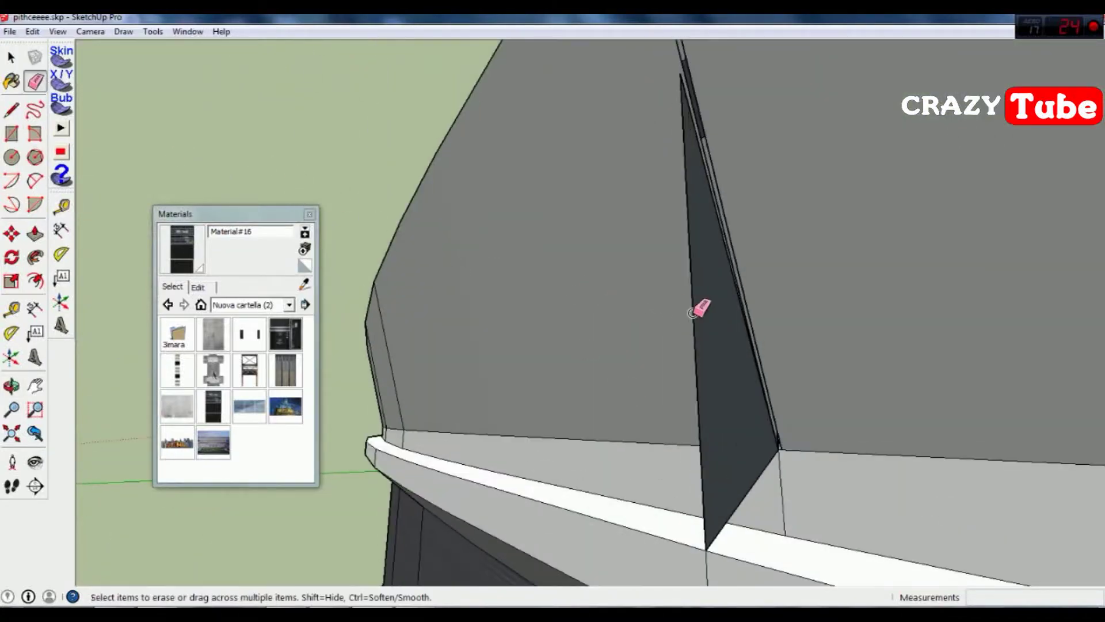
{"action": "scroll", "coordinate": [691, 314], "scroll_direction": "down", "scroll_amount": 3}
{"action": "scroll", "coordinate": [691, 313], "scroll_direction": "down", "scroll_amount": 5}
{"action": "scroll", "coordinate": [691, 314], "scroll_direction": "down", "scroll_amount": 5}
{"action": "mouse_move", "coordinate": [371, 395]}
{"action": "middle_mouse_down"}
{"action": "mouse_move", "coordinate": [1027, 290]}
{"action": "mouse_move", "coordinate": [581, 242]}
{"action": "middle_mouse_up"}
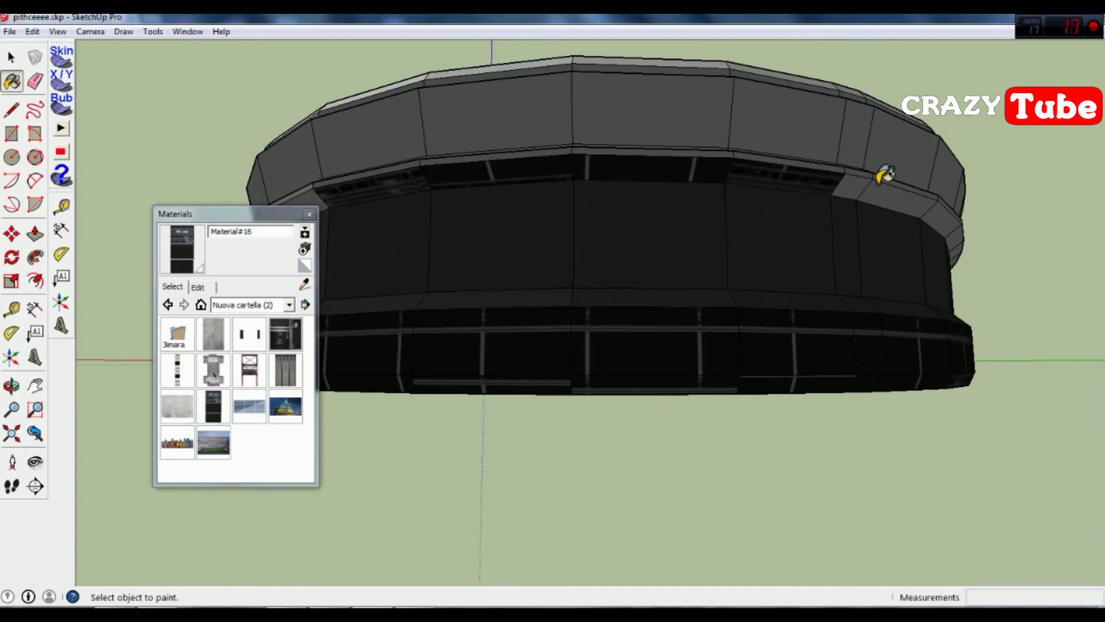
{"action": "left_click", "coordinate": [789, 124]}
{"action": "left_click", "coordinate": [401, 135]}
- Orbit around the exterior to check the dark-glazed upper band
{"action": "middle_click_drag", "start_coordinate": [846, 138], "coordinate": [728, 242]}
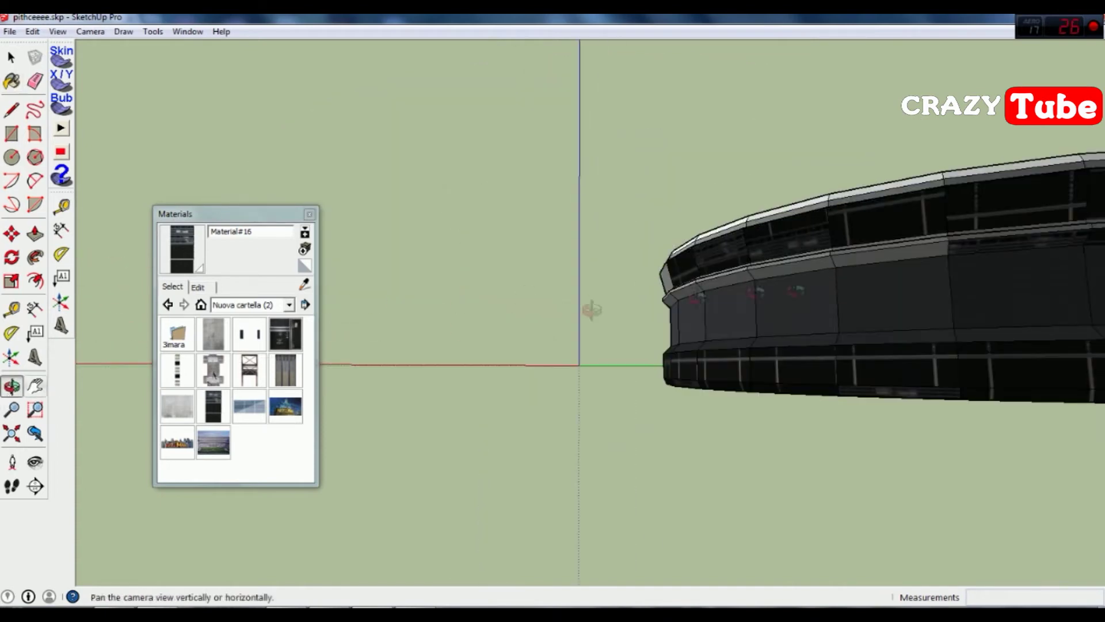
{"action": "middle_click_drag", "start_coordinate": [460, 328], "coordinate": [171, 265]}
{"action": "middle_click_drag", "start_coordinate": [325, 360], "coordinate": [618, 280]}
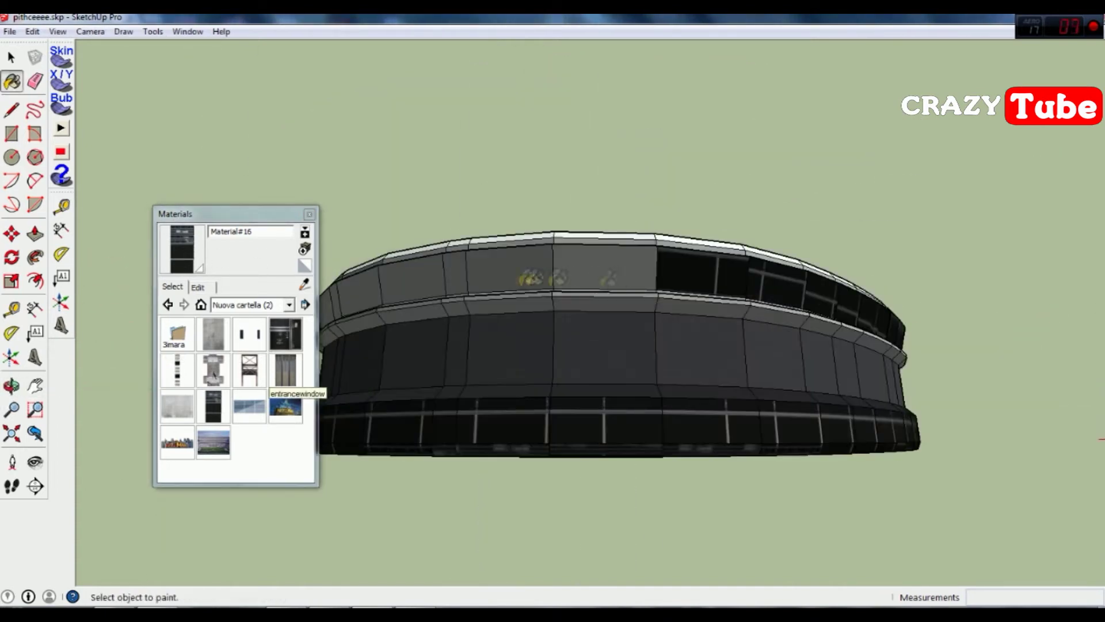
{"action": "middle_click_drag", "start_coordinate": [633, 333], "coordinate": [912, 330]}
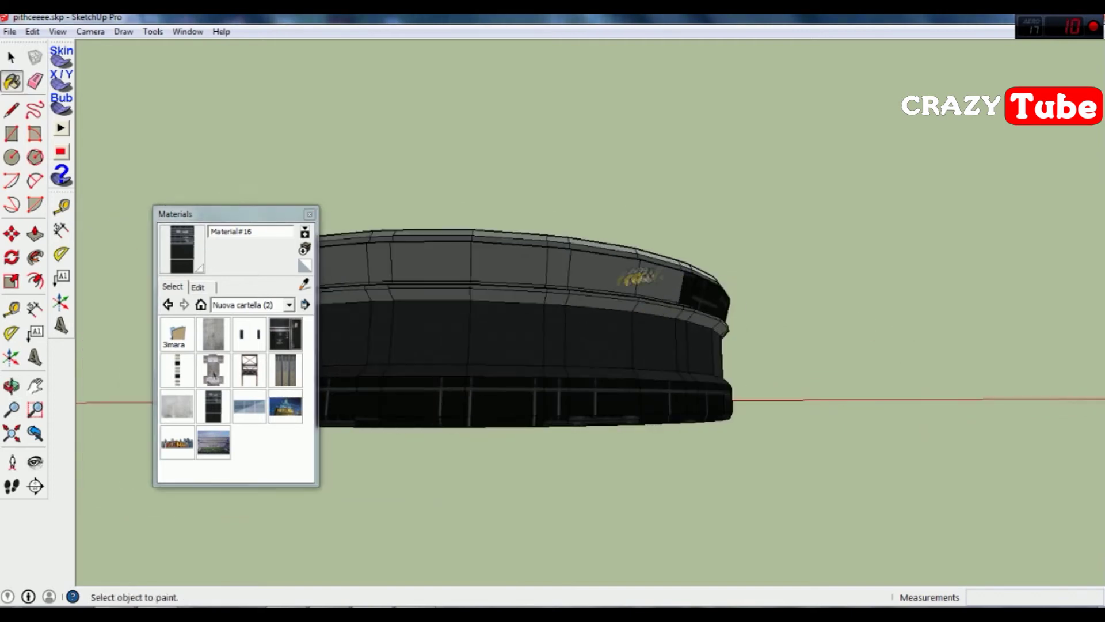
{"action": "middle_click_drag", "start_coordinate": [1008, 335], "coordinate": [483, 319]}
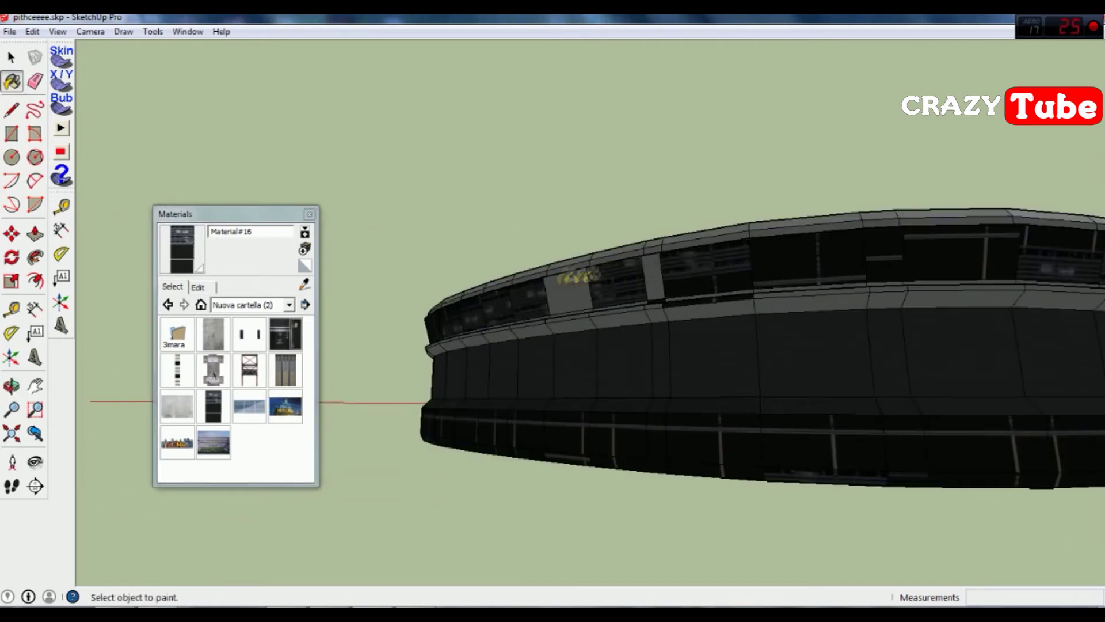
{"action": "scroll", "coordinate": [792, 268], "scroll_direction": "up", "scroll_amount": 5}
{"action": "scroll", "coordinate": [504, 296], "scroll_direction": "down", "scroll_amount": 10}
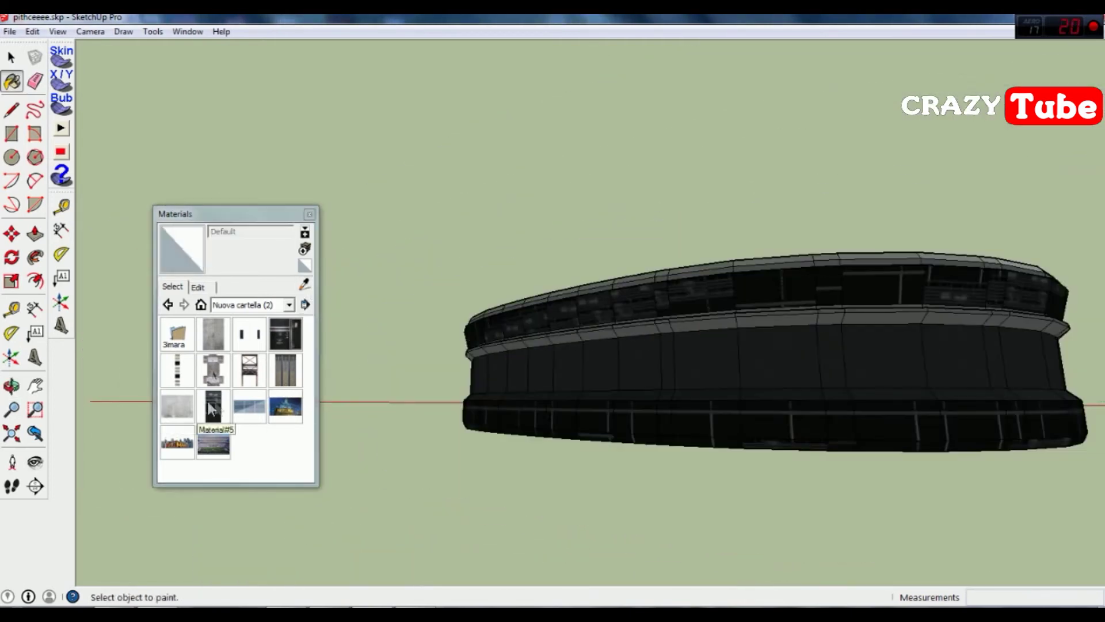
- Sample ProPlayer_scoreback from the model and paint it onto an inner-tier ledge
{"action": "middle_click_drag", "start_coordinate": [504, 295], "coordinate": [662, 315]}
{"action": "scroll", "coordinate": [662, 315], "scroll_direction": "up", "scroll_amount": 5}
{"action": "scroll", "coordinate": [662, 315], "scroll_direction": "up", "scroll_amount": 3}
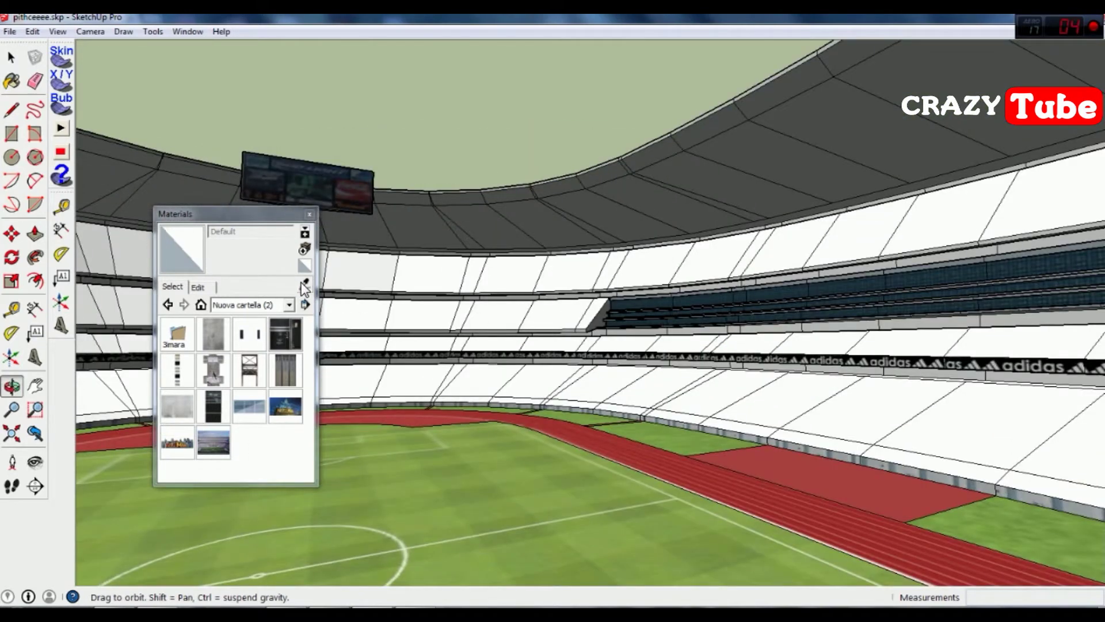
{"action": "key", "text": "b"}
{"action": "scroll", "coordinate": [634, 358], "scroll_direction": "up", "scroll_amount": 5}
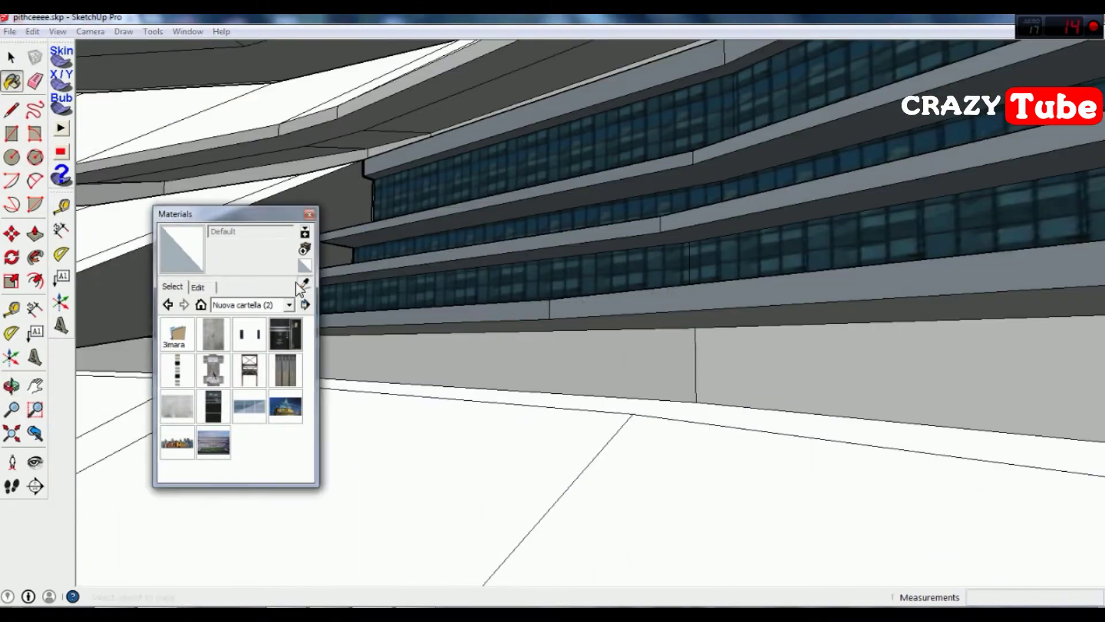
{"action": "left_click", "coordinate": [298, 288]}
{"action": "scroll", "coordinate": [358, 321], "scroll_direction": "down", "scroll_amount": 5}
{"action": "scroll", "coordinate": [573, 486], "scroll_direction": "down", "scroll_amount": 3}
{"action": "left_click", "coordinate": [572, 487]}
{"action": "scroll", "coordinate": [703, 412], "scroll_direction": "up", "scroll_amount": 5}
{"action": "scroll", "coordinate": [712, 467], "scroll_direction": "up", "scroll_amount": 3}
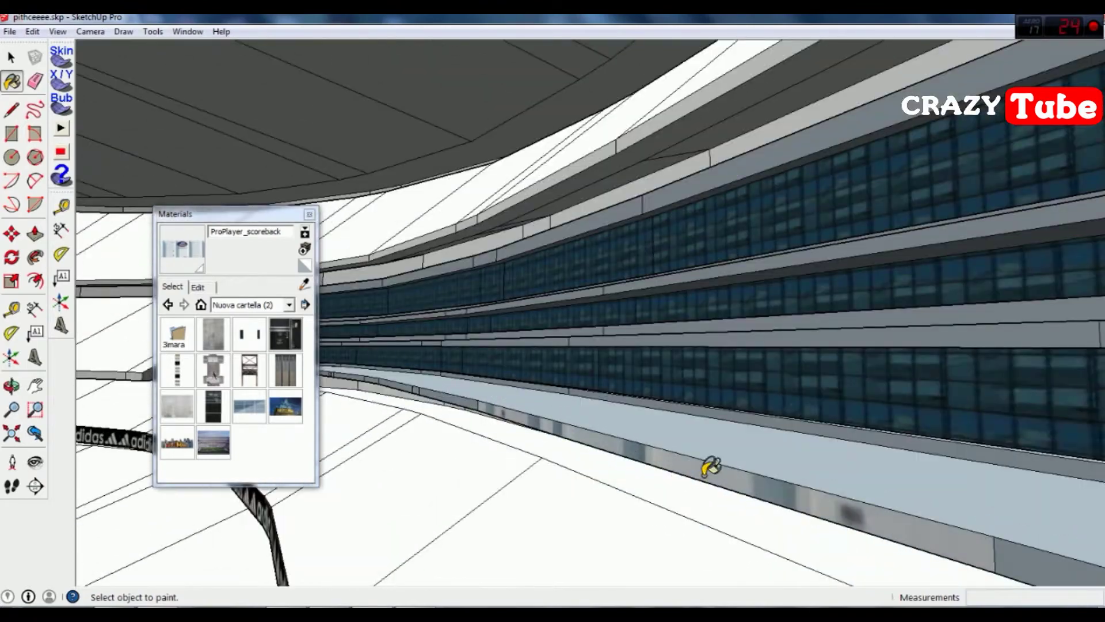
{"action": "scroll", "coordinate": [624, 402], "scroll_direction": "down", "scroll_amount": 3}
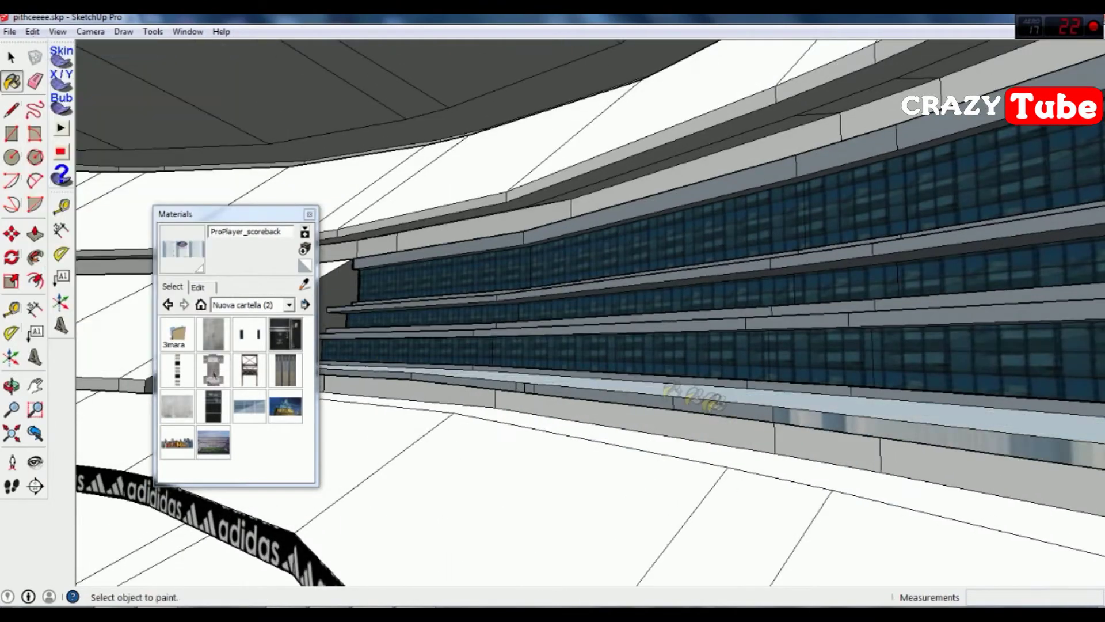
{"action": "scroll", "coordinate": [396, 371], "scroll_direction": "down", "scroll_amount": 2}
{"action": "scroll", "coordinate": [666, 395], "scroll_direction": "down", "scroll_amount": 5}
{"action": "scroll", "coordinate": [998, 505], "scroll_direction": "up", "scroll_amount": 3}
{"action": "scroll", "coordinate": [1088, 443], "scroll_direction": "up", "scroll_amount": 3}
{"action": "scroll", "coordinate": [488, 347], "scroll_direction": "up", "scroll_amount": 2}
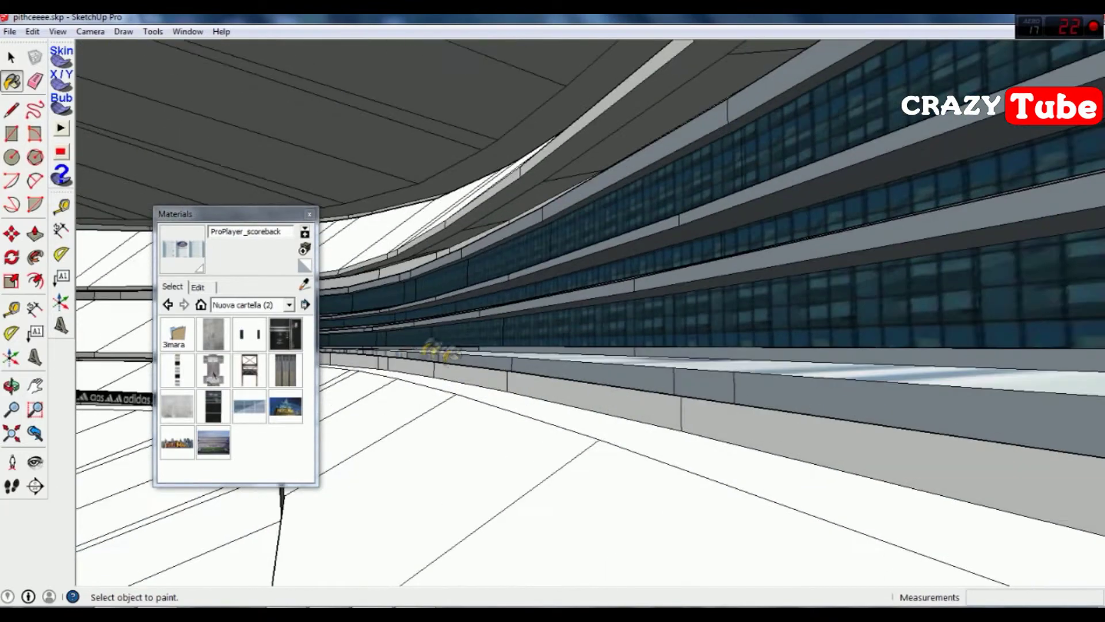
{"action": "scroll", "coordinate": [771, 391], "scroll_direction": "down", "scroll_amount": 1}
{"action": "scroll", "coordinate": [661, 375], "scroll_direction": "down", "scroll_amount": 3}
{"action": "scroll", "coordinate": [809, 399], "scroll_direction": "up", "scroll_amount": 3}
{"action": "scroll", "coordinate": [654, 424], "scroll_direction": "down", "scroll_amount": 1}
{"action": "scroll", "coordinate": [531, 382], "scroll_direction": "up", "scroll_amount": 2}
{"action": "scroll", "coordinate": [489, 368], "scroll_direction": "down", "scroll_amount": 2}
{"action": "scroll", "coordinate": [483, 334], "scroll_direction": "up", "scroll_amount": 3}
{"action": "scroll", "coordinate": [483, 334], "scroll_direction": "down", "scroll_amount": 3}
{"action": "scroll", "coordinate": [538, 360], "scroll_direction": "down", "scroll_amount": 2}
{"action": "scroll", "coordinate": [873, 390], "scroll_direction": "up", "scroll_amount": 2}
{"action": "scroll", "coordinate": [565, 352], "scroll_direction": "up", "scroll_amount": 2}
{"action": "scroll", "coordinate": [564, 353], "scroll_direction": "down", "scroll_amount": 1}
{"action": "scroll", "coordinate": [564, 353], "scroll_direction": "down", "scroll_amount": 2}
{"action": "scroll", "coordinate": [565, 353], "scroll_direction": "up", "scroll_amount": 4}
{"action": "scroll", "coordinate": [851, 454], "scroll_direction": "down", "scroll_amount": 3}
{"action": "scroll", "coordinate": [850, 453], "scroll_direction": "up", "scroll_amount": 1}
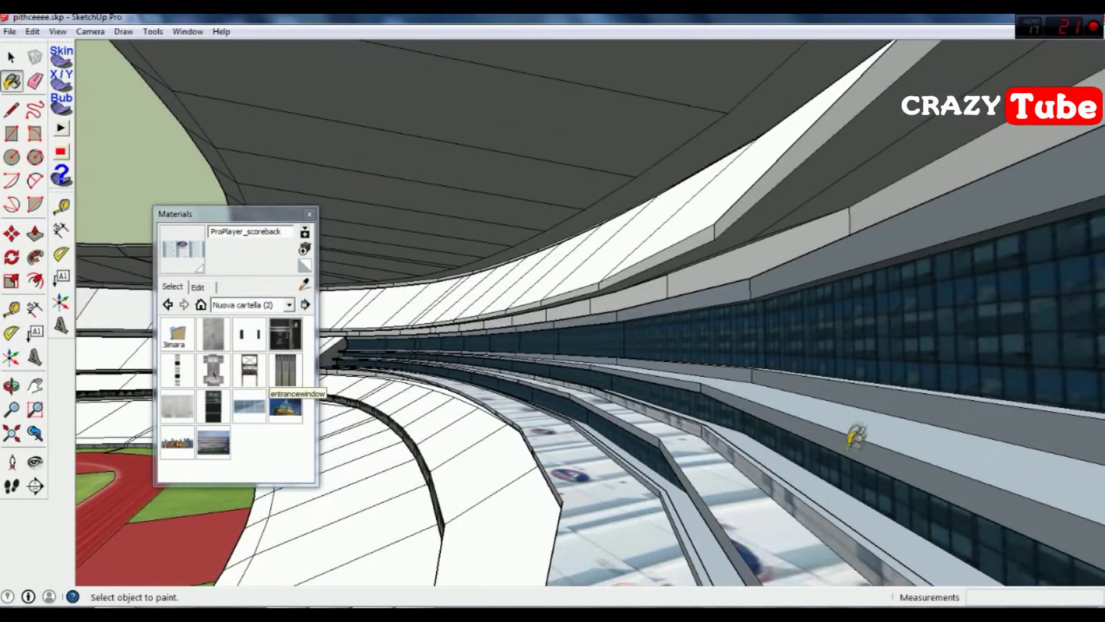
- Orbit along the tier ledges and open the 3mara folder in Materials
{"action": "mouse_move", "coordinate": [426, 429]}
{"action": "middle_mouse_down"}
{"action": "mouse_move", "coordinate": [826, 394]}
{"action": "mouse_move", "coordinate": [793, 315]}
{"action": "mouse_move", "coordinate": [623, 241]}
{"action": "mouse_move", "coordinate": [235, 167]}
{"action": "middle_mouse_up"}
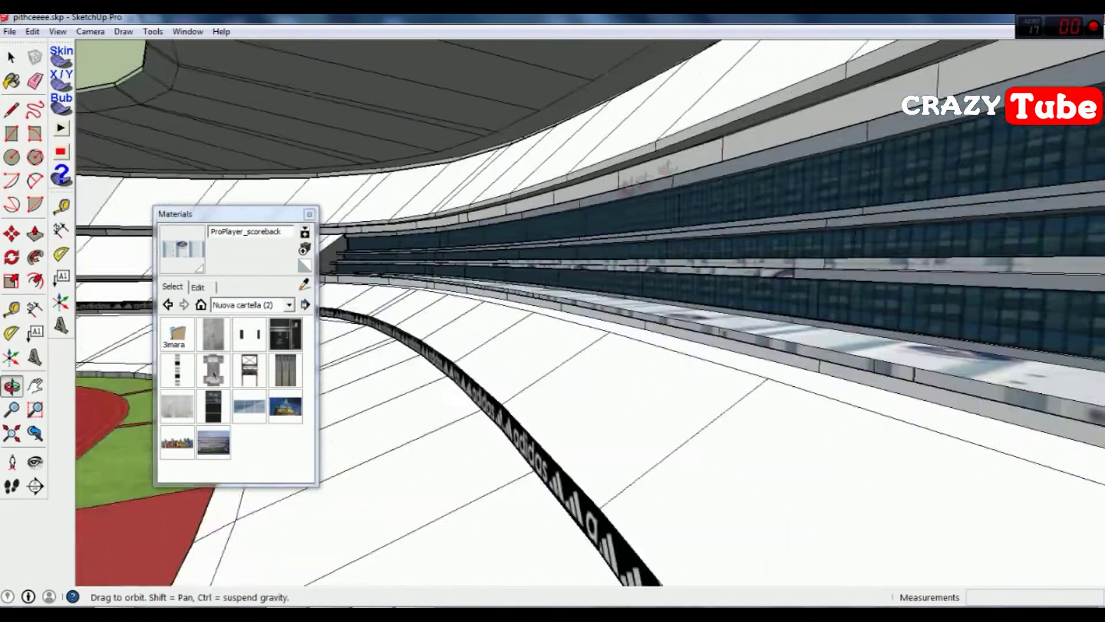
{"action": "middle_click_drag", "start_coordinate": [248, 126], "coordinate": [322, 190]}
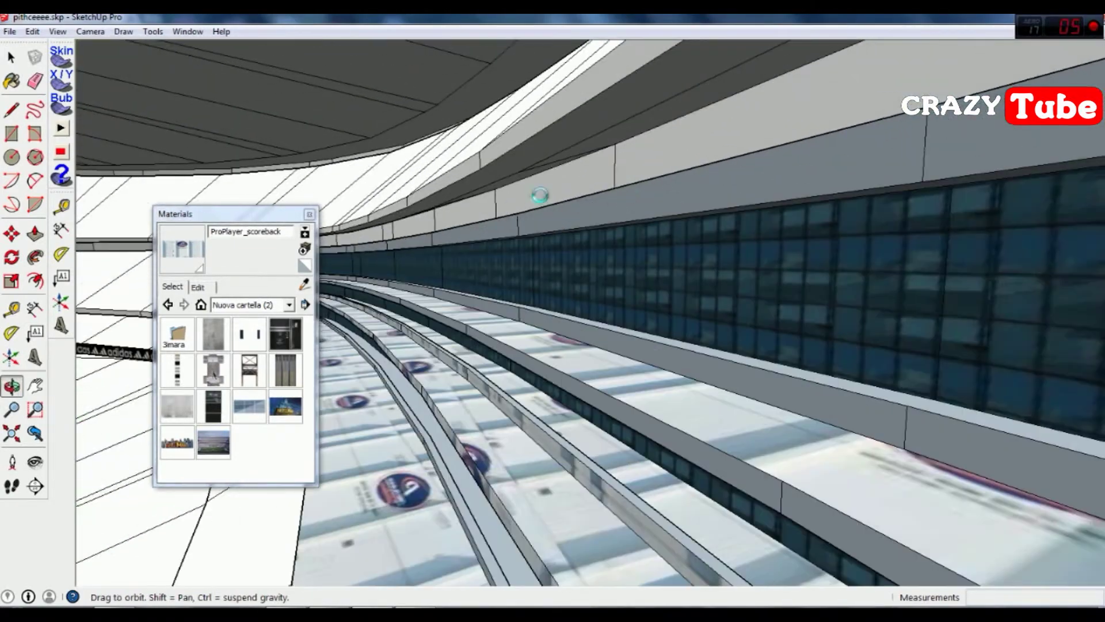
{"action": "double_click", "coordinate": [177, 333]}
{"action": "mouse_move", "coordinate": [558, 156]}
{"action": "middle_mouse_down"}
{"action": "mouse_move", "coordinate": [961, 207]}
{"action": "mouse_move", "coordinate": [311, 208]}
{"action": "middle_mouse_up"}
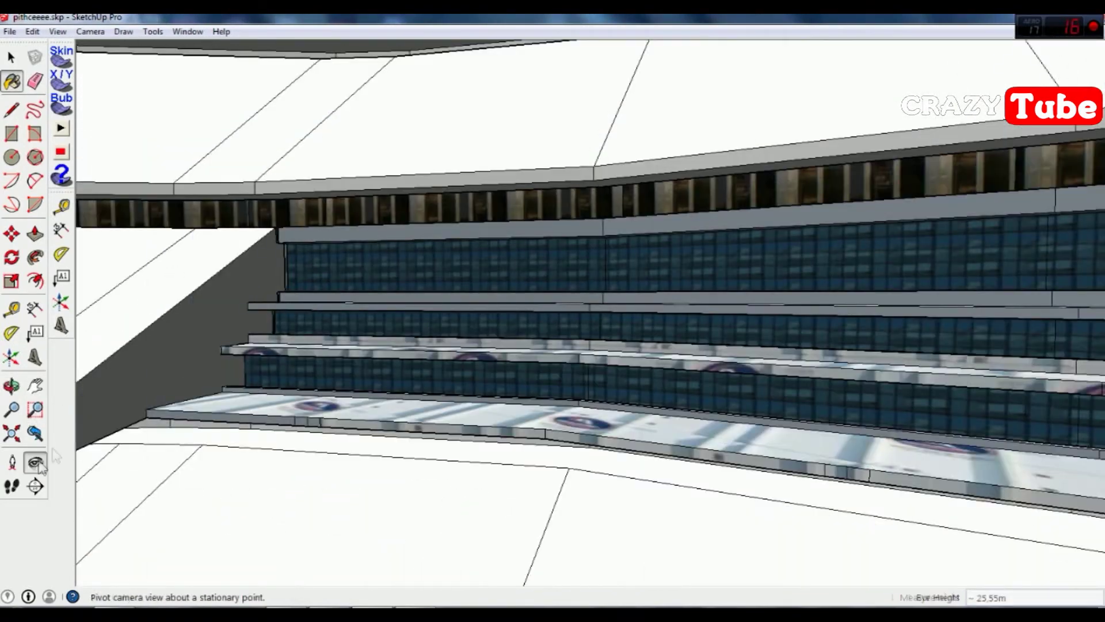
- Paint the band faces under the curved roof with the Material92 window texture
{"action": "left_click", "coordinate": [41, 465]}
{"action": "left_click_drag", "start_coordinate": [726, 271], "coordinate": [851, 179]}
{"action": "key", "text": "b"}
{"action": "scroll", "coordinate": [409, 257], "scroll_direction": "down", "scroll_amount": 2}
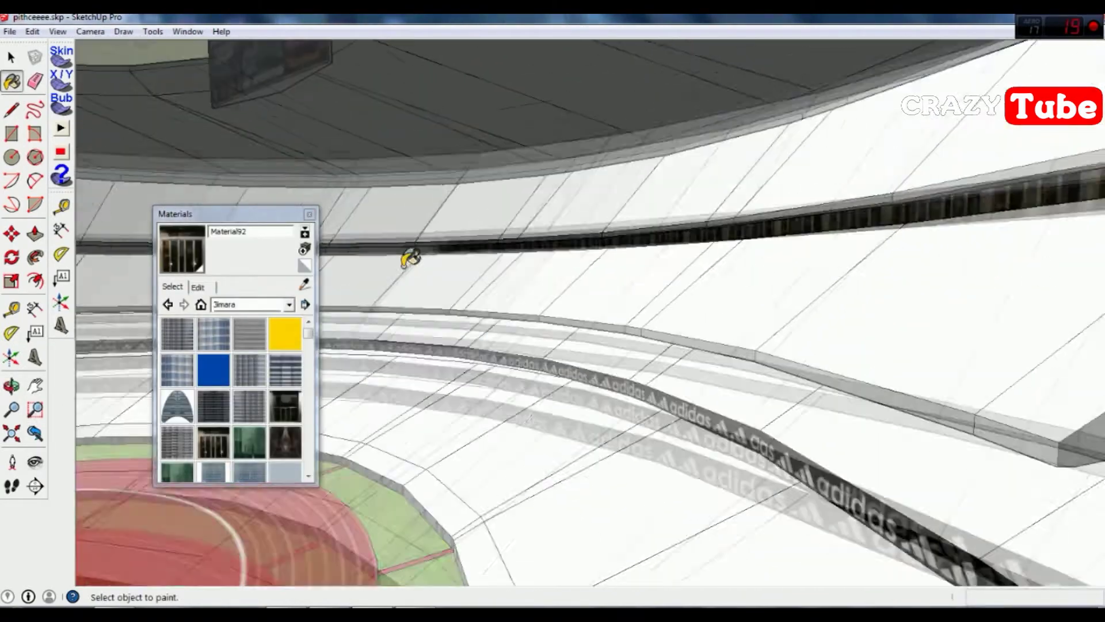
{"action": "scroll", "coordinate": [409, 257], "scroll_direction": "up", "scroll_amount": 5}
{"action": "left_click_drag", "start_coordinate": [368, 395], "coordinate": [817, 296]}
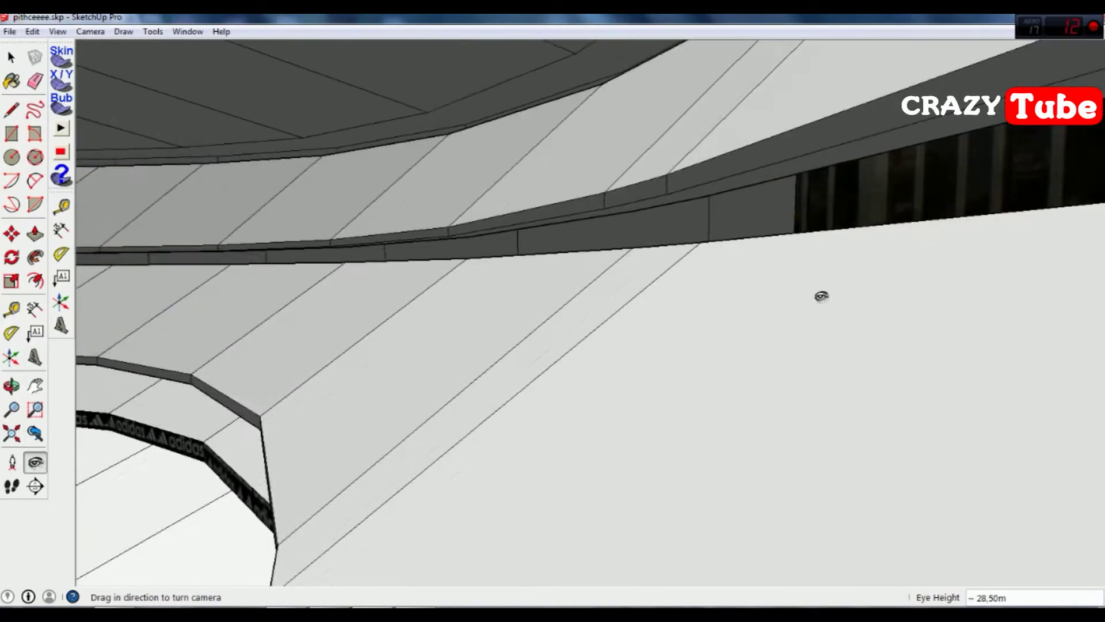
{"action": "key", "text": "b"}
{"action": "left_click", "coordinate": [309, 215]}
{"action": "left_click", "coordinate": [34, 461]}
{"action": "left_click_drag", "start_coordinate": [518, 345], "coordinate": [471, 217]}
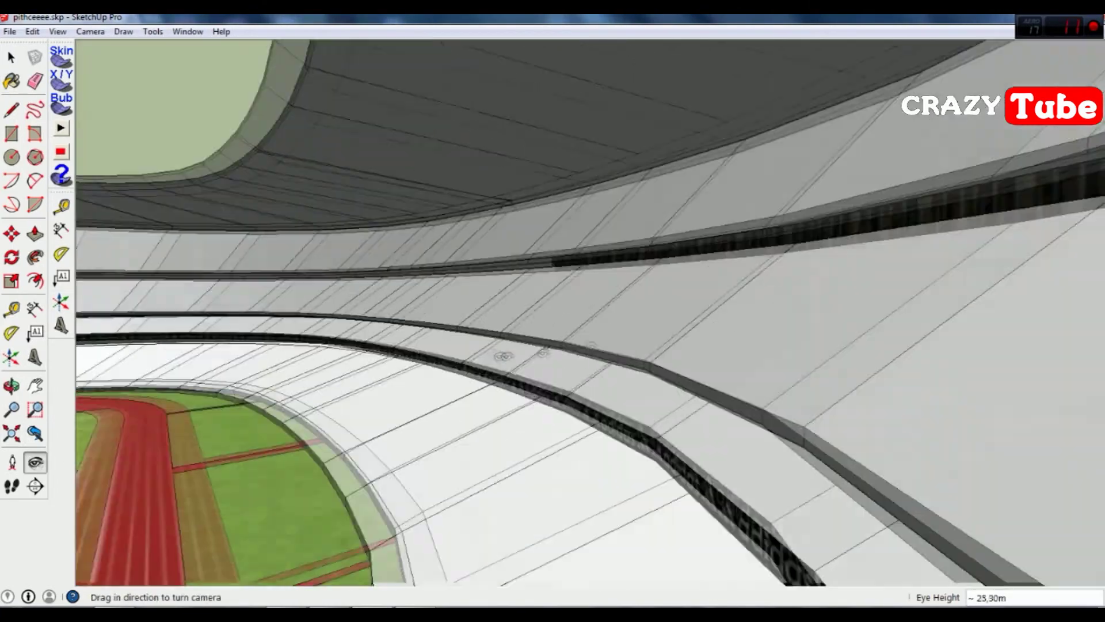
{"action": "key", "text": "b"}
{"action": "mouse_move", "coordinate": [360, 243]}
{"action": "middle_mouse_down"}
{"action": "mouse_move", "coordinate": [466, 345]}
{"action": "mouse_move", "coordinate": [334, 211]}
{"action": "mouse_move", "coordinate": [1000, 291]}
{"action": "mouse_move", "coordinate": [363, 245]}
{"action": "middle_mouse_up"}
{"action": "left_click", "coordinate": [34, 461]}
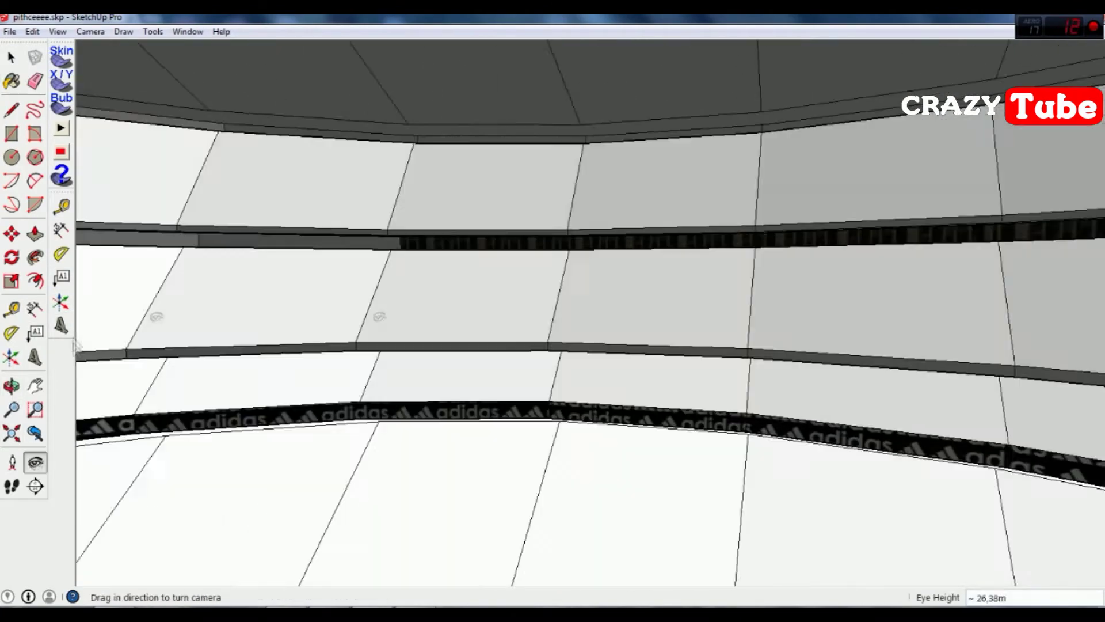
{"action": "left_click_drag", "start_coordinate": [377, 314], "coordinate": [677, 264]}
{"action": "key", "text": "b"}
{"action": "middle_click_drag", "start_coordinate": [289, 282], "coordinate": [345, 259]}
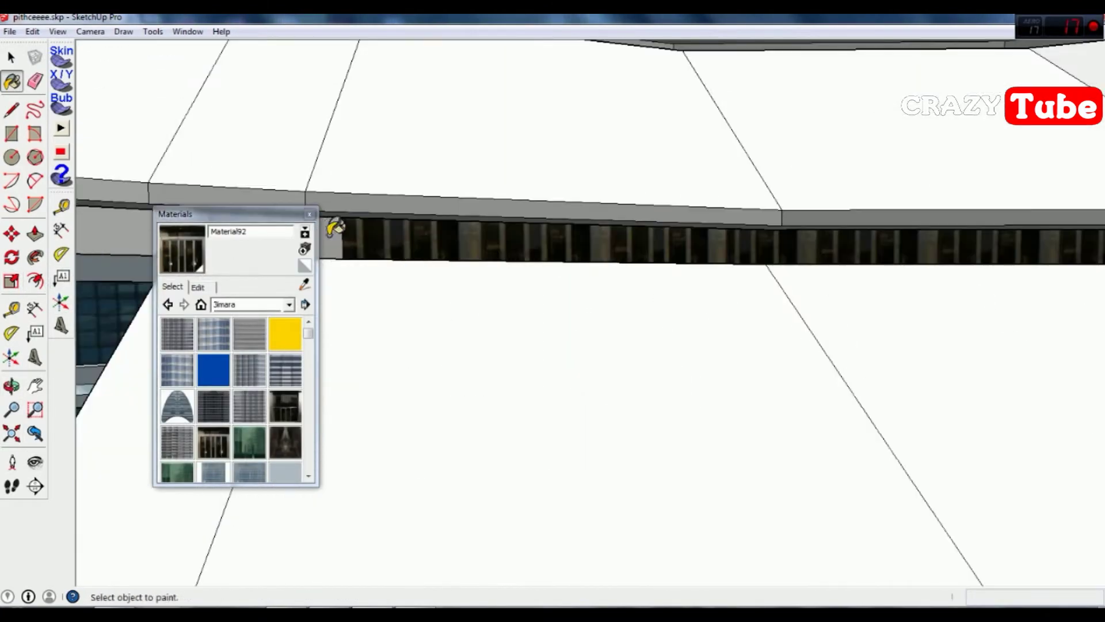
{"action": "left_click", "coordinate": [35, 461]}
{"action": "left_click_drag", "start_coordinate": [403, 288], "coordinate": [368, 353]}
{"action": "key", "text": "b"}
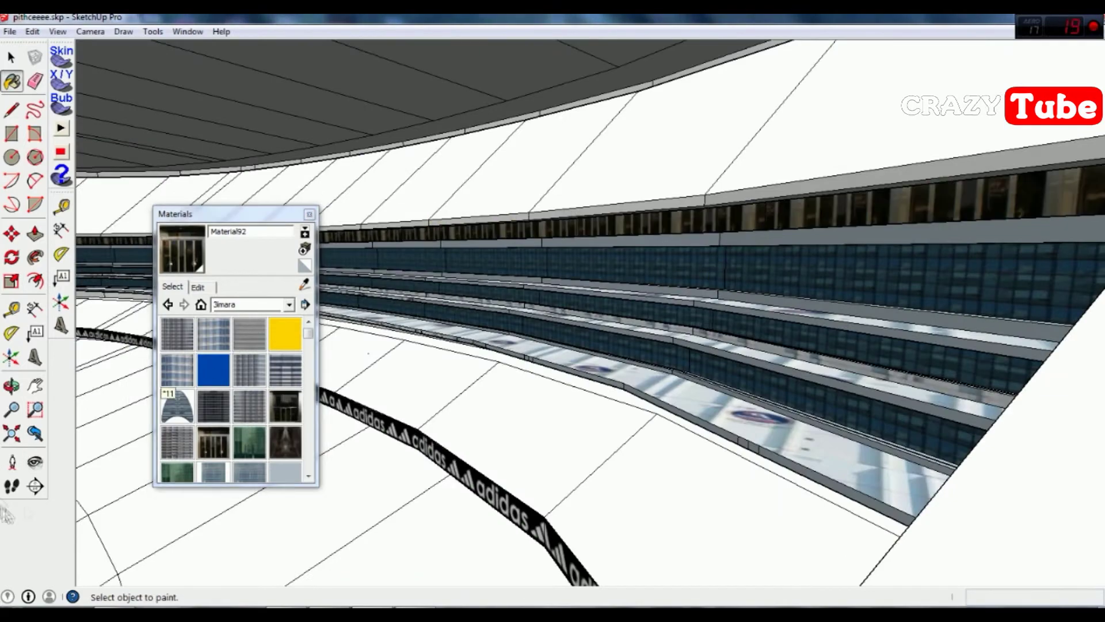
{"action": "left_click", "coordinate": [34, 461]}
{"action": "mouse_move", "coordinate": [368, 334]}
{"action": "left_mouse_down"}
{"action": "mouse_move", "coordinate": [729, 271]}
{"action": "mouse_move", "coordinate": [913, 345]}
{"action": "mouse_move", "coordinate": [457, 259]}
{"action": "left_mouse_up"}
- Paint the grey concourse wall behind the upper stands with Material92
{"action": "key", "text": "o"}
{"action": "key", "text": "b"}
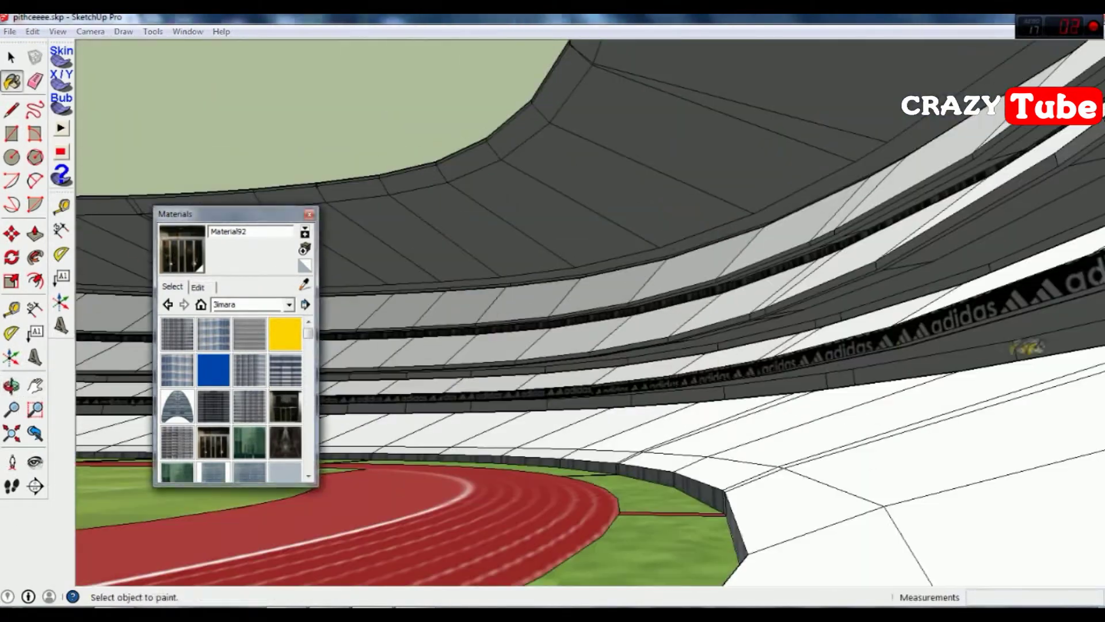
{"action": "left_click", "coordinate": [35, 461]}
{"action": "mouse_move", "coordinate": [368, 346]}
{"action": "left_mouse_down"}
{"action": "mouse_move", "coordinate": [696, 345]}
{"action": "mouse_move", "coordinate": [181, 271]}
{"action": "left_mouse_up"}
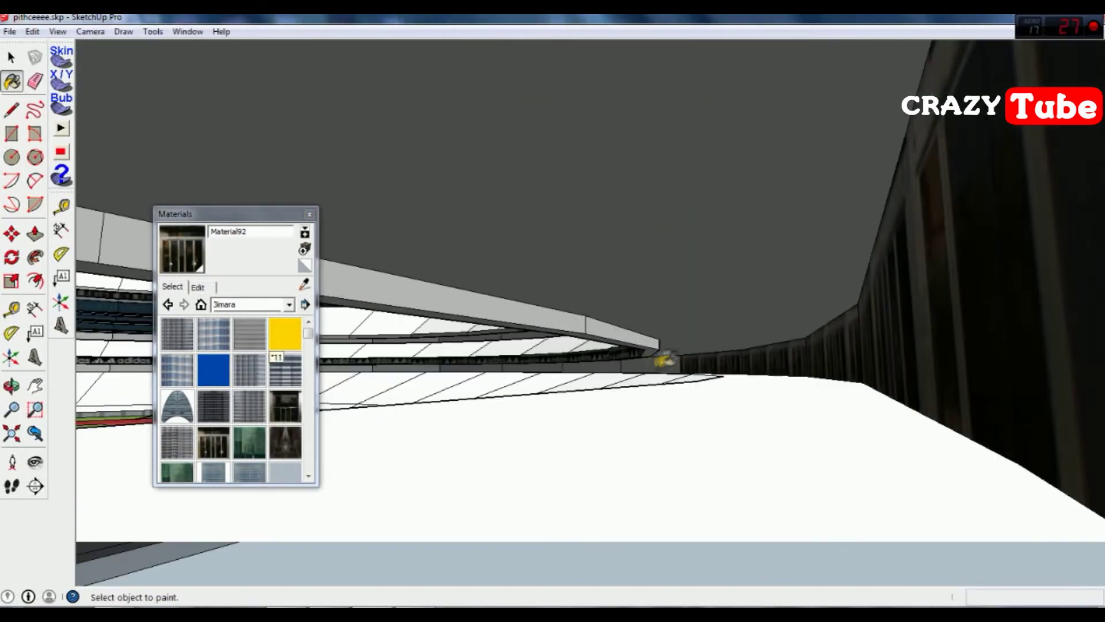
{"action": "key", "text": "l"}
{"action": "mouse_move", "coordinate": [362, 362]}
{"action": "left_mouse_down"}
{"action": "mouse_move", "coordinate": [382, 365]}
{"action": "mouse_move", "coordinate": [434, 334]}
{"action": "mouse_move", "coordinate": [669, 374]}
{"action": "mouse_move", "coordinate": [171, 260]}
{"action": "left_mouse_up"}
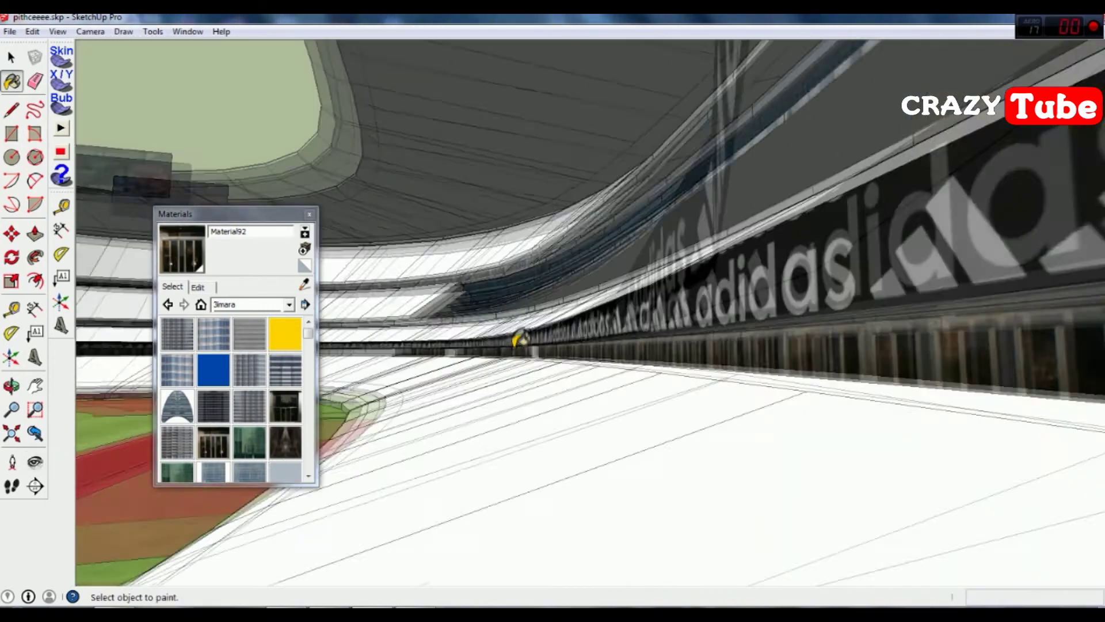
{"action": "middle_click_drag", "start_coordinate": [483, 346], "coordinate": [399, 338]}
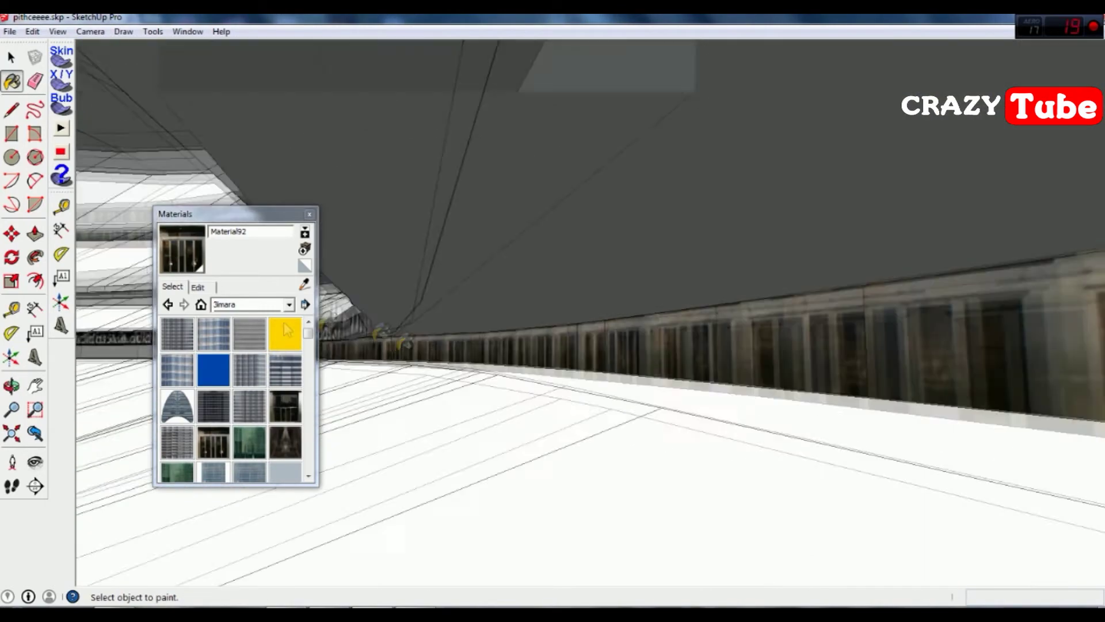
{"action": "key", "text": "l"}
{"action": "mouse_move", "coordinate": [353, 355]}
{"action": "middle_mouse_down"}
{"action": "mouse_move", "coordinate": [917, 330]}
{"action": "mouse_move", "coordinate": [865, 351]}
{"action": "middle_mouse_up"}
{"action": "middle_click_drag", "start_coordinate": [826, 313], "coordinate": [364, 362]}
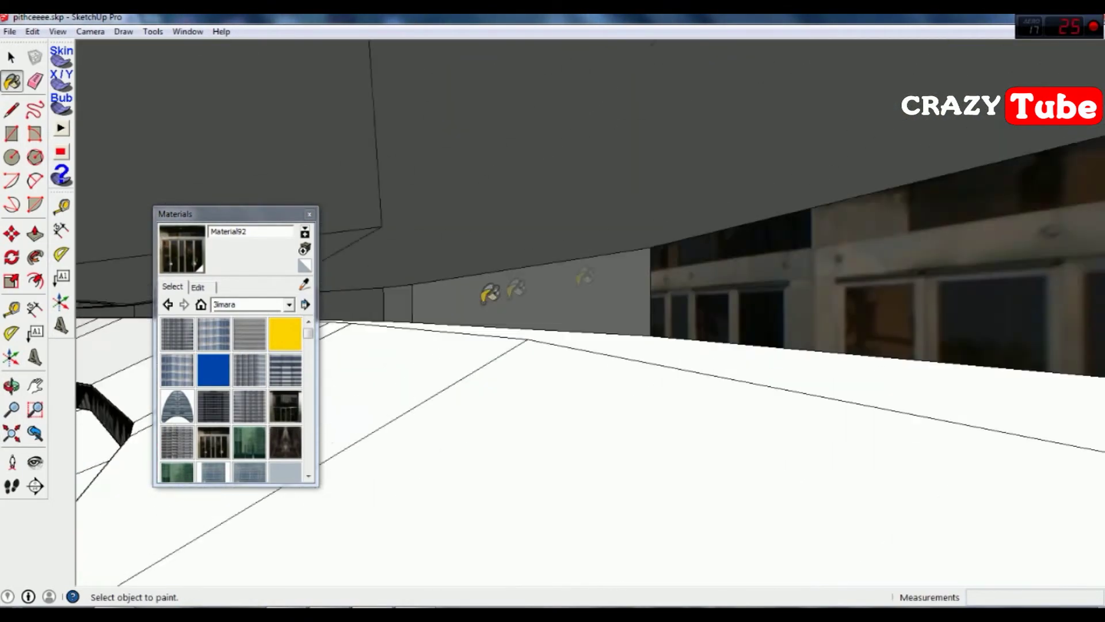
{"action": "key", "text": "l"}
{"action": "left_click_drag", "start_coordinate": [364, 361], "coordinate": [225, 268]}
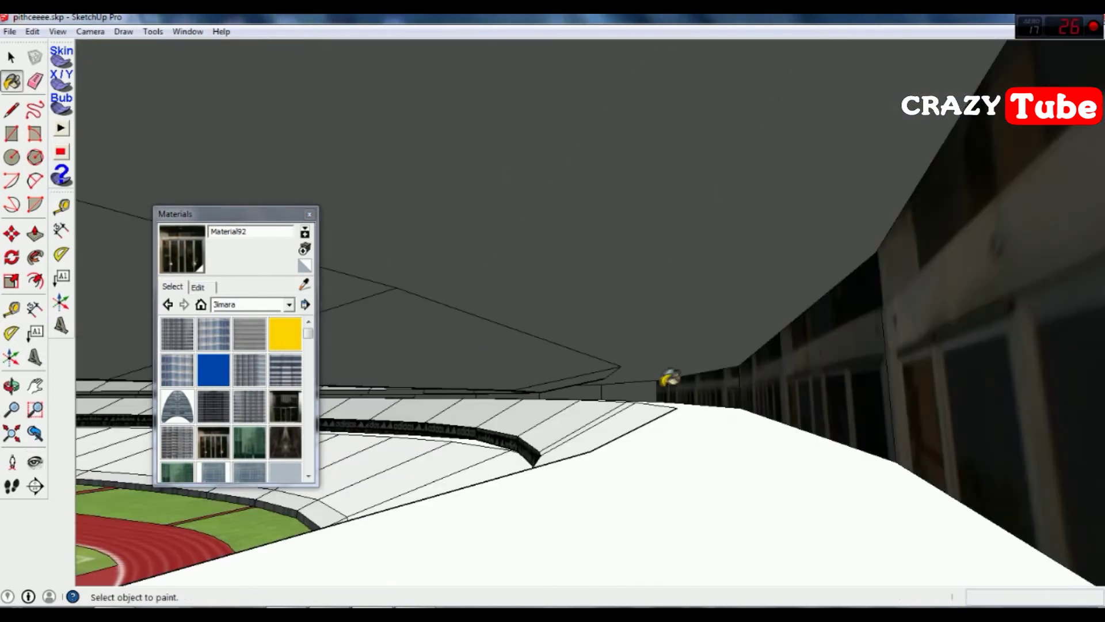
- Look around from the upper tier at the roof underside, grey wall and stands
{"action": "mouse_move", "coordinate": [669, 378]}
{"action": "middle_mouse_down"}
{"action": "mouse_move", "coordinate": [530, 387]}
{"action": "mouse_move", "coordinate": [481, 412]}
{"action": "mouse_move", "coordinate": [633, 387]}
{"action": "mouse_move", "coordinate": [595, 368]}
{"action": "middle_mouse_up"}
{"action": "mouse_move", "coordinate": [453, 365]}
{"action": "middle_mouse_down"}
{"action": "mouse_move", "coordinate": [363, 395]}
{"action": "mouse_move", "coordinate": [813, 367]}
{"action": "middle_mouse_up"}
{"action": "mouse_move", "coordinate": [419, 361]}
{"action": "middle_mouse_down"}
{"action": "mouse_move", "coordinate": [449, 374]}
{"action": "mouse_move", "coordinate": [786, 415]}
{"action": "middle_mouse_up"}
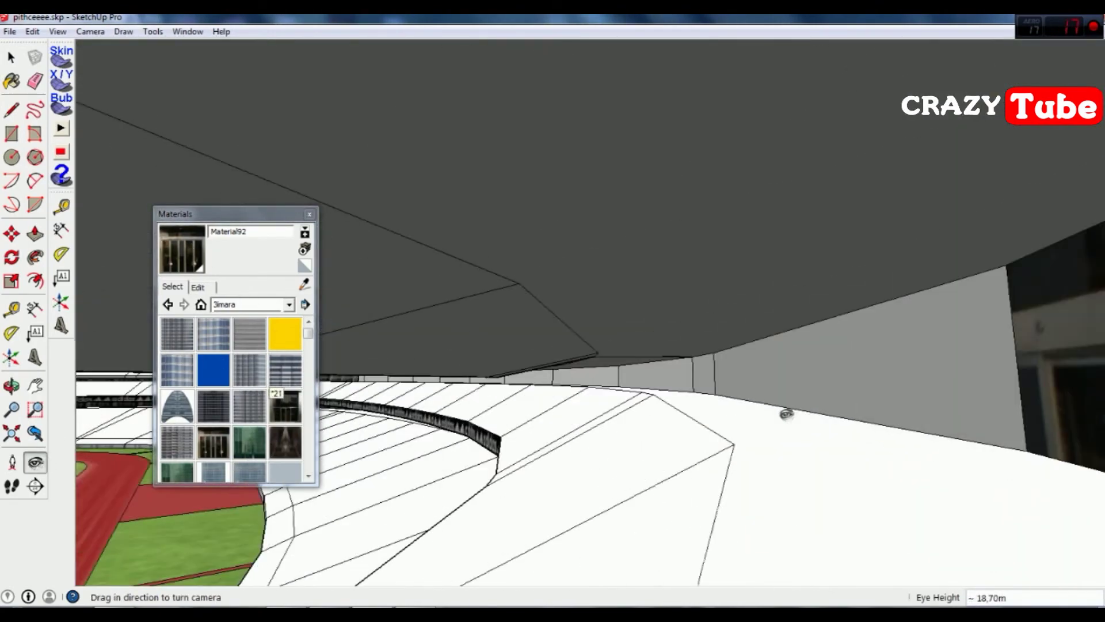
{"action": "mouse_move", "coordinate": [506, 426]}
{"action": "left_mouse_down"}
{"action": "mouse_move", "coordinate": [538, 426]}
{"action": "mouse_move", "coordinate": [746, 298]}
{"action": "left_mouse_up"}
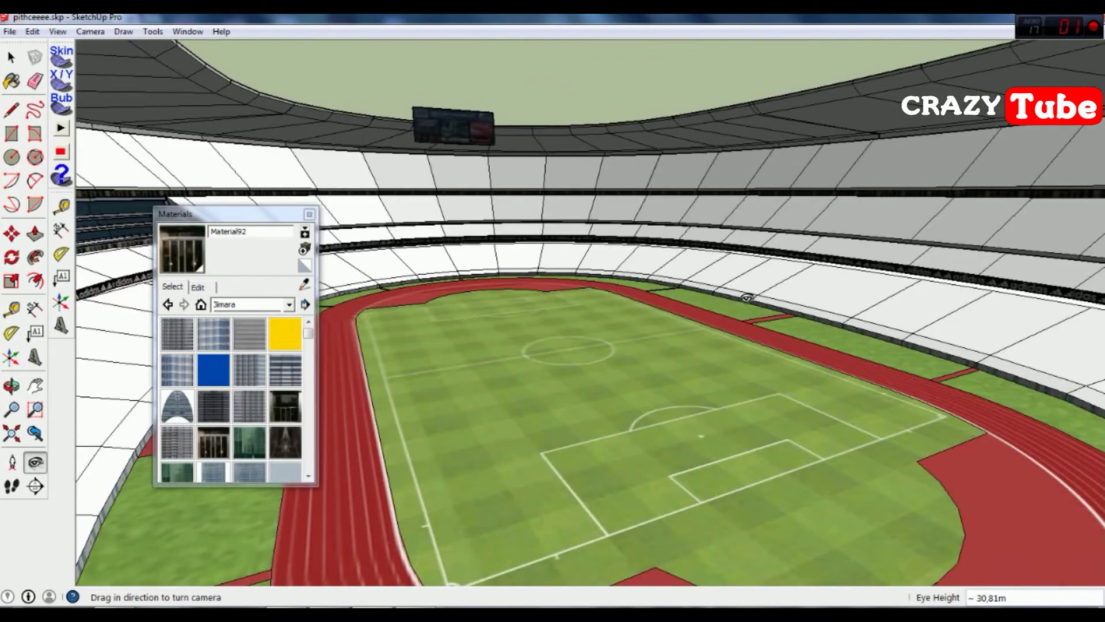
{"action": "scroll", "coordinate": [746, 298], "scroll_direction": "down", "scroll_amount": 3}
{"action": "scroll", "coordinate": [747, 297], "scroll_direction": "down", "scroll_amount": 5}
{"action": "scroll", "coordinate": [576, 288], "scroll_direction": "up", "scroll_amount": 5}
- Orbit to low and high views over the stadium, ending on the pitch and track
{"action": "middle_click_drag", "start_coordinate": [576, 288], "coordinate": [508, 255]}
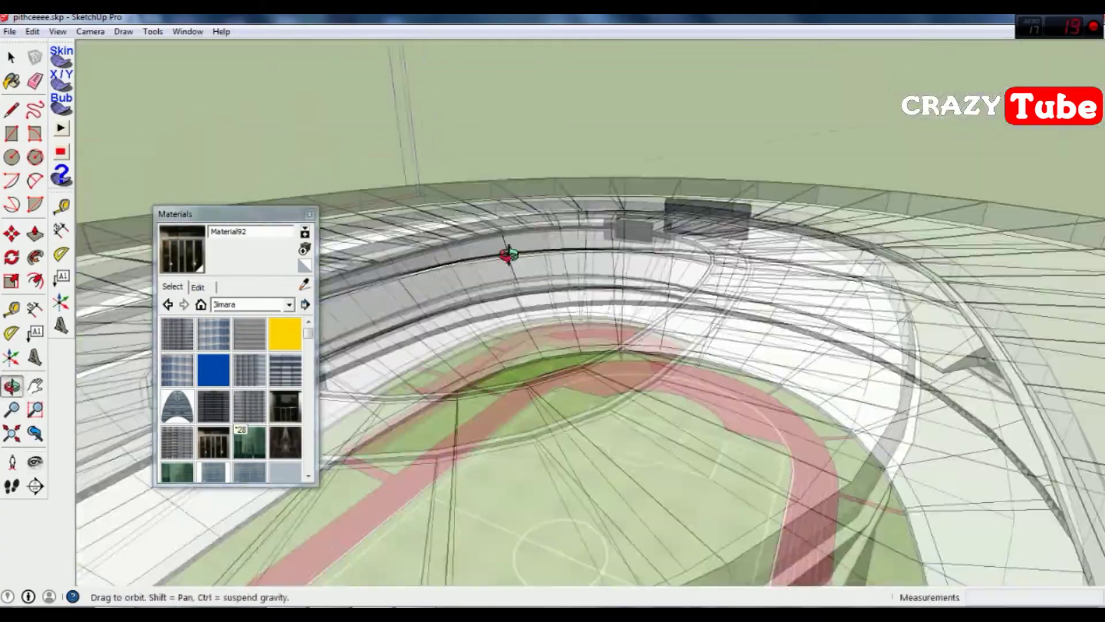
{"action": "mouse_move", "coordinate": [508, 255]}
{"action": "left_mouse_down"}
{"action": "mouse_move", "coordinate": [600, 195]}
{"action": "mouse_move", "coordinate": [993, 369]}
{"action": "left_mouse_up"}
{"action": "scroll", "coordinate": [993, 368], "scroll_direction": "down", "scroll_amount": 5}
{"action": "scroll", "coordinate": [641, 530], "scroll_direction": "up", "scroll_amount": 2}
{"action": "left_click_drag", "start_coordinate": [641, 530], "coordinate": [656, 486]}
{"action": "scroll", "coordinate": [686, 334], "scroll_direction": "up", "scroll_amount": 3}
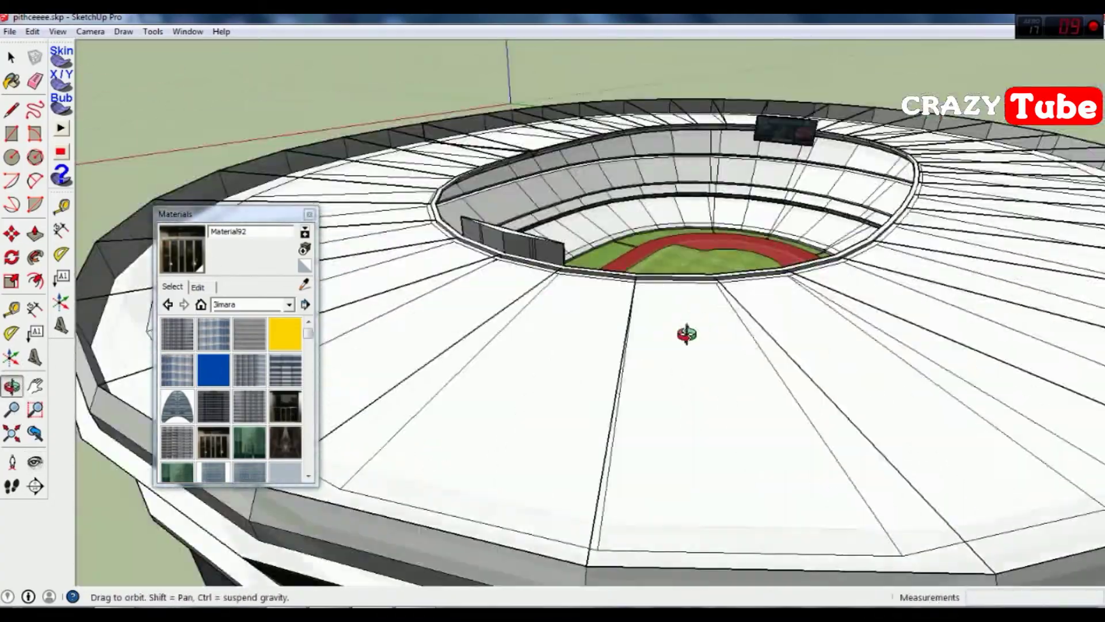
{"action": "scroll", "coordinate": [686, 333], "scroll_direction": "up", "scroll_amount": 5}
{"action": "key", "text": "l"}
{"action": "mouse_move", "coordinate": [686, 334]}
{"action": "left_mouse_down"}
{"action": "mouse_move", "coordinate": [703, 395]}
{"action": "mouse_move", "coordinate": [776, 335]}
{"action": "mouse_move", "coordinate": [803, 289]}
{"action": "left_mouse_up"}
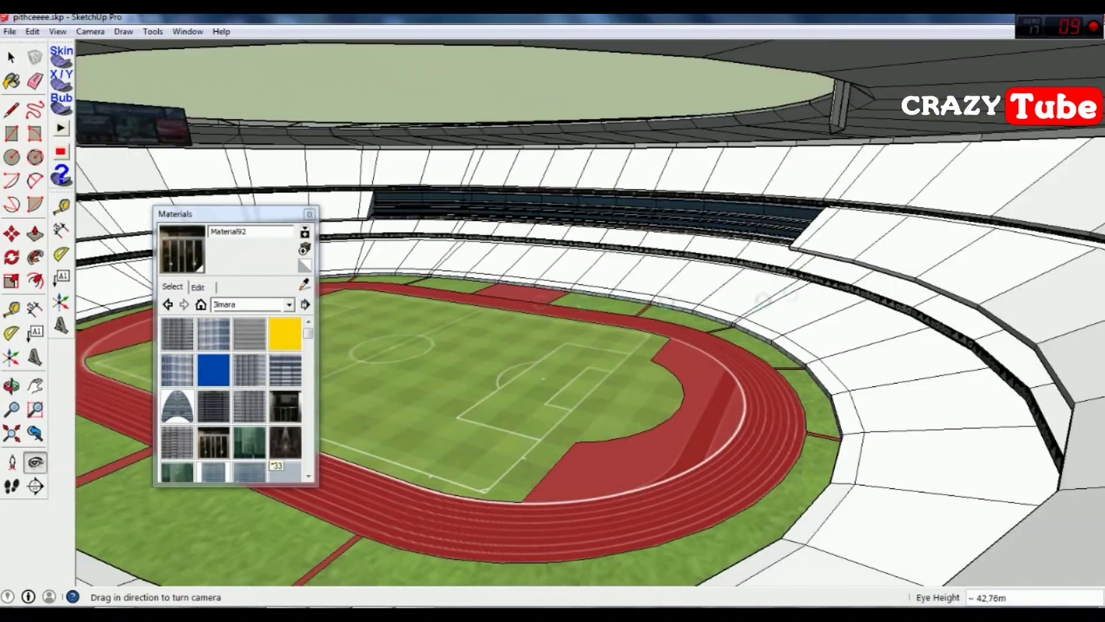
{"action": "scroll", "coordinate": [802, 289], "scroll_direction": "up", "scroll_amount": 3}
{"action": "scroll", "coordinate": [653, 246], "scroll_direction": "up", "scroll_amount": 2}
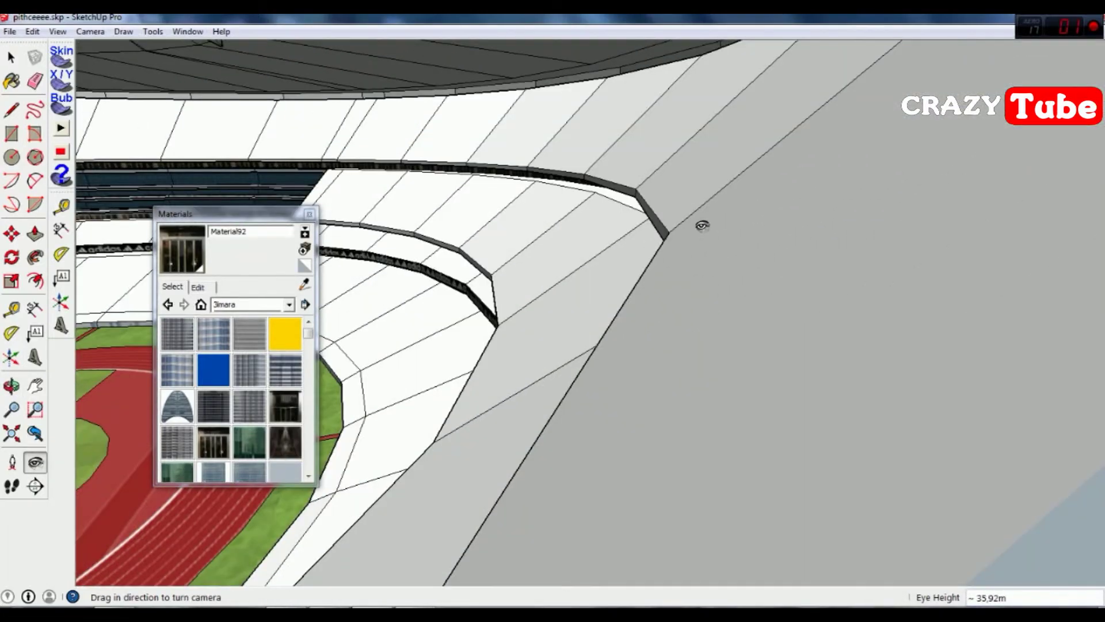
{"action": "left_click_drag", "start_coordinate": [702, 225], "coordinate": [310, 215]}
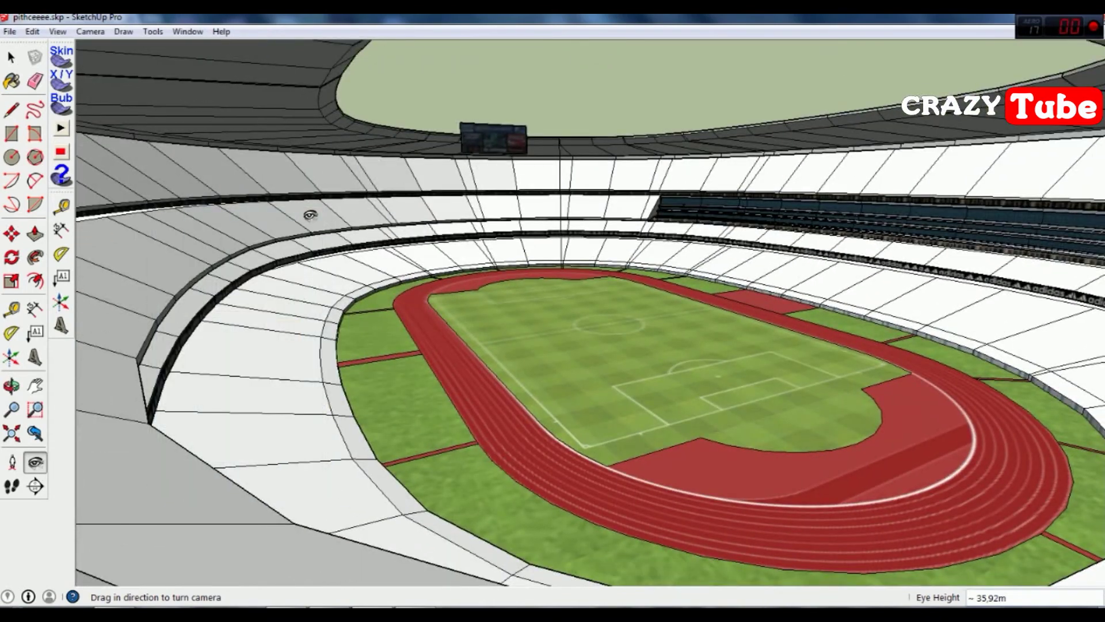